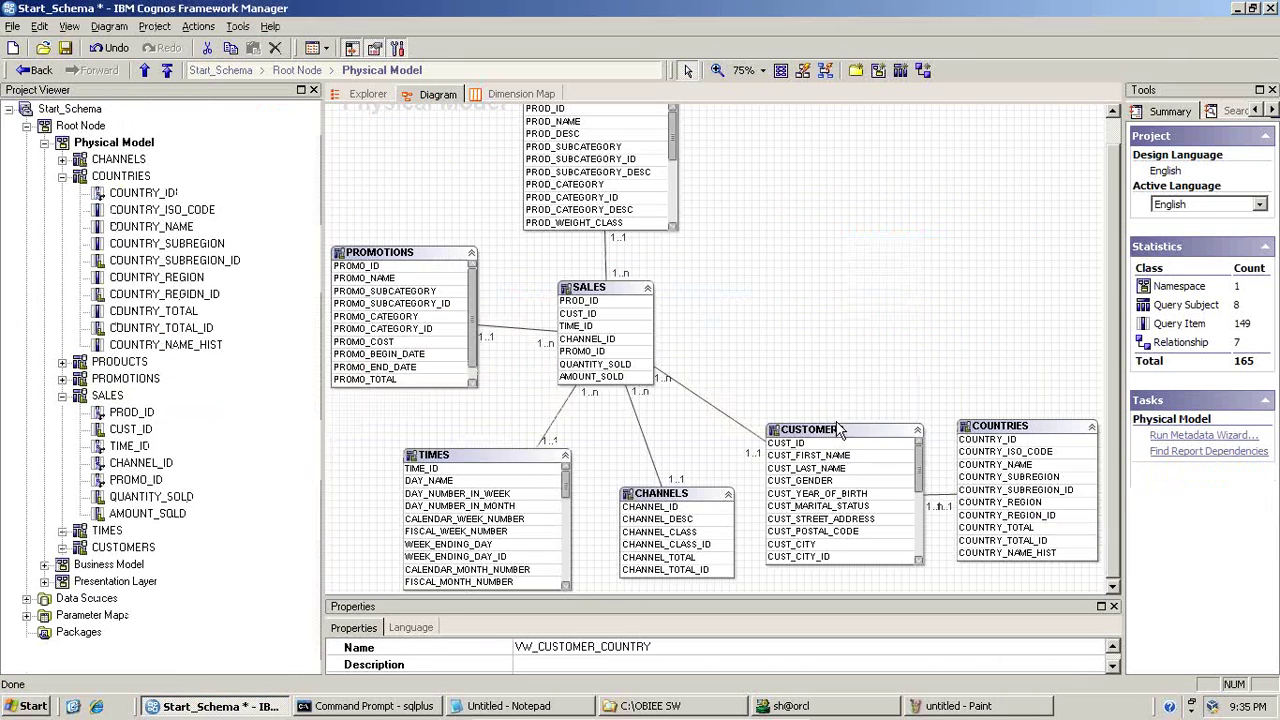
# - Move the CUSTOMERS and COUNTRIES query subjects up in the diagram so they line up in a row beside SALES
pyautogui.moveTo(843, 430); pyautogui.dragTo(814, 290)
pyautogui.moveTo(990, 428); pyautogui.dragTo(975, 292)
pyautogui.click(845, 292)
pyautogui.moveTo(845, 295); pyautogui.dragTo(820, 296)
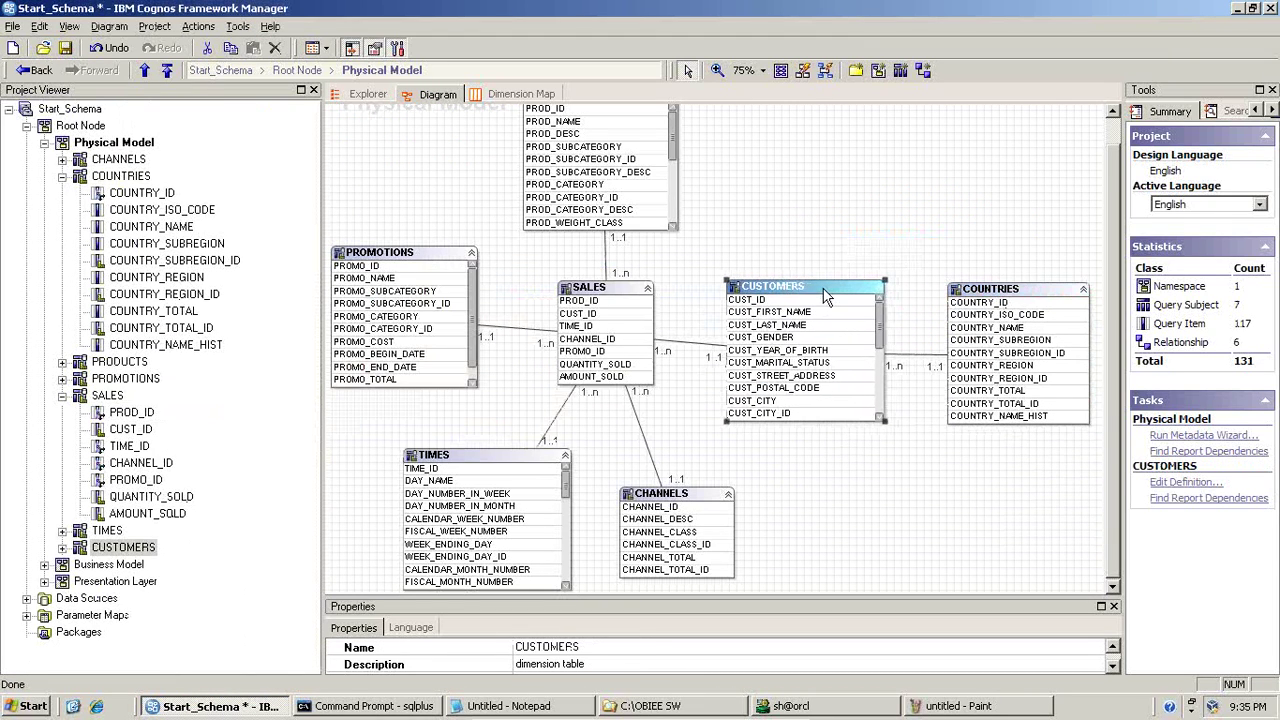
pyautogui.click(978, 296)
pyautogui.click(808, 290)
pyautogui.click(975, 294)
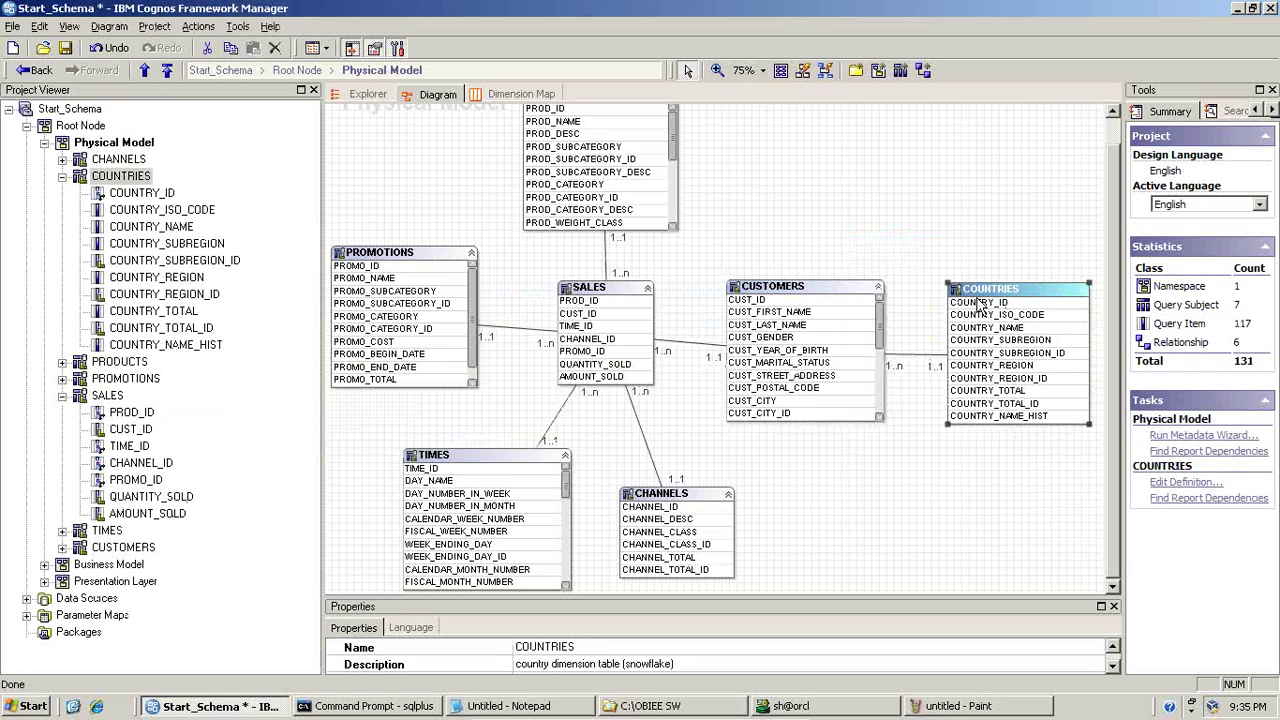
pyautogui.moveTo(980, 298); pyautogui.dragTo(987, 292)
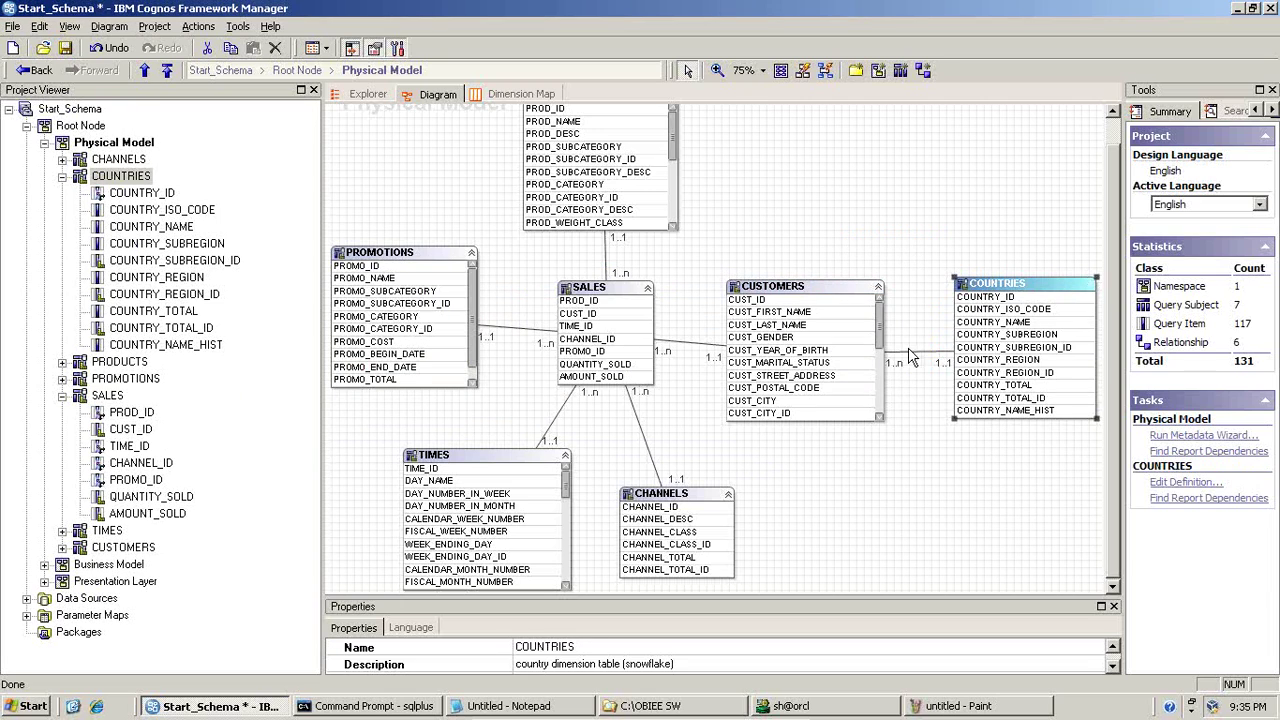
pyautogui.click(1013, 289)
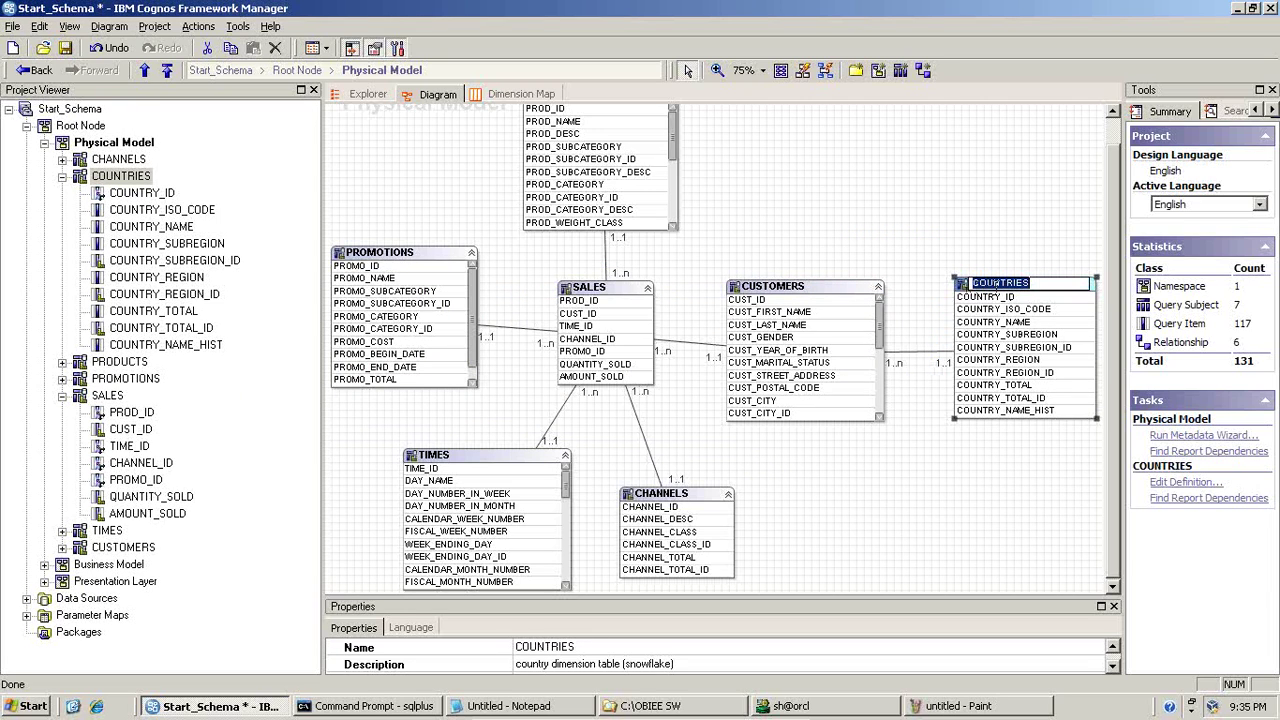
pyautogui.click(1000, 309)
pyautogui.click(1001, 291)
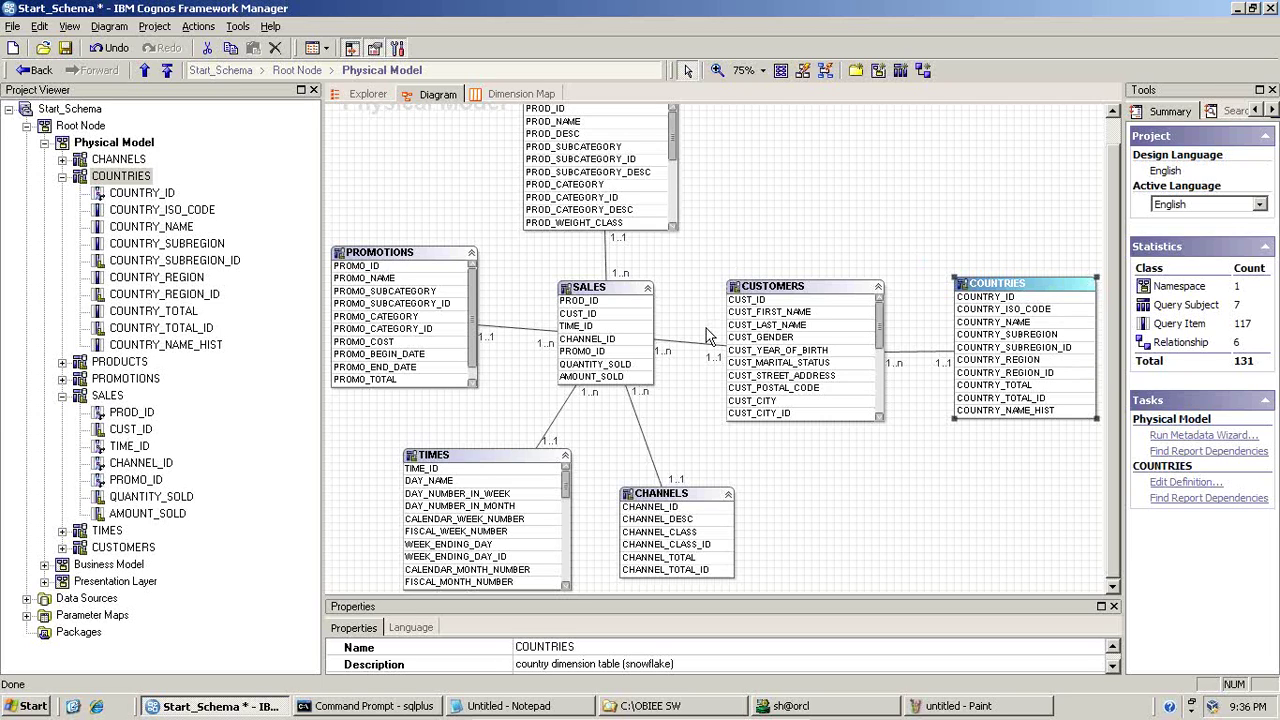
pyautogui.click(792, 240)
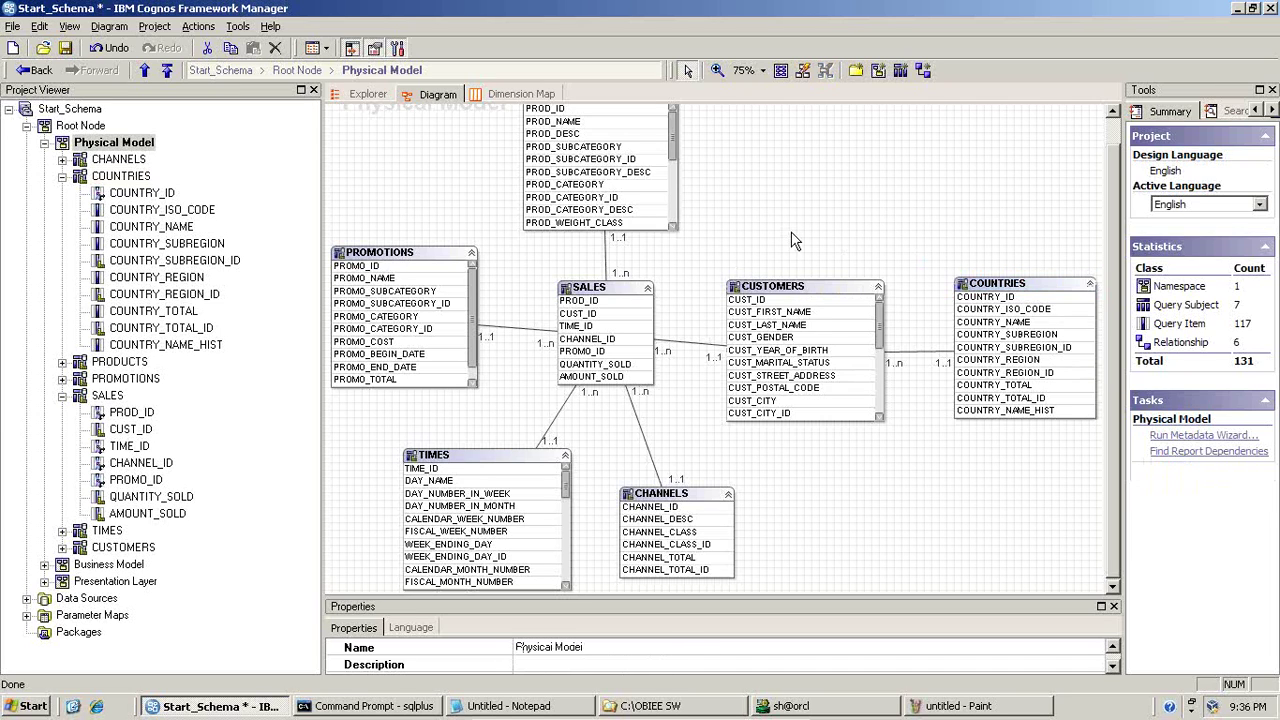
pyautogui.click(976, 285)
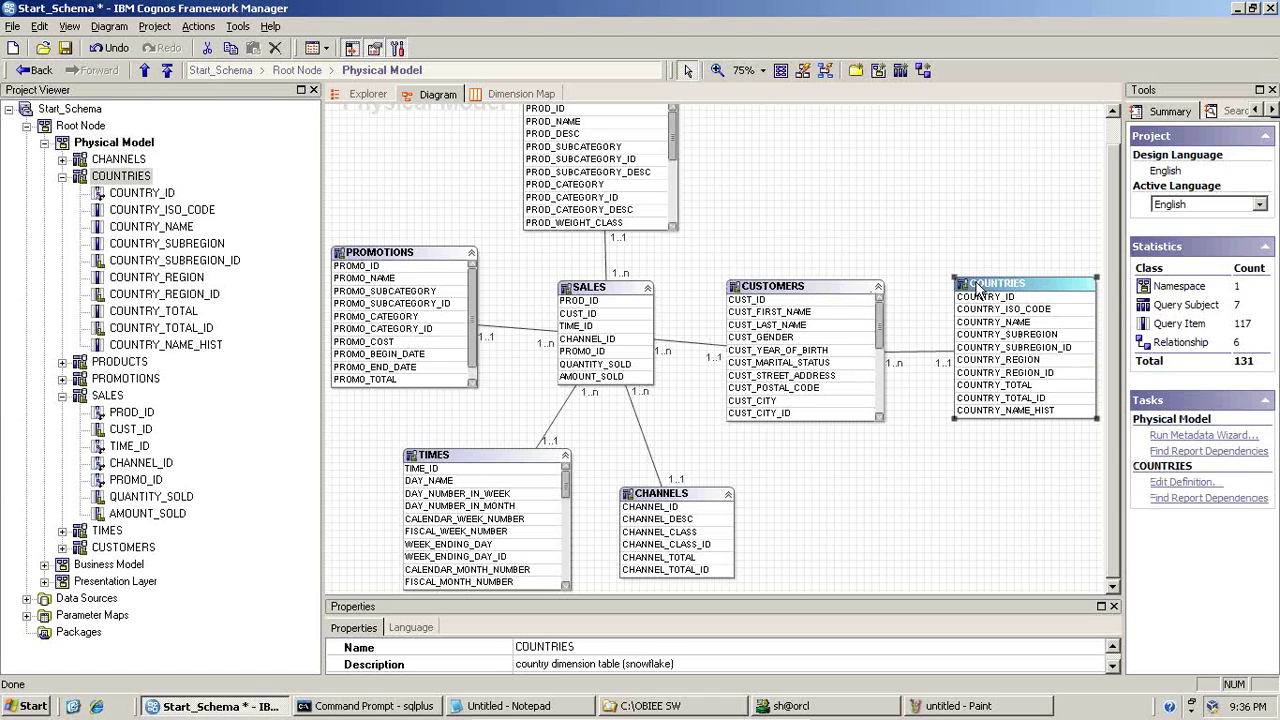
pyautogui.click(828, 288)
pyautogui.click(1004, 287)
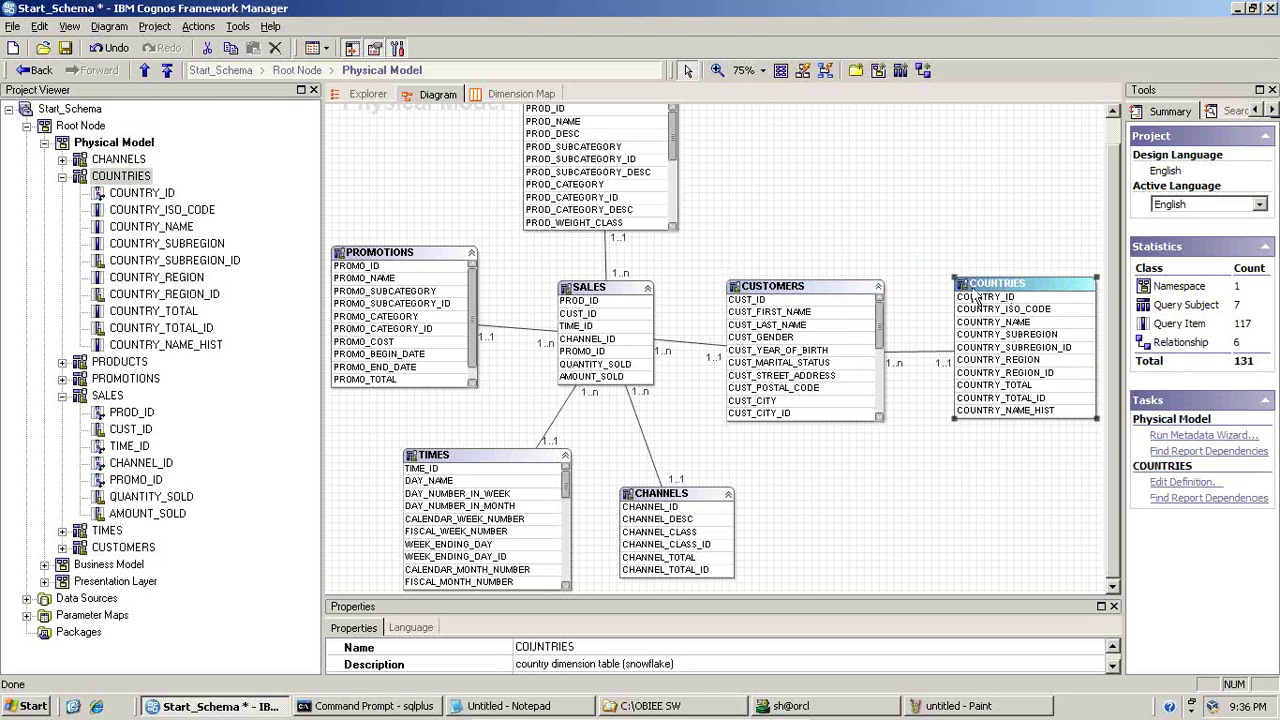
pyautogui.click(828, 289)
pyautogui.click(978, 291)
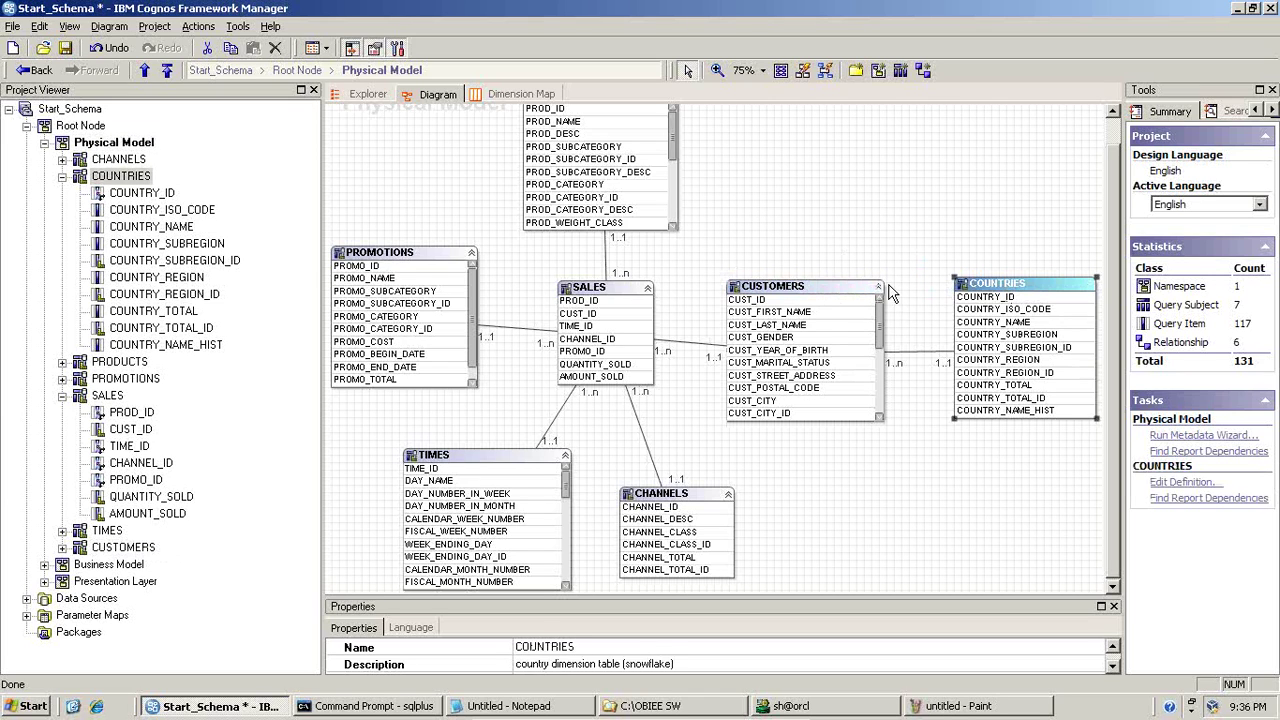
pyautogui.click(809, 290)
pyautogui.click(984, 289)
# - Switch to PL/SQL Developer and change the first line of the SQL statement to "create view VW_customer_country"
pyautogui.click(790, 706)
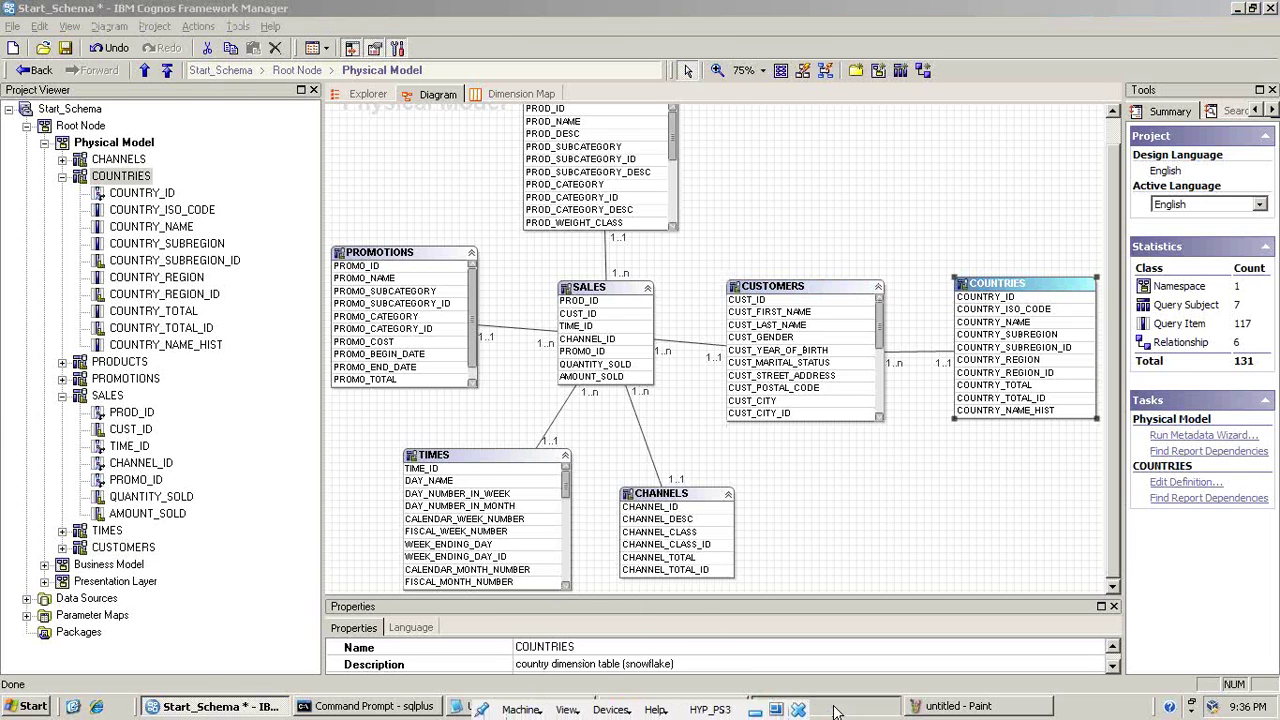
pyautogui.click(622, 487)
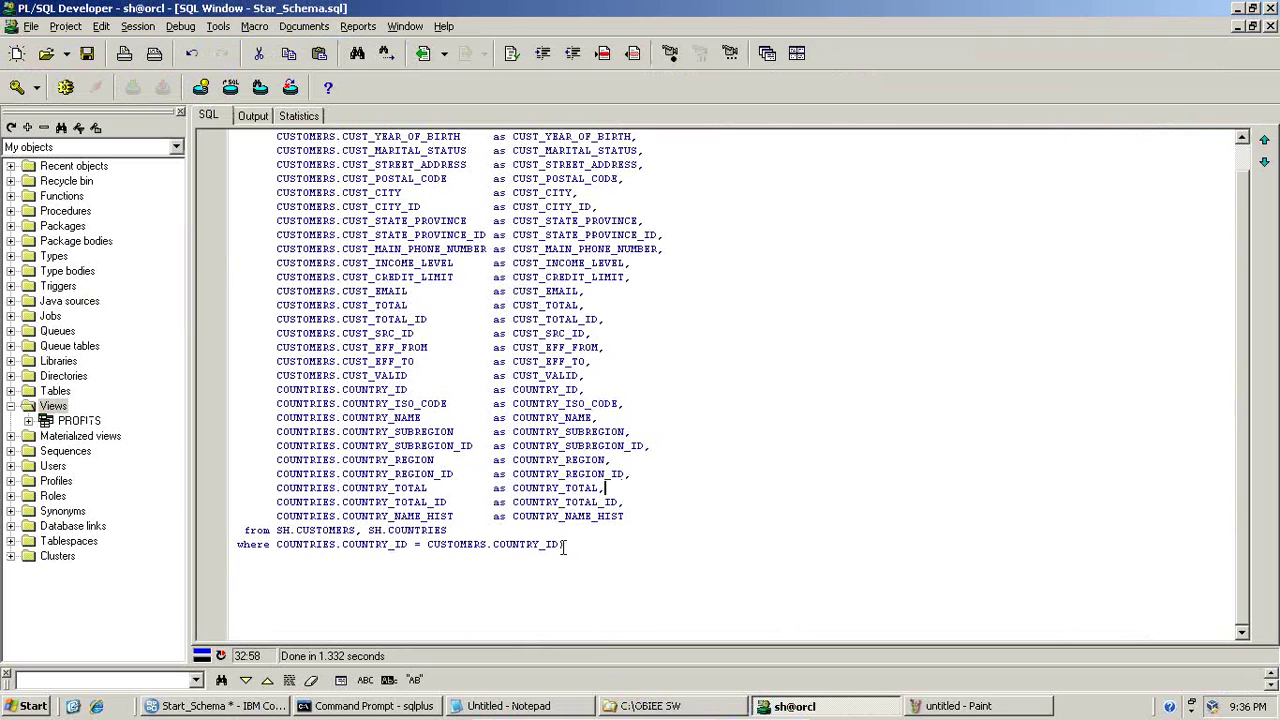
pyautogui.scroll(2, 560, 544)
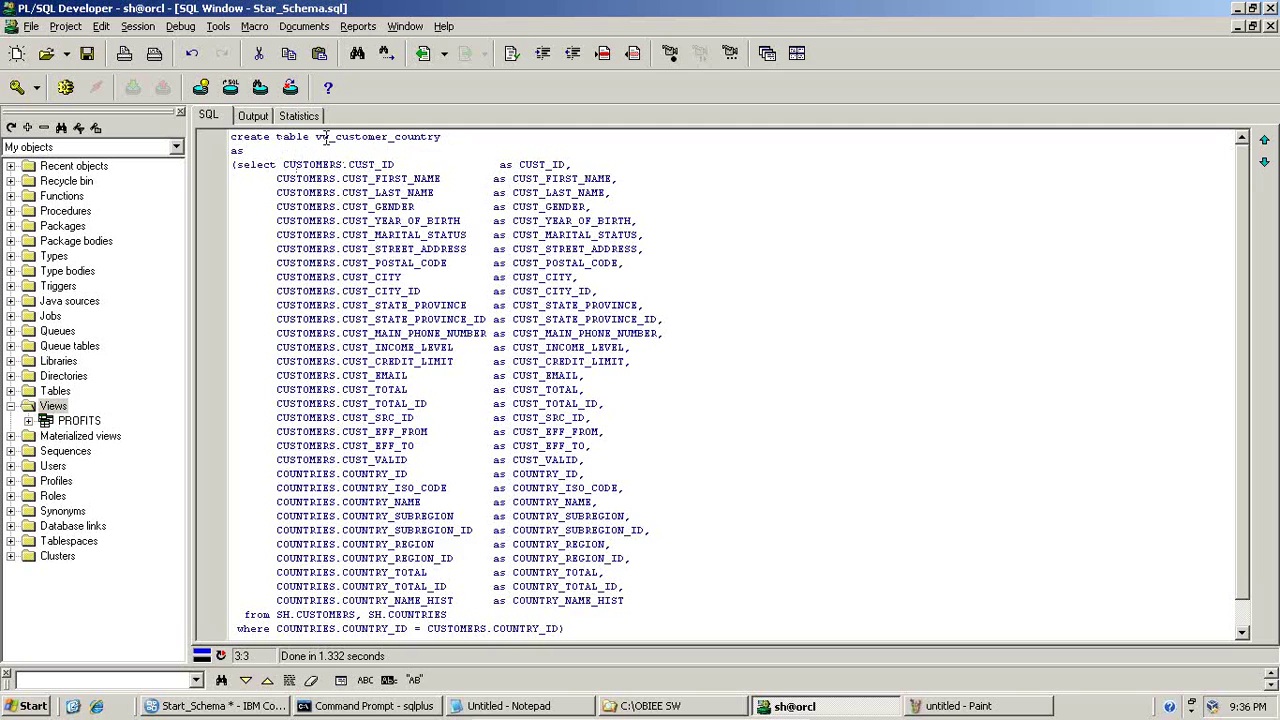
pyautogui.write('TBL')
pyautogui.press('BackSpace')
pyautogui.press('BackSpace')
pyautogui.press('BackSpace')
pyautogui.write('VW')
pyautogui.moveTo(297, 138); pyautogui.dragTo(276, 141)
pyautogui.press('Delete')
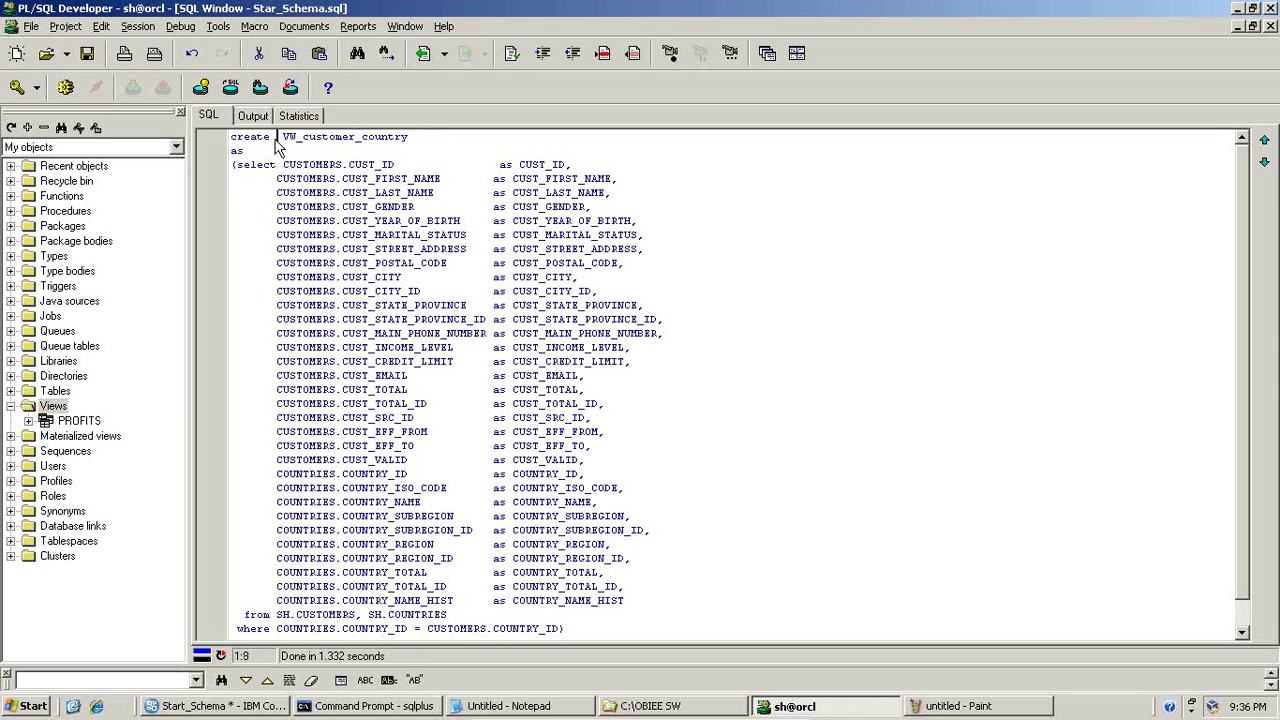
pyautogui.write('view')
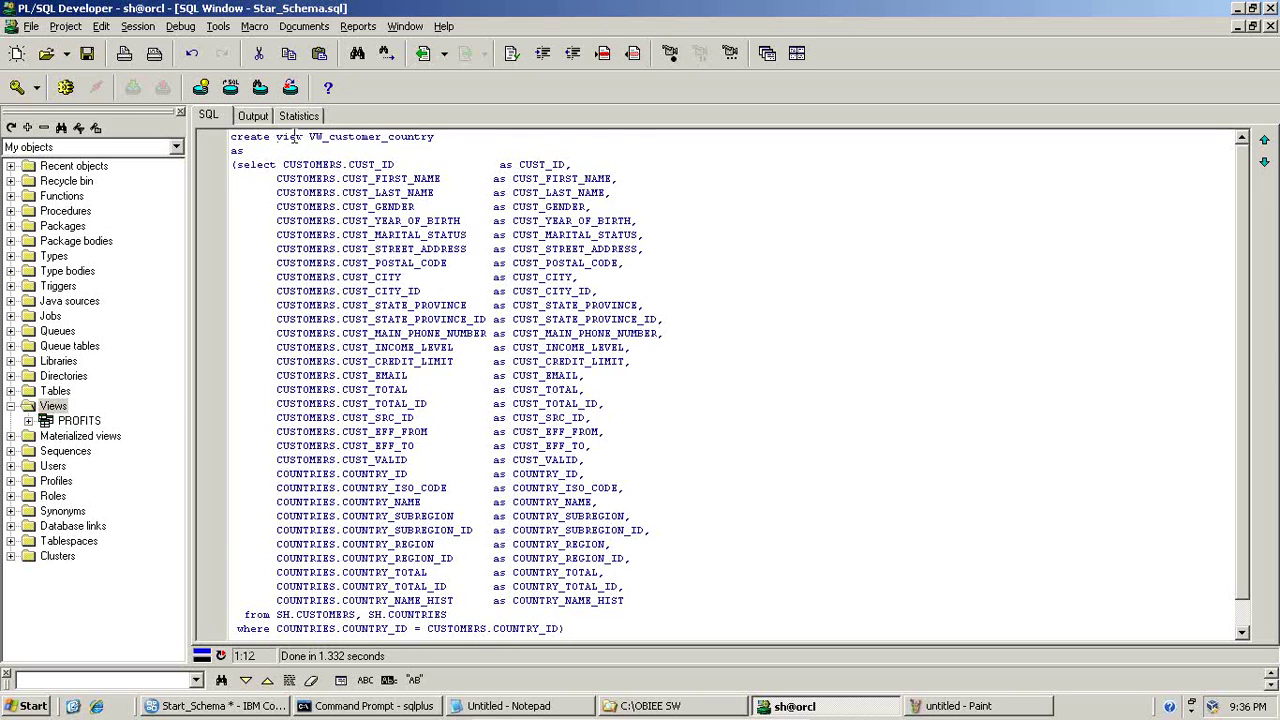
# - Try to execute the whole create view statement for VW_customer_country
pyautogui.scroll(-2, 393, 254)
pyautogui.click(573, 543)
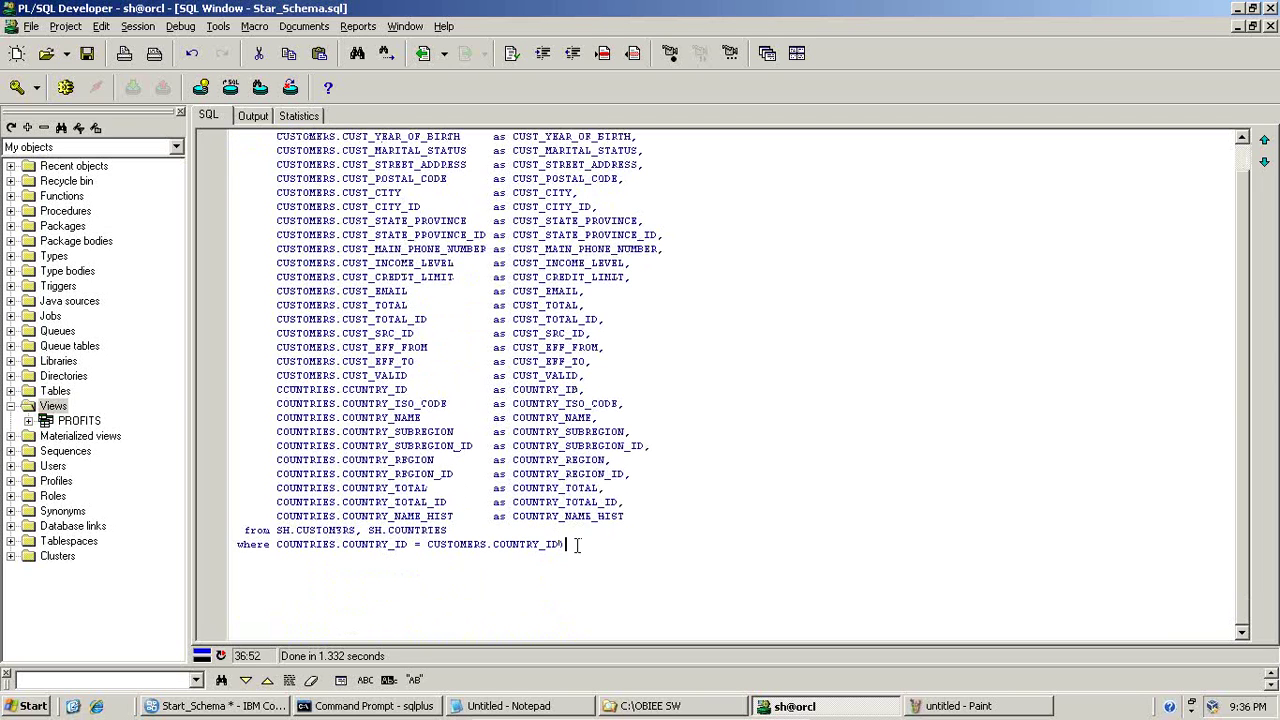
pyautogui.scroll(2, 570, 540)
pyautogui.hotkey('ctrl', 'a')
pyautogui.press('F8')
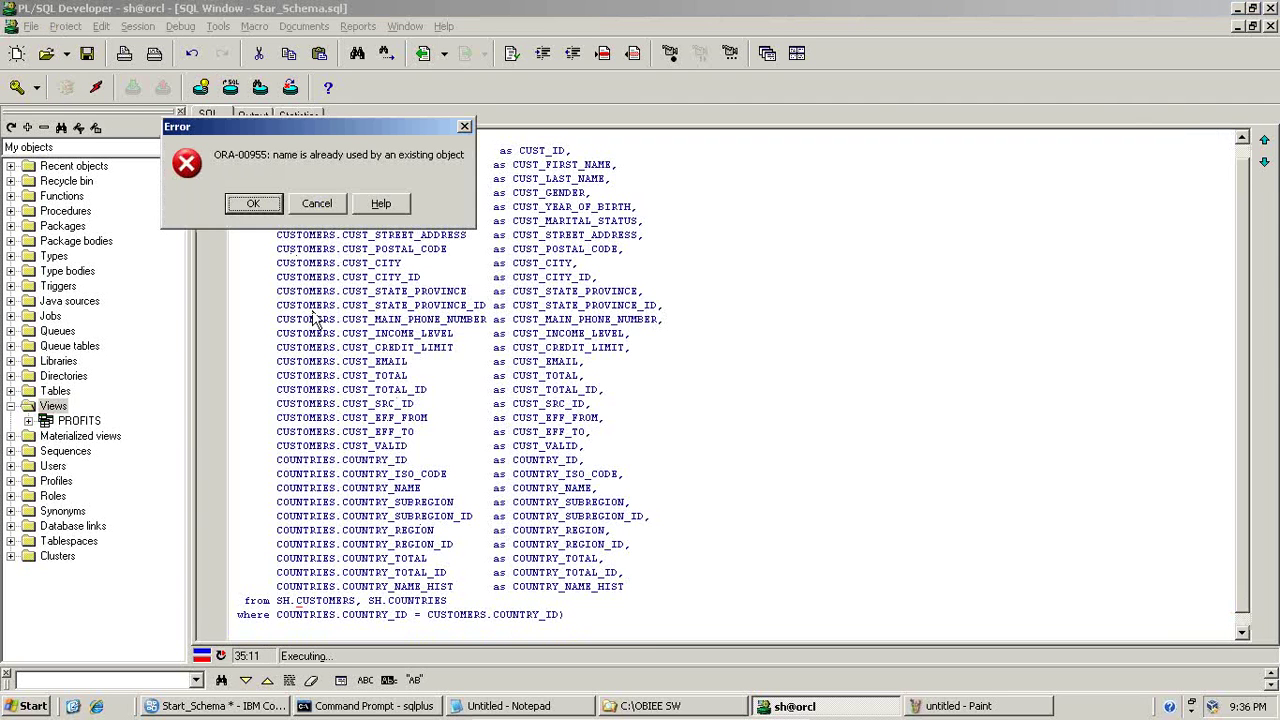
pyautogui.click(251, 203)
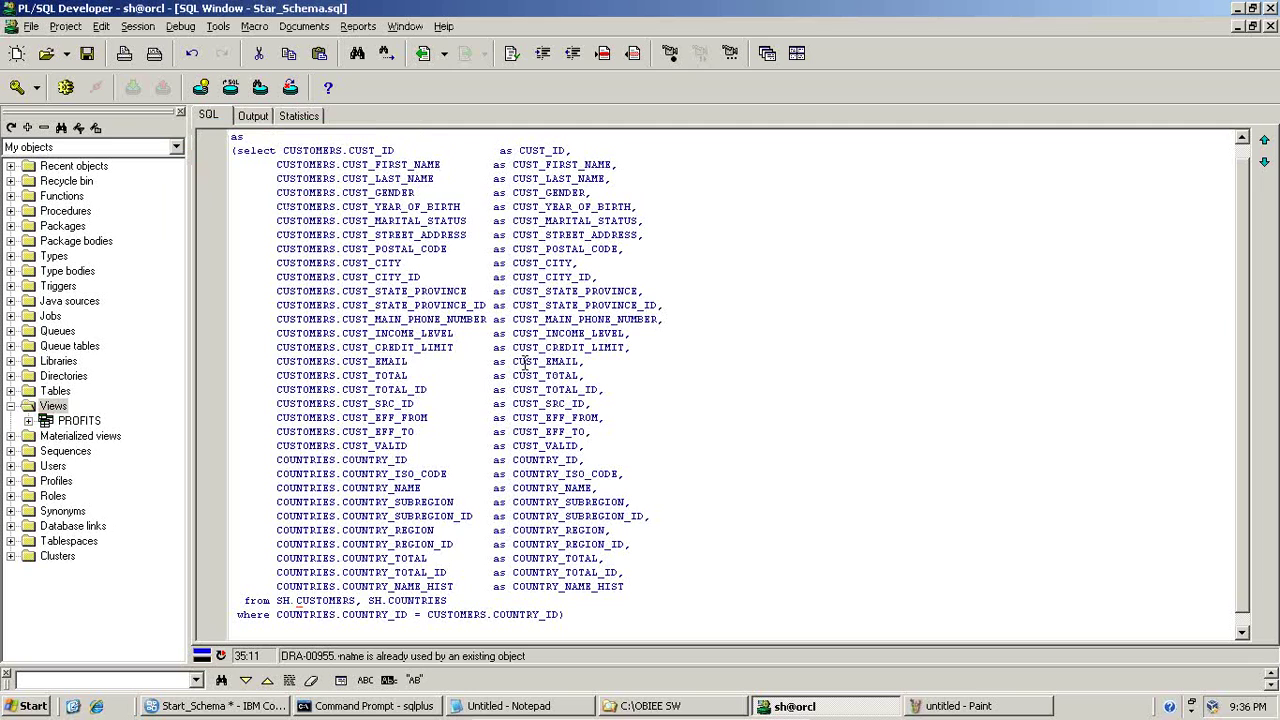
# - Rename the view in the statement to VW_customer_country_v1, execute the statement and select the new view in the object list
pyautogui.scroll(1, 496, 327)
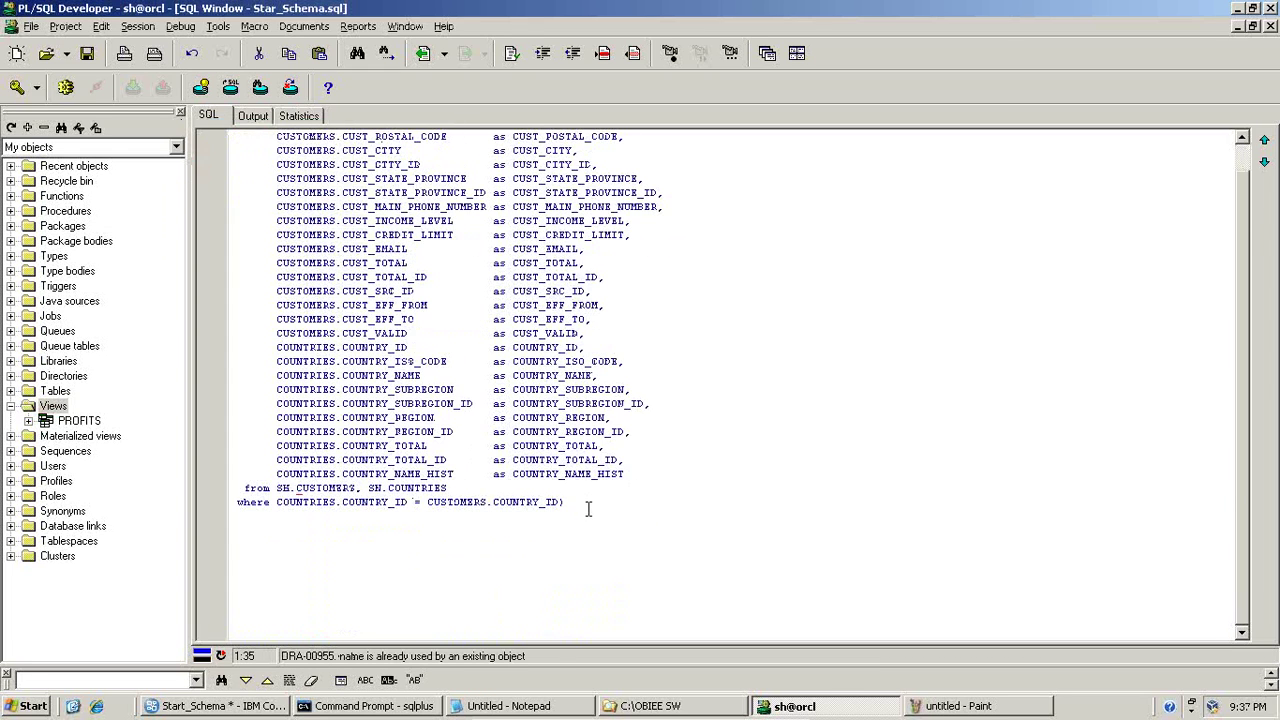
pyautogui.hotkey('ctrl', 'a')
pyautogui.click(72, 87)
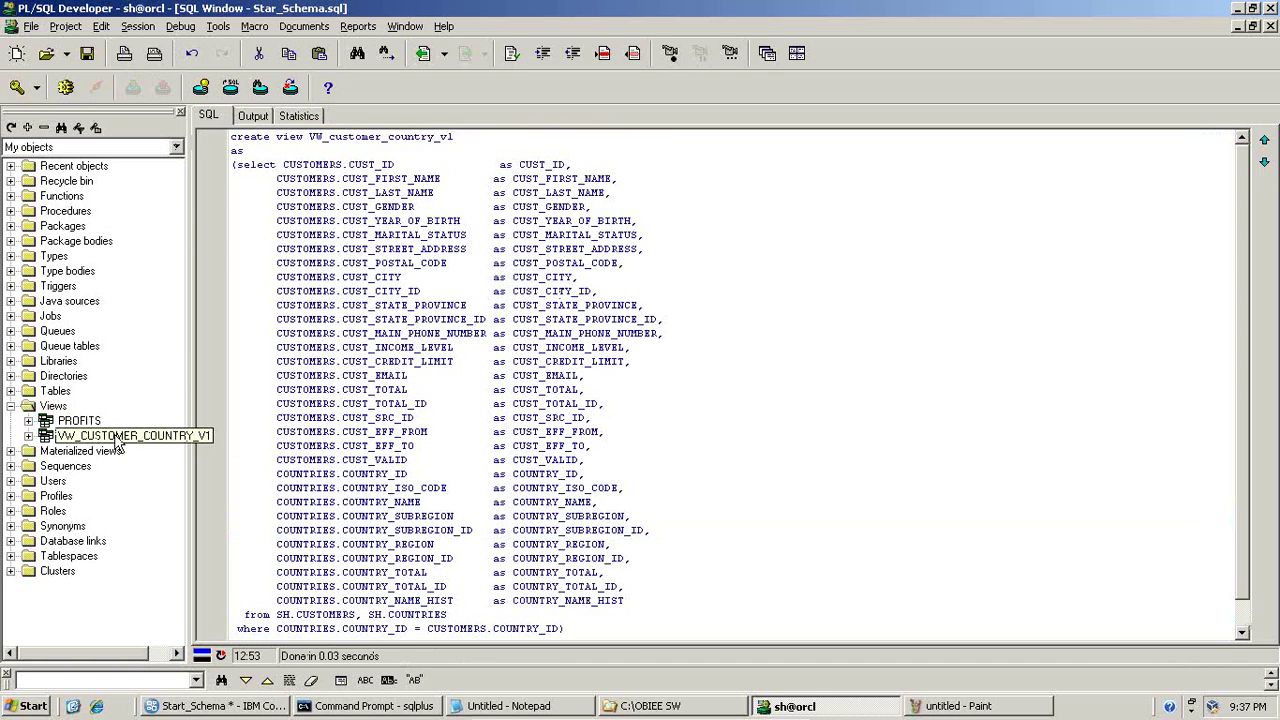
pyautogui.click(117, 437)
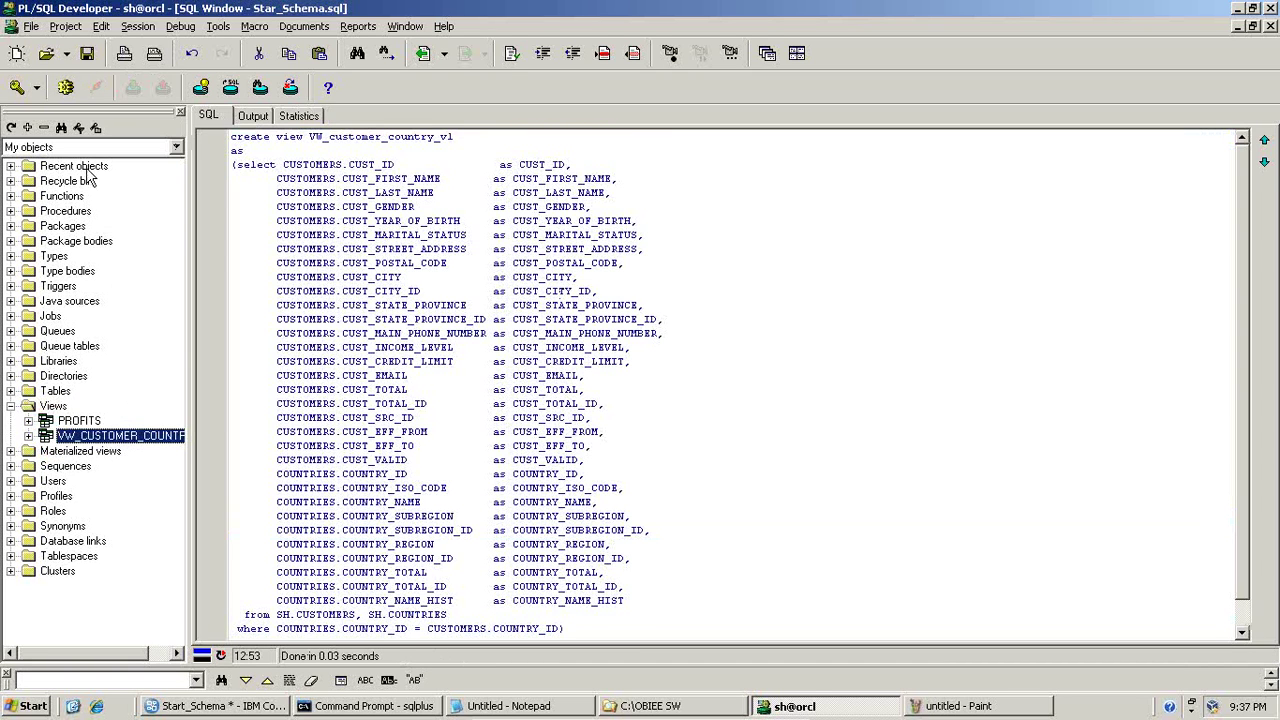
pyautogui.click(591, 347)
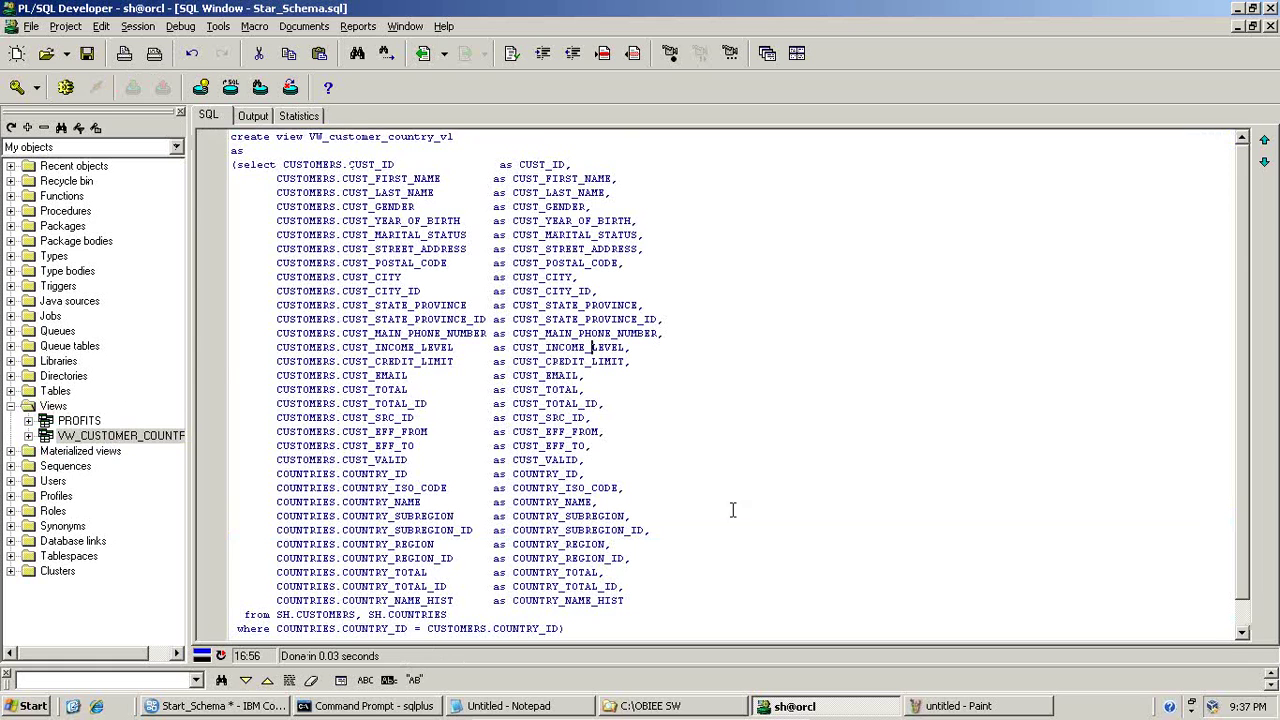
# - Switch to Framework Manager and move the CUSTOMERS and COUNTRIES query subjects down, side by side to the right of CHANNELS
pyautogui.click(224, 706)
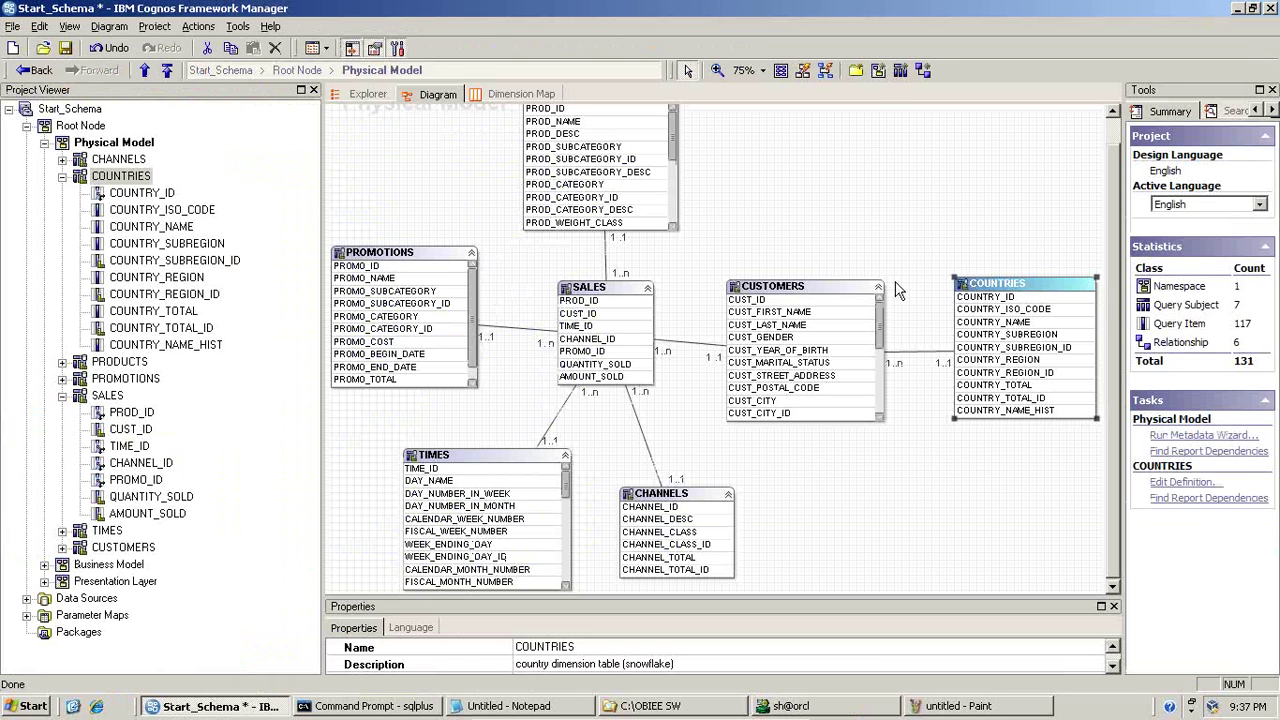
pyautogui.click(843, 290)
pyautogui.click(998, 288)
pyautogui.moveTo(998, 288); pyautogui.dragTo(1001, 387)
pyautogui.moveTo(818, 292); pyautogui.dragTo(839, 400)
pyautogui.moveTo(958, 386); pyautogui.dragTo(886, 401)
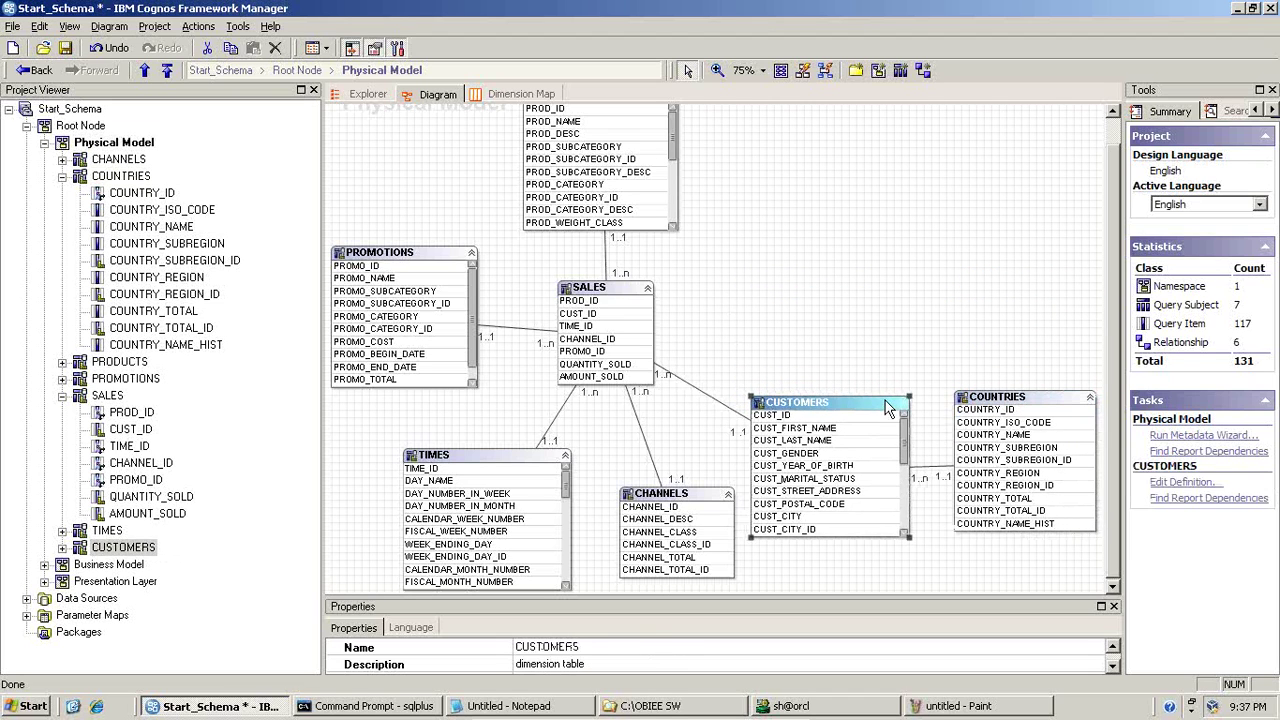
pyautogui.moveTo(985, 399); pyautogui.dragTo(977, 407)
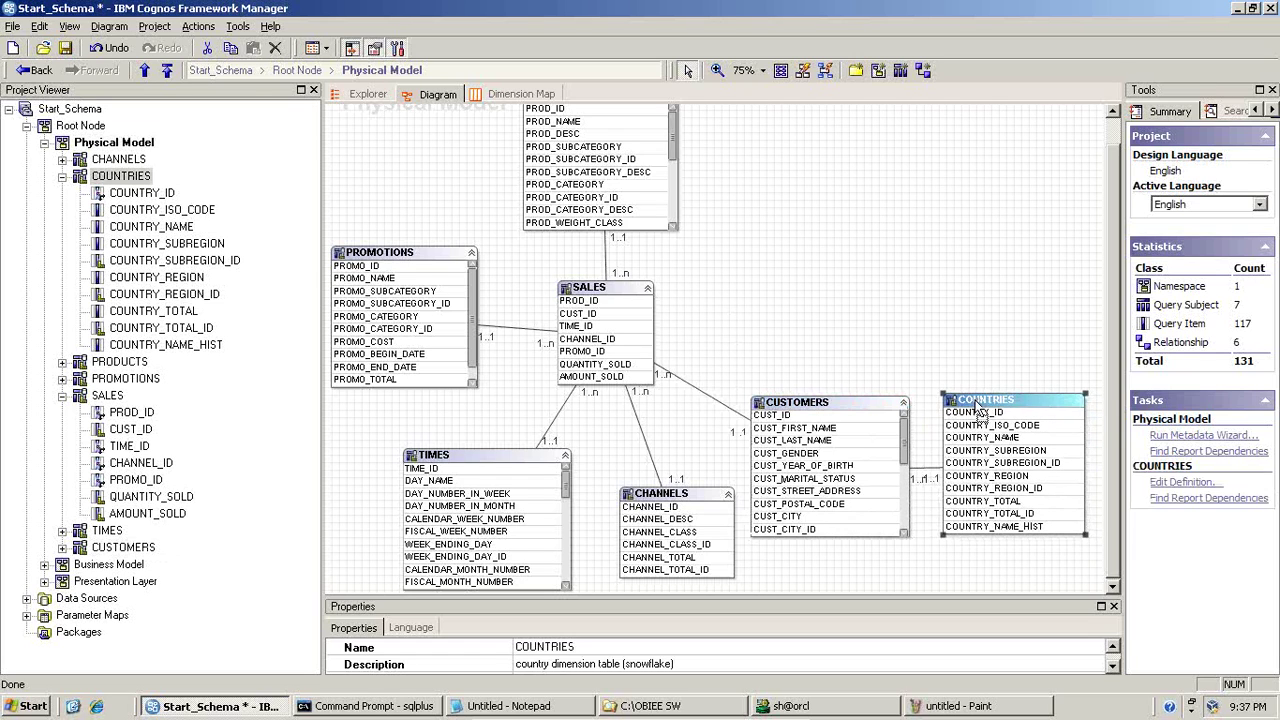
pyautogui.click(836, 322)
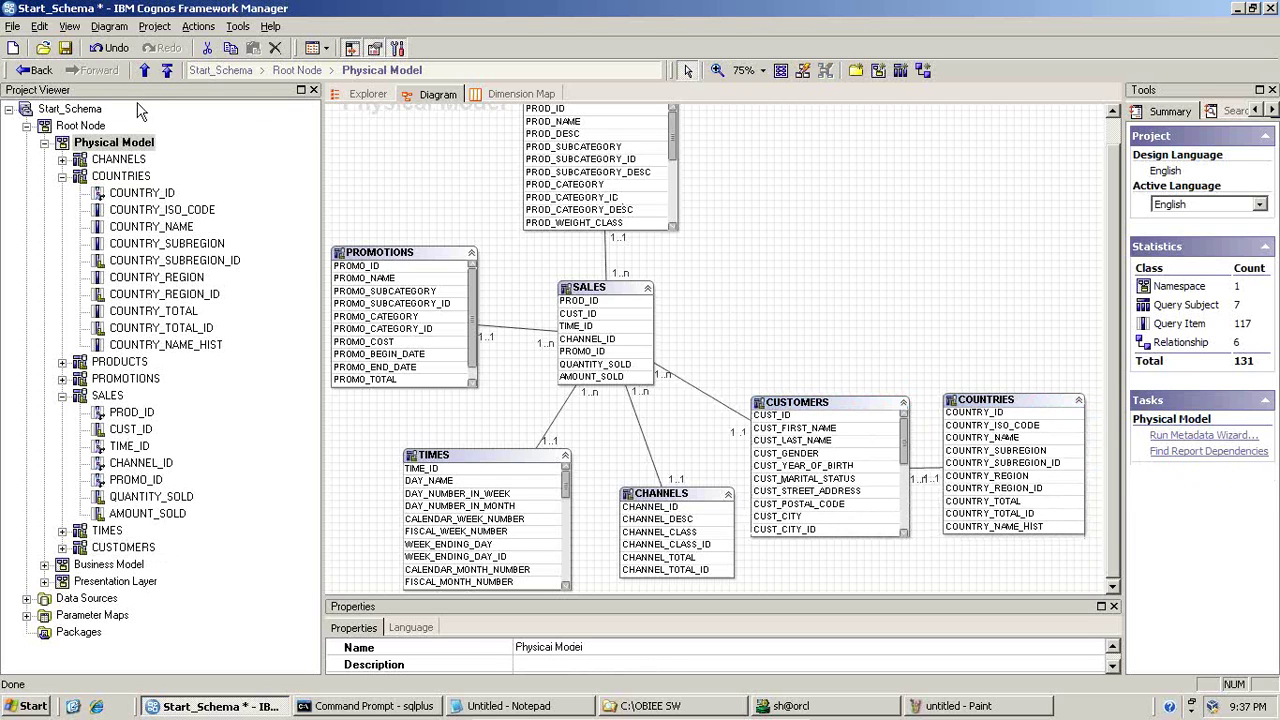
# - Start the Metadata Wizard on the Physical Model namespace, using Data Sources as the metadata source and Sh_Schema as the data source
pyautogui.click(128, 143)
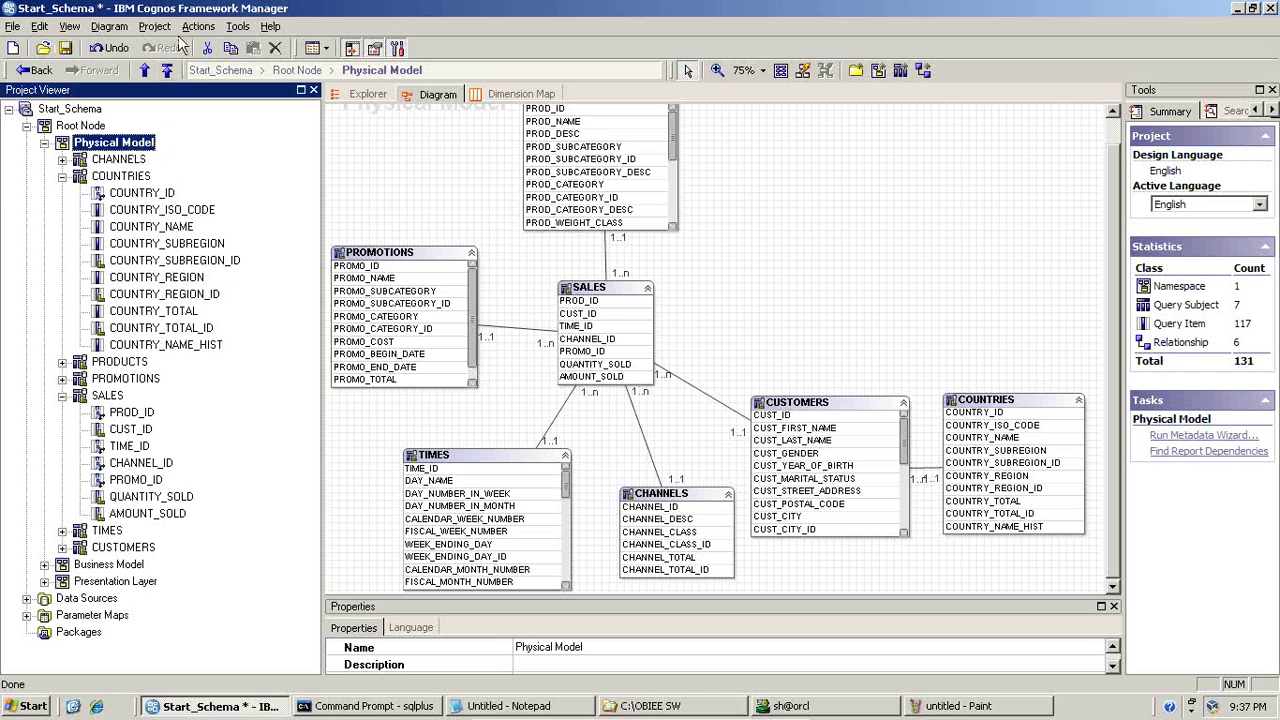
pyautogui.click(197, 26)
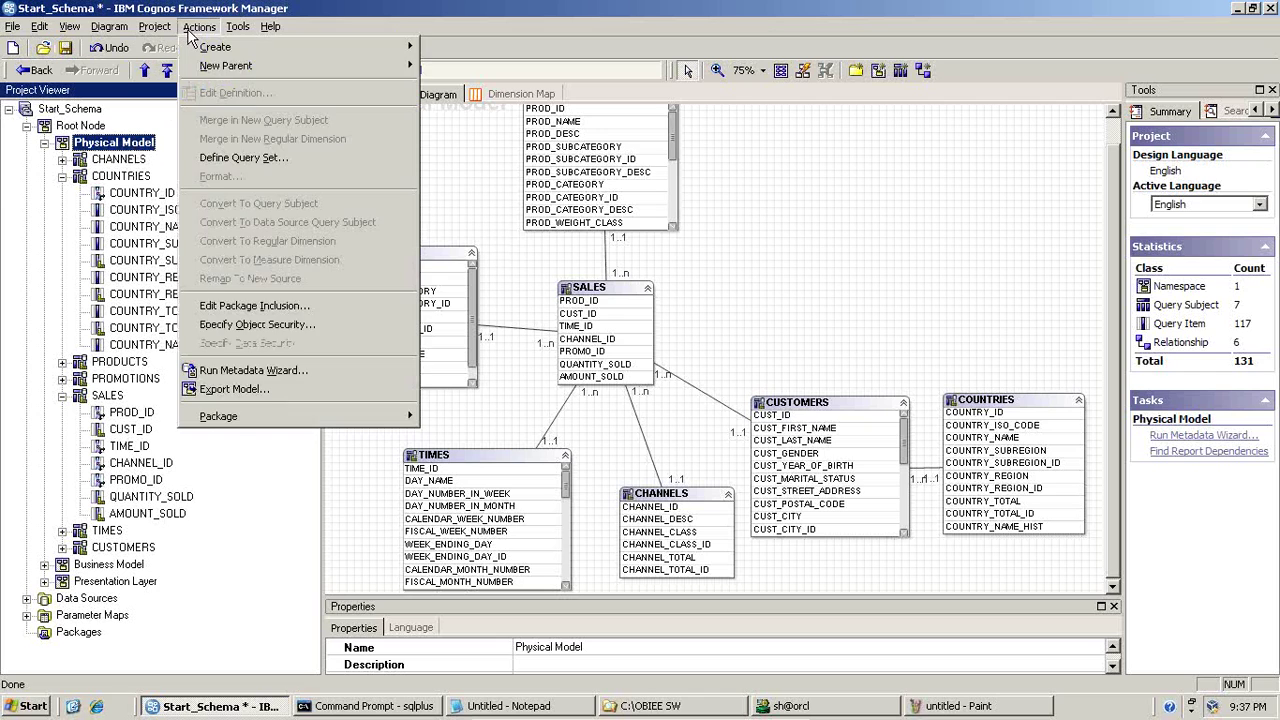
pyautogui.click(248, 371)
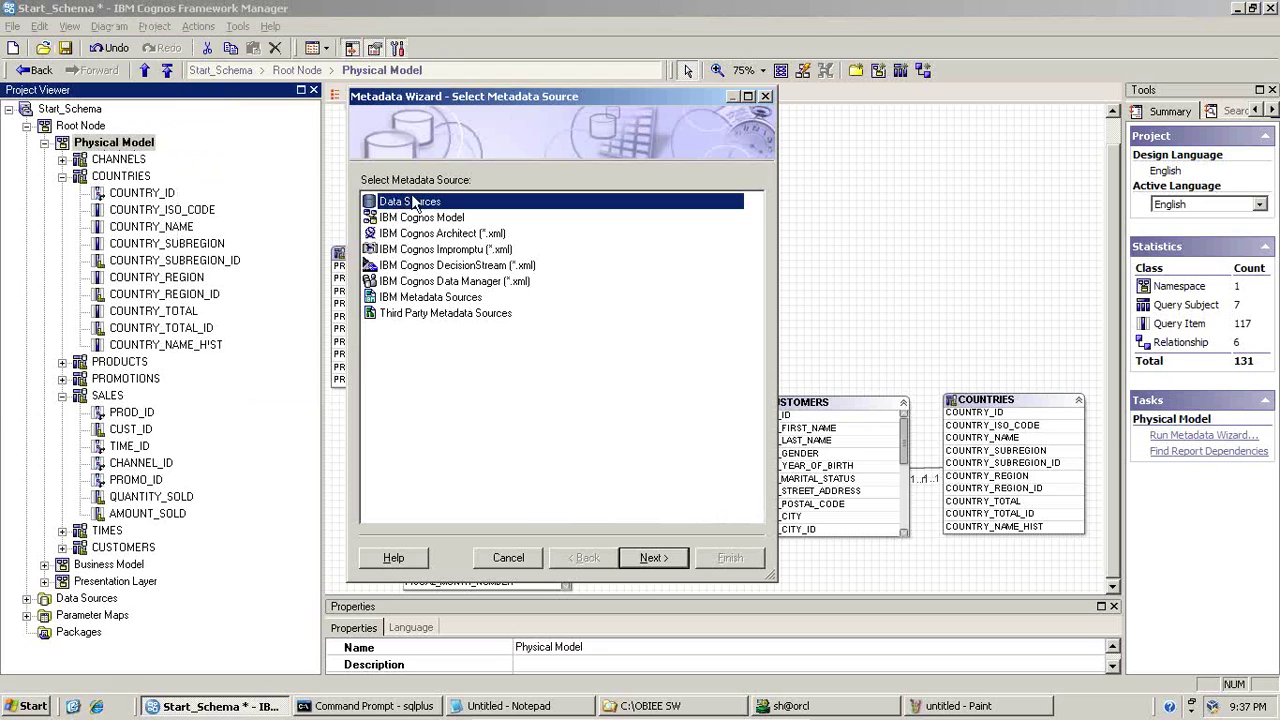
pyautogui.click(646, 558)
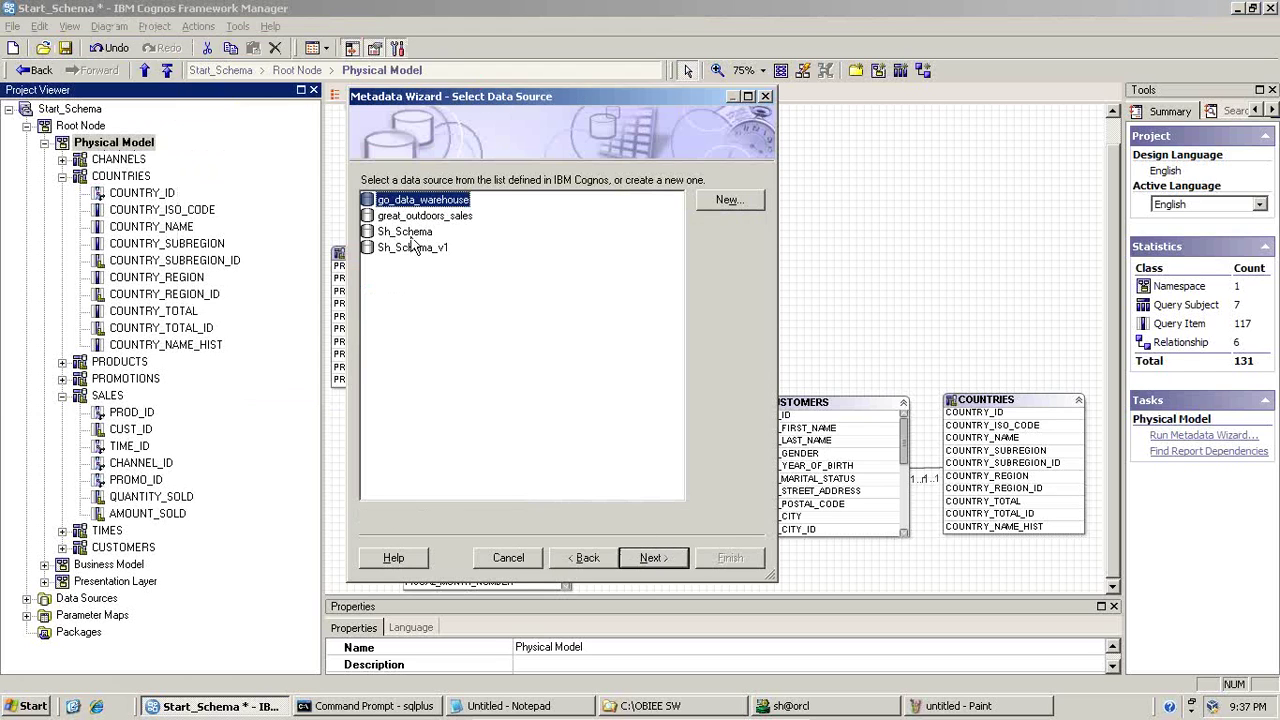
pyautogui.click(412, 236)
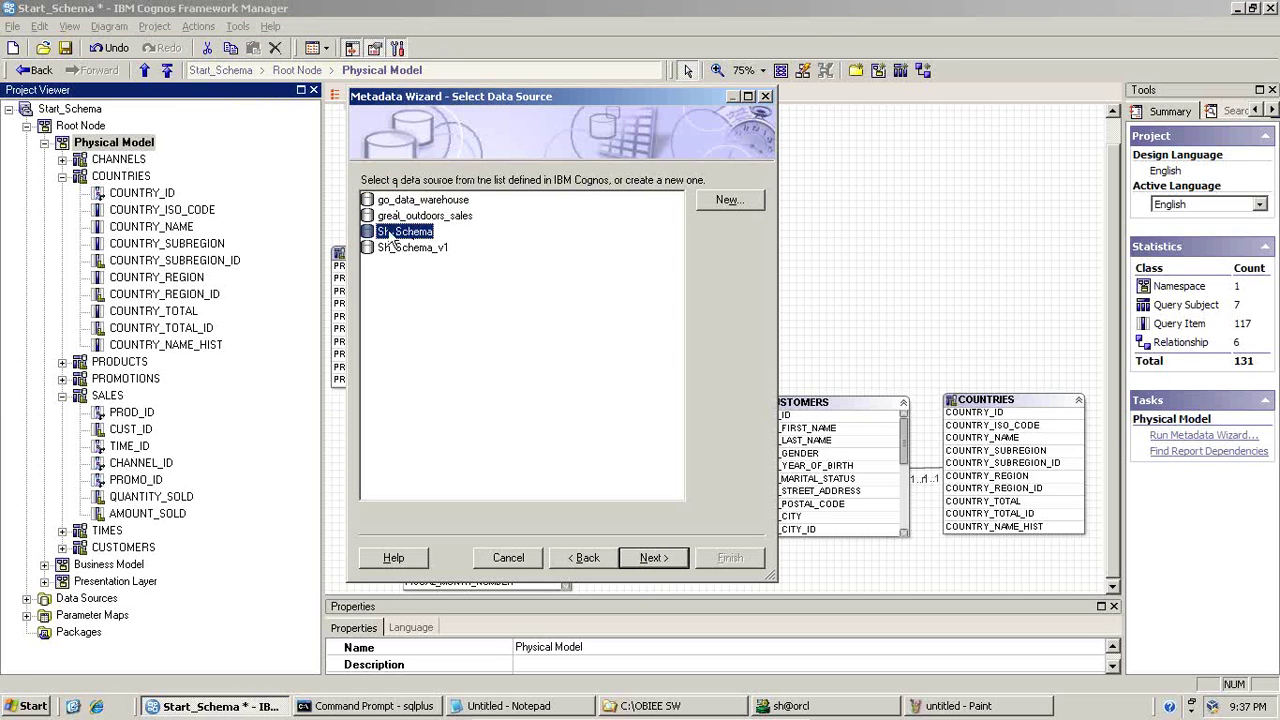
pyautogui.click(652, 558)
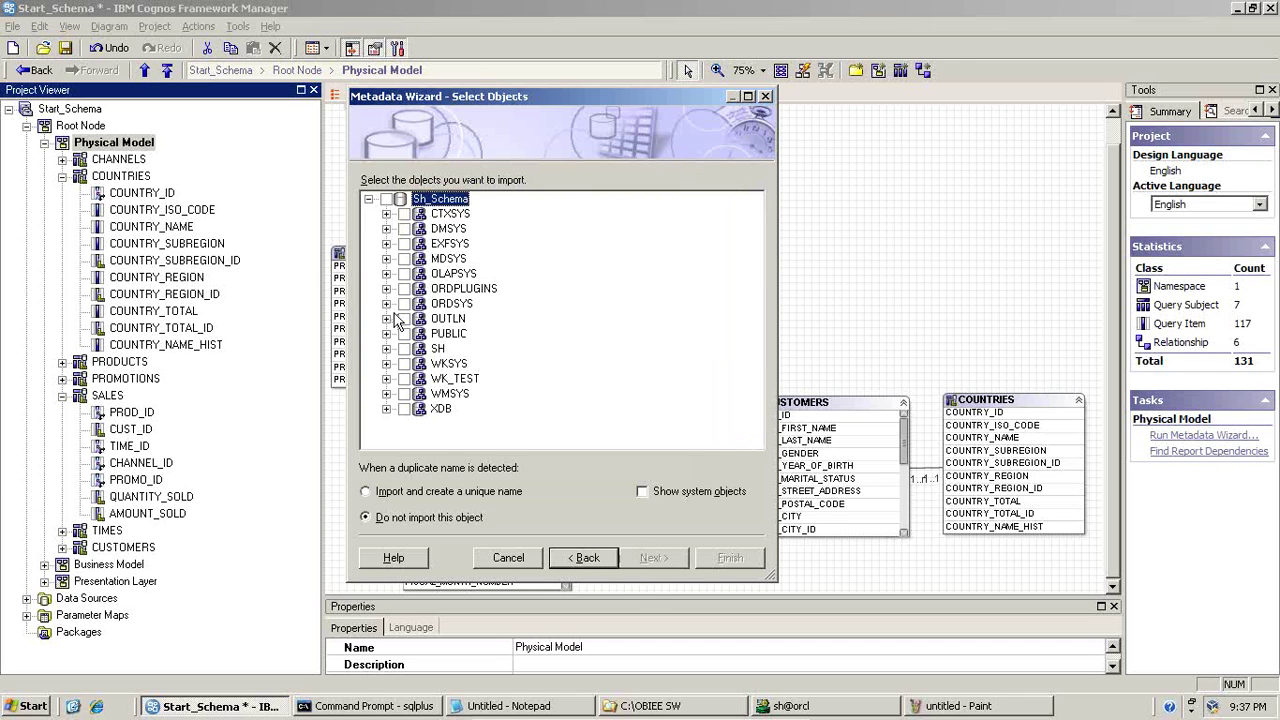
# - Import the VW_CUSTOMER_COUNTRY table from the SH schema, generating relationships from primary and foreign keys between the imported query subjects
pyautogui.click(386, 349)
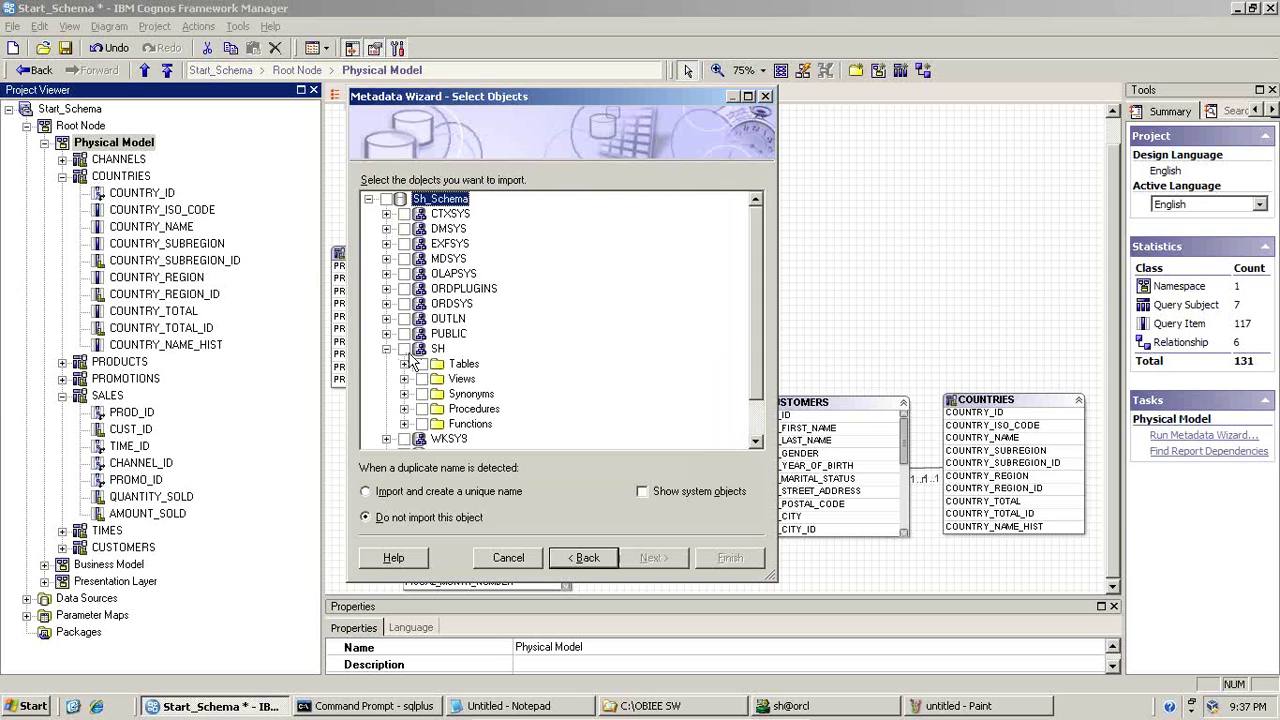
pyautogui.click(404, 364)
pyautogui.moveTo(748, 325); pyautogui.dragTo(757, 365)
pyautogui.click(440, 394)
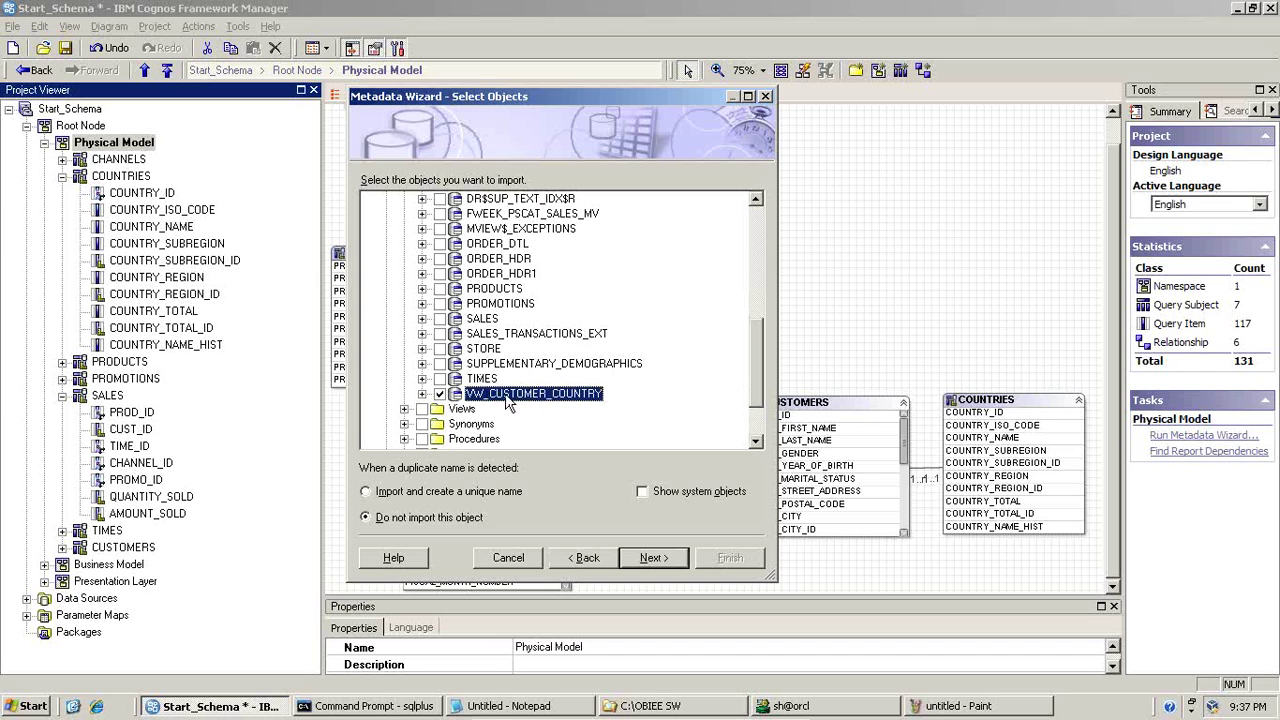
pyautogui.click(653, 558)
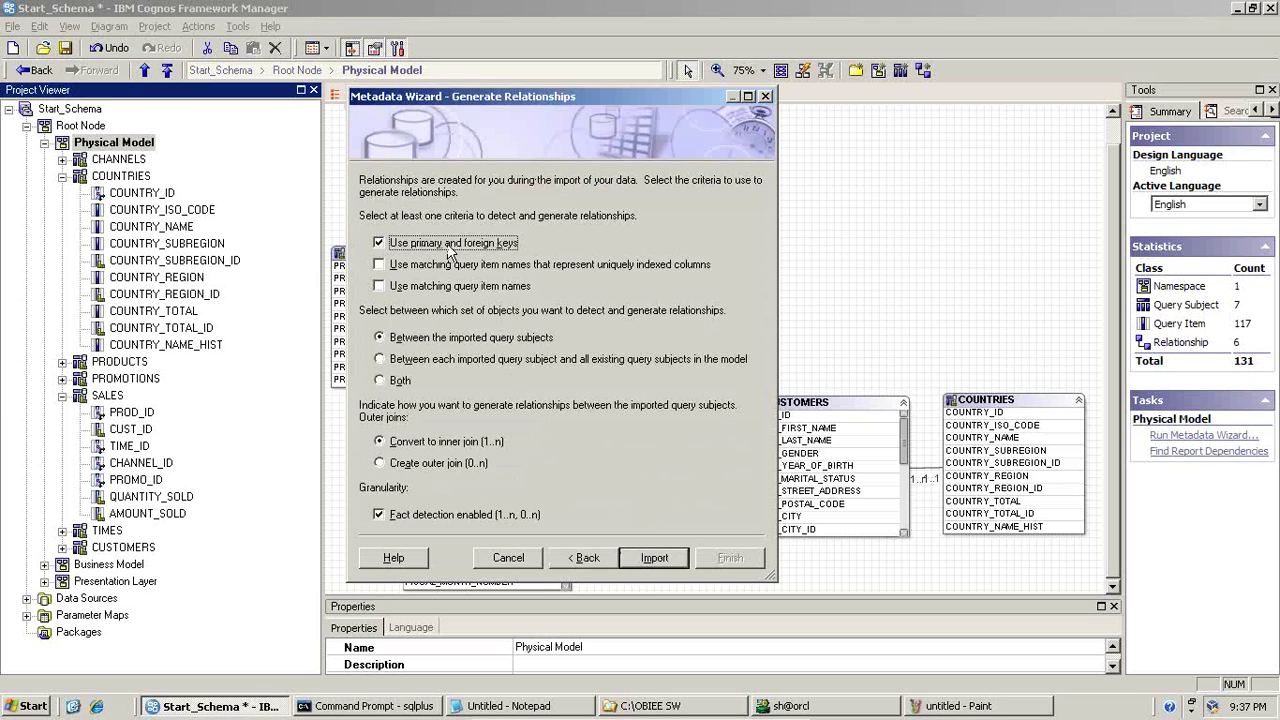
pyautogui.click(655, 557)
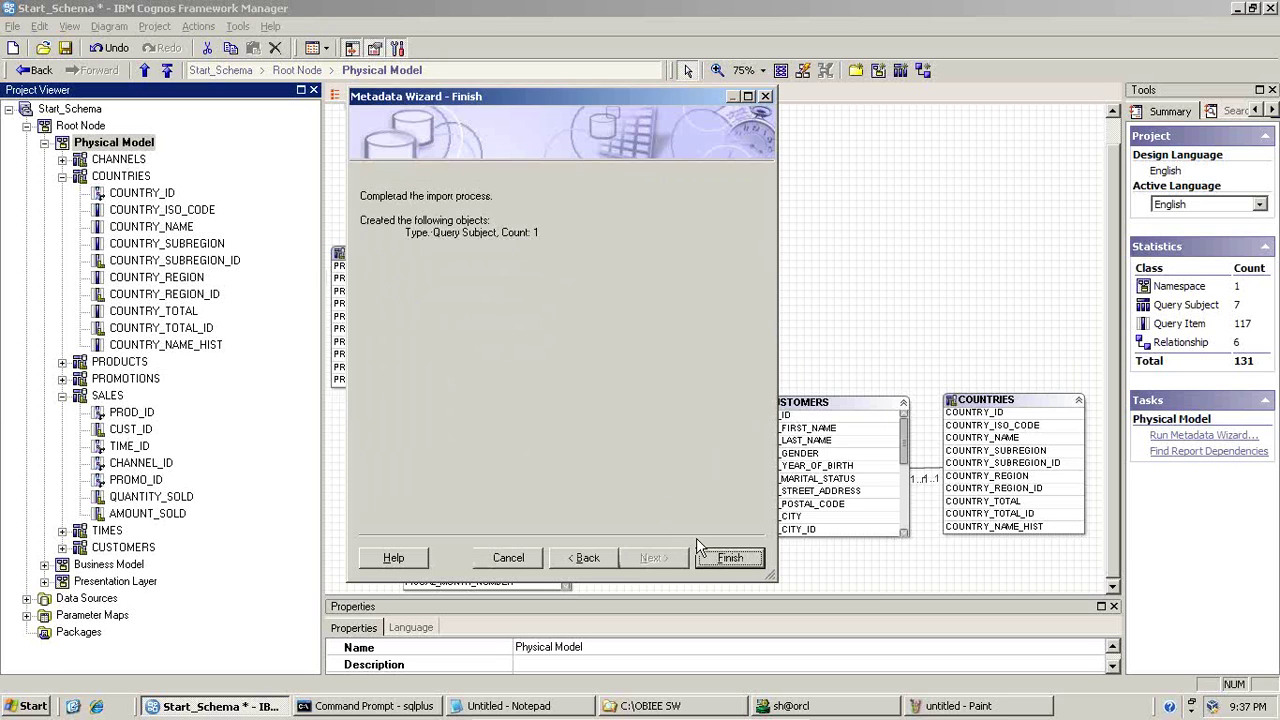
# - Finish the metadata import and create a 1..1 to 1..n relationship from VW_CUSTOMER_COUNTRY to SALES, linking CUST_ID to CUST_ID
pyautogui.click(718, 558)
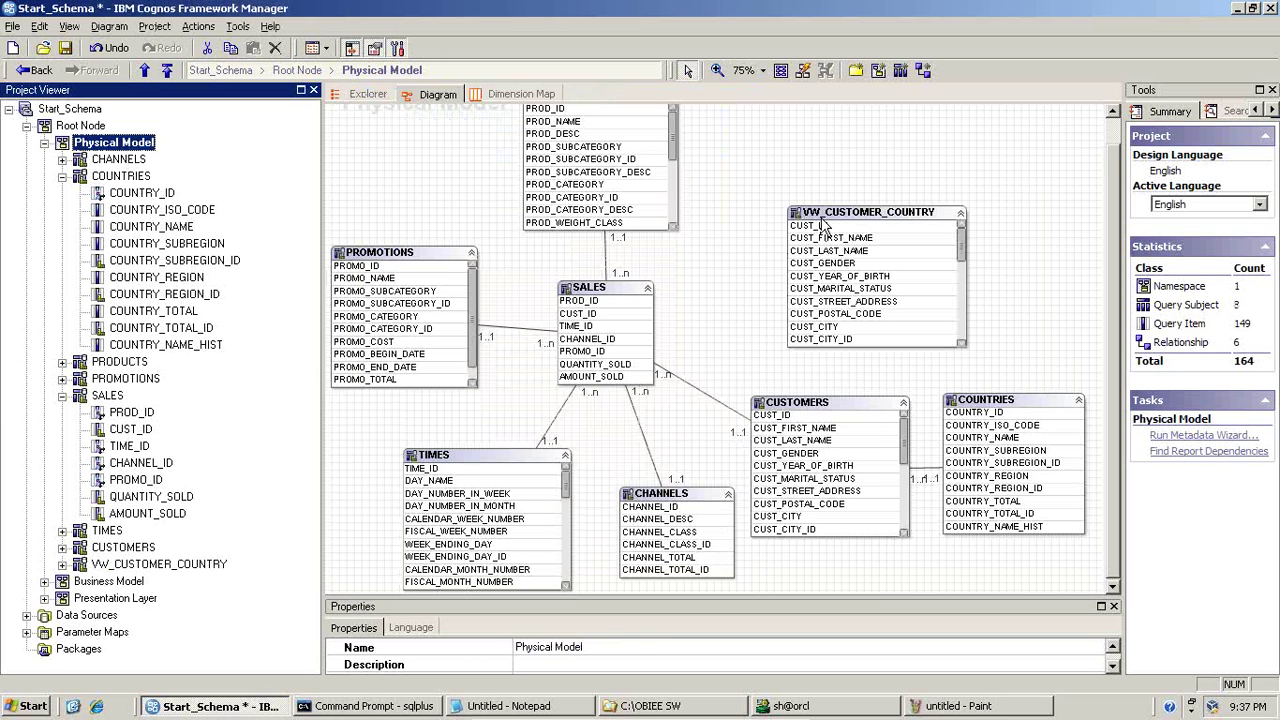
pyautogui.click(822, 225)
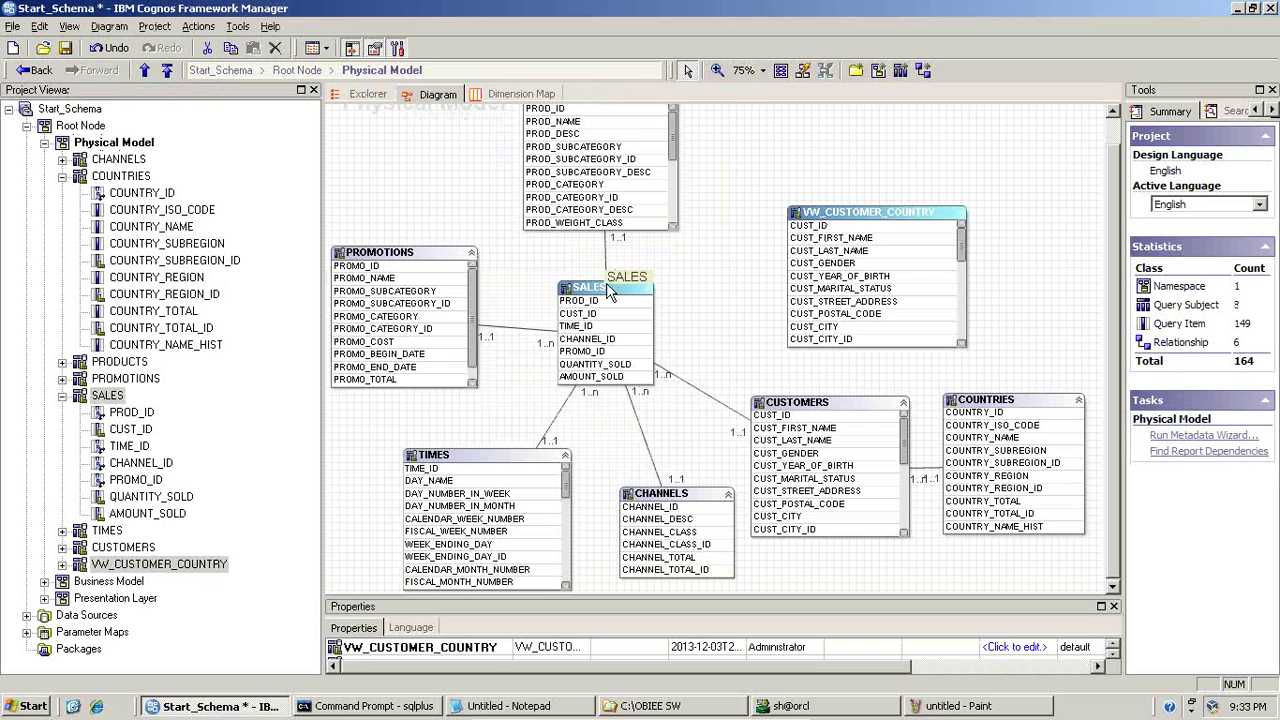
pyautogui.rightClick(826, 222)
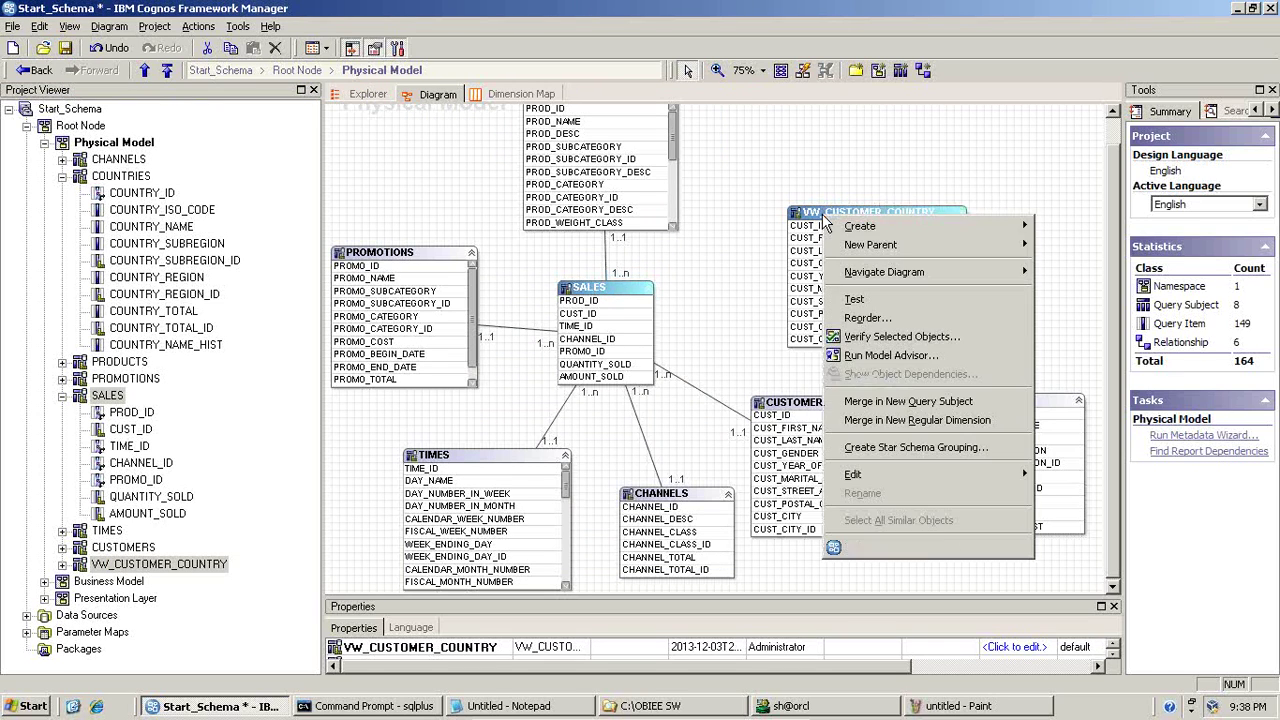
pyautogui.moveTo(859, 233)
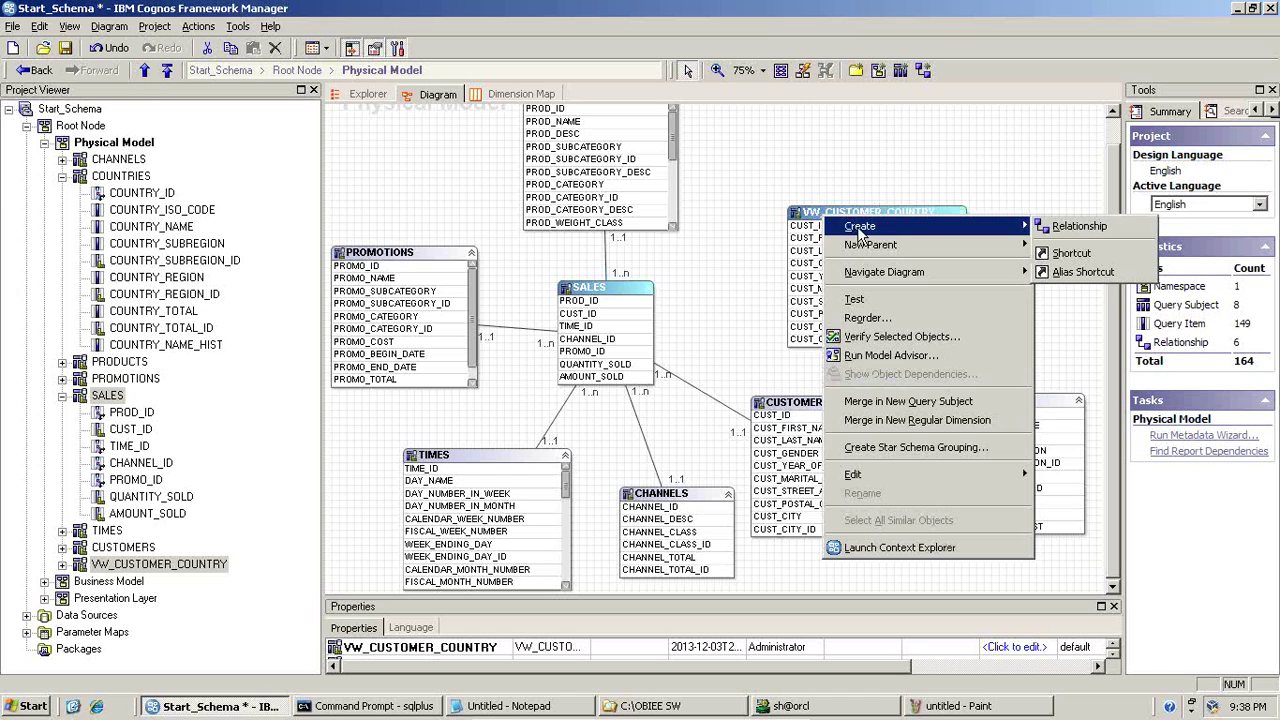
pyautogui.click(1077, 226)
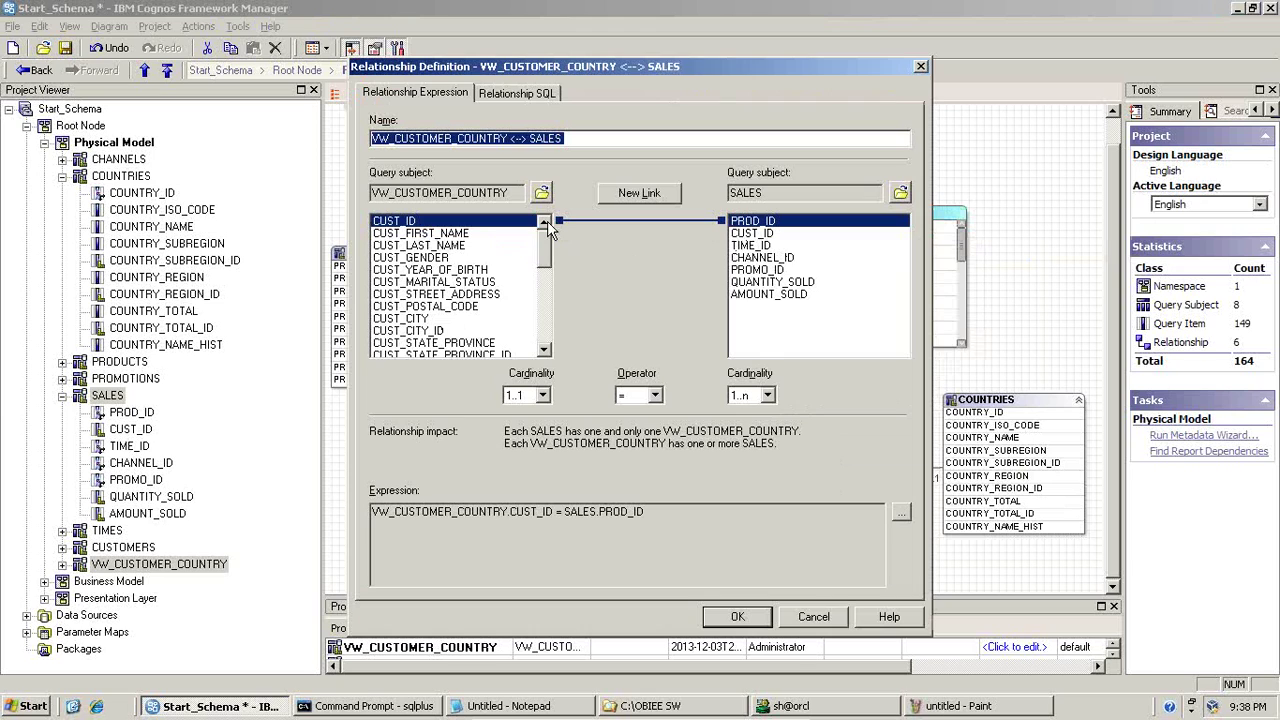
pyautogui.click(756, 234)
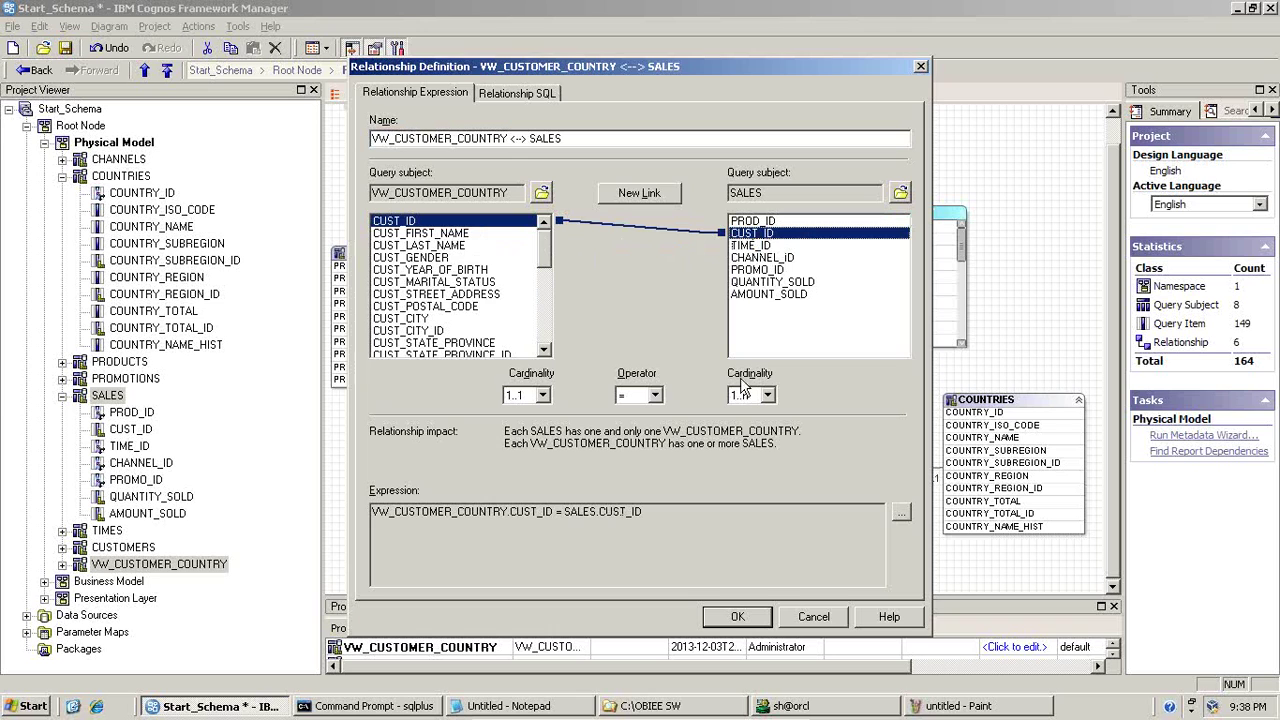
pyautogui.click(737, 617)
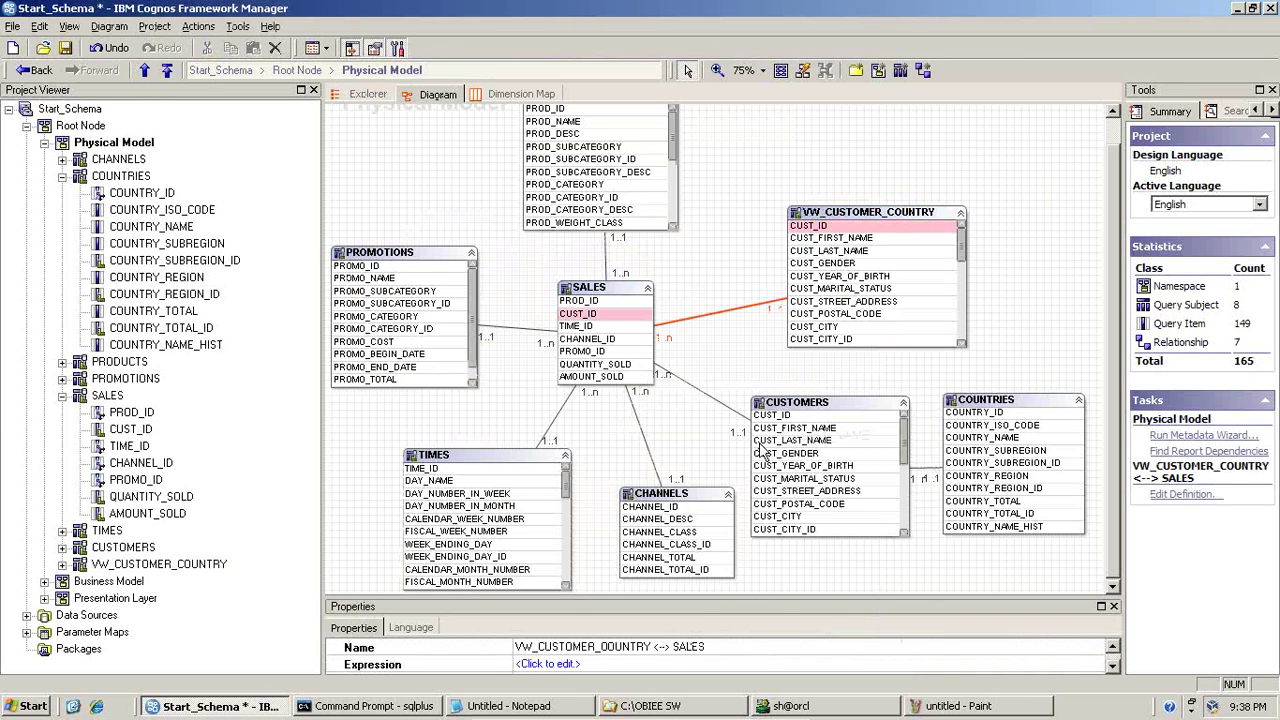
# - Move COUNTRIES slightly farther from CUSTOMERS and examine the join expression of the relationship between them
pyautogui.click(862, 398)
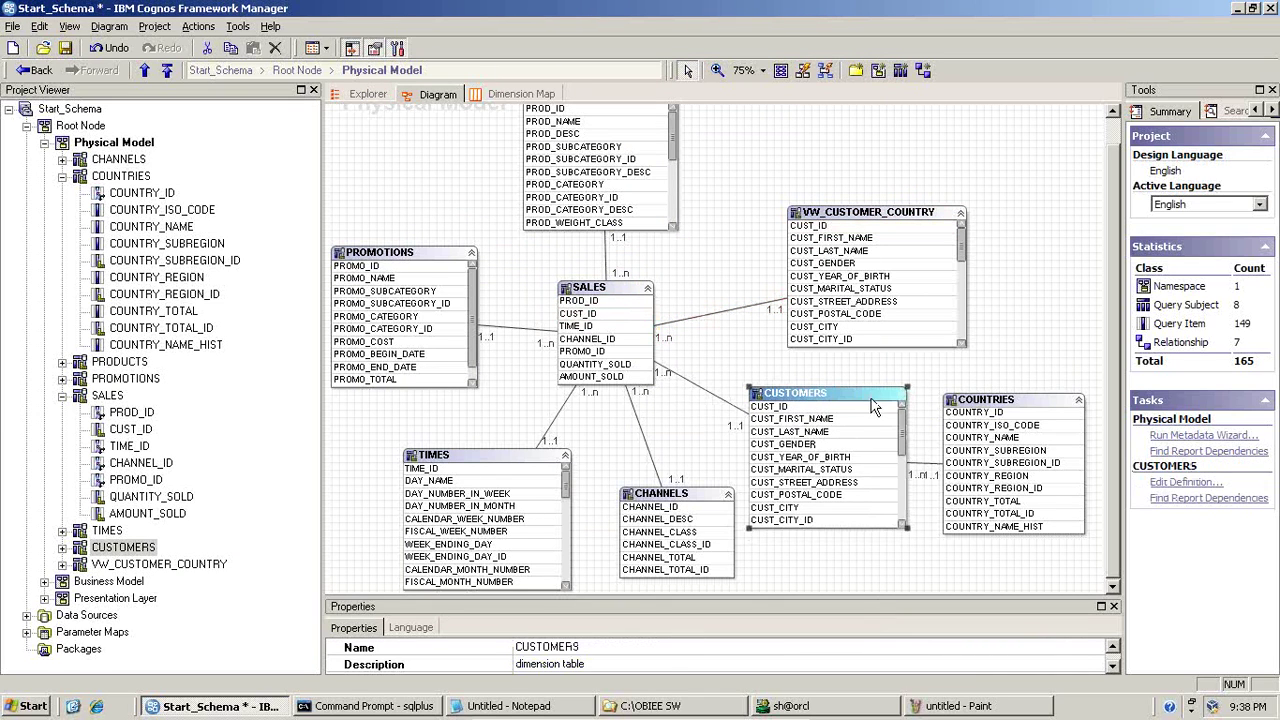
pyautogui.moveTo(972, 405); pyautogui.dragTo(986, 402)
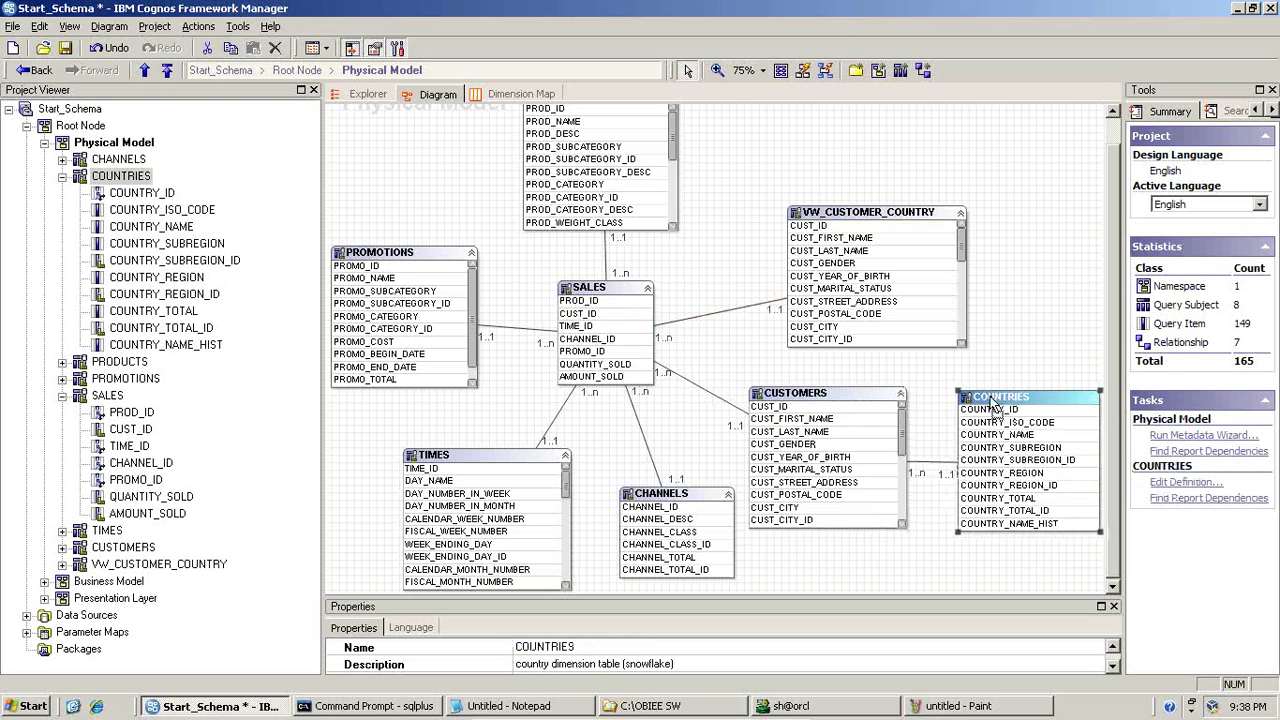
pyautogui.doubleClick(940, 470)
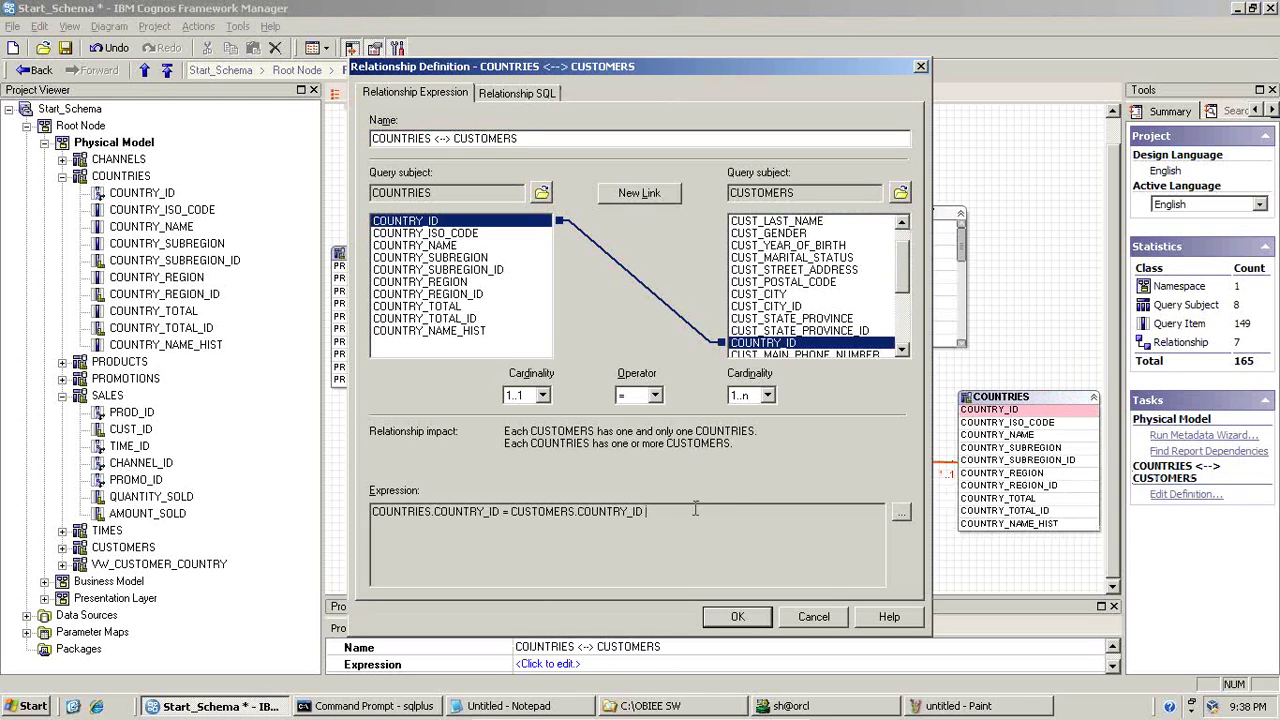
pyautogui.moveTo(646, 511); pyautogui.dragTo(380, 496)
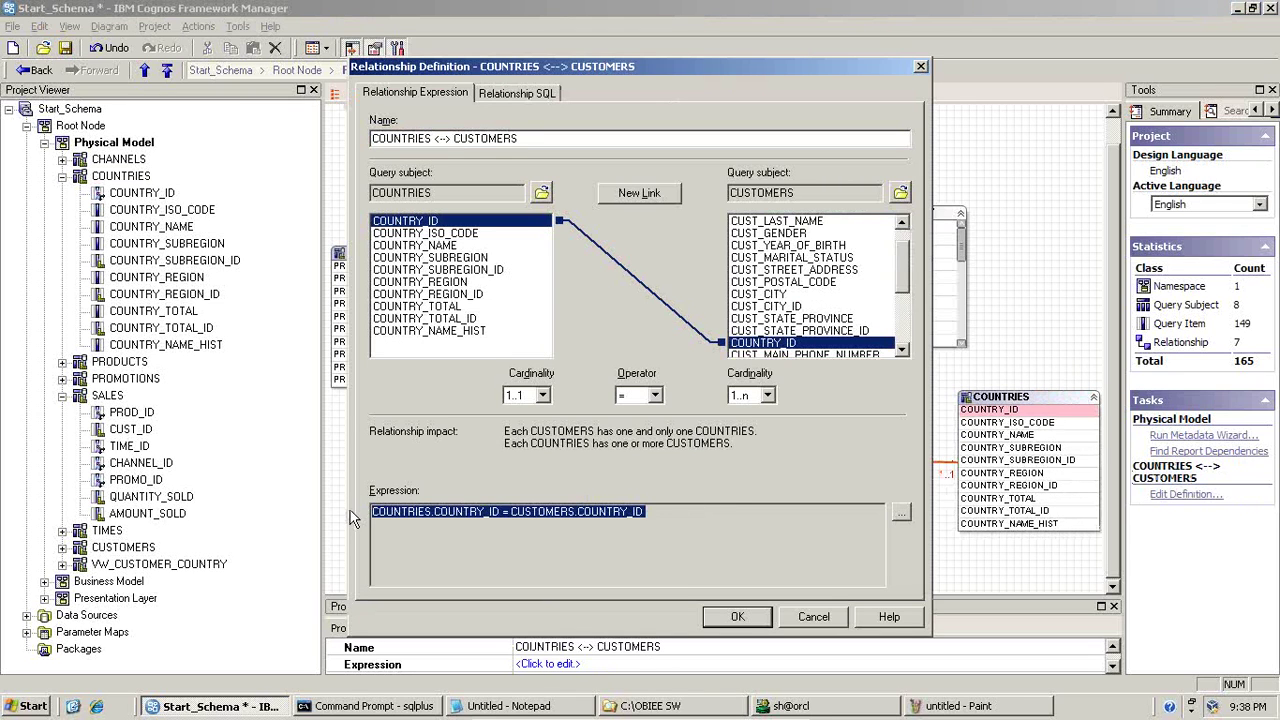
pyautogui.click(813, 617)
# - Examine the join expression of the relationship between SALES and CUSTOMERS without changing its definition
pyautogui.click(808, 395)
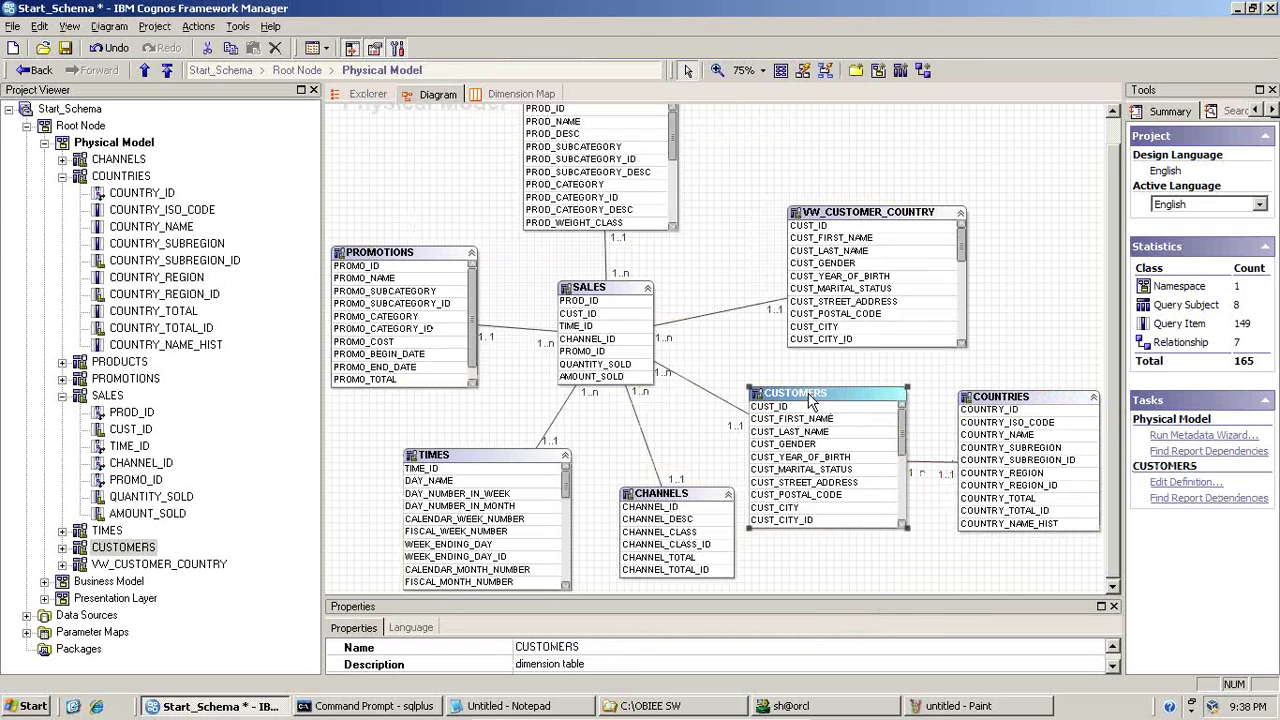
pyautogui.click(590, 292)
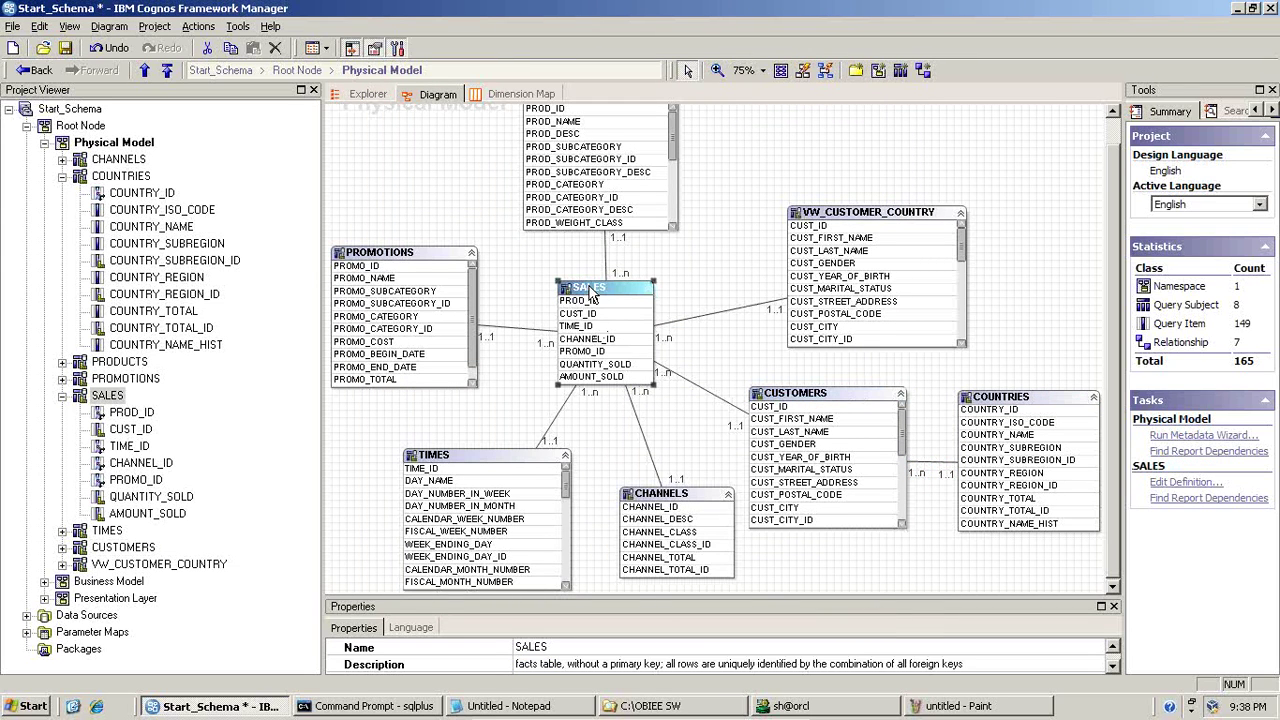
pyautogui.doubleClick(680, 383)
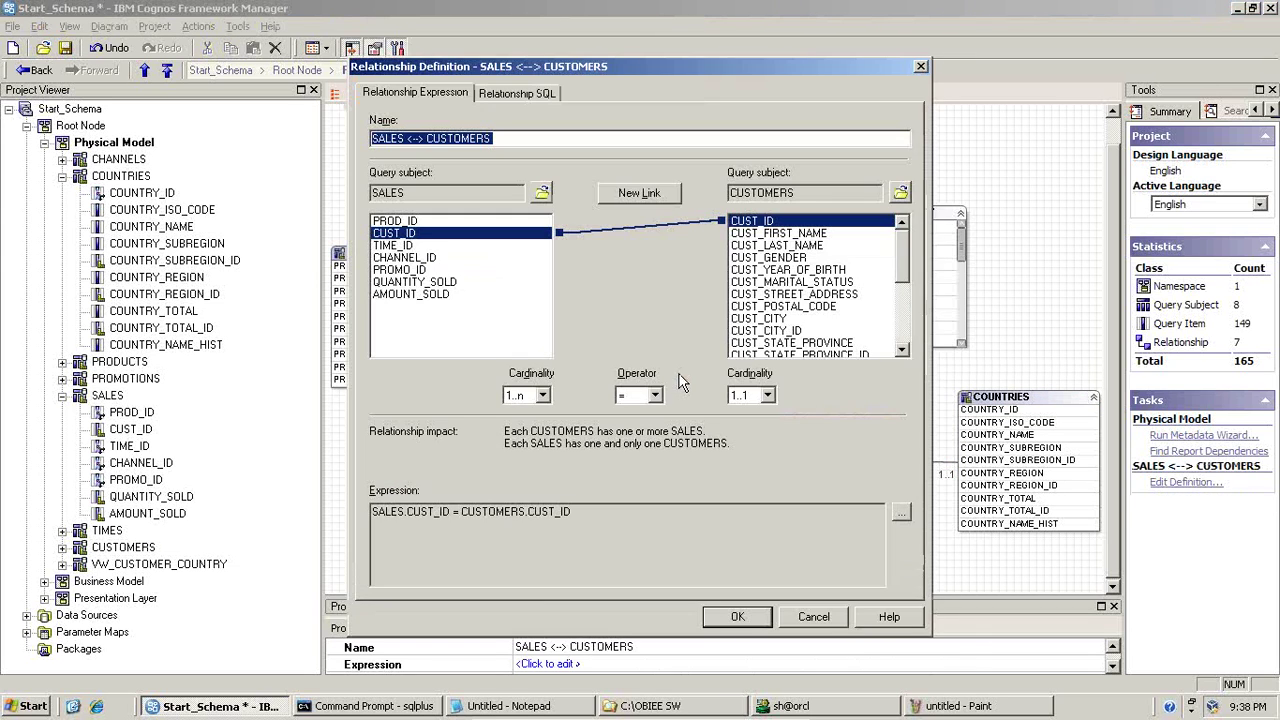
pyautogui.click(578, 511)
pyautogui.moveTo(578, 511); pyautogui.dragTo(368, 512)
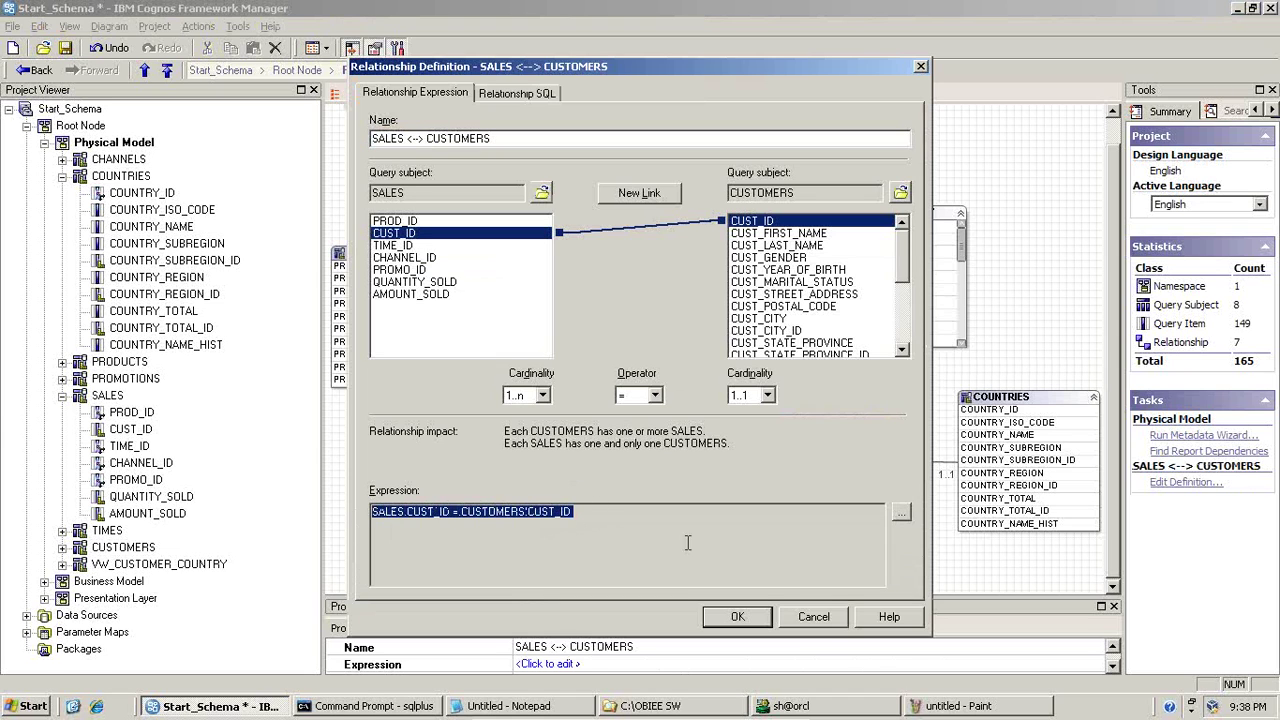
pyautogui.click(814, 616)
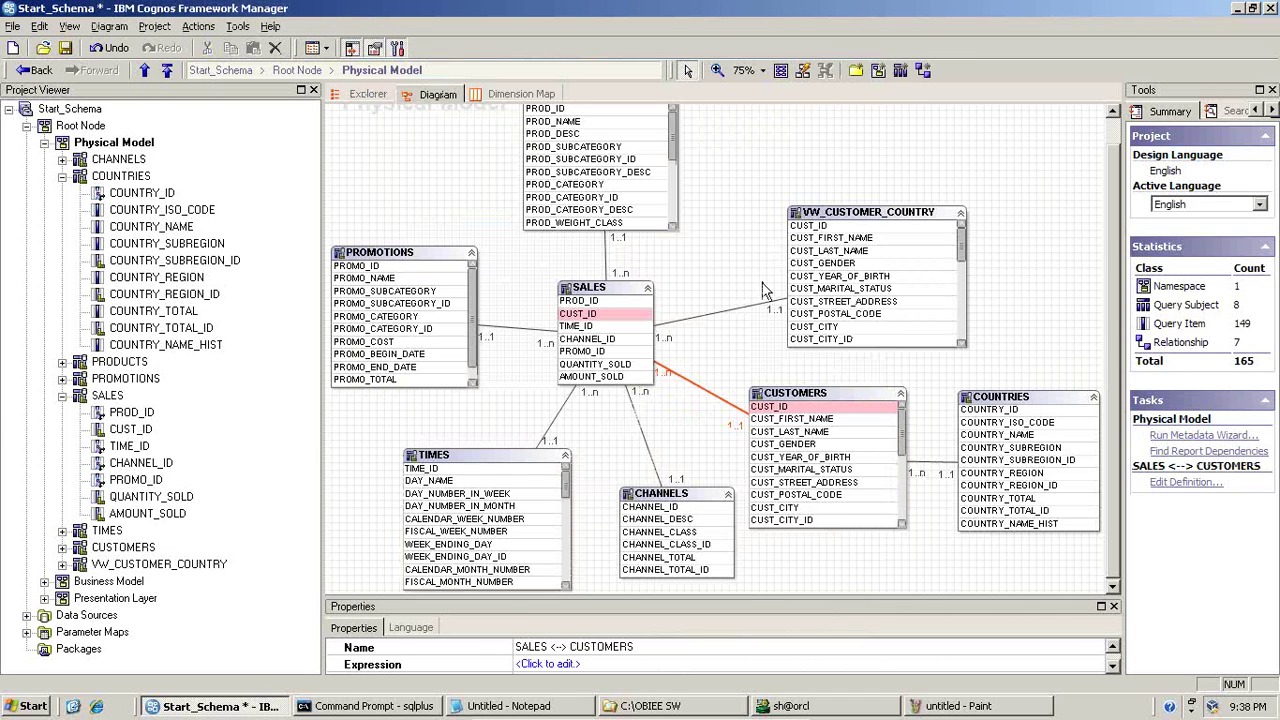
# - Test COUNTRY_REGION from VW_CUSTOMER_COUNTRY together with AMOUNT_SOLD from SALES, running the sample with Auto Sum enabled
pyautogui.click(805, 394)
pyautogui.click(1016, 400)
pyautogui.click(884, 220)
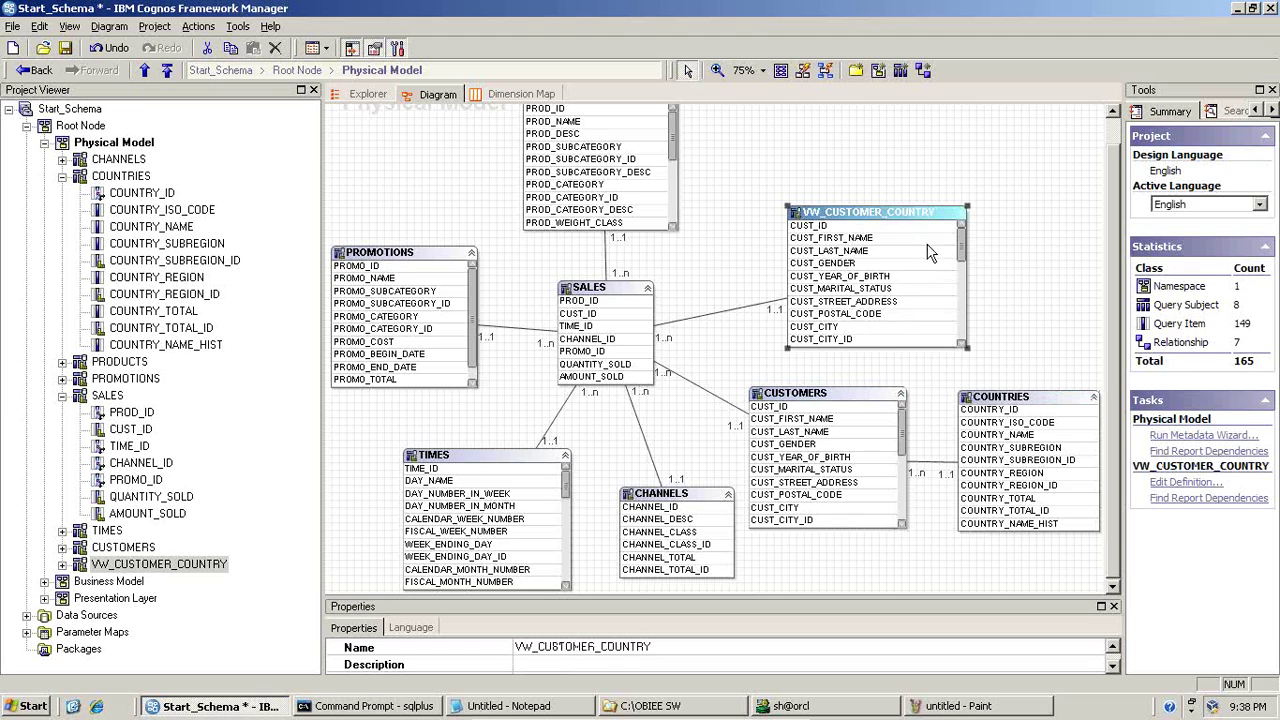
pyautogui.moveTo(965, 248); pyautogui.dragTo(965, 335)
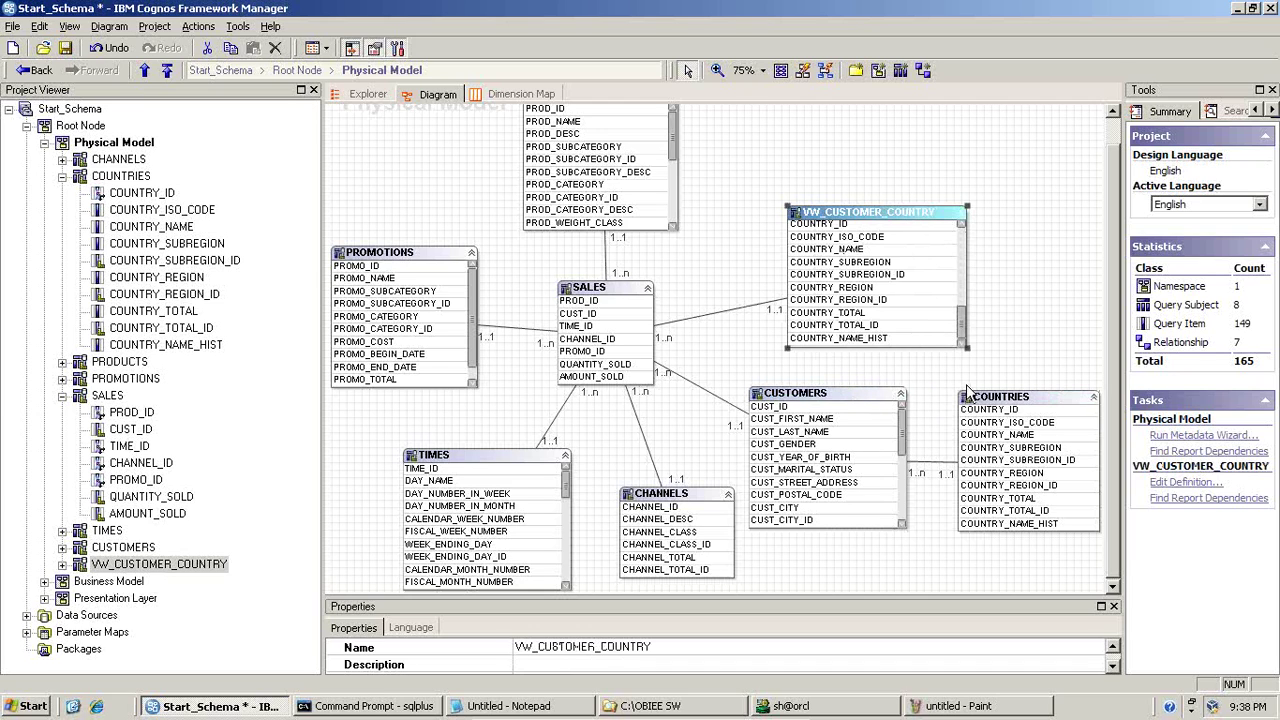
pyautogui.click(846, 289)
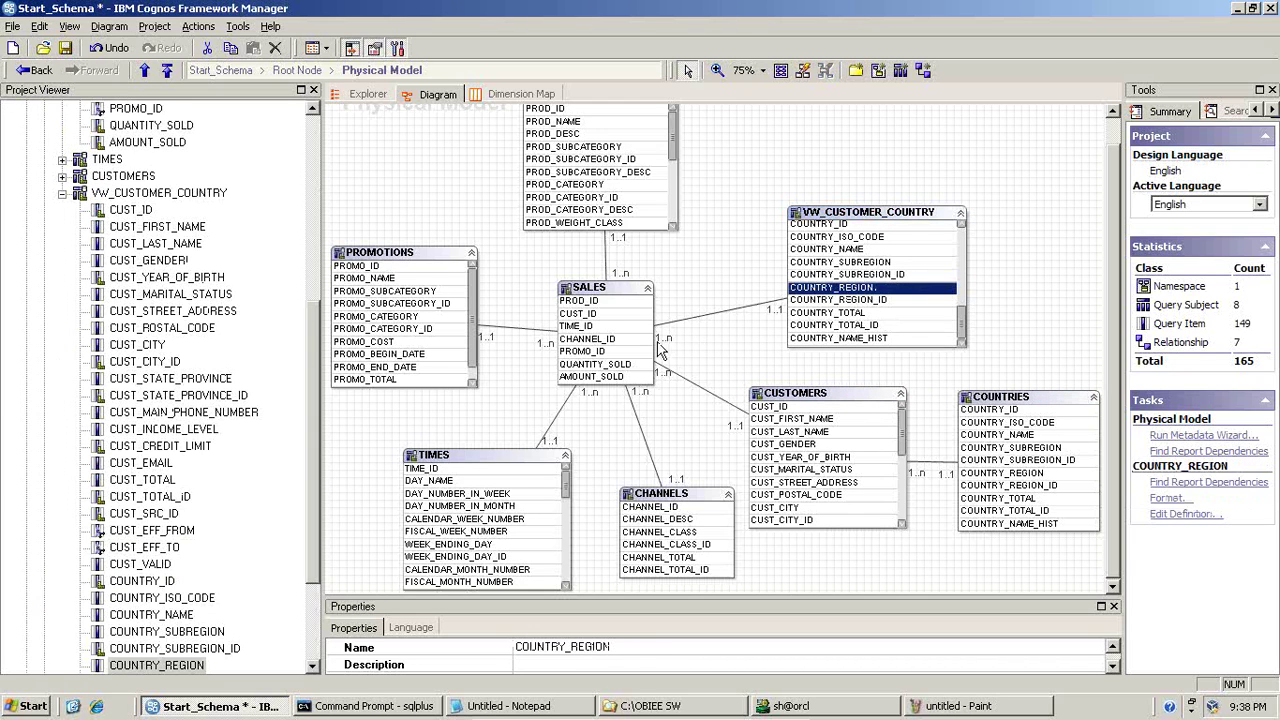
pyautogui.keyDown('ctrl'); pyautogui.click(622, 378); pyautogui.keyUp('ctrl')
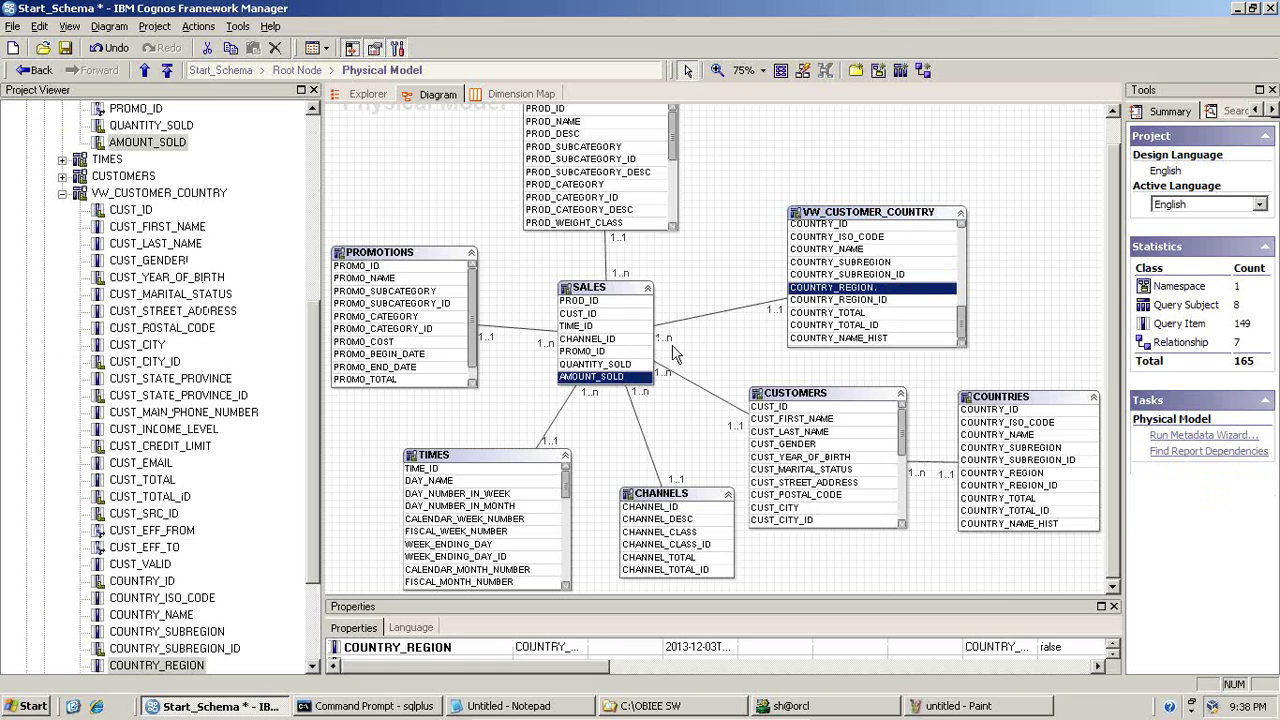
pyautogui.rightClick(852, 293)
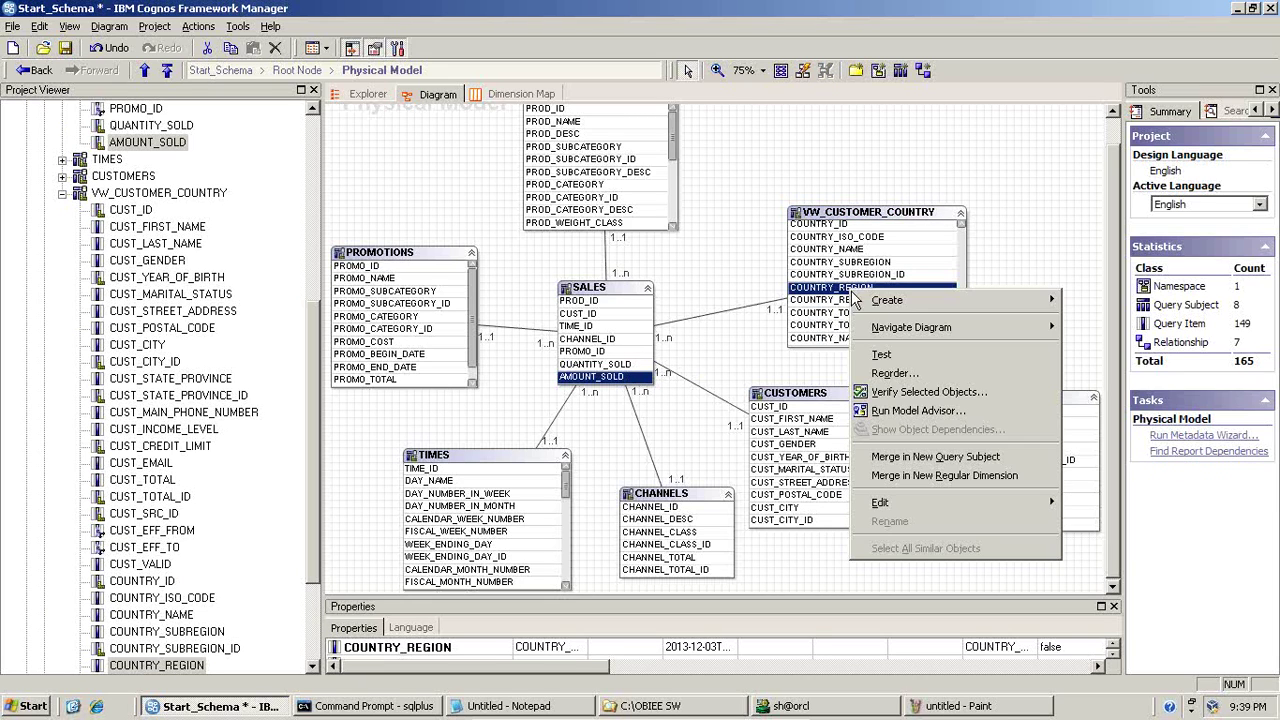
pyautogui.click(884, 357)
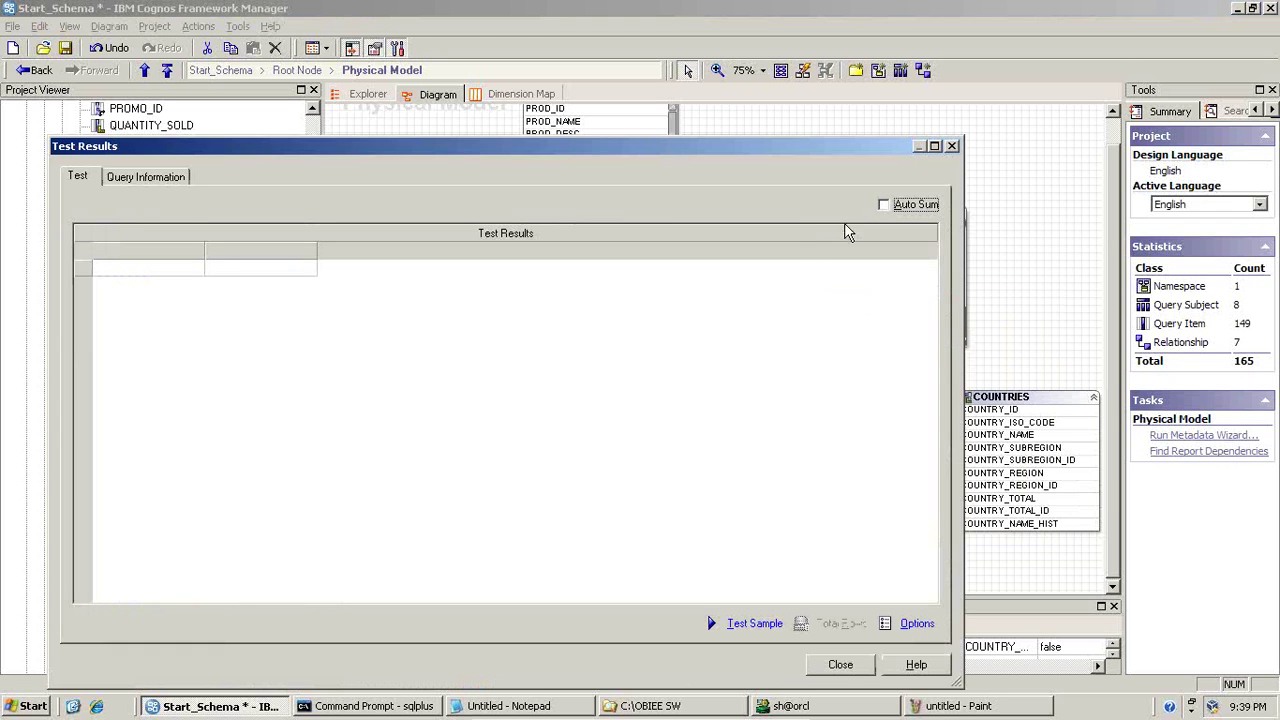
pyautogui.moveTo(804, 155); pyautogui.dragTo(936, 35)
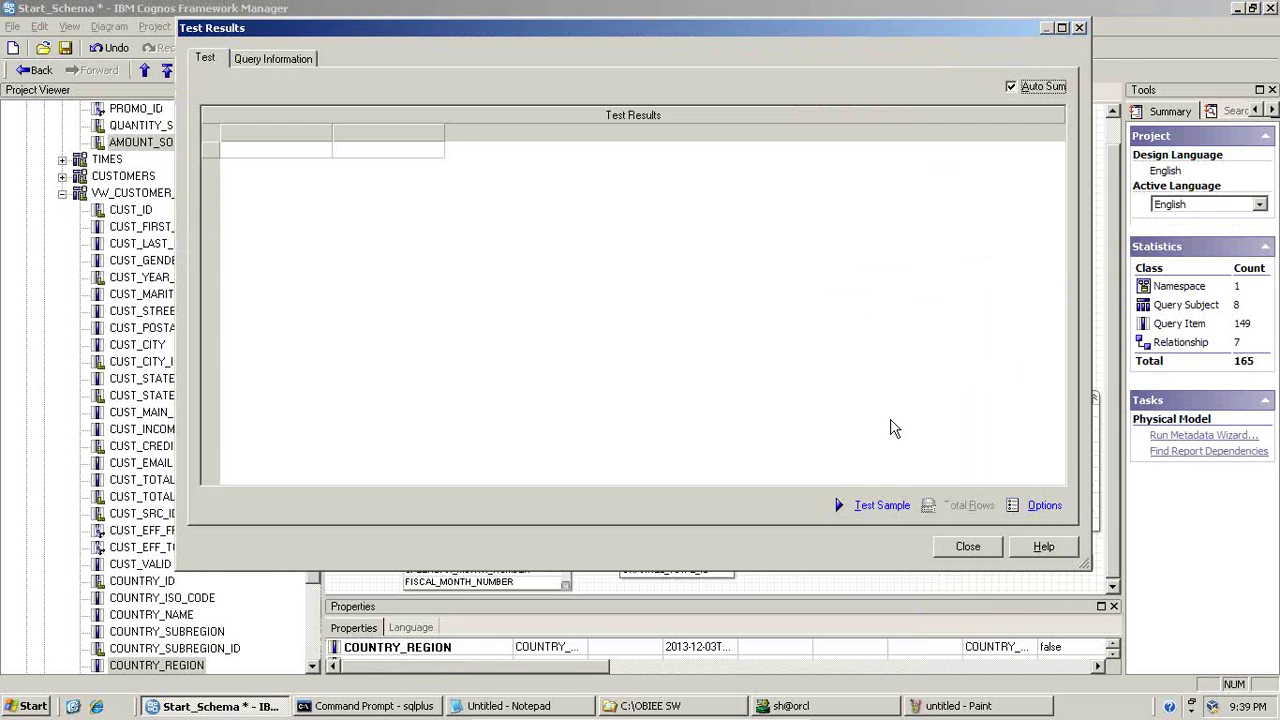
pyautogui.click(872, 510)
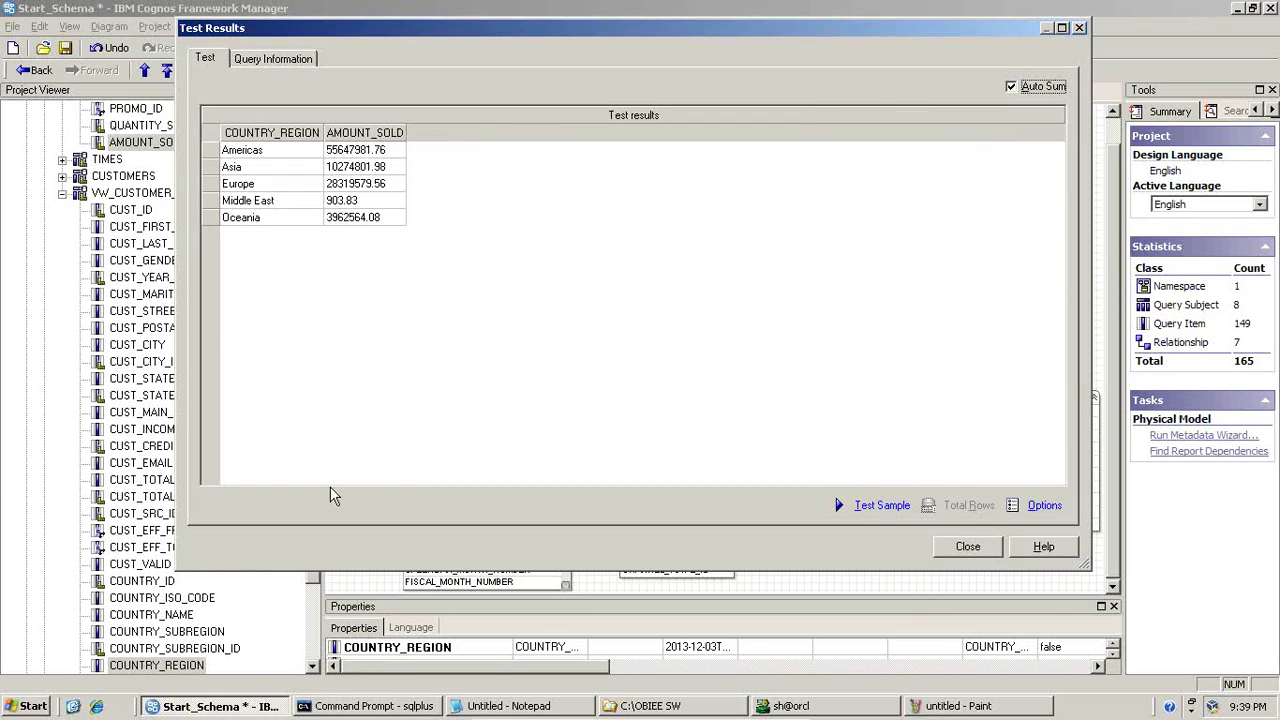
# - Paste the captured Test Results window into a new Paint image and outline the result table with a red rectangle
pyautogui.click(34, 706)
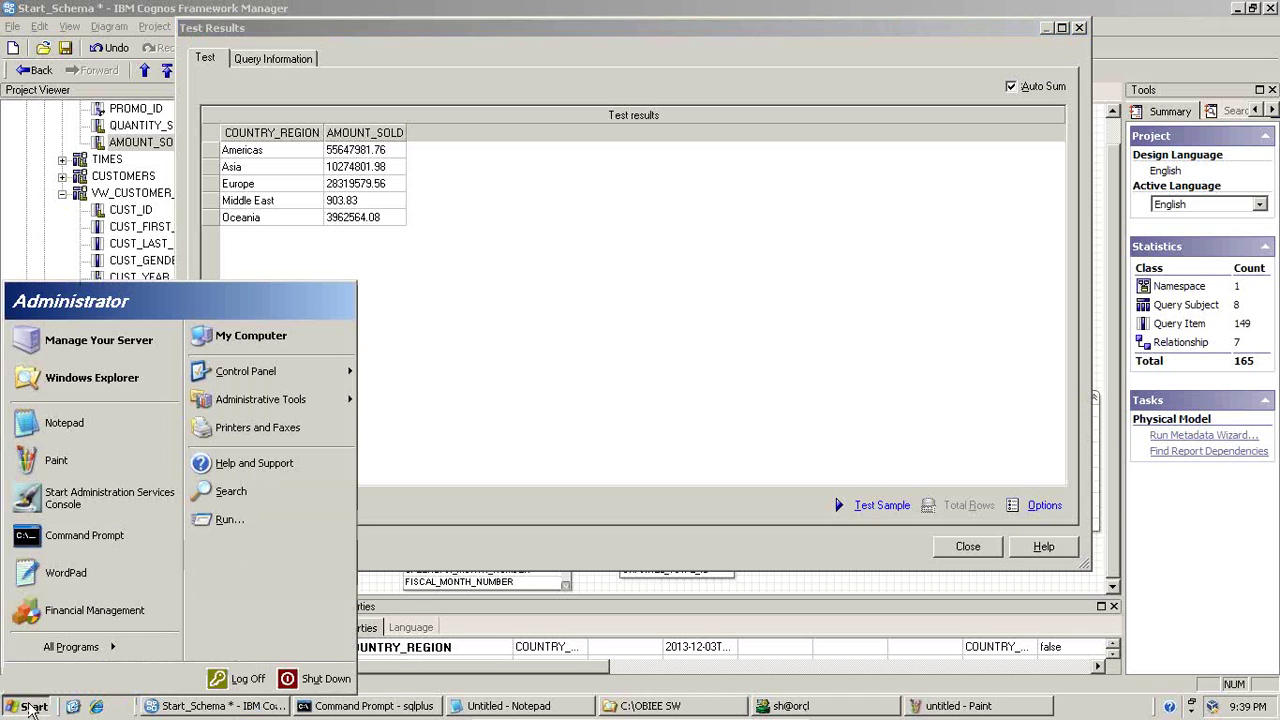
pyautogui.click(56, 460)
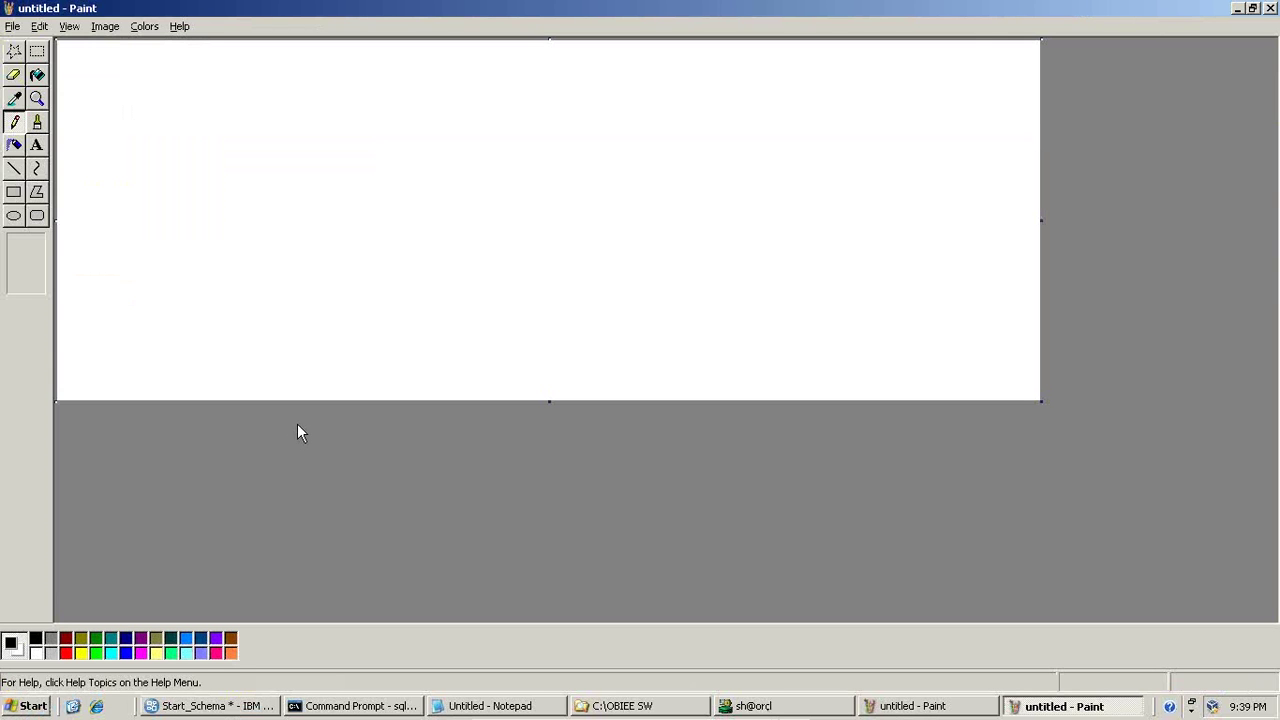
pyautogui.hotkey('ctrl', 'v')
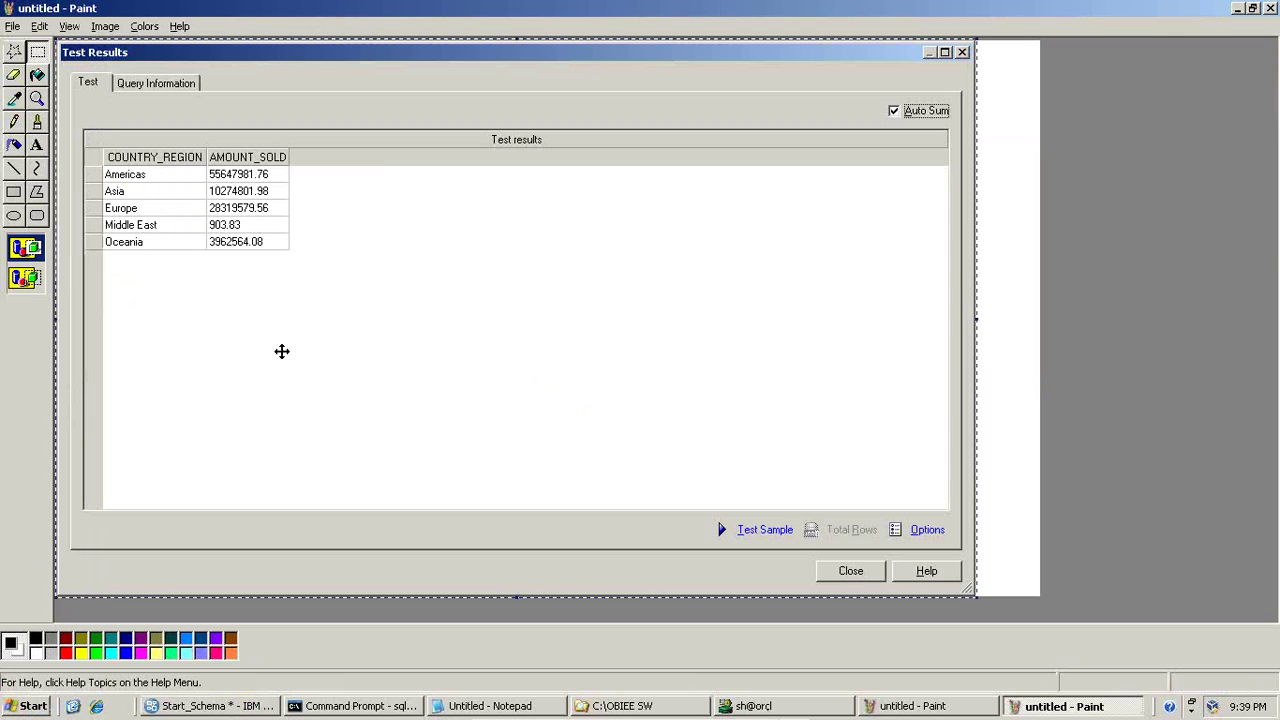
pyautogui.click(13, 192)
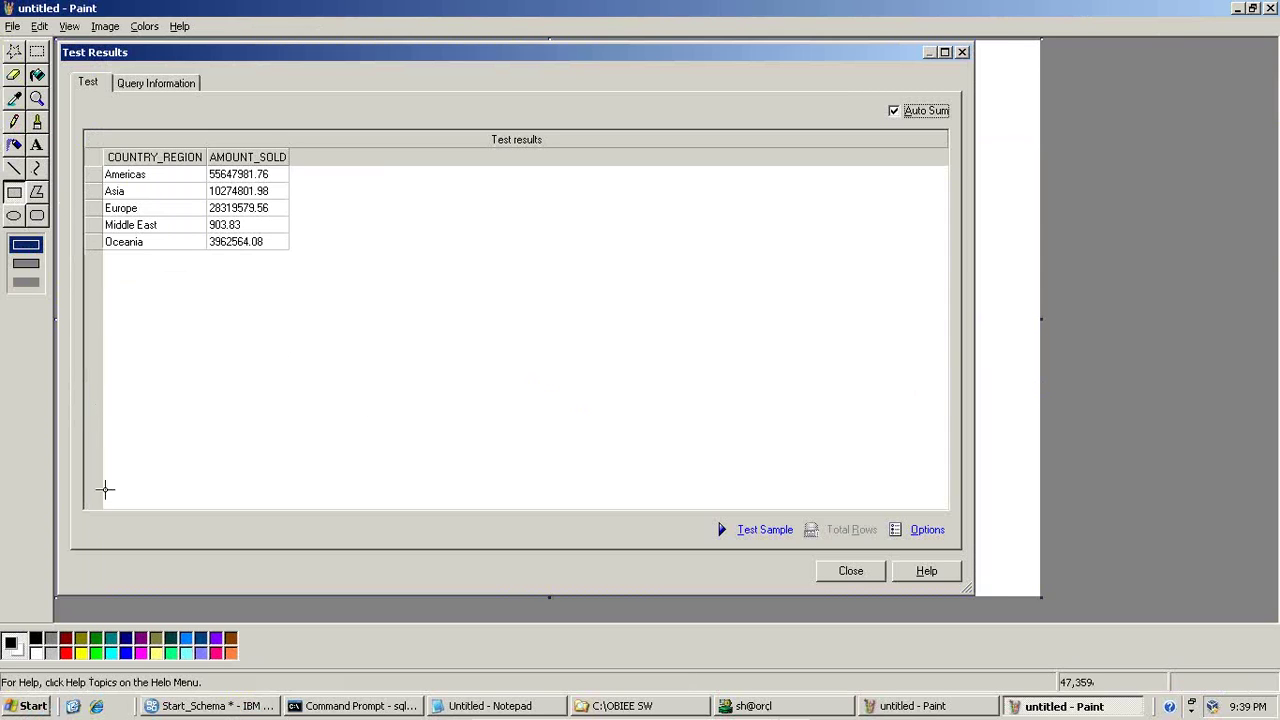
pyautogui.click(70, 653)
pyautogui.moveTo(80, 143)
pyautogui.mouseDown()
pyautogui.moveTo(218, 260)
pyautogui.moveTo(294, 255)
pyautogui.mouseUp()
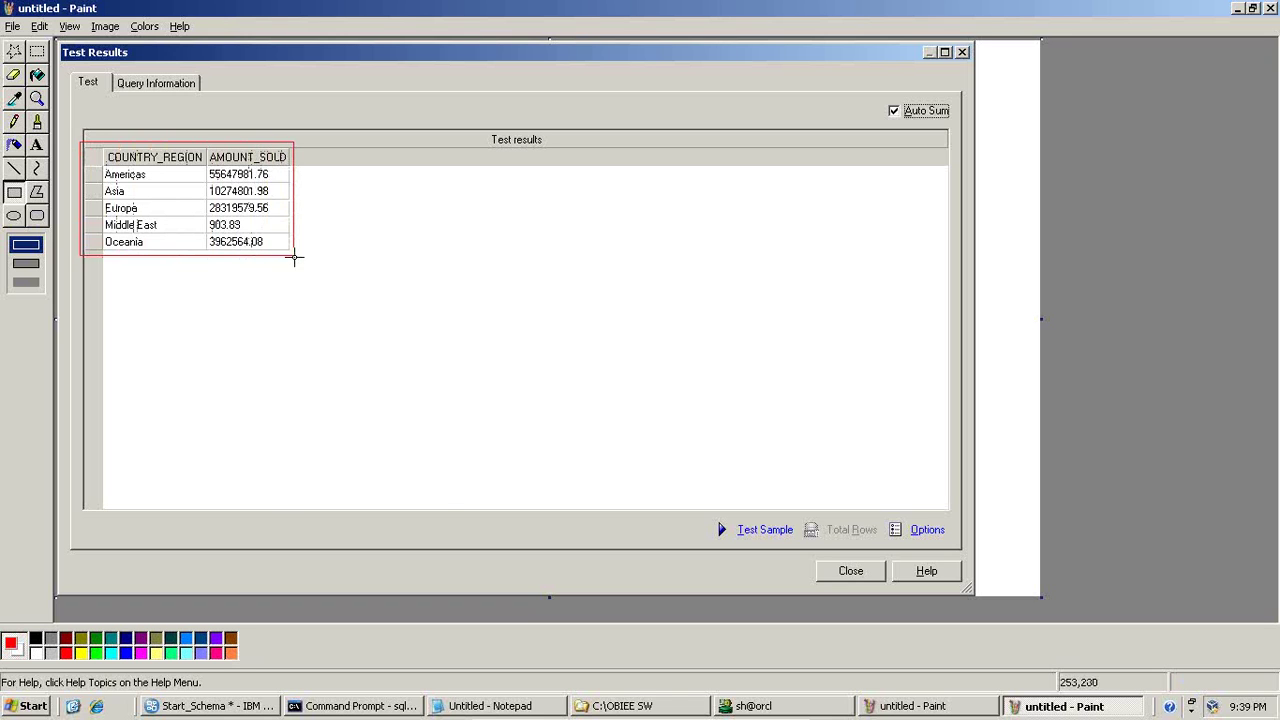
# - Return to the Test Results in Framework Manager and copy the generated SQL statement from the query information
pyautogui.click(185, 706)
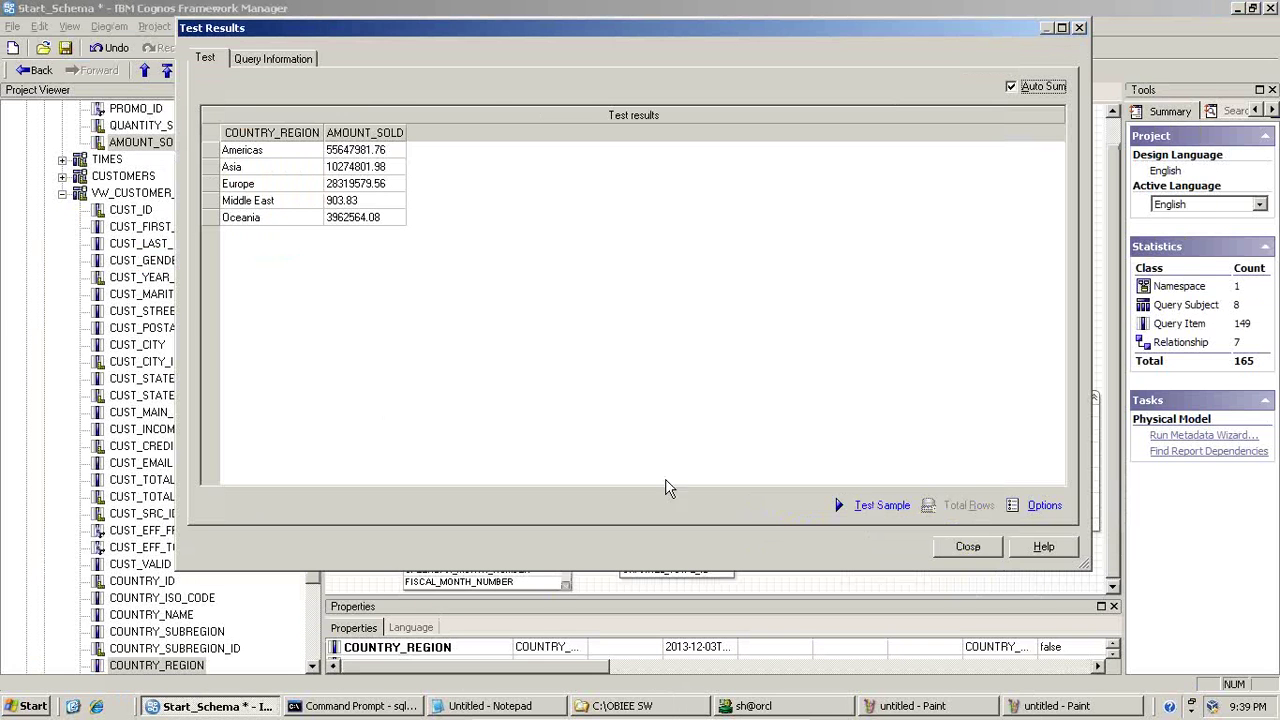
pyautogui.click(300, 58)
pyautogui.moveTo(928, 389); pyautogui.dragTo(210, 356)
pyautogui.rightClick(245, 372)
pyautogui.click(272, 378)
# - Switch to PL/SQL Developer, paste the copied query into a new SQL window and beautify its layout
pyautogui.click(766, 706)
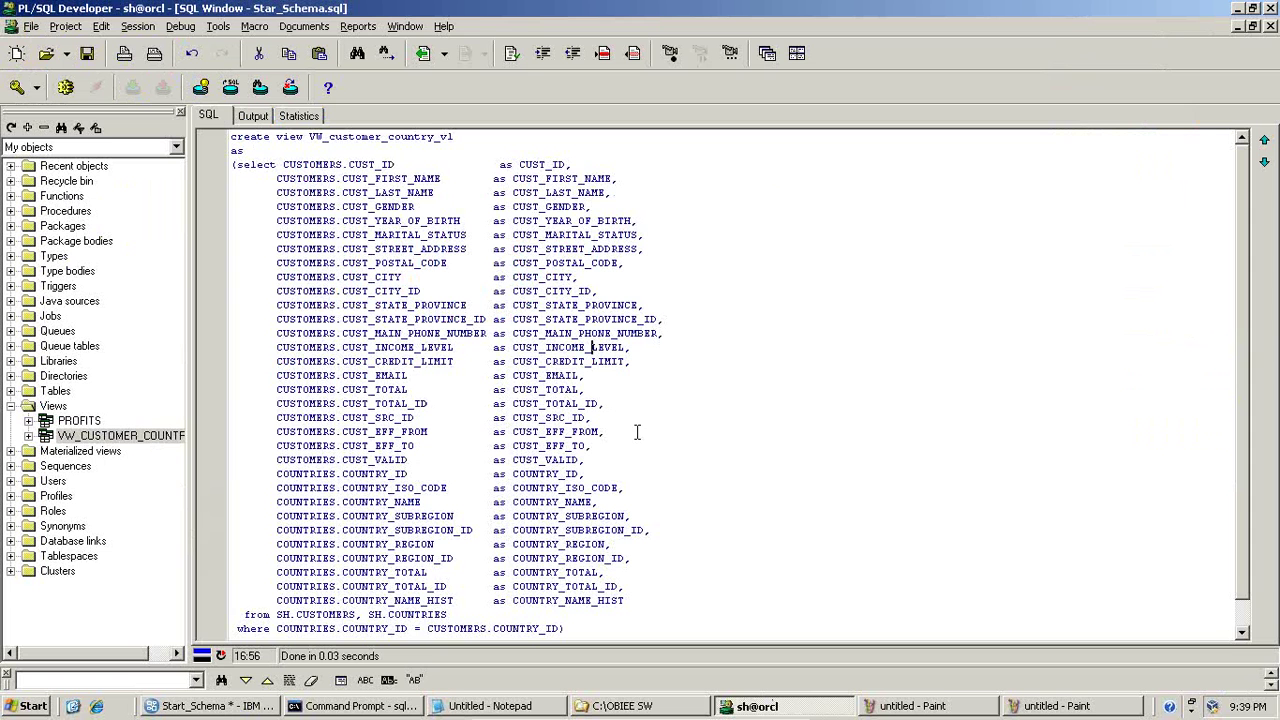
pyautogui.click(1238, 26)
pyautogui.click(16, 53)
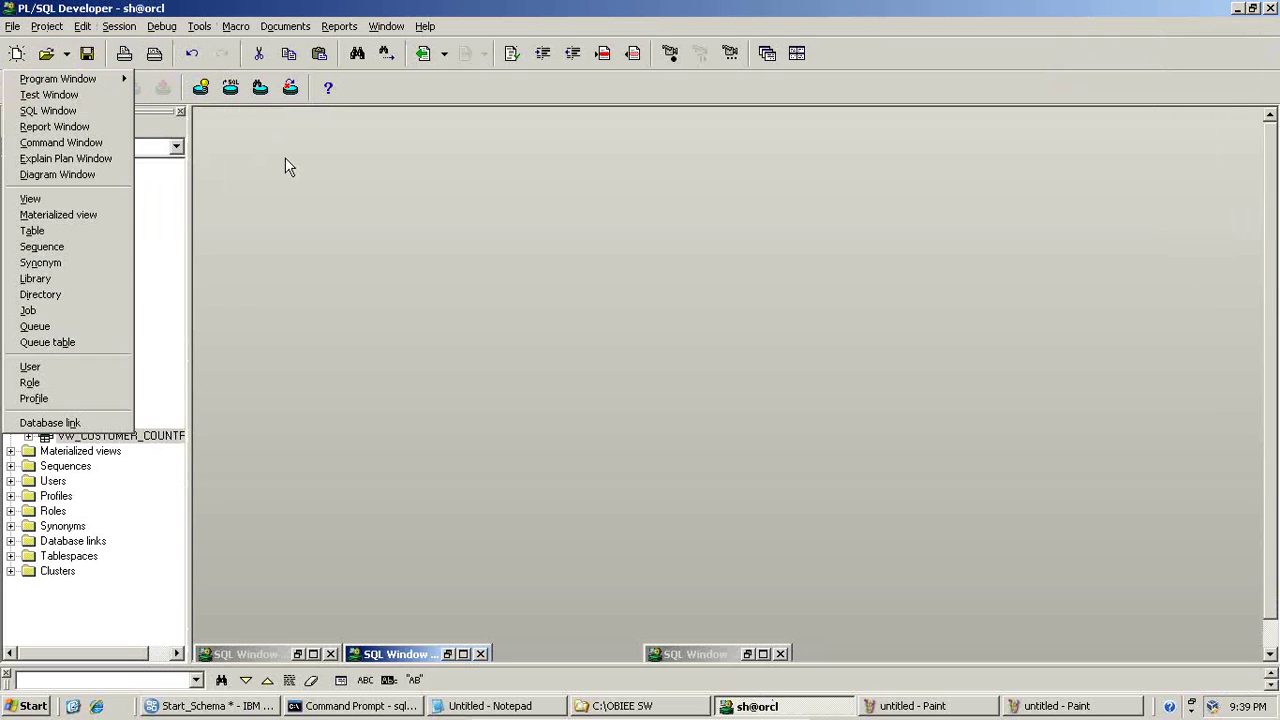
pyautogui.click(73, 112)
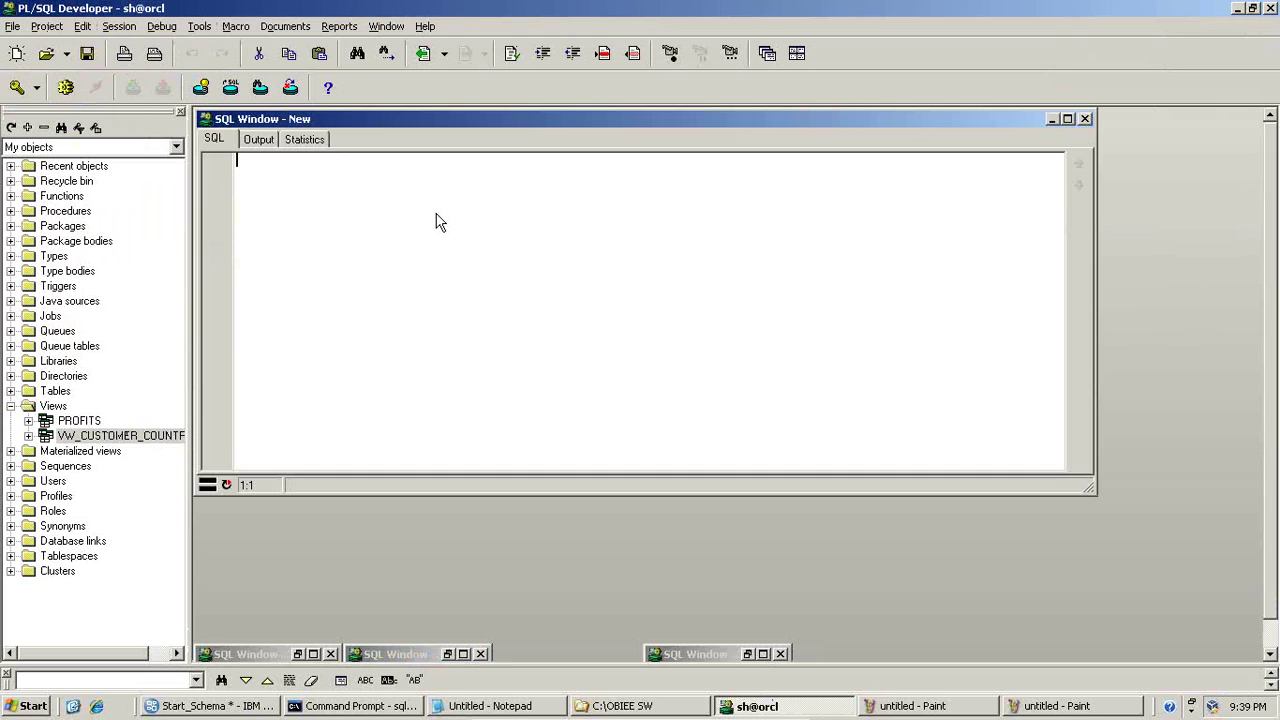
pyautogui.rightClick(437, 220)
pyautogui.click(472, 288)
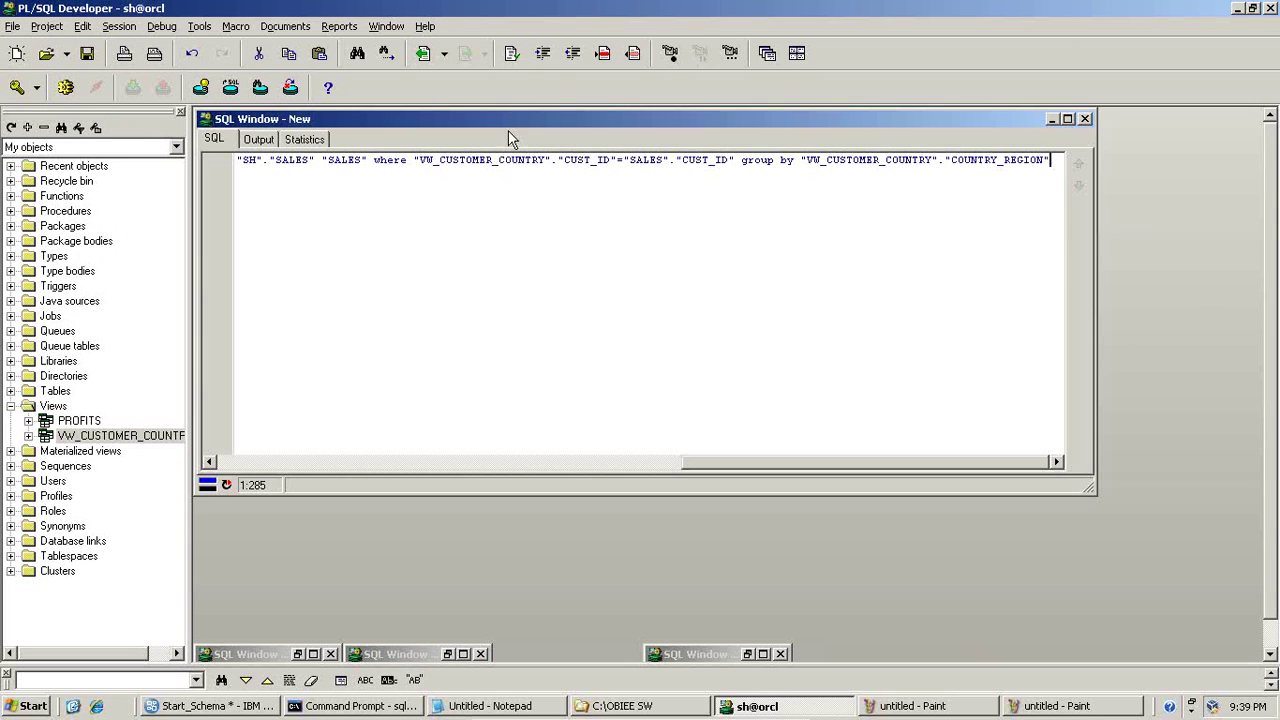
pyautogui.click(511, 53)
pyautogui.click(504, 243)
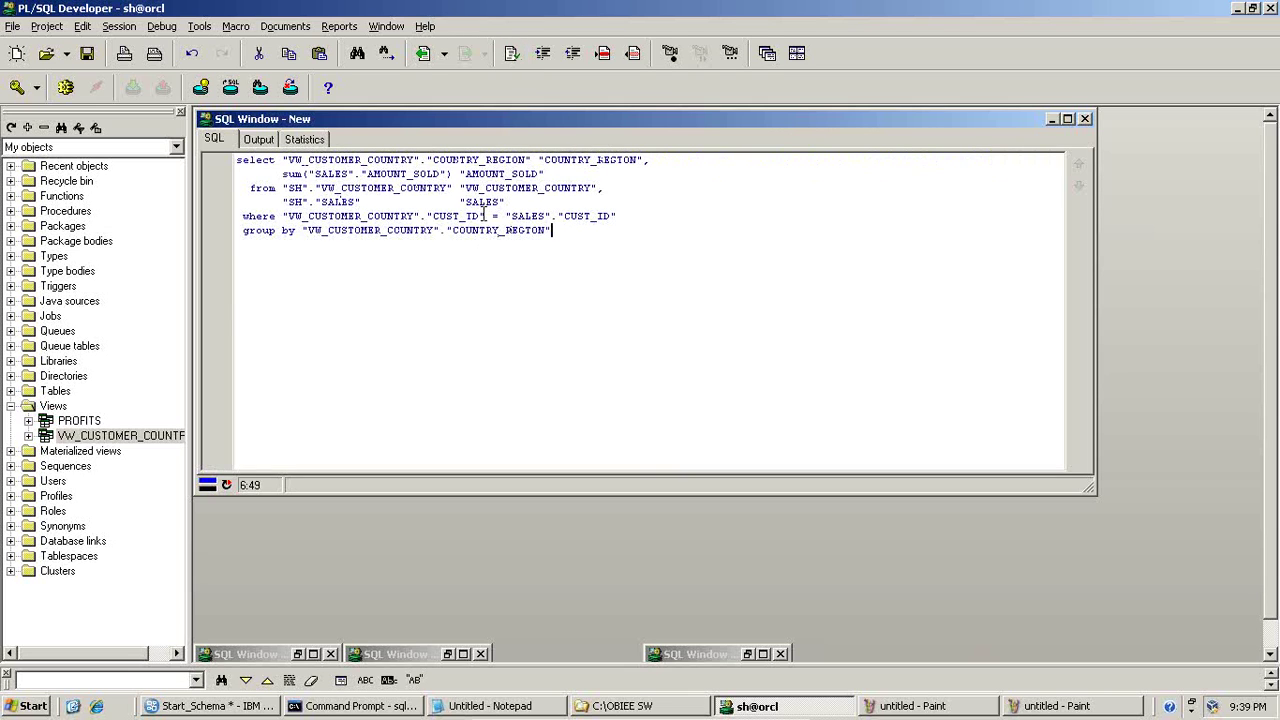
# - Examine the generated query's VW_CUSTOMER_COUNTRY source, the SALES table and the CUST_ID join condition
pyautogui.moveTo(455, 180); pyautogui.dragTo(285, 183)
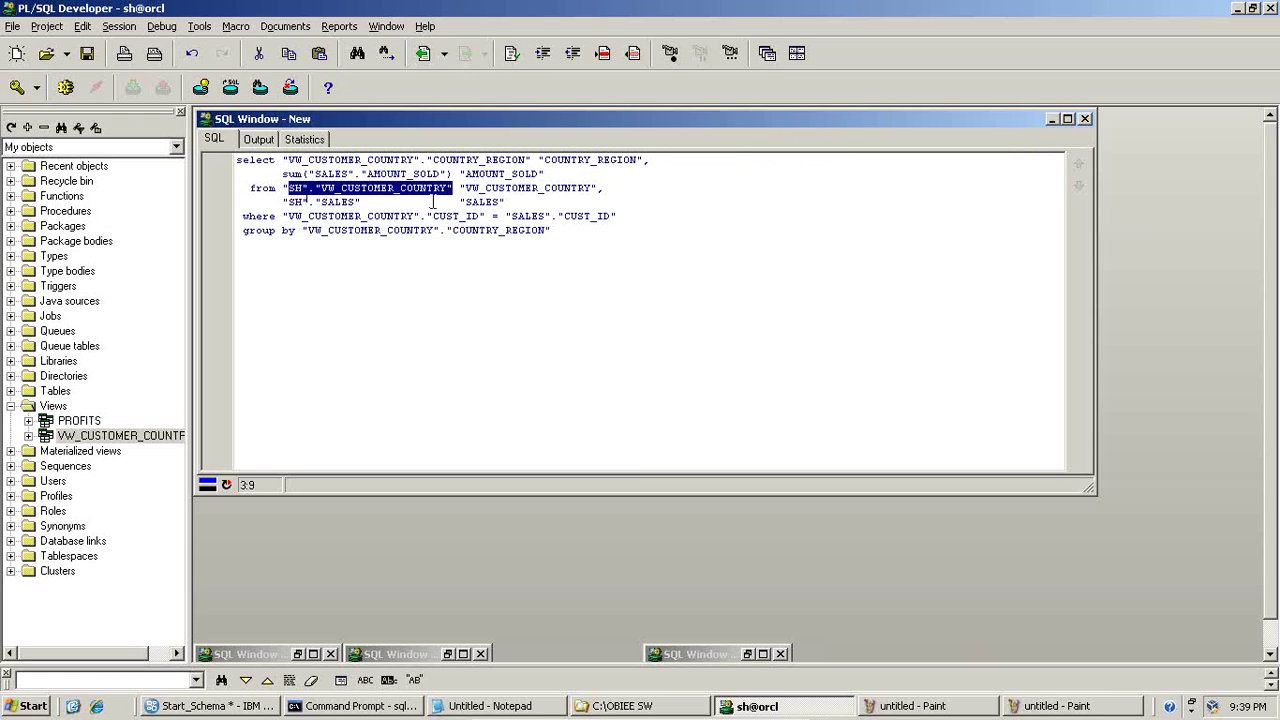
pyautogui.moveTo(459, 202); pyautogui.dragTo(506, 202)
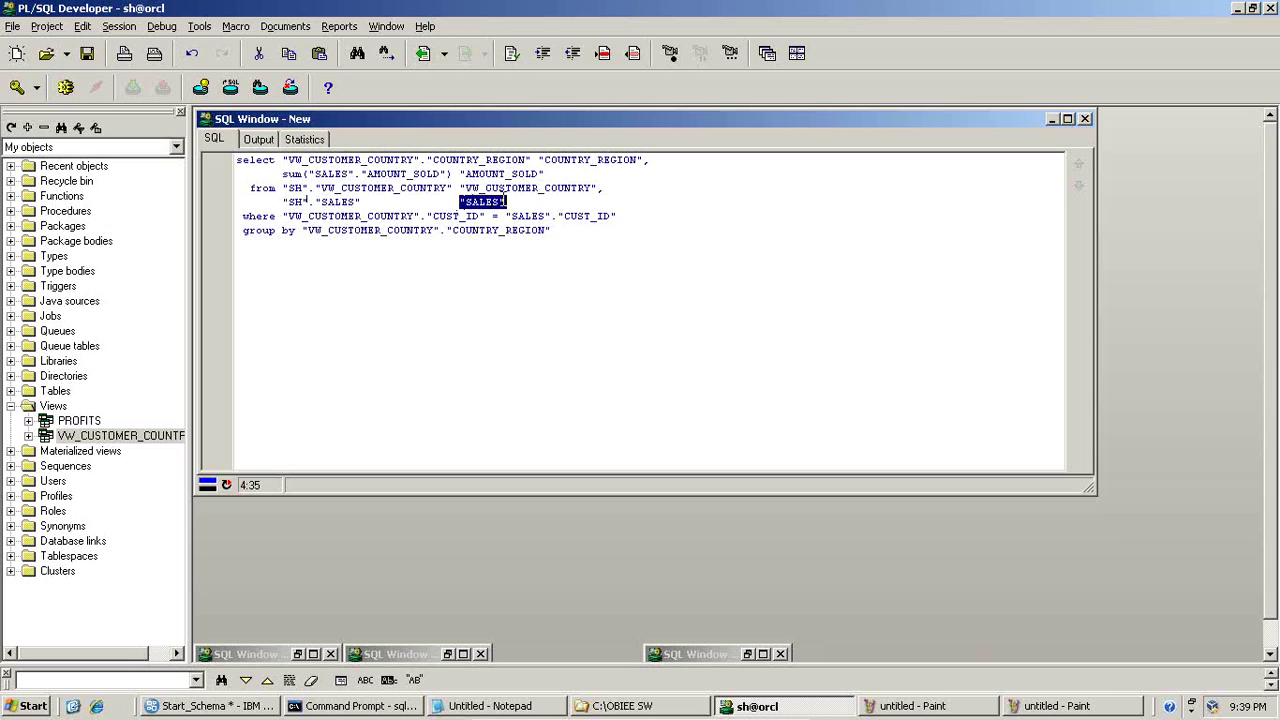
pyautogui.moveTo(622, 216); pyautogui.dragTo(295, 214)
pyautogui.moveTo(564, 234); pyautogui.dragTo(200, 147)
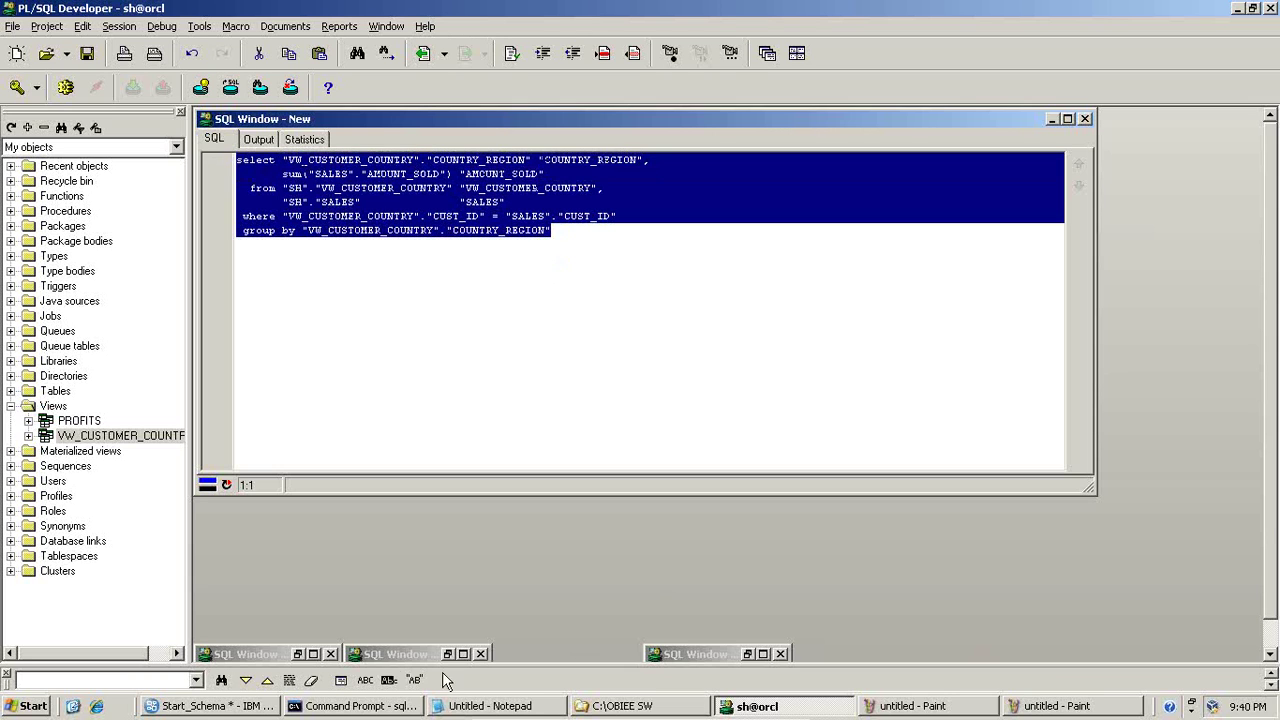
# - Switch to the annotated Paint image and paste the copied SQL as size 12 red text below the results table
pyautogui.click(1040, 706)
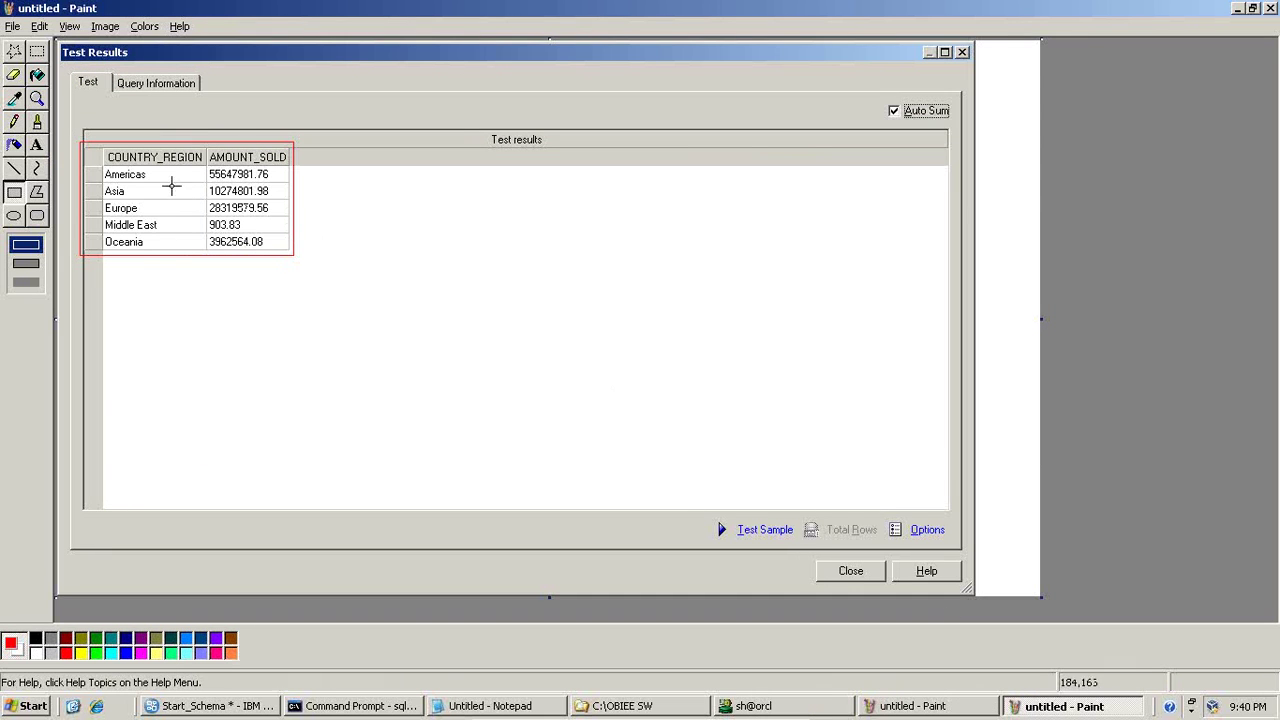
pyautogui.click(37, 145)
pyautogui.moveTo(105, 276); pyautogui.dragTo(405, 581)
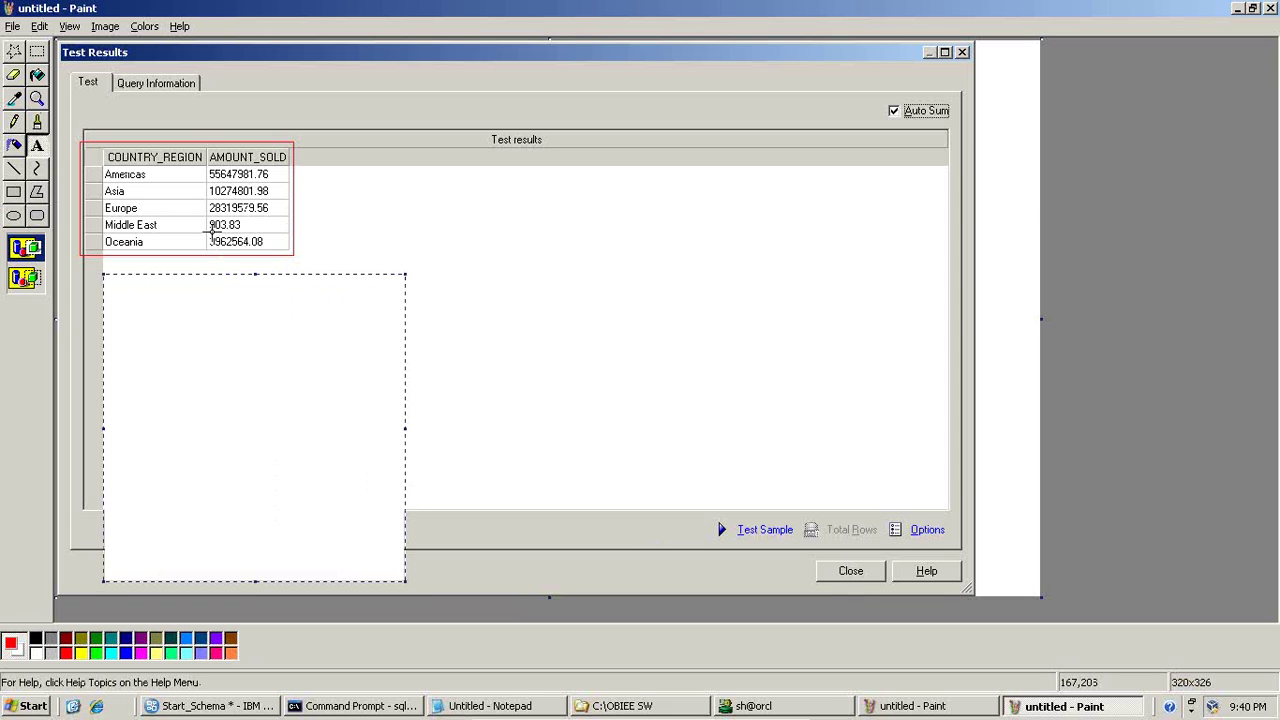
pyautogui.hotkey('ctrl', 'v')
pyautogui.click(654, 380)
pyautogui.click(69, 26)
pyautogui.click(86, 92)
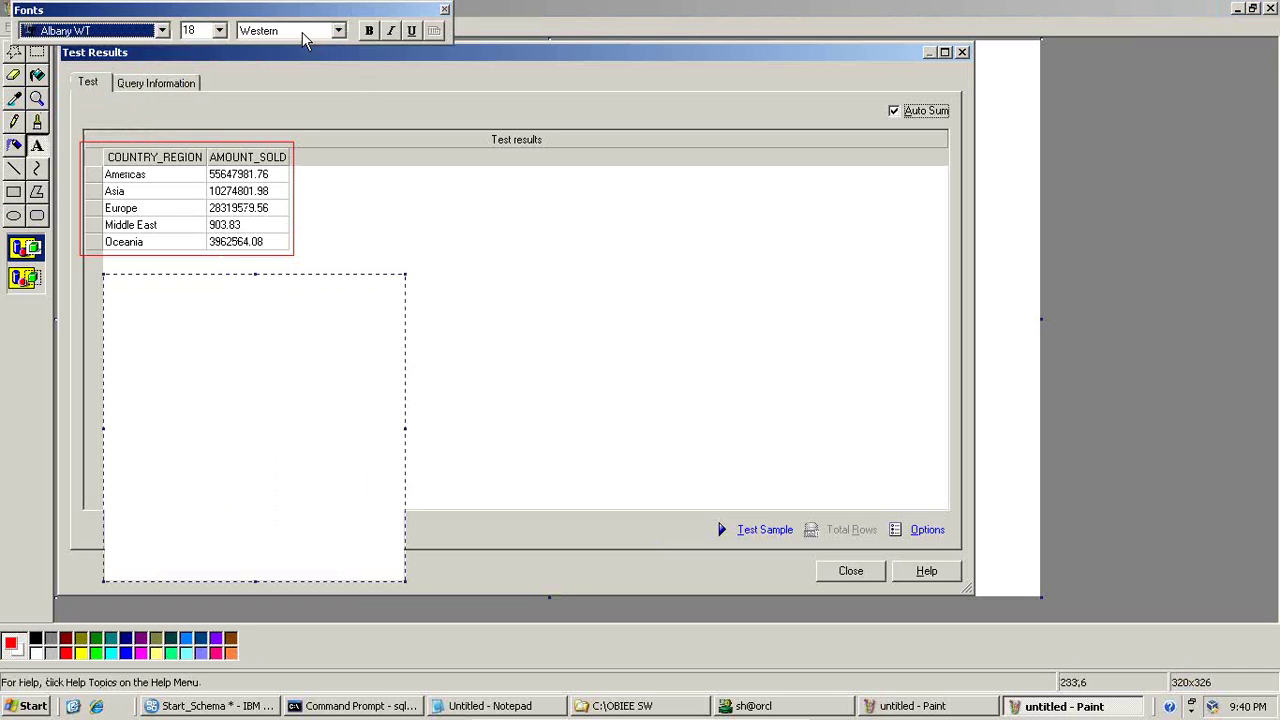
pyautogui.click(219, 30)
pyautogui.click(203, 97)
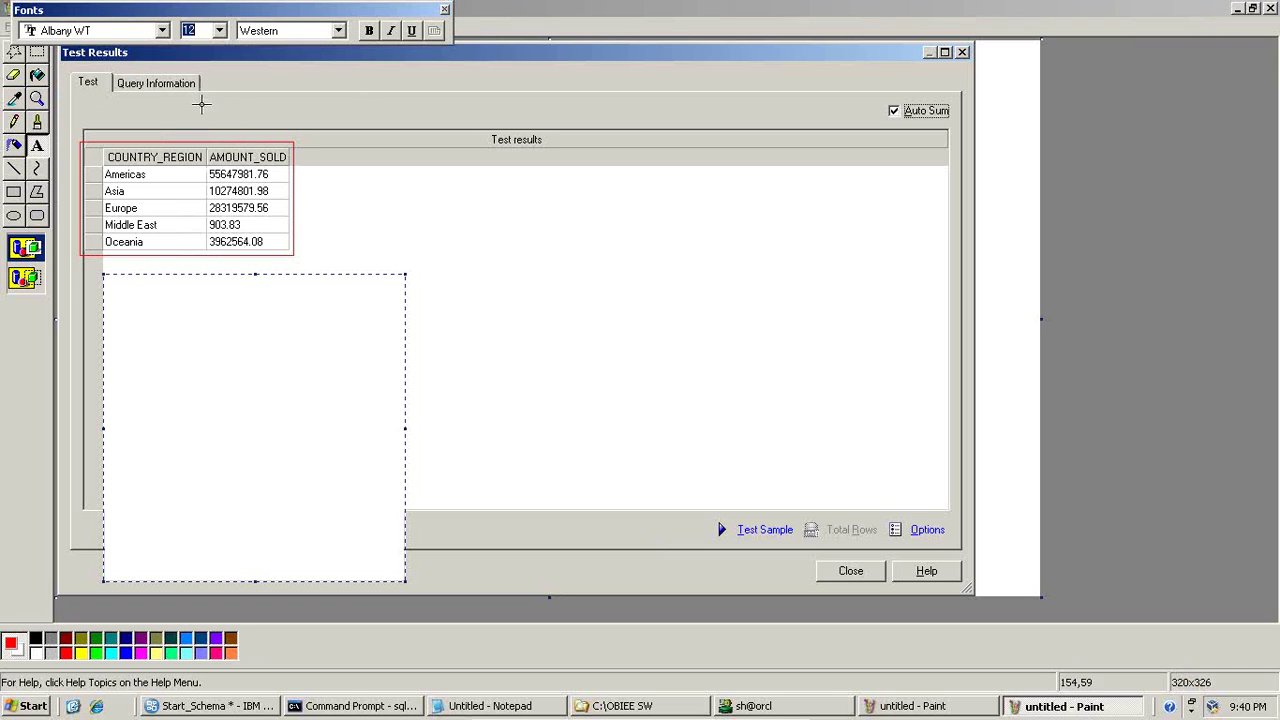
pyautogui.click(174, 282)
pyautogui.hotkey('ctrl', 'v')
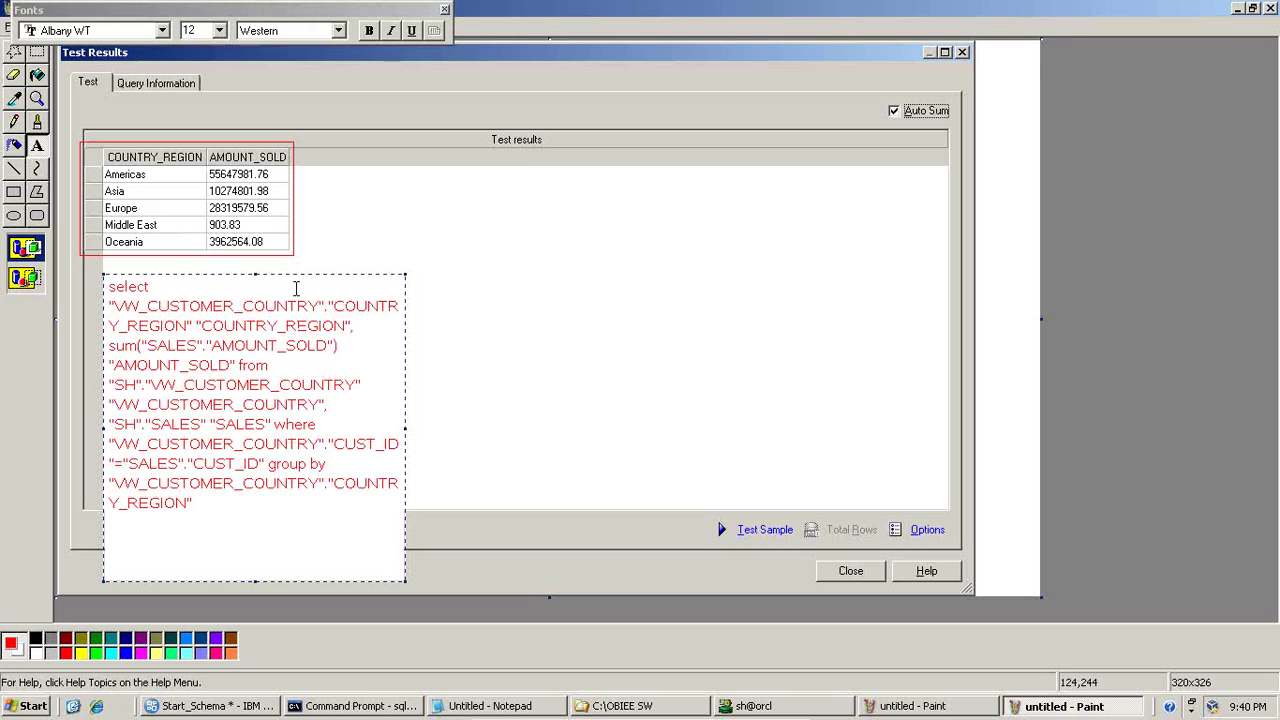
pyautogui.click(444, 9)
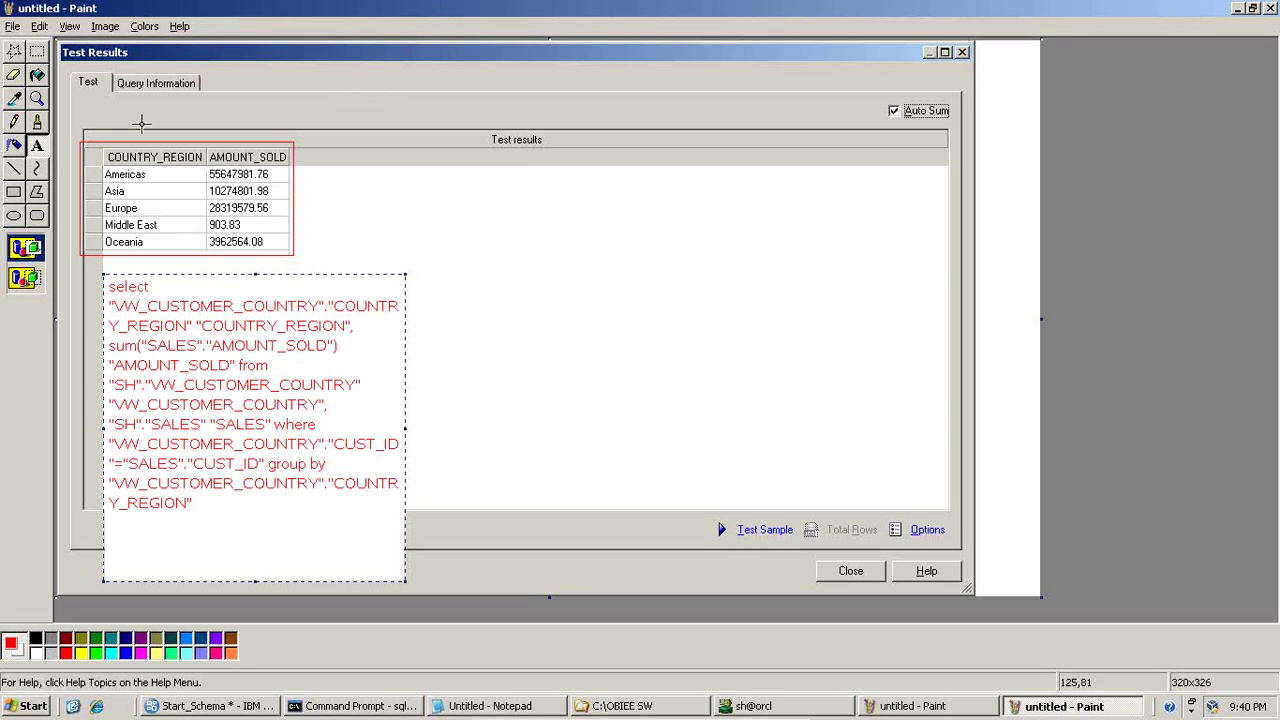
# - Outline the "SH"."VW_CUSTOMER_COUNTRY" and "SH"."SALES" lines of the pasted SQL with blue rectangles
pyautogui.click(16, 190)
pyautogui.click(127, 653)
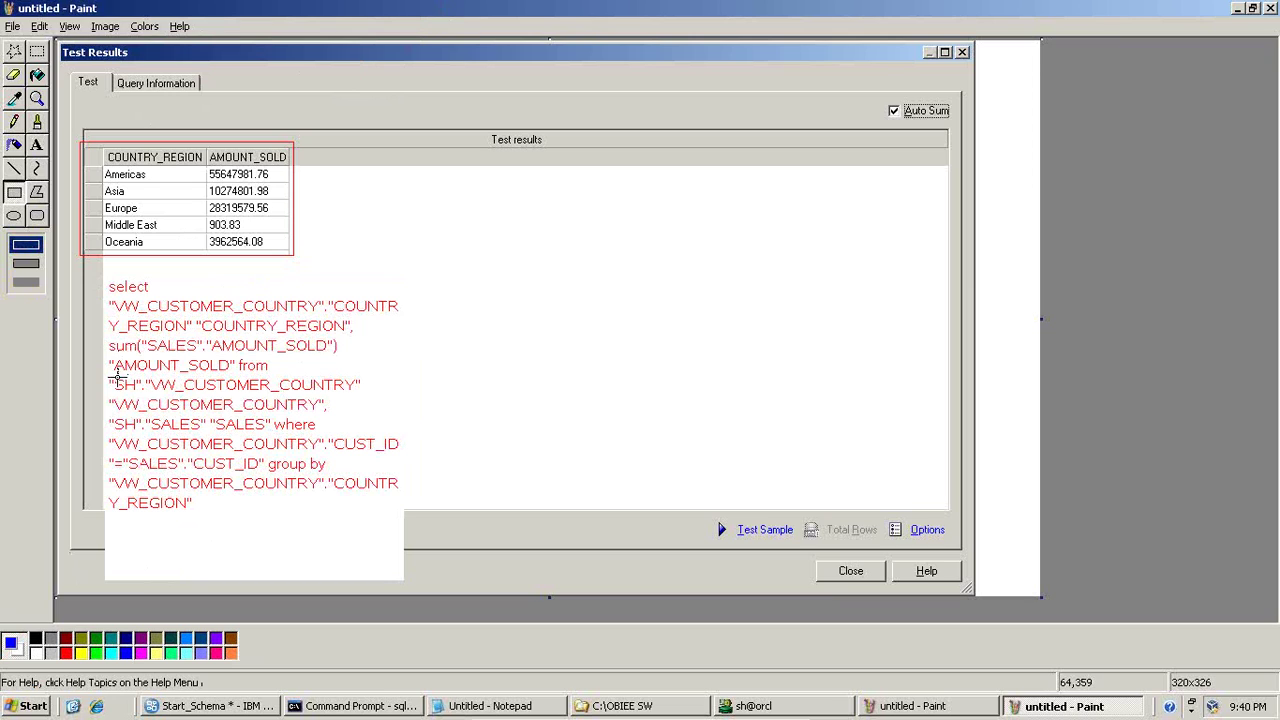
pyautogui.moveTo(107, 377); pyautogui.dragTo(371, 396)
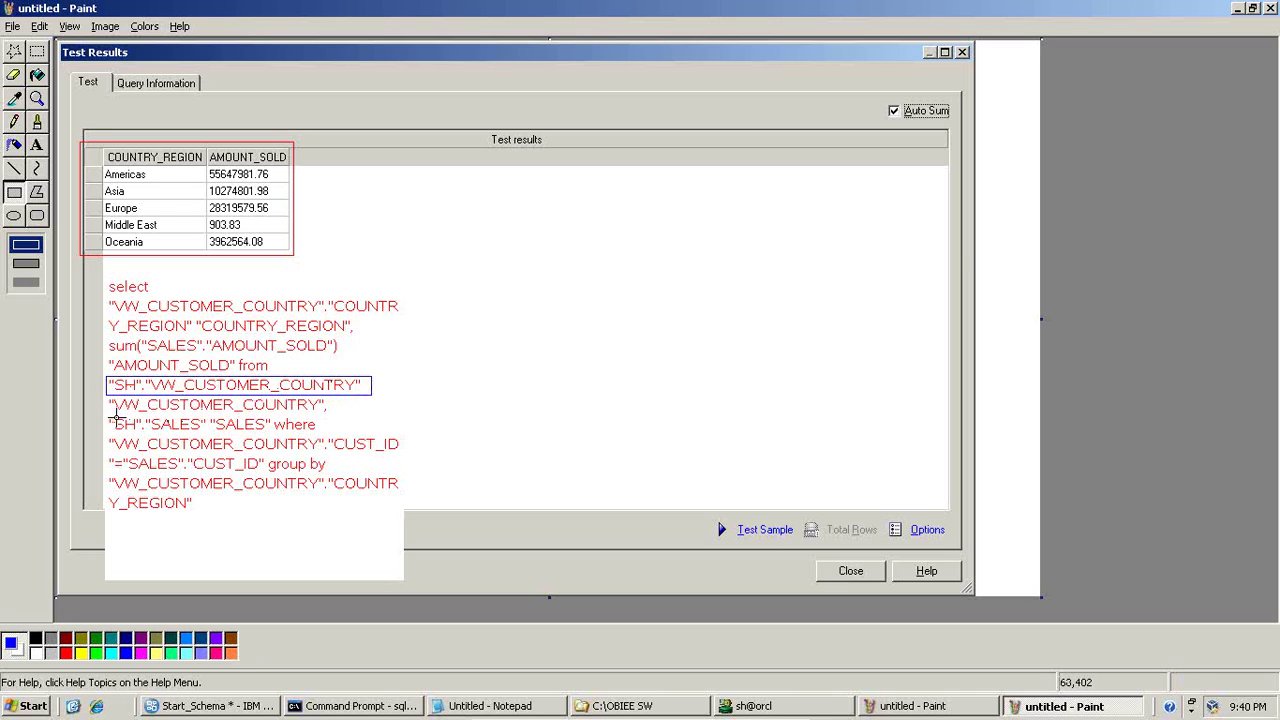
pyautogui.moveTo(108, 414); pyautogui.dragTo(323, 433)
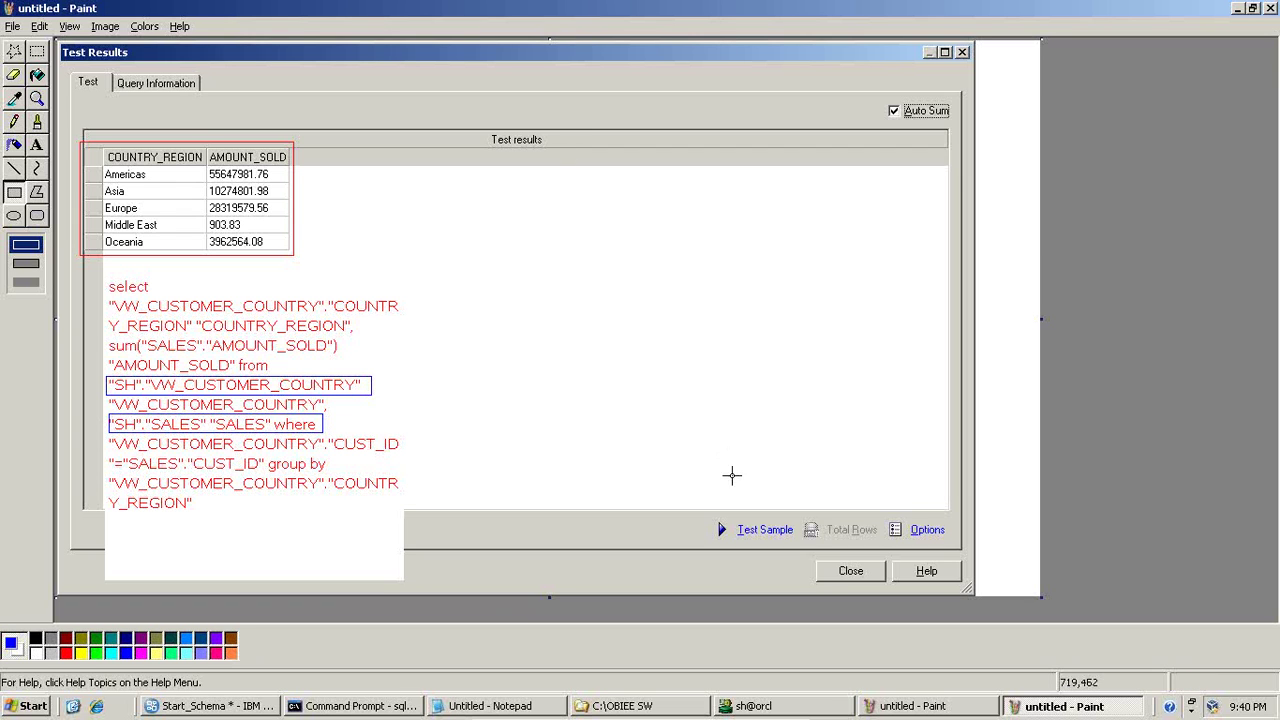
# - Switch to Framework Manager and test COUNTRY_REGION from COUNTRIES with AMOUNT_SOLD from SALES, running the sample with Auto Sum enabled
pyautogui.click(258, 705)
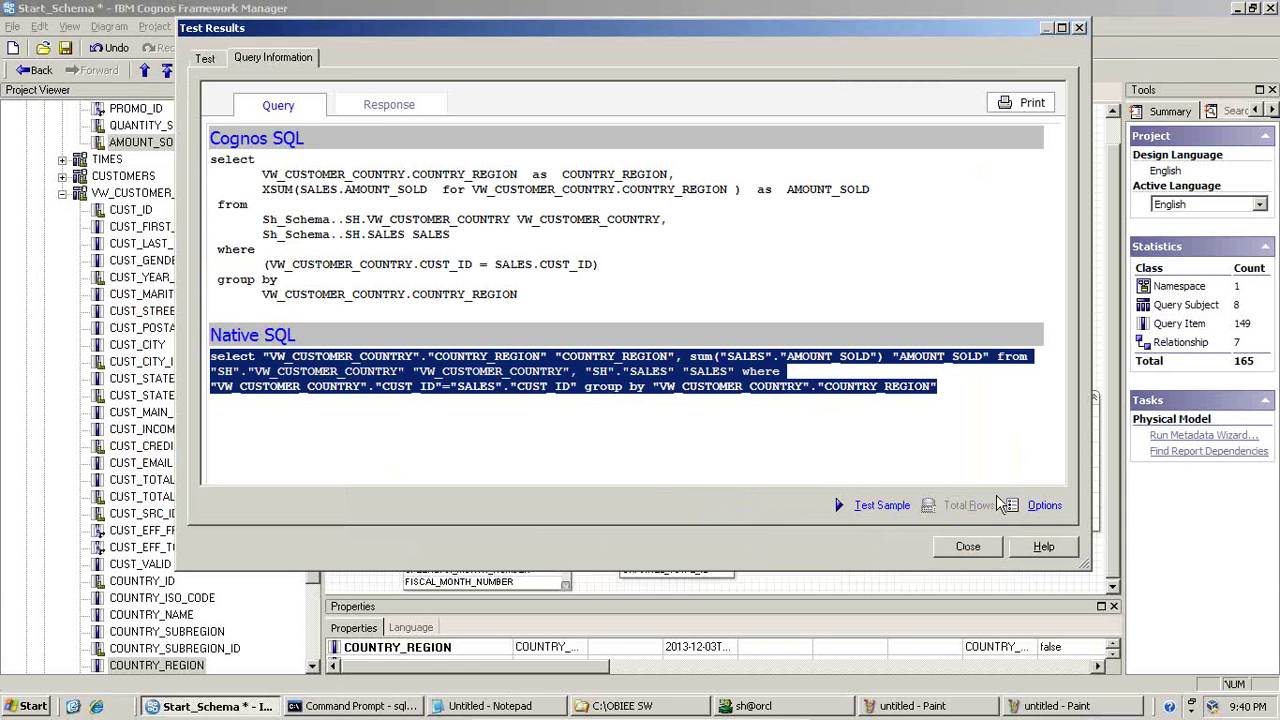
pyautogui.click(967, 546)
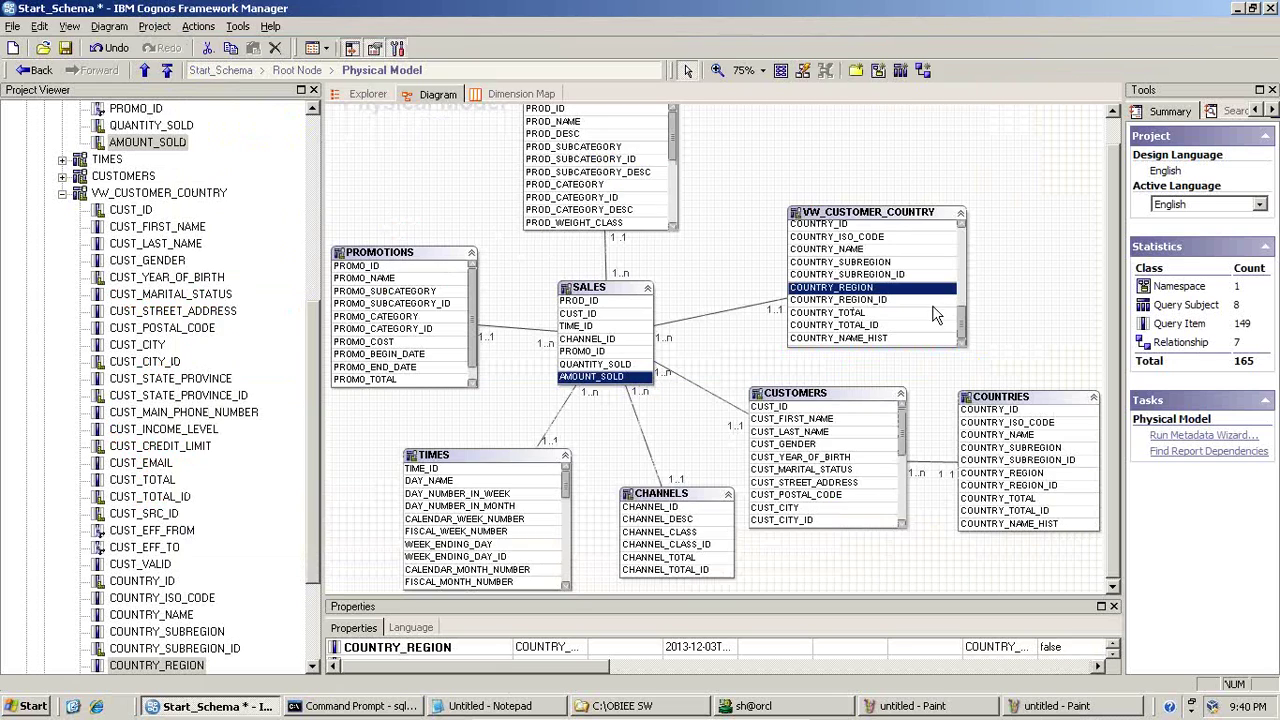
pyautogui.click(988, 357)
pyautogui.click(1003, 476)
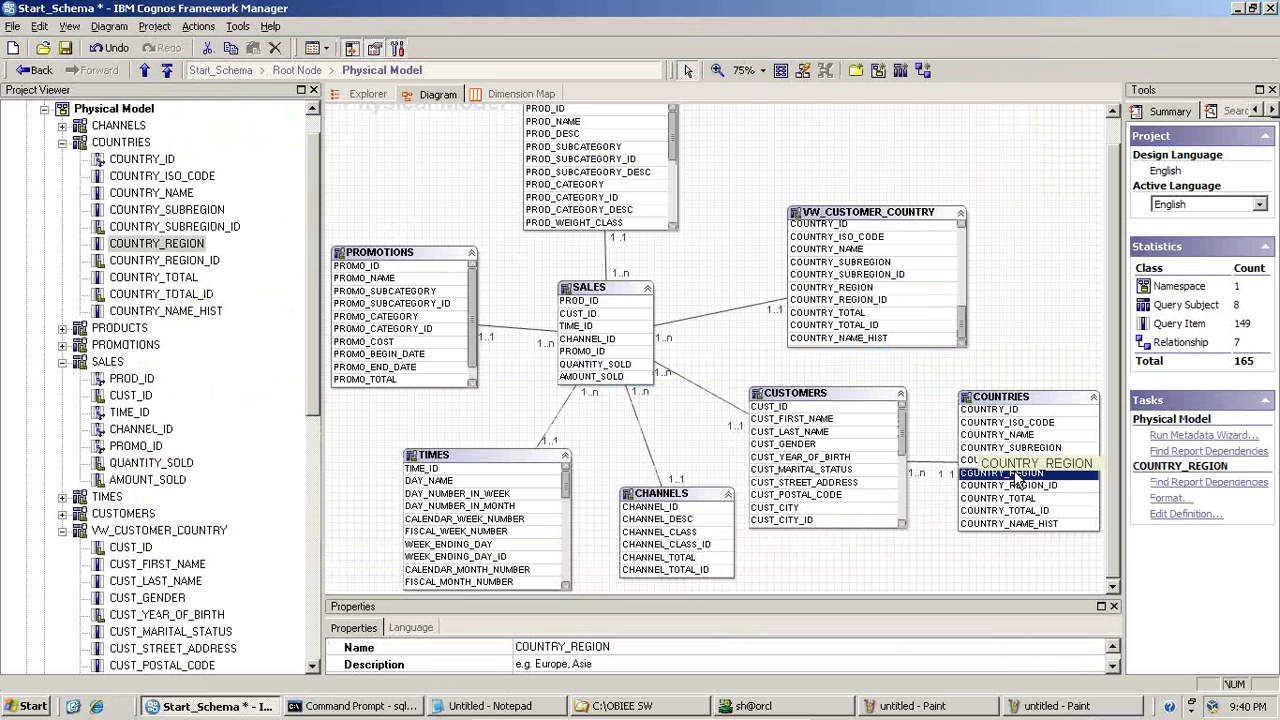
pyautogui.click(600, 377)
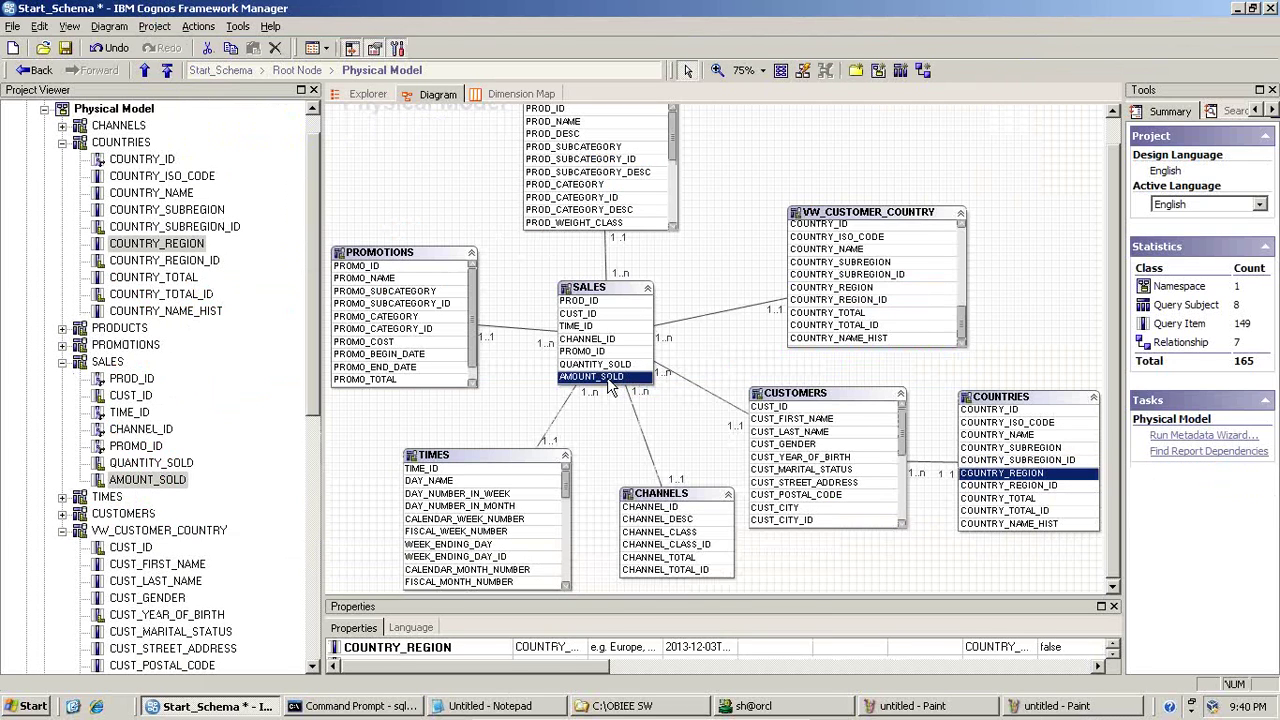
pyautogui.rightClick(607, 379)
pyautogui.click(650, 446)
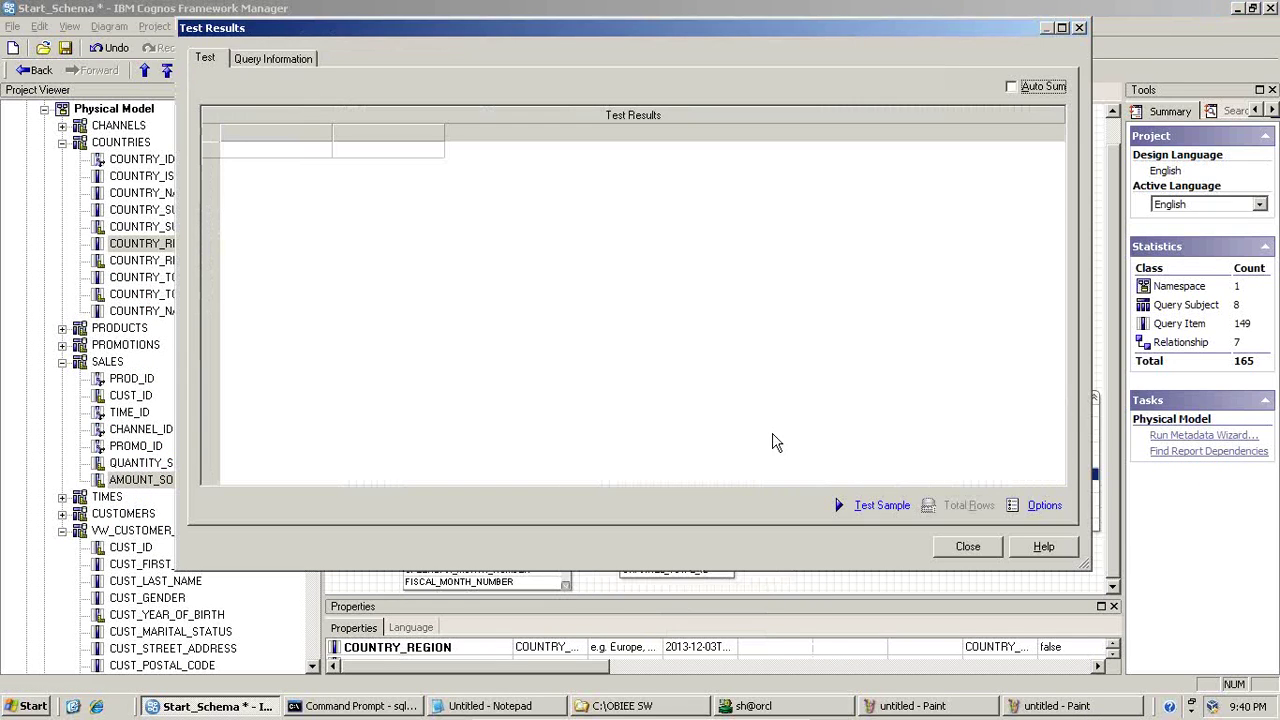
pyautogui.click(1012, 87)
pyautogui.click(882, 505)
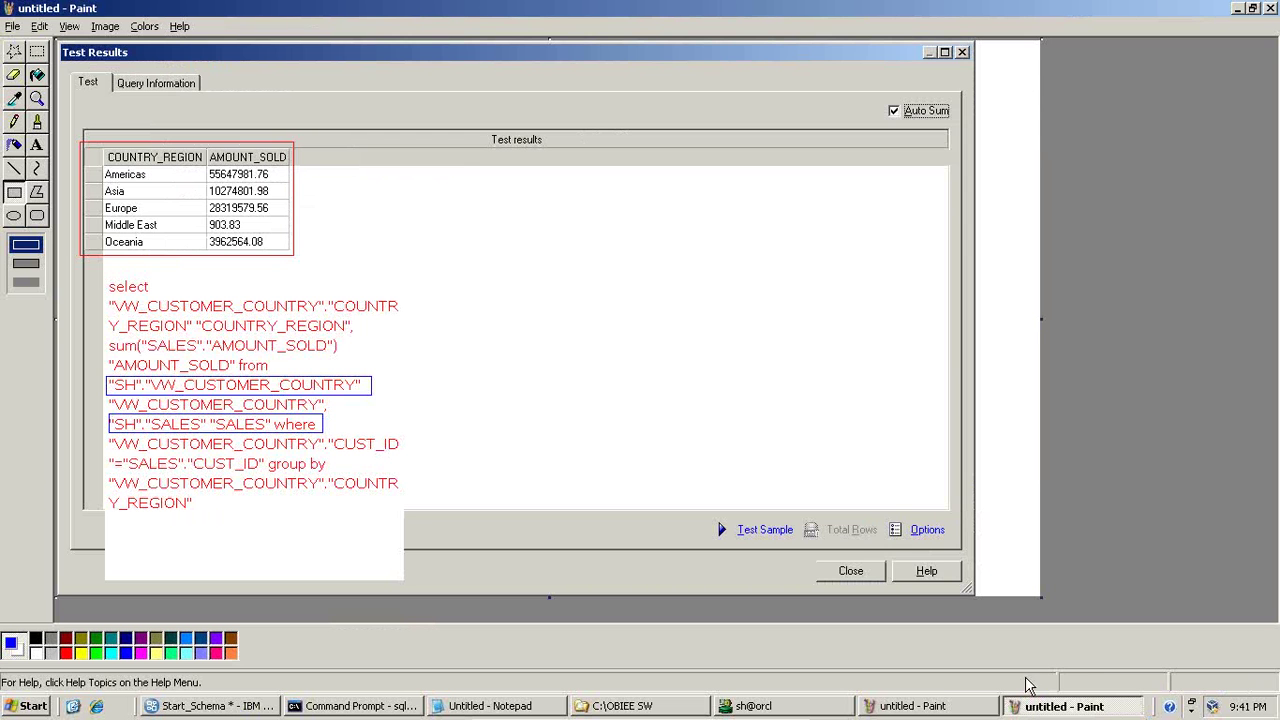
# - Switch to Paint, paste the new Test Results capture and position it beside the first results table and its SQL
pyautogui.click(1040, 705)
pyautogui.hotkey('ctrl', 'v')
pyautogui.moveTo(298, 257)
pyautogui.mouseDown()
pyautogui.moveTo(660, 229)
pyautogui.moveTo(631, 245)
pyautogui.mouseUp()
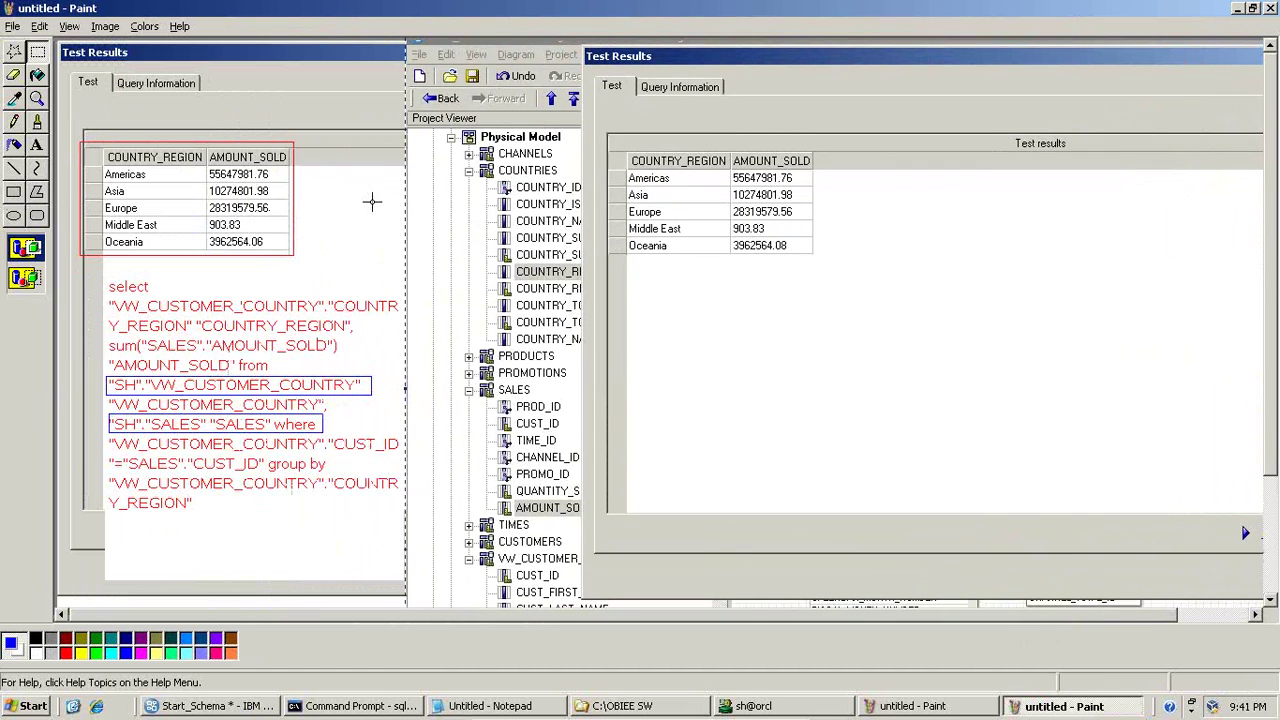
pyautogui.moveTo(567, 234)
pyautogui.mouseDown()
pyautogui.moveTo(638, 235)
pyautogui.moveTo(614, 219)
pyautogui.mouseUp()
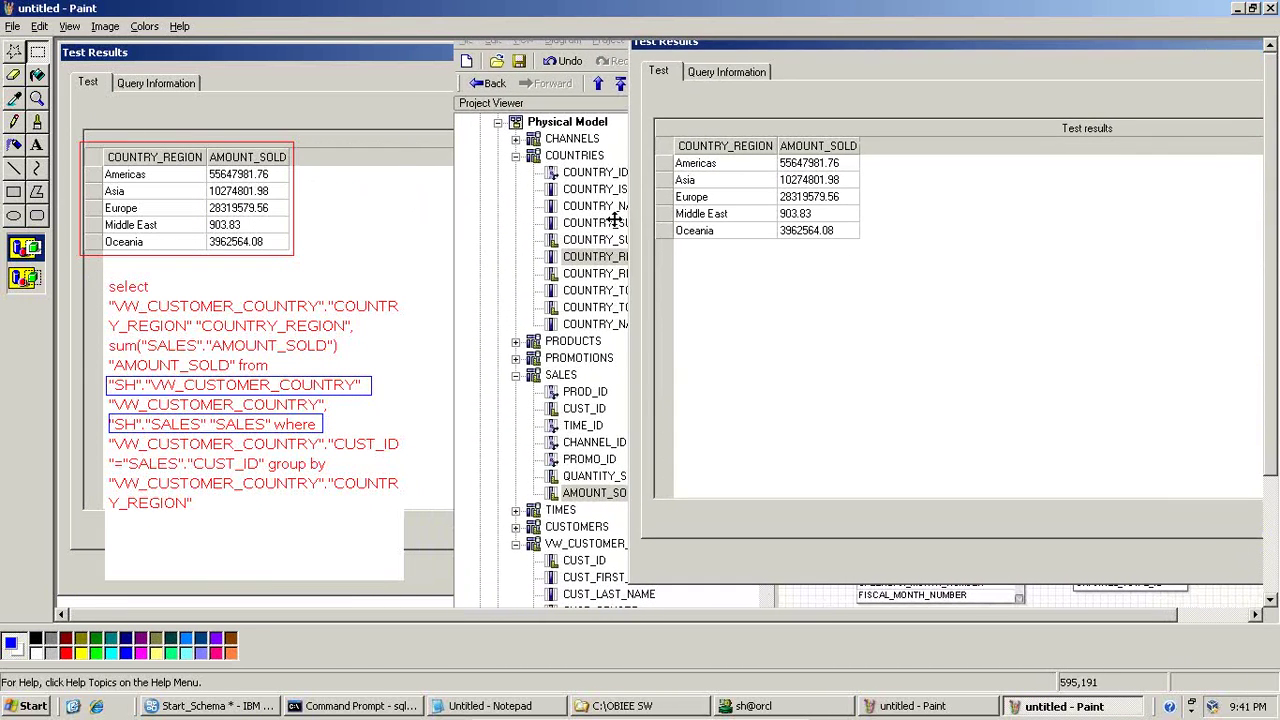
# - Outline the result table in the newly pasted capture with a red rectangle
pyautogui.click(16, 191)
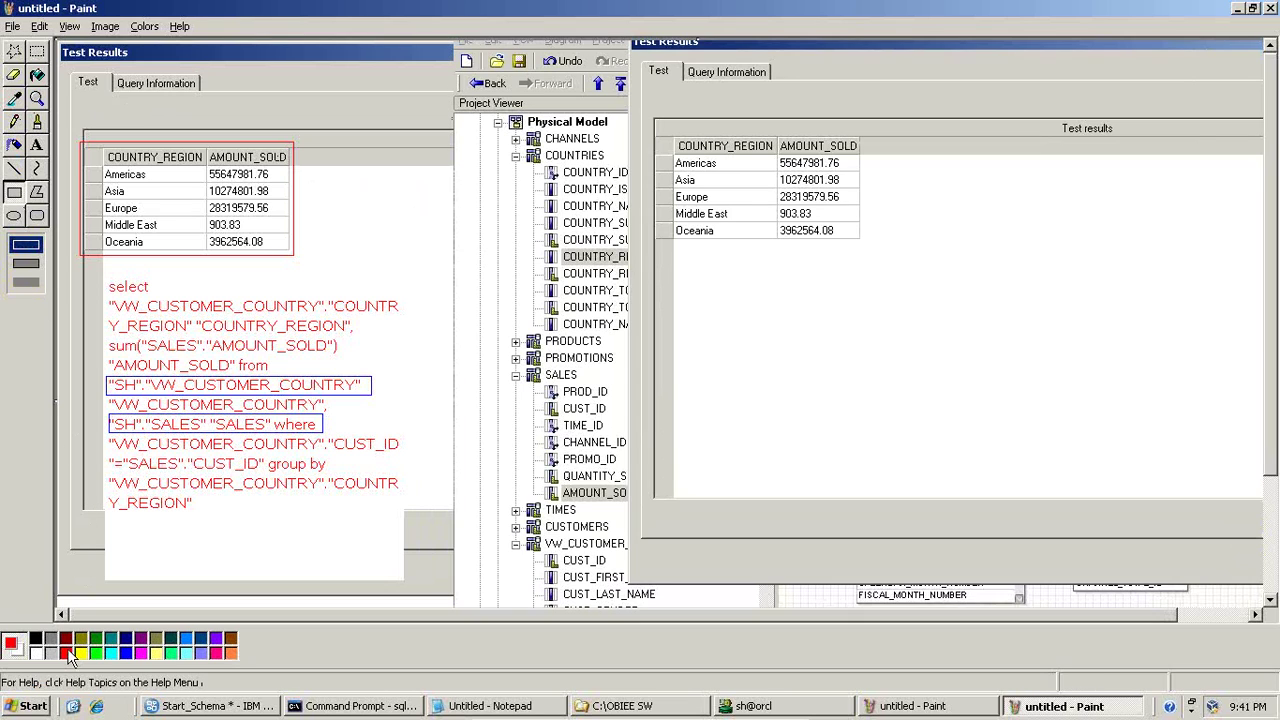
pyautogui.moveTo(655, 117)
pyautogui.mouseDown()
pyautogui.moveTo(658, 170)
pyautogui.moveTo(818, 243)
pyautogui.moveTo(866, 247)
pyautogui.mouseUp()
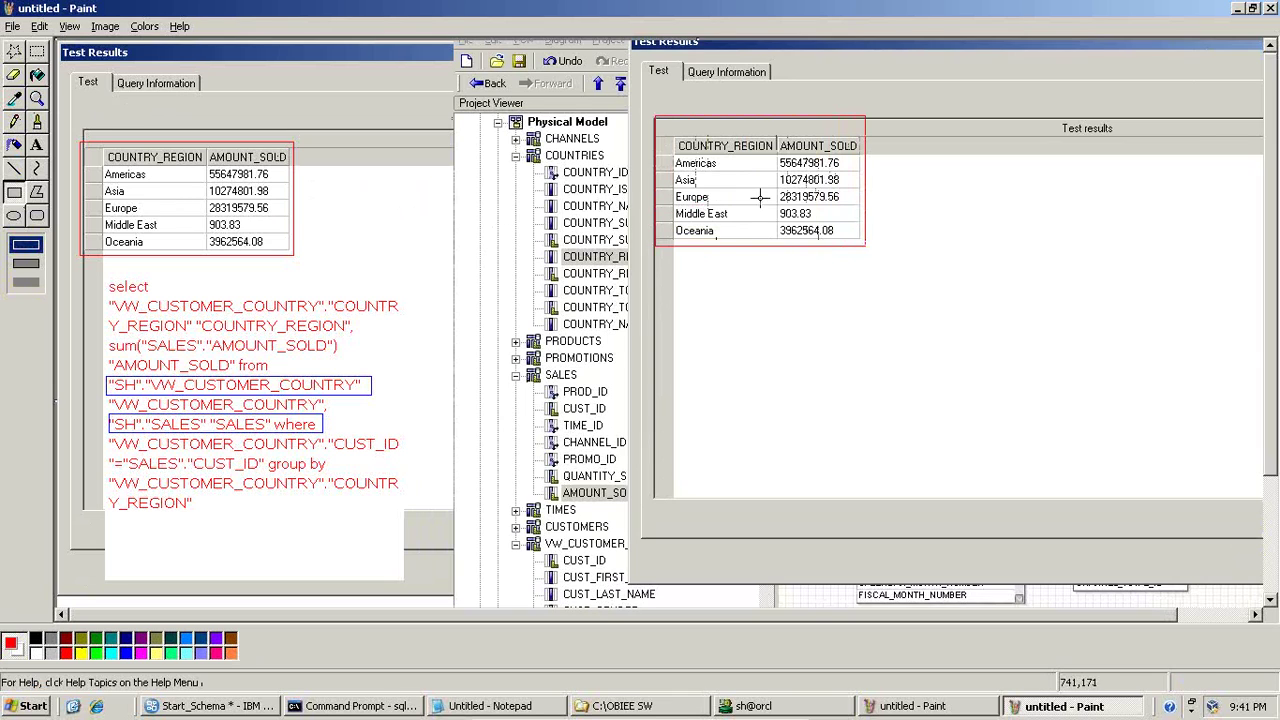
pyautogui.moveTo(773, 137); pyautogui.dragTo(858, 172)
# - Return to Framework Manager and copy the Native SQL of the COUNTRIES test from the query information
pyautogui.hotkey('alt', 'Tab')
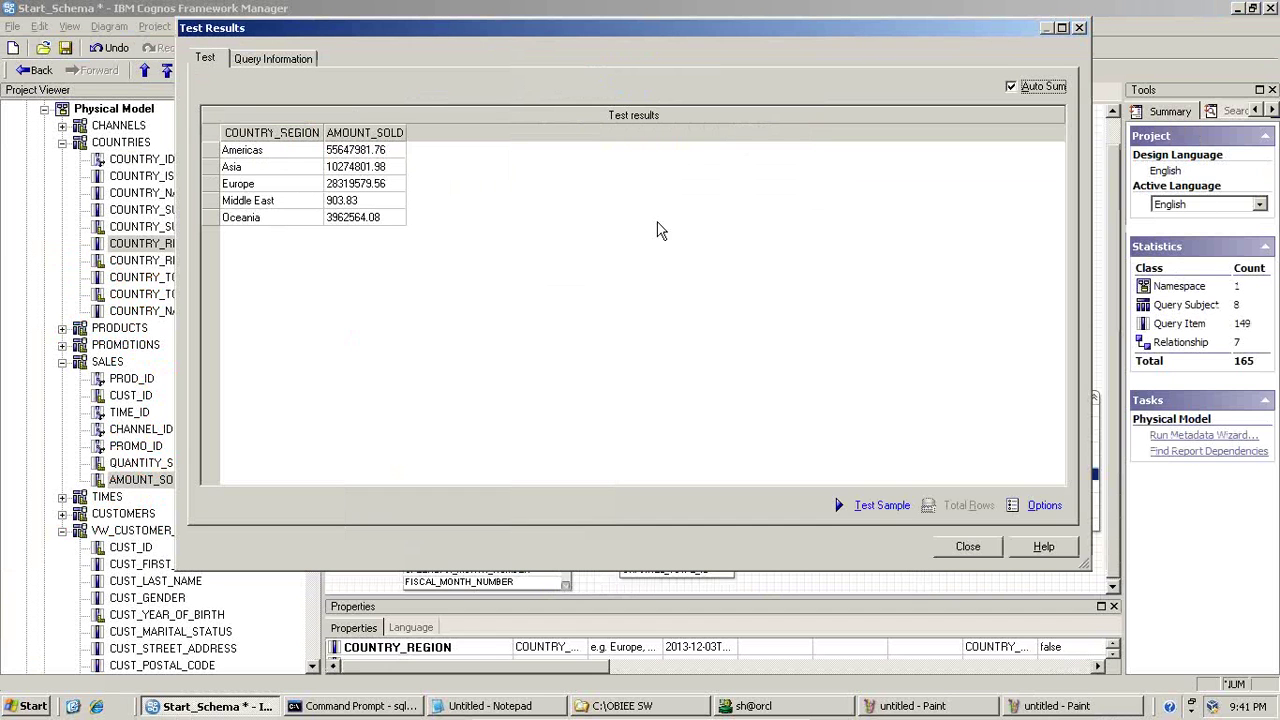
pyautogui.click(276, 58)
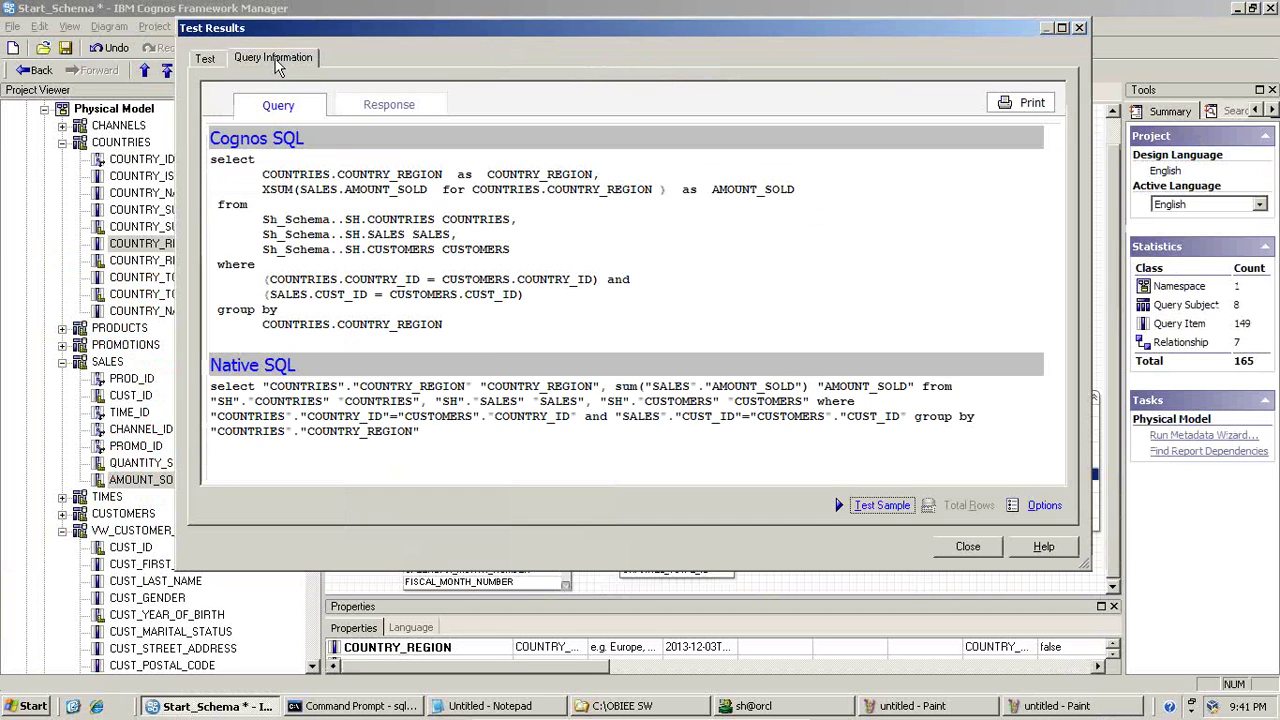
pyautogui.moveTo(424, 440); pyautogui.dragTo(211, 392)
pyautogui.rightClick(230, 399)
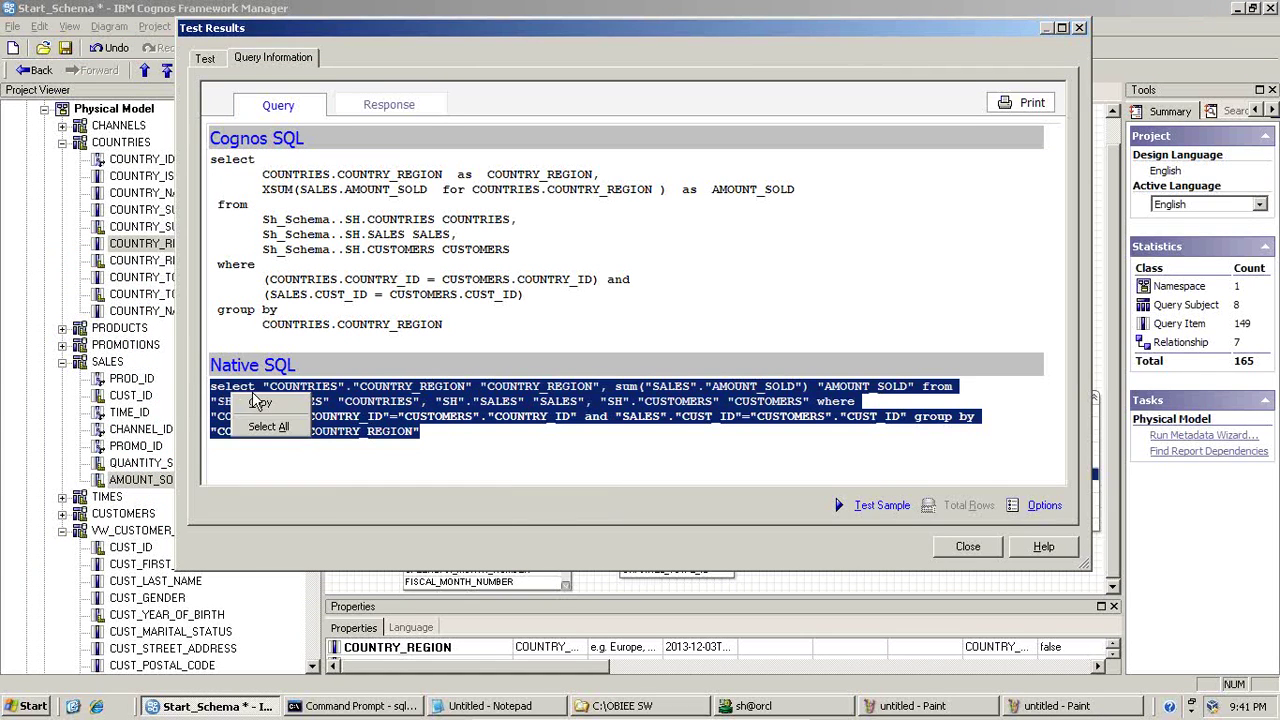
pyautogui.click(258, 404)
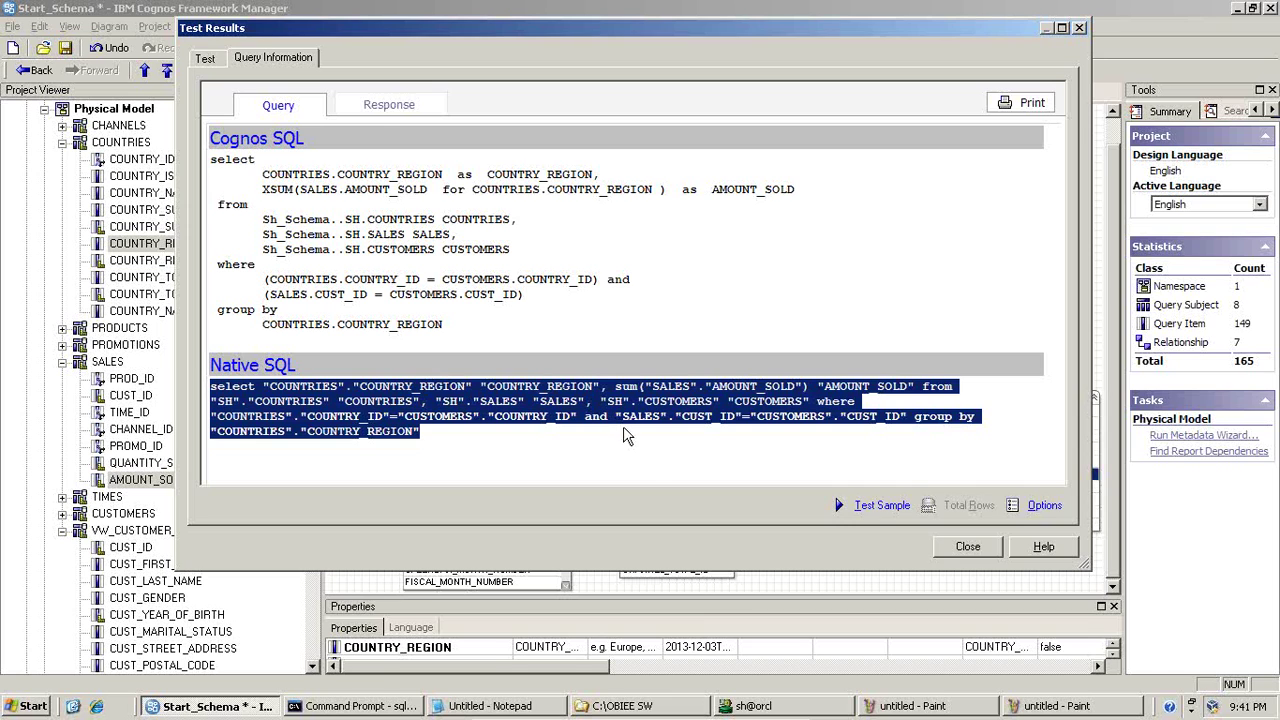
# - Switch to PL/SQL Developer, end the existing query with a semicolon and paste the copied SQL below it
pyautogui.click(748, 706)
pyautogui.click(516, 332)
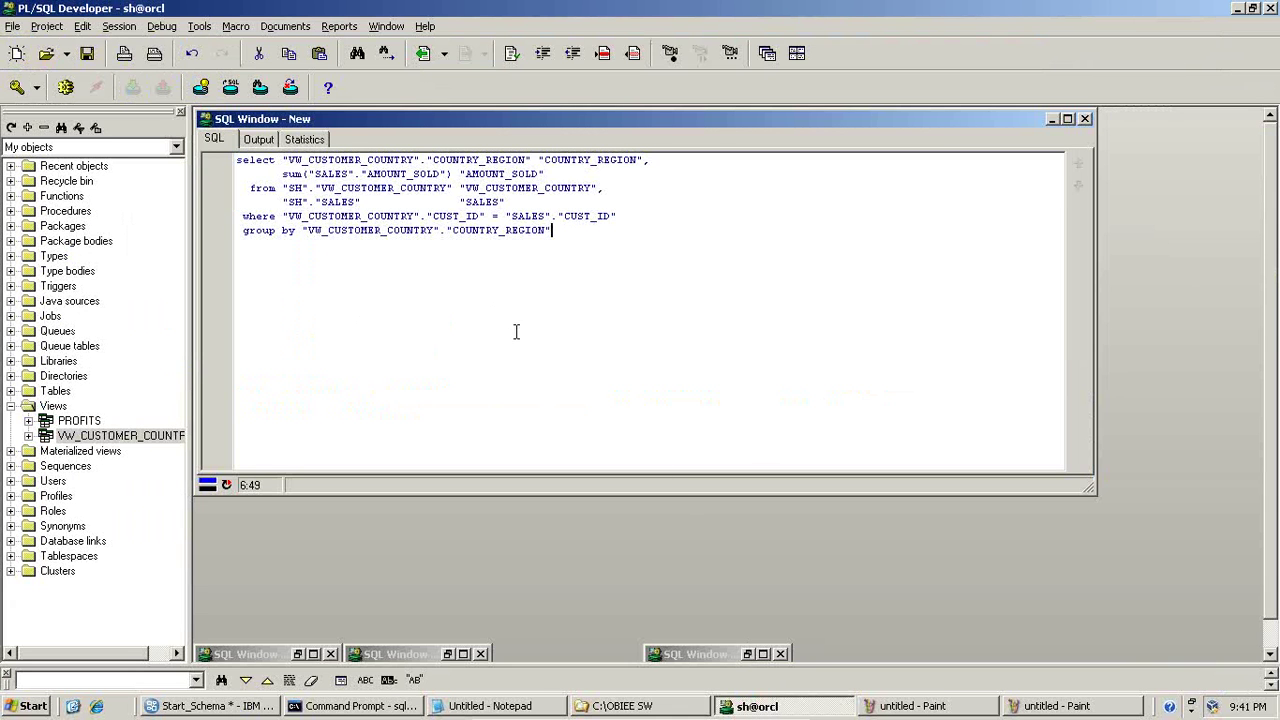
pyautogui.press('Return')
pyautogui.rightClick(500, 296)
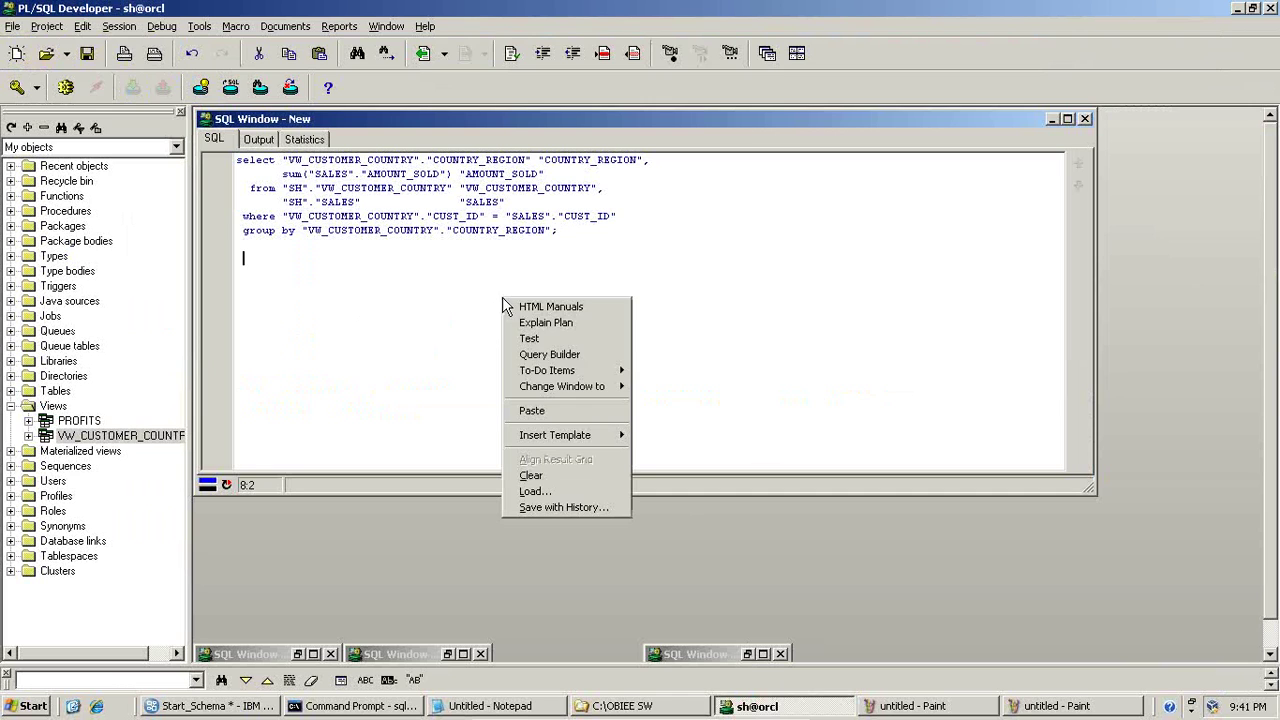
pyautogui.click(530, 408)
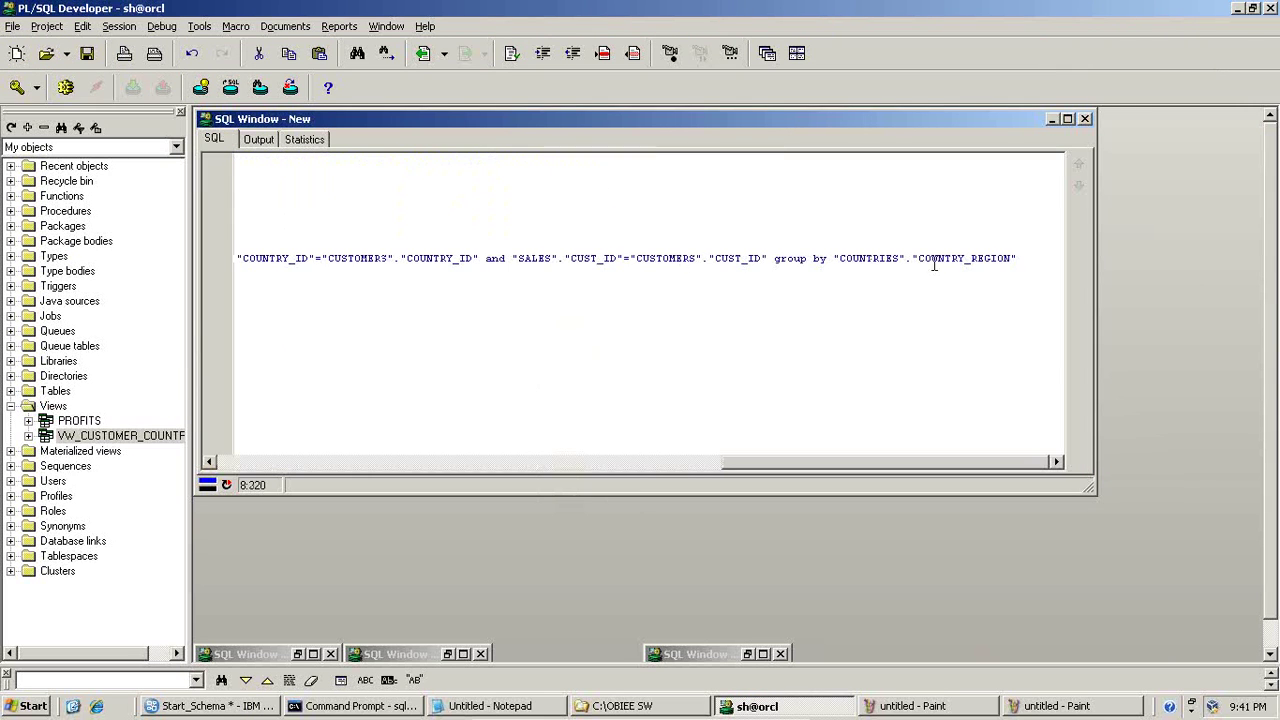
# - Beautify the newly pasted COUNTRIES query and end it with a semicolon
pyautogui.moveTo(752, 466); pyautogui.dragTo(247, 468)
pyautogui.click(239, 265)
pyautogui.moveTo(765, 466); pyautogui.dragTo(258, 466)
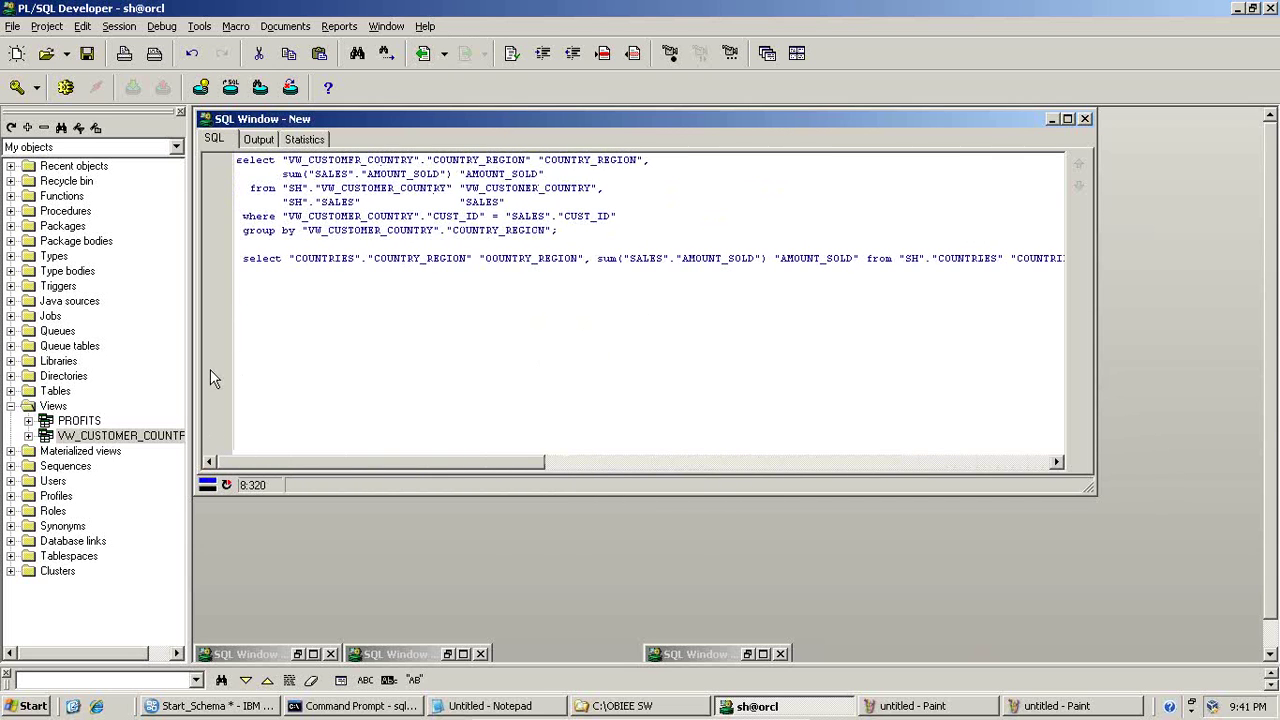
pyautogui.keyDown('shift'); pyautogui.click(239, 265); pyautogui.keyUp('shift')
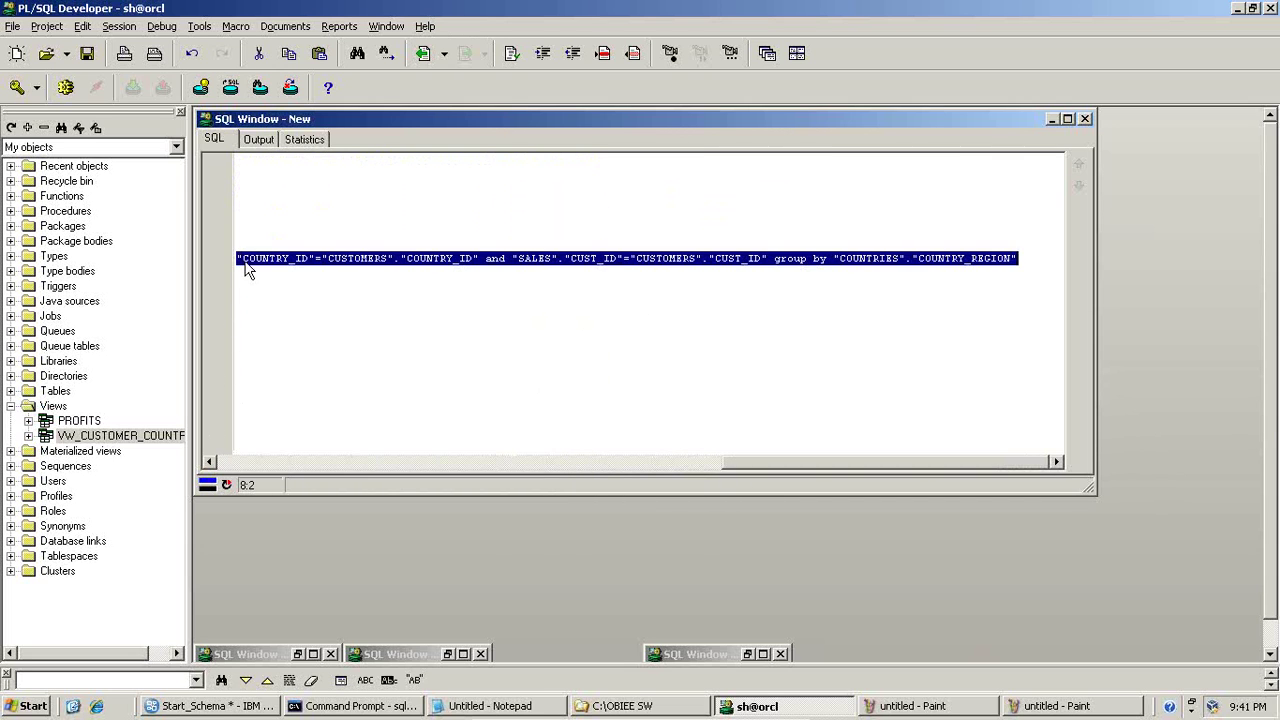
pyautogui.click(423, 53)
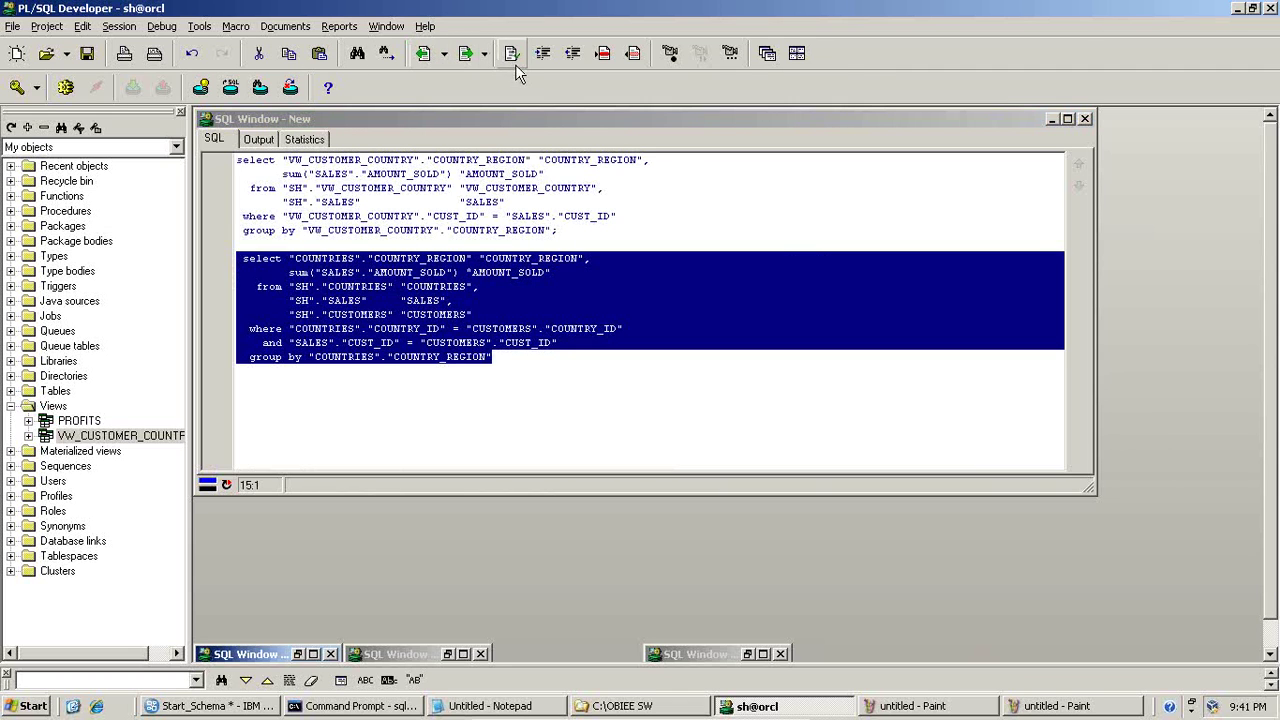
pyautogui.click(519, 366)
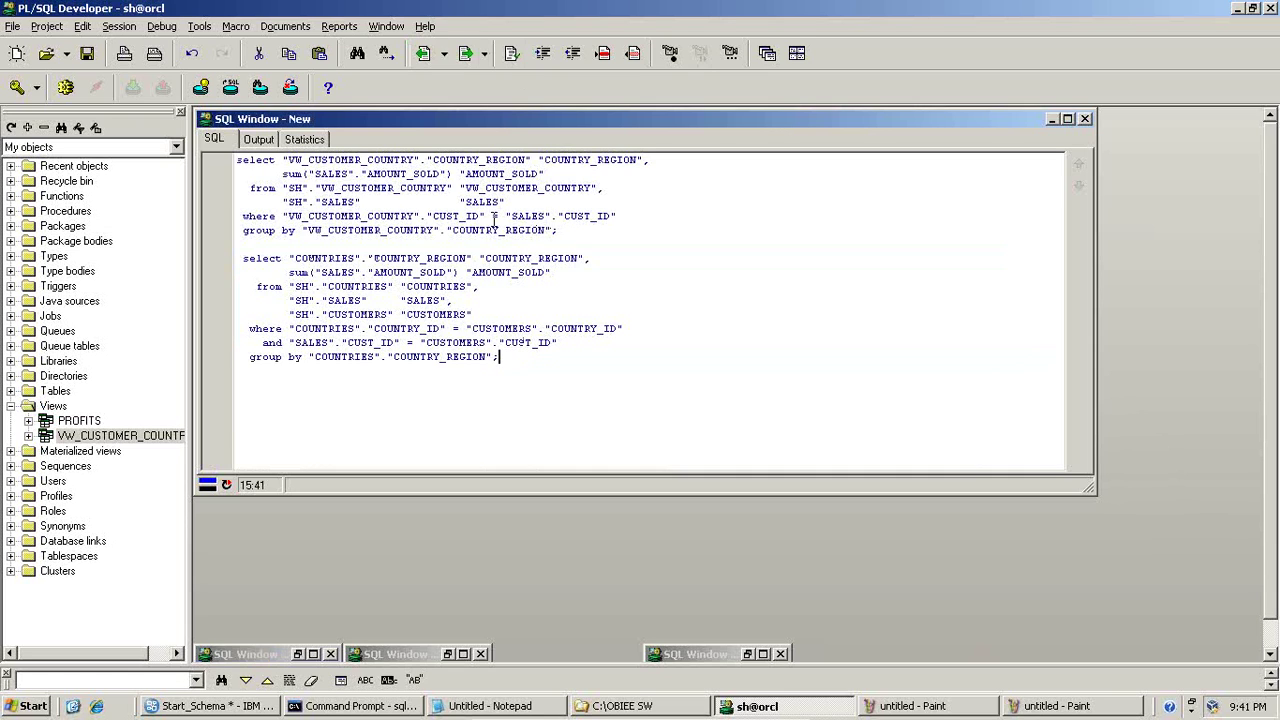
# - Compare the VW_CUSTOMER_COUNTRY source in the first query with the full COUNTRIES and CUSTOMERS query below it
pyautogui.moveTo(315, 190); pyautogui.dragTo(464, 188)
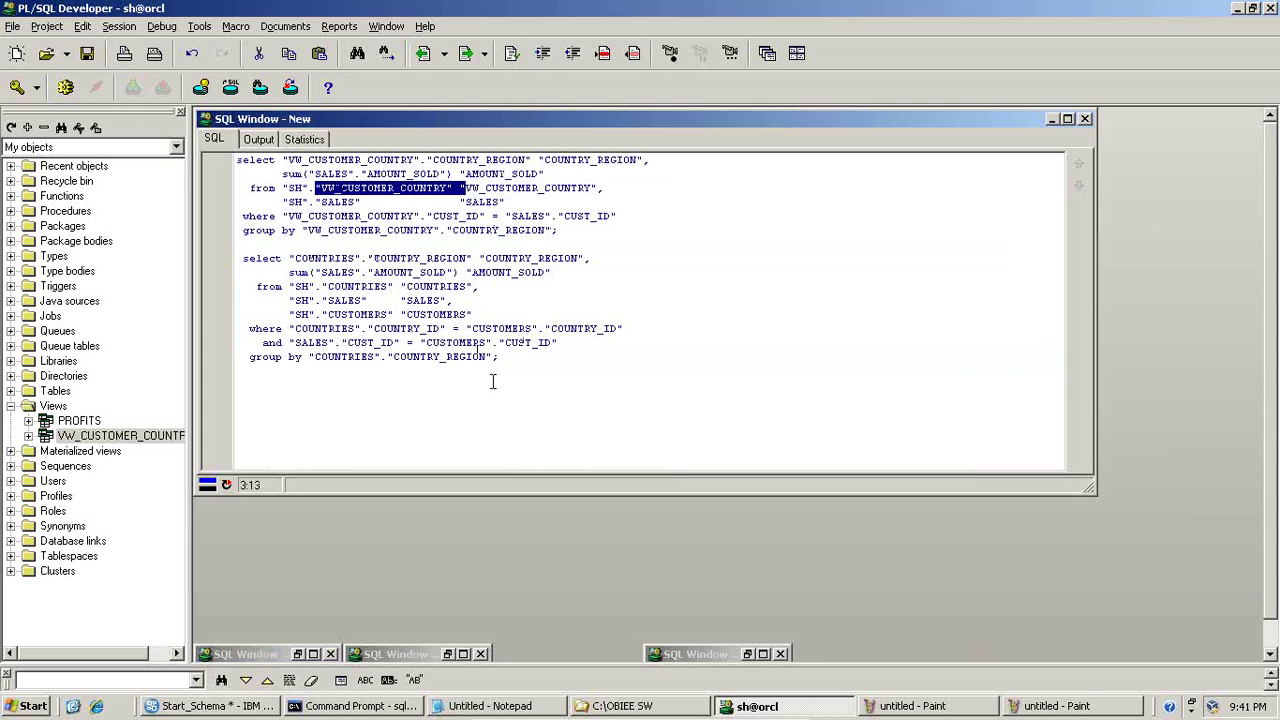
pyautogui.moveTo(500, 357); pyautogui.dragTo(198, 258)
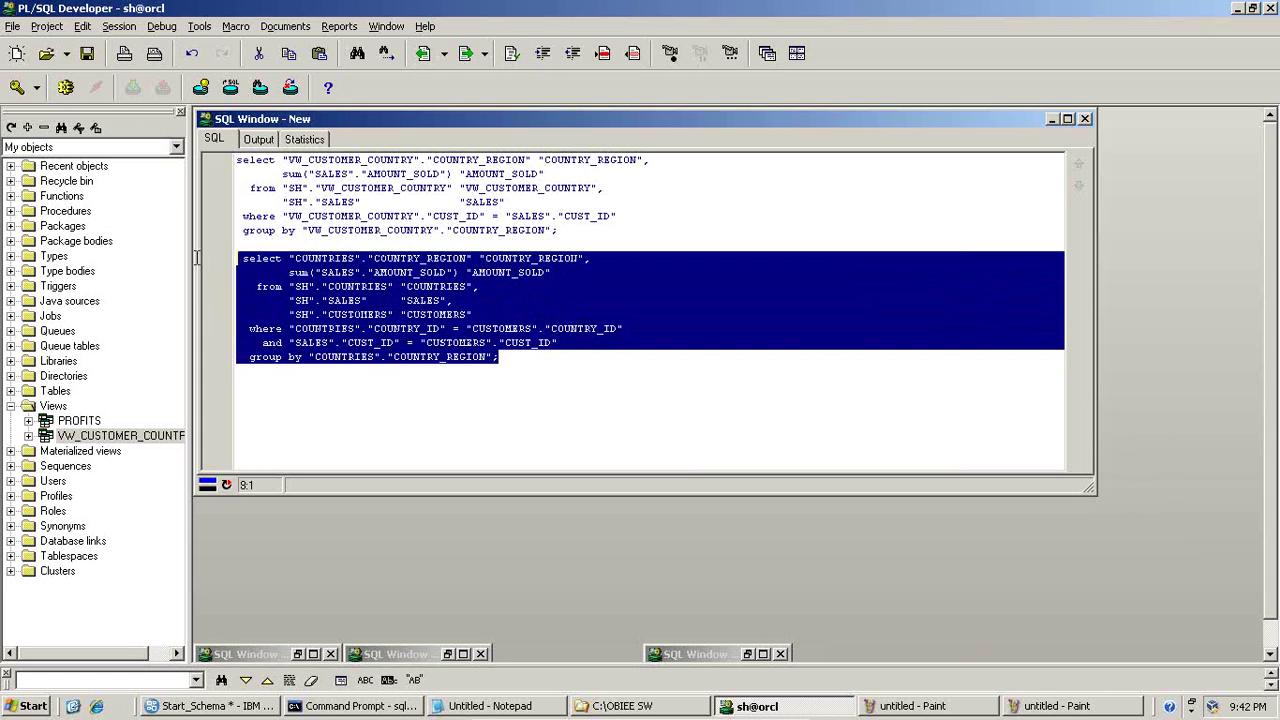
# - Switch to Notepad and replace its contents with the lines "Solution#1 : Views Physical Data SOurce" and "Solution#2 : Denormalize in FM"
pyautogui.click(531, 351)
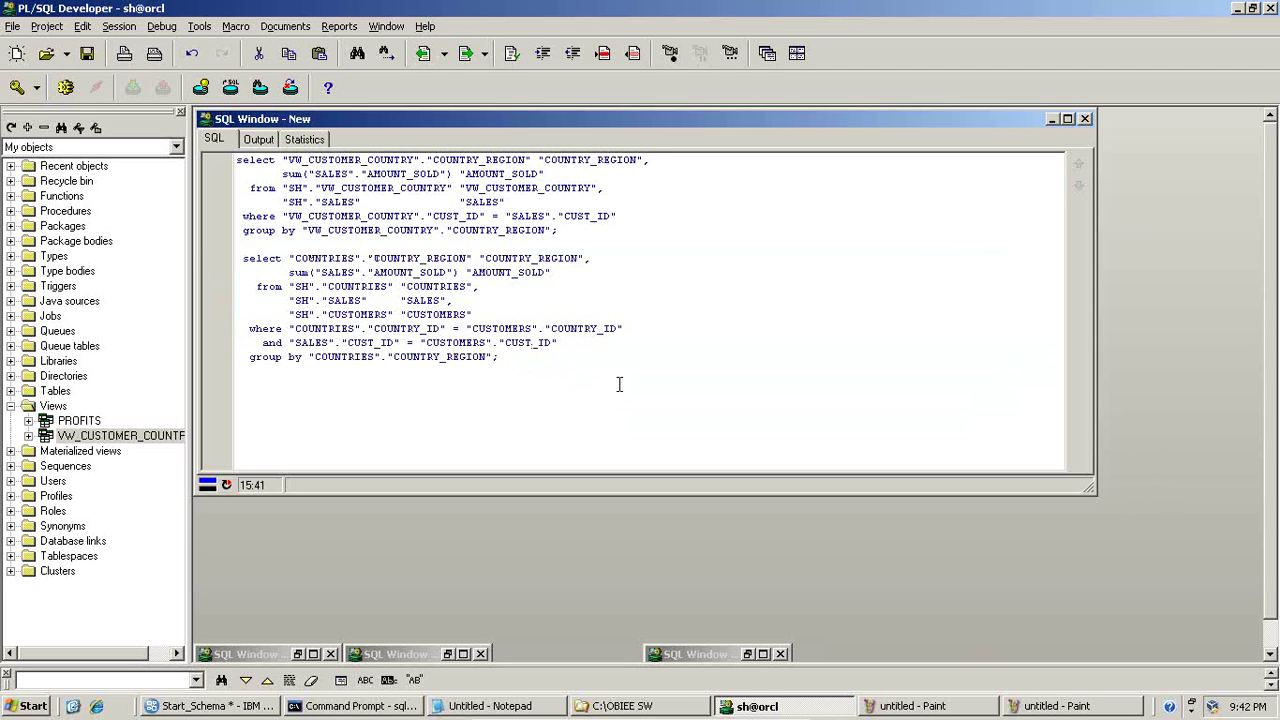
pyautogui.click(471, 706)
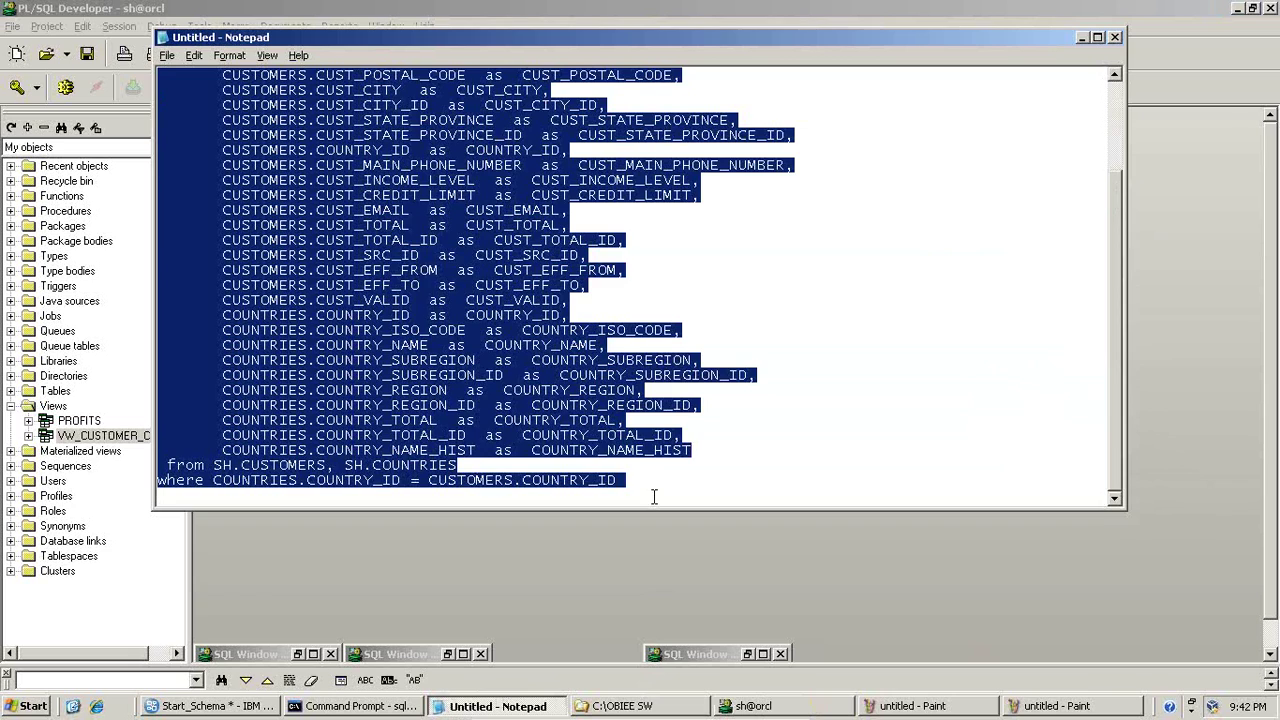
pyautogui.press('Delete')
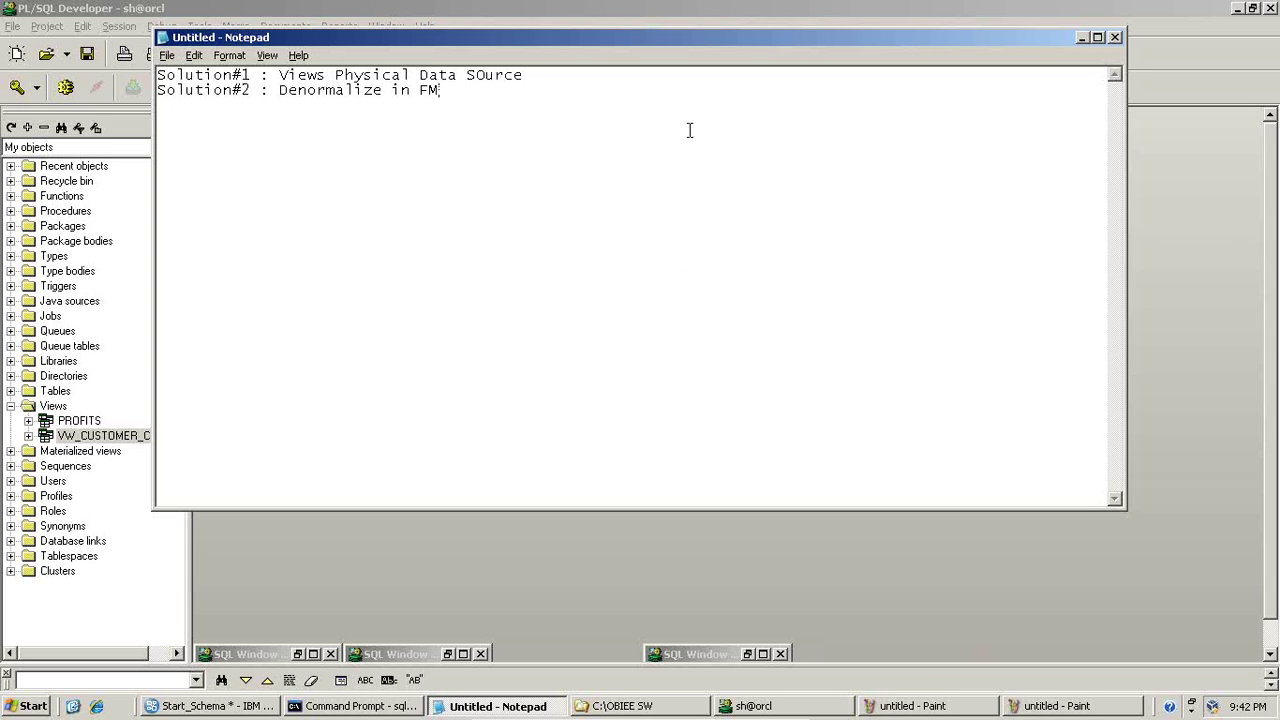
pyautogui.click(679, 9)
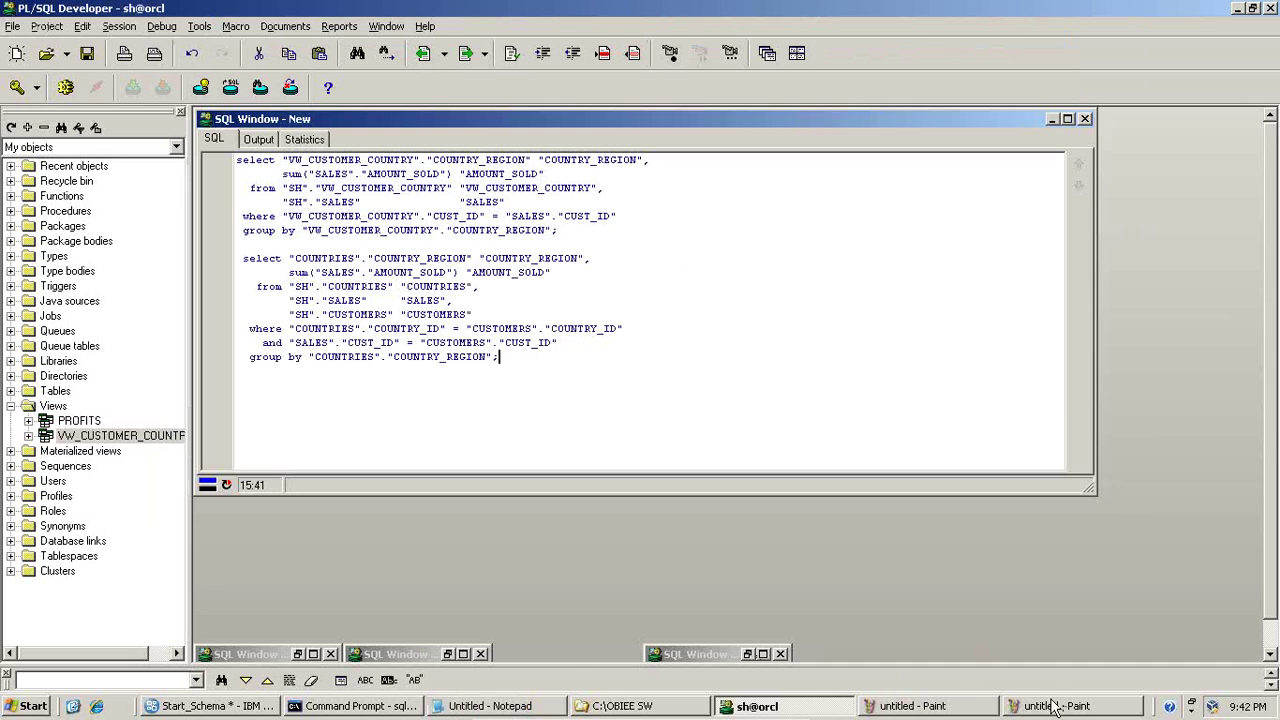
# - Switch to Framework Manager, close the test results and move CUSTOMERS, COUNTRIES and VW_CUSTOMER_COUNTRY lower in the diagram to free space above them
pyautogui.click(236, 708)
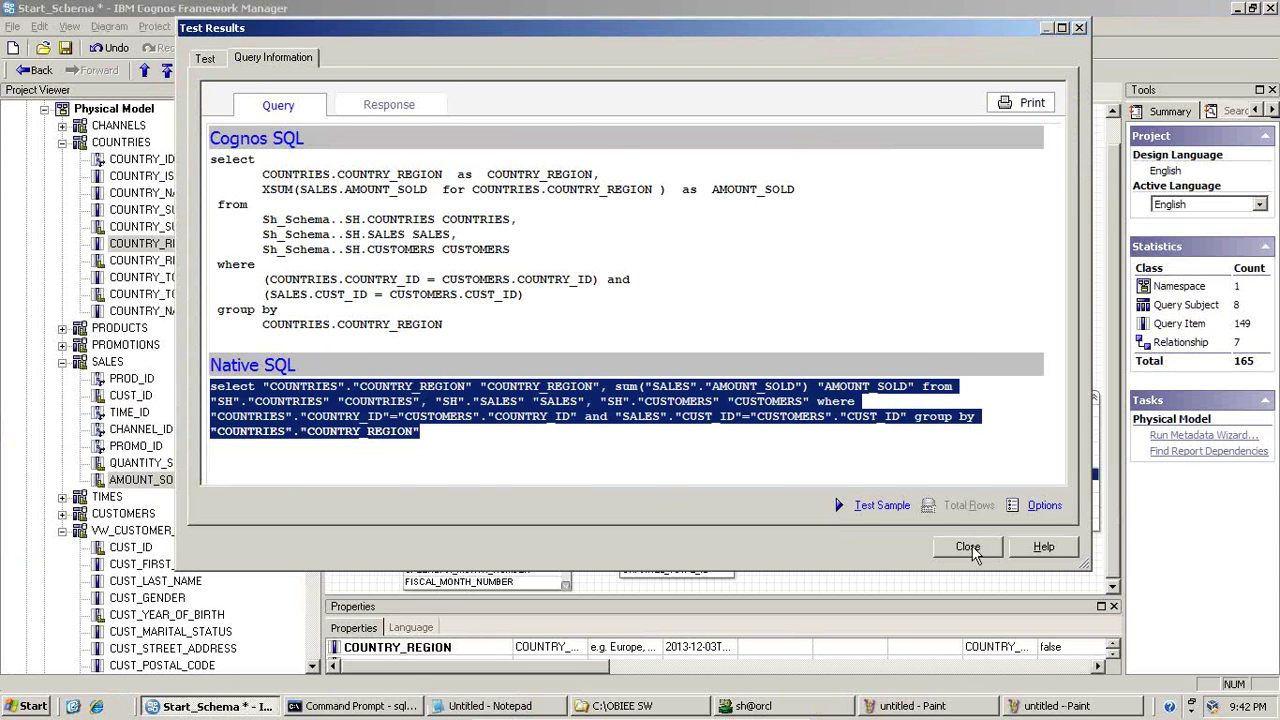
pyautogui.click(968, 548)
pyautogui.moveTo(1022, 410); pyautogui.dragTo(1022, 494)
pyautogui.moveTo(834, 395); pyautogui.dragTo(847, 490)
pyautogui.moveTo(988, 483); pyautogui.dragTo(984, 496)
pyautogui.moveTo(900, 491); pyautogui.dragTo(900, 511)
pyautogui.moveTo(876, 225); pyautogui.dragTo(905, 365)
# - Create a Data Source (Tables and Columns) query subject named PDM_Country_Customer, using the Sh_Schema data source
pyautogui.rightClick(837, 198)
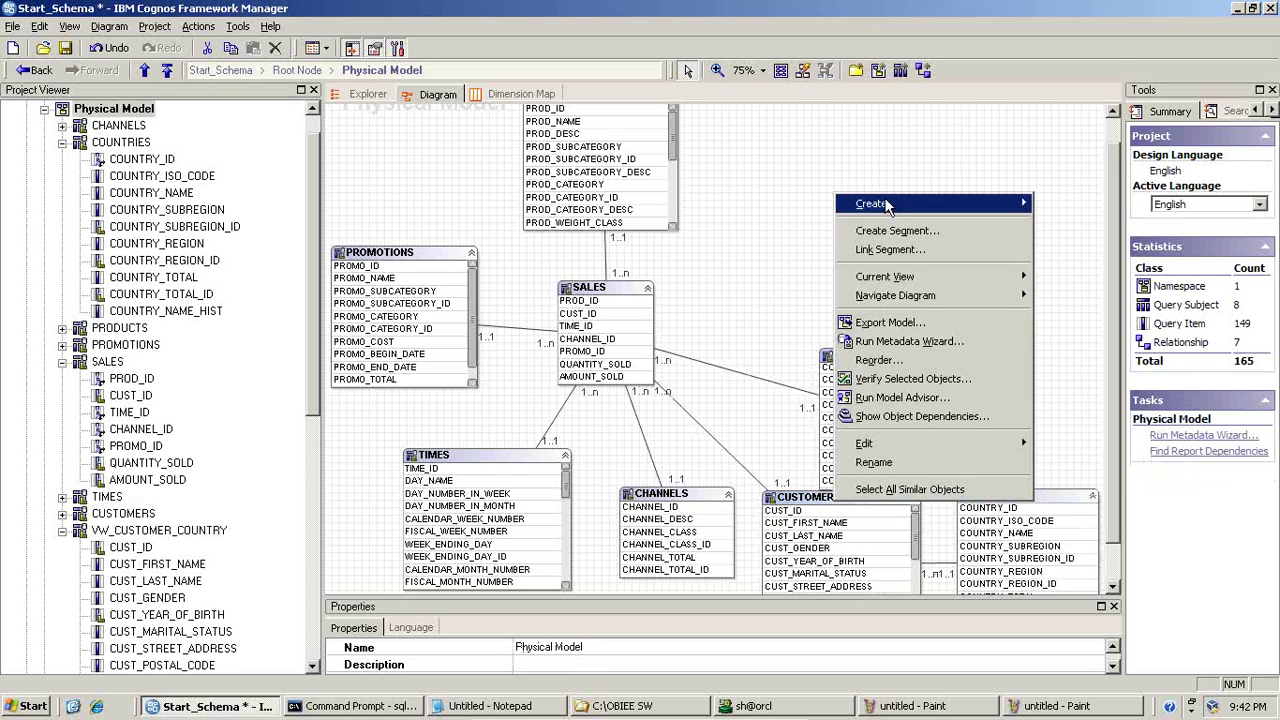
pyautogui.moveTo(888, 203)
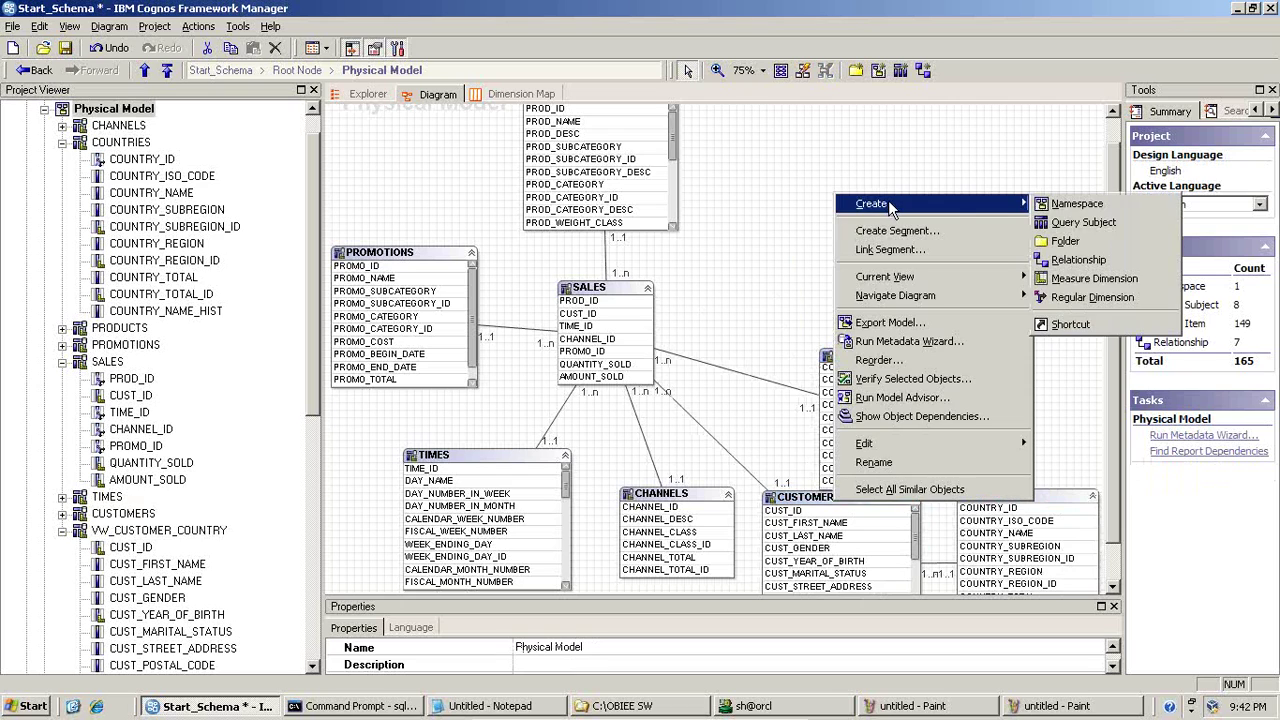
pyautogui.click(1060, 227)
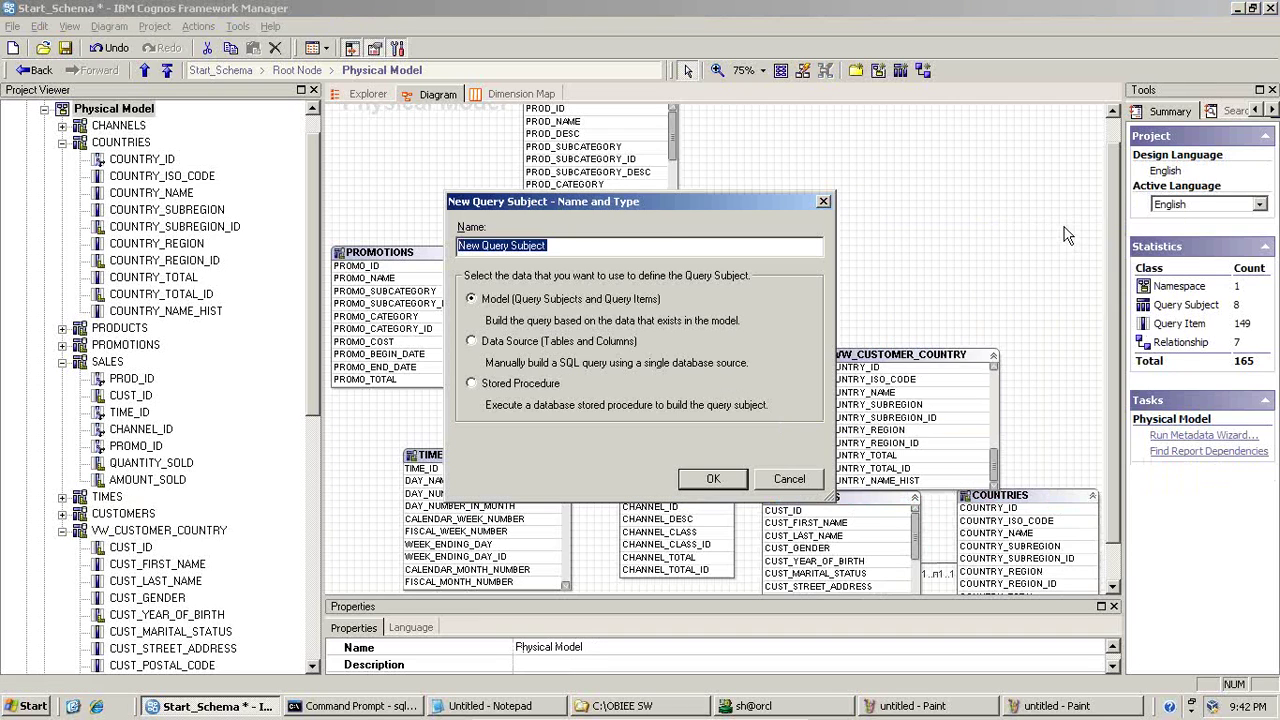
pyautogui.click(483, 344)
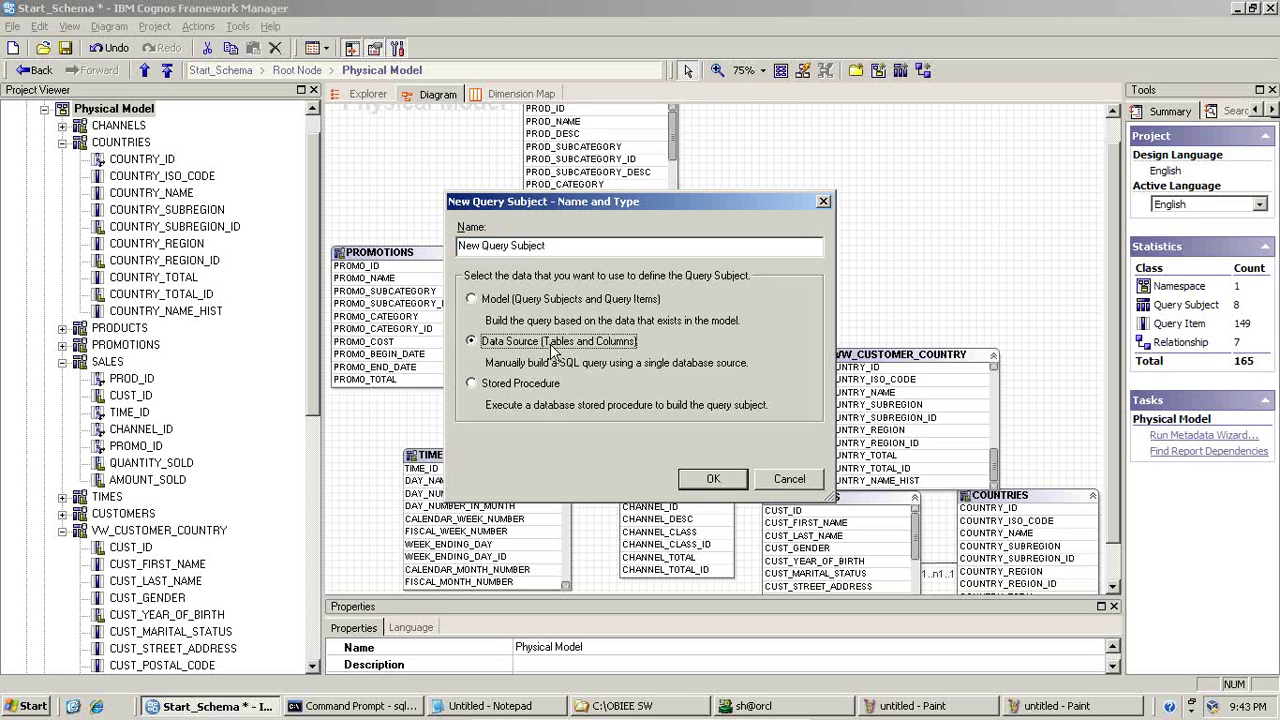
pyautogui.click(561, 243)
pyautogui.hotkey('shift', 'Home')
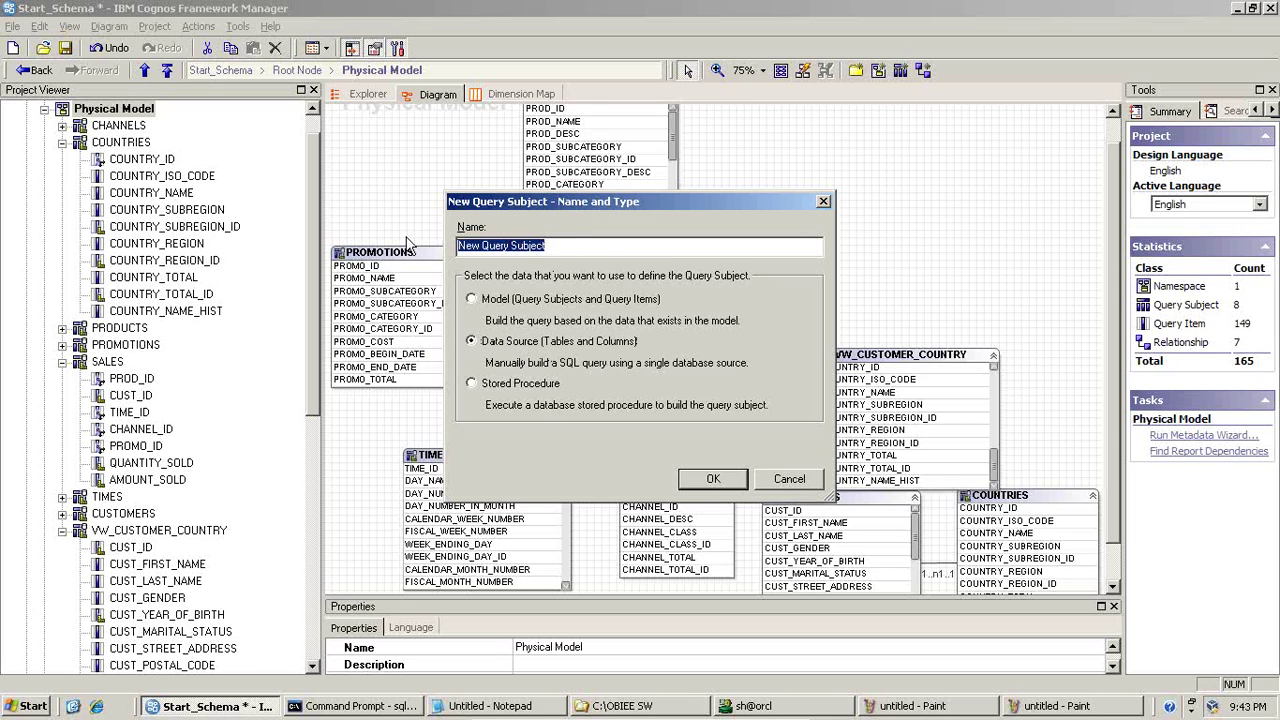
pyautogui.write('PDM_Country_Customer')
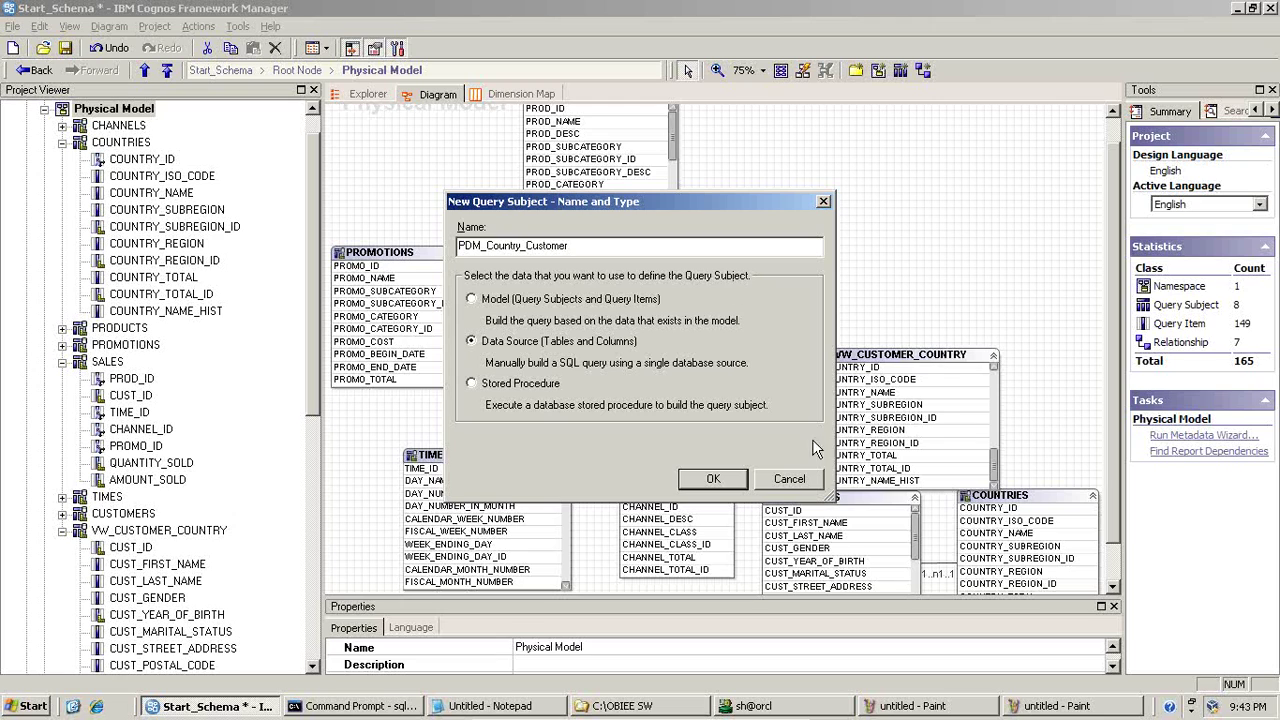
pyautogui.click(713, 478)
pyautogui.click(245, 245)
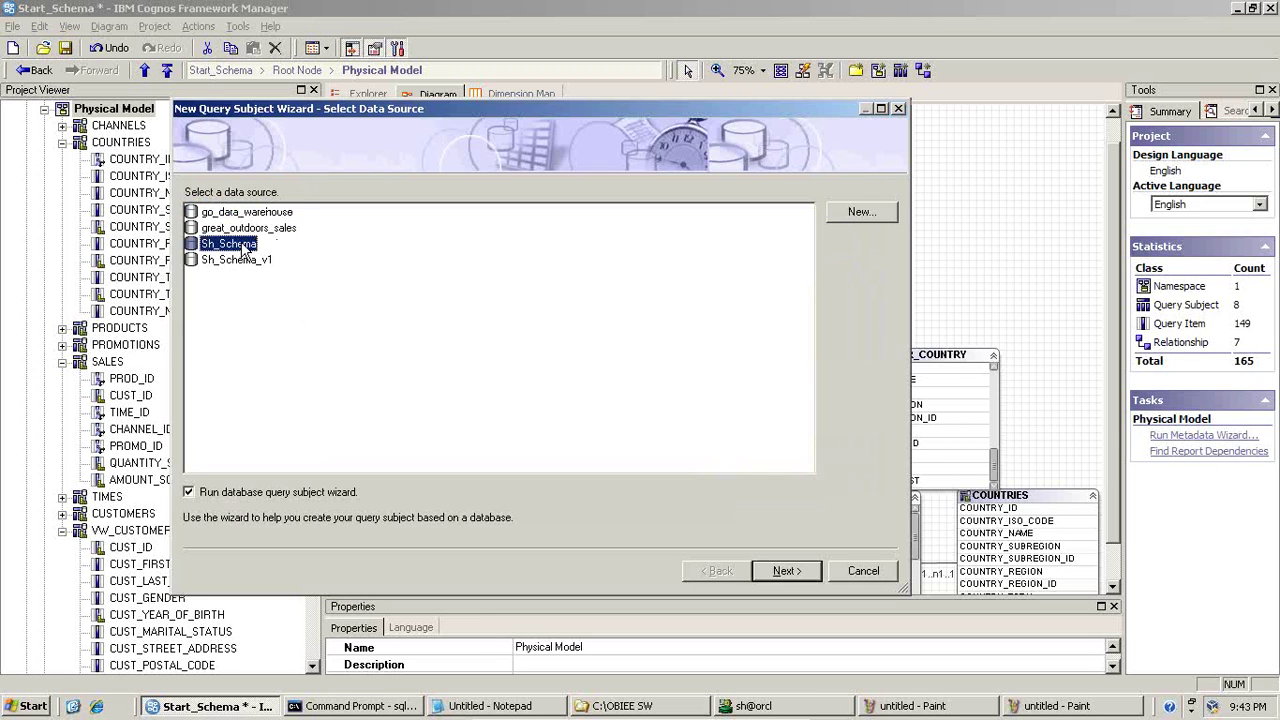
pyautogui.click(786, 570)
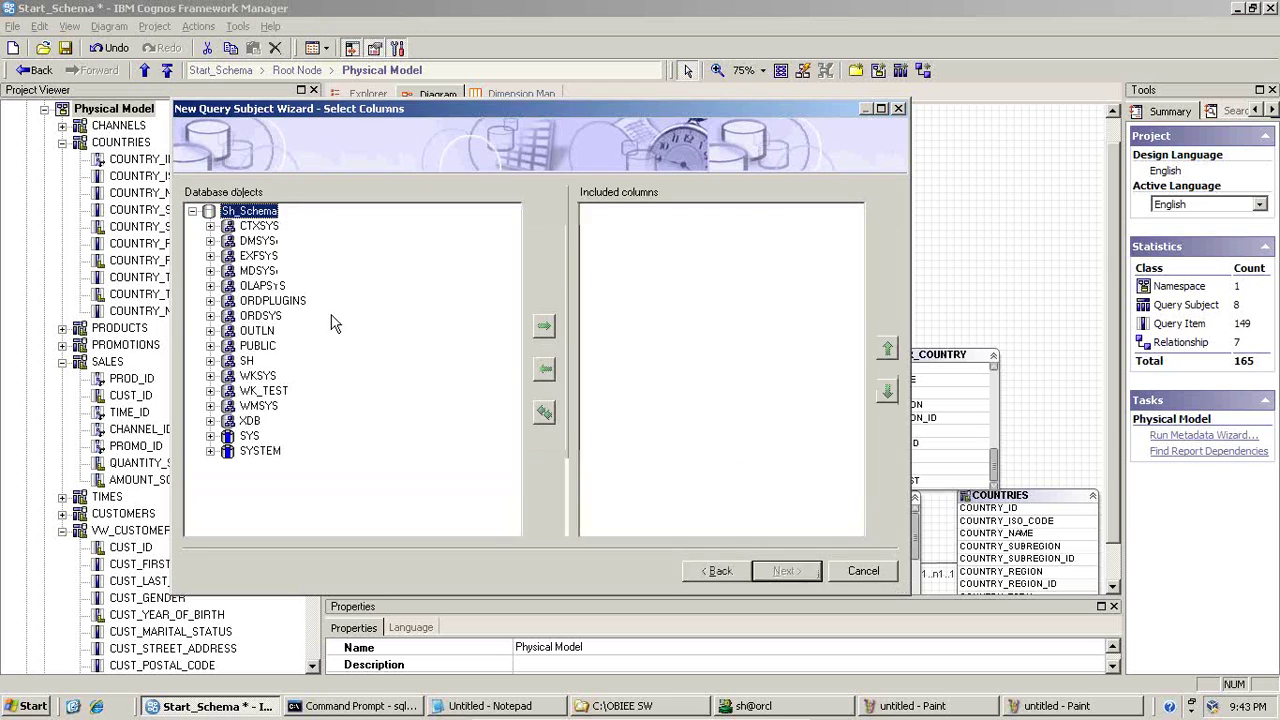
# - Include CUST_ID, CUST_FIRST_NAME and CUST_LAST_NAME from the SH schema's CUSTOMERS table in the query subject
pyautogui.click(210, 360)
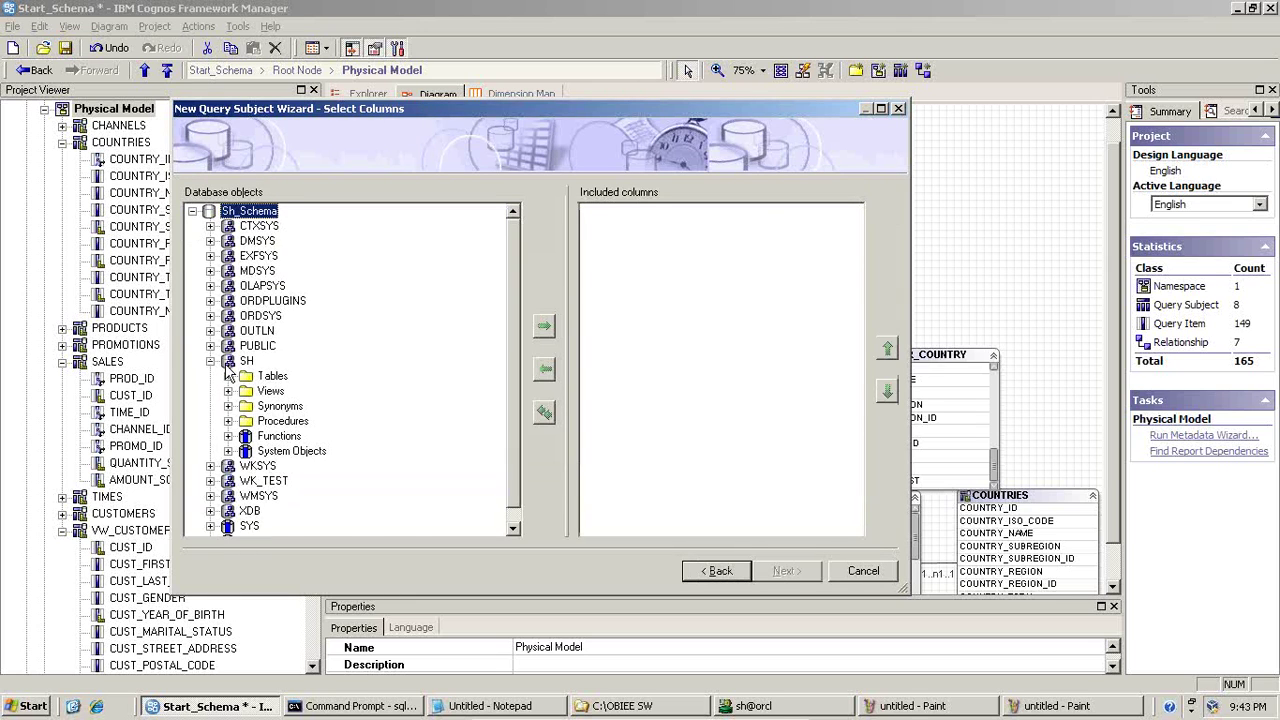
pyautogui.click(228, 375)
pyautogui.scroll(-4, 310, 370)
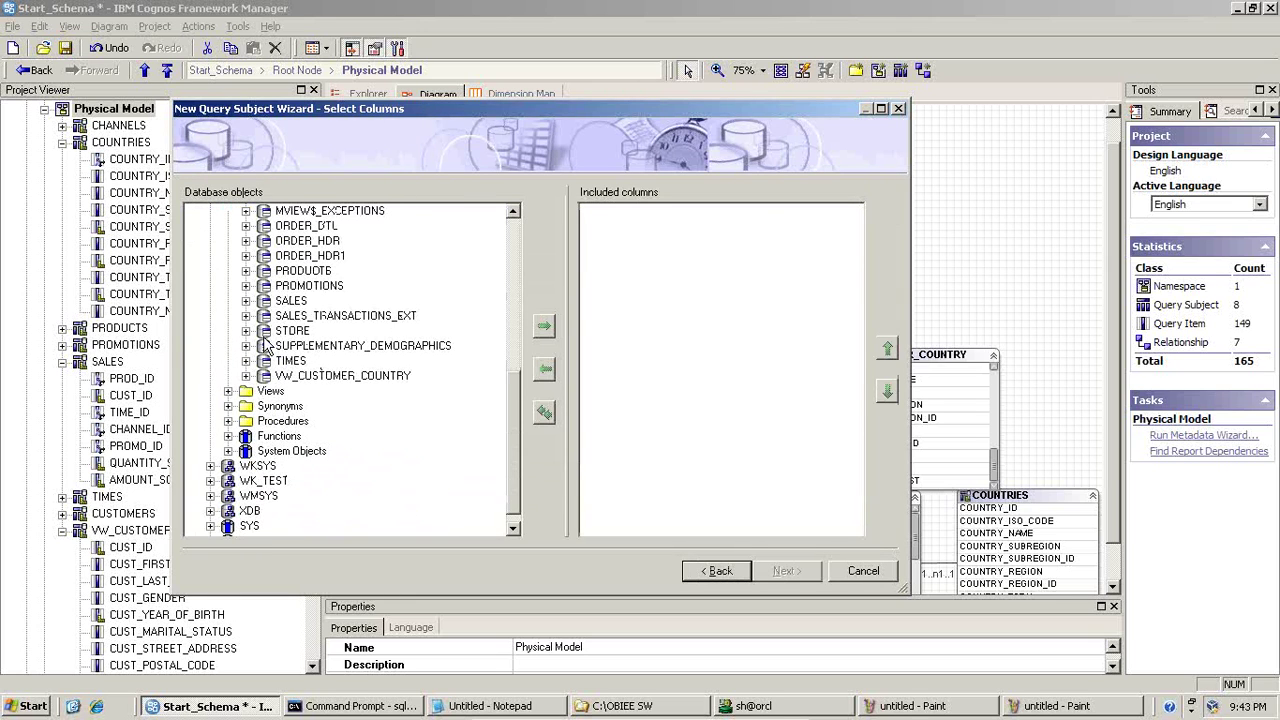
pyautogui.scroll(3, 268, 340)
pyautogui.scroll(1, 268, 342)
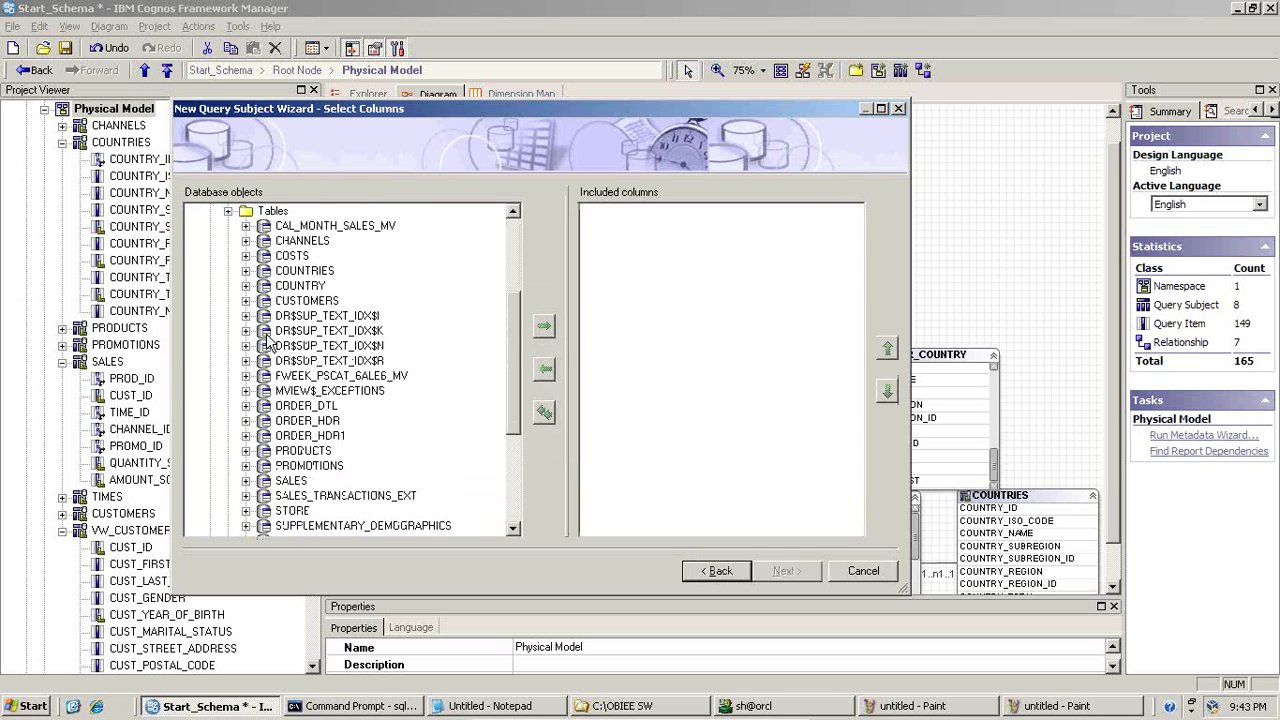
pyautogui.click(247, 301)
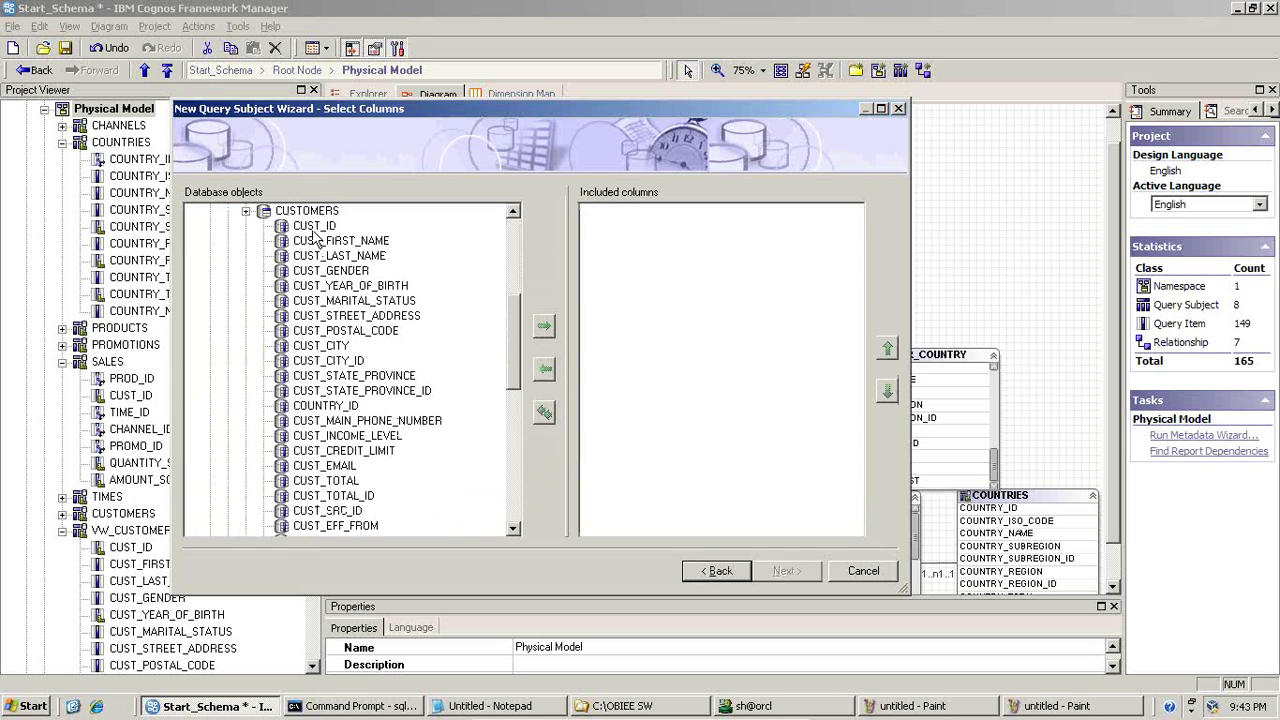
pyautogui.moveTo(316, 235); pyautogui.dragTo(321, 258)
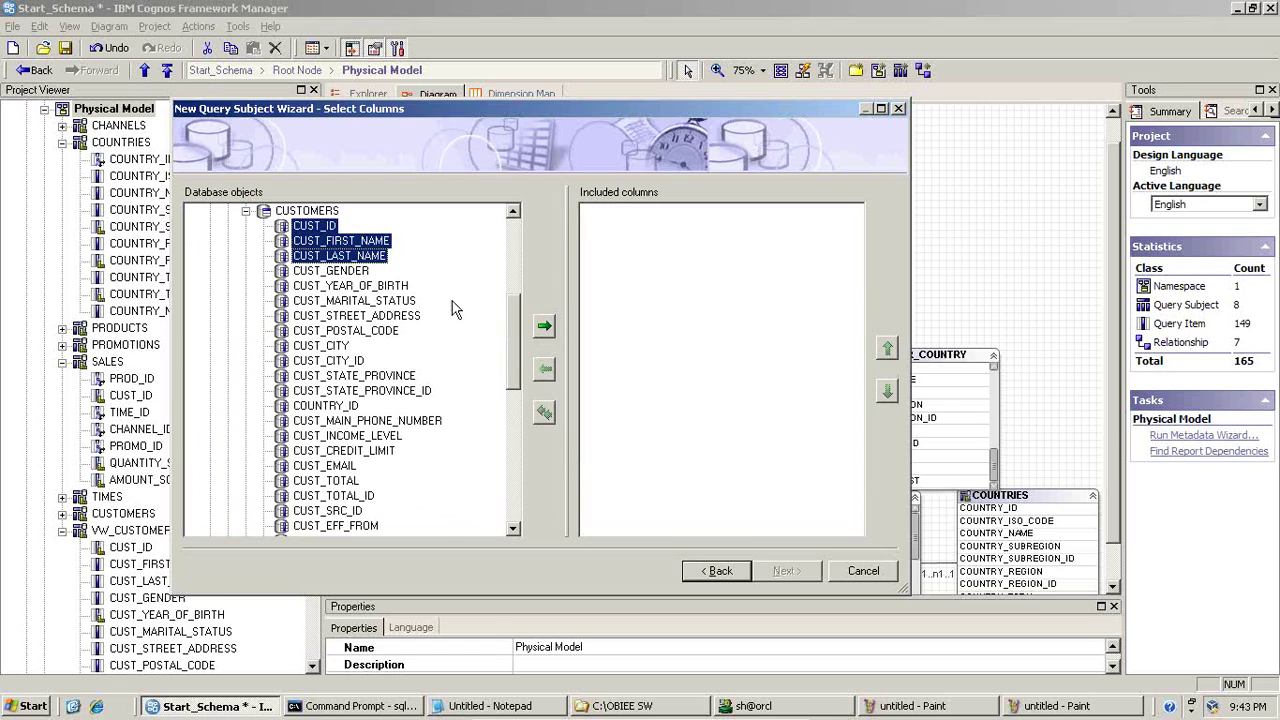
pyautogui.click(544, 330)
# - Include COUNTRY_ID, COUNTRY_NAME, COUNTRY_SUBREGION, COUNTRY_REGION and COUNTRY_REGION_ID from the COUNTRIES table in the query subject
pyautogui.scroll(5, 520, 345)
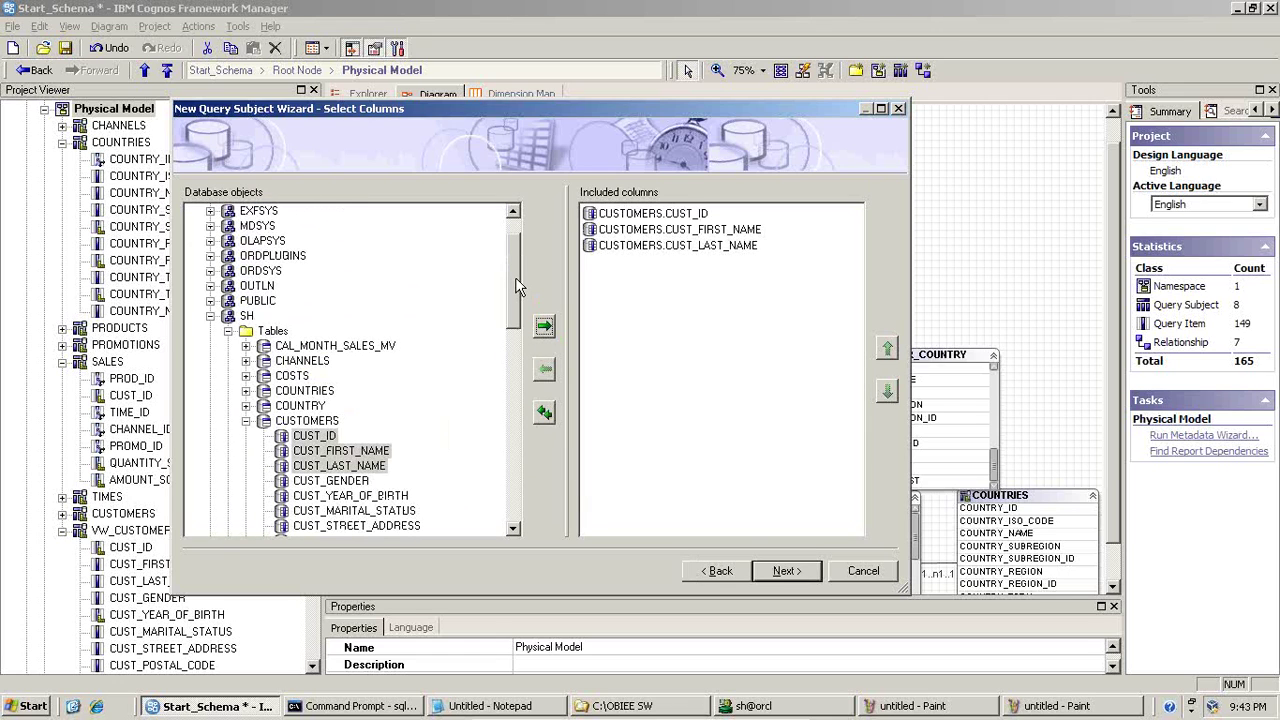
pyautogui.click(249, 406)
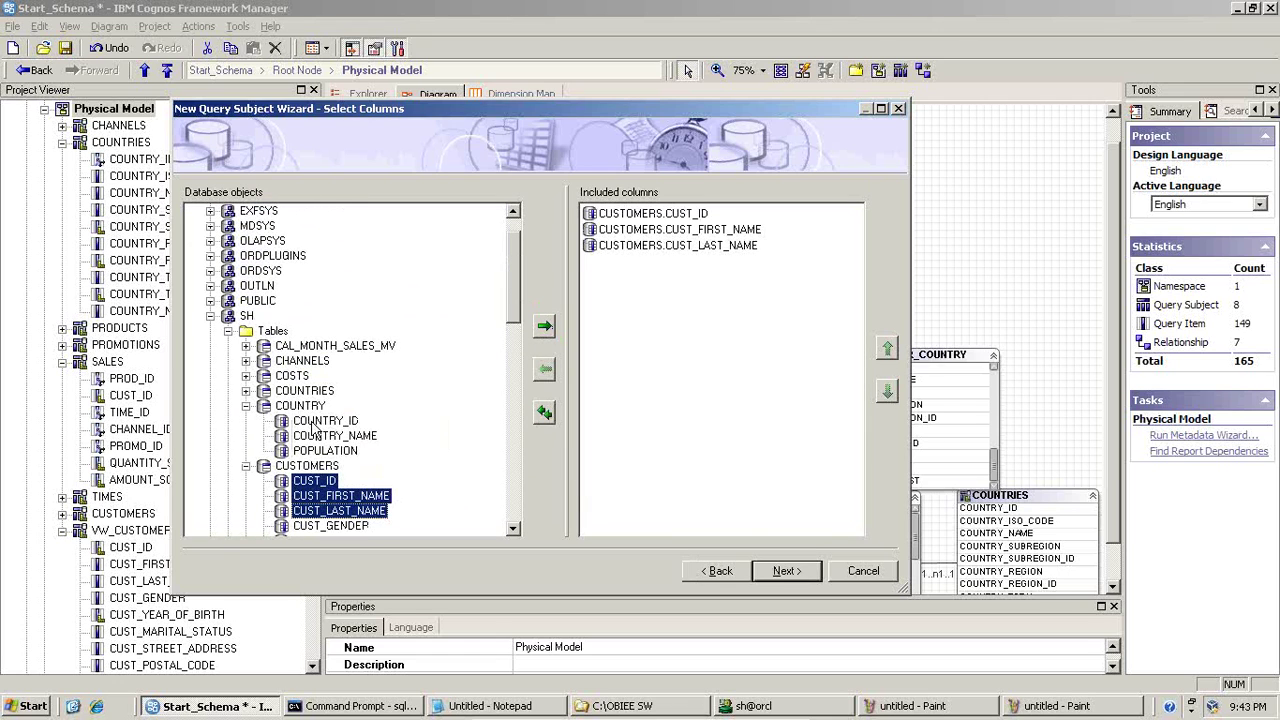
pyautogui.click(246, 390)
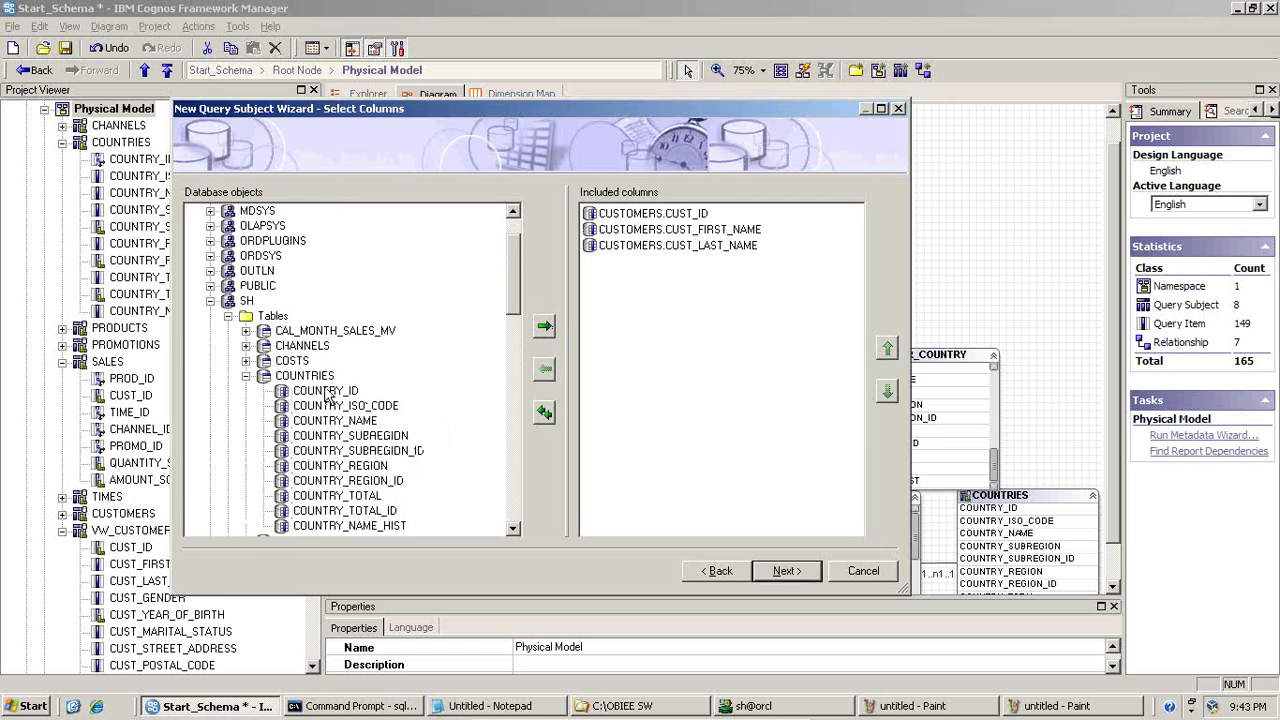
pyautogui.click(326, 392)
pyautogui.keyDown('ctrl'); pyautogui.click(333, 419); pyautogui.keyUp('ctrl')
pyautogui.keyDown('ctrl'); pyautogui.click(336, 426); pyautogui.keyUp('ctrl')
pyautogui.keyDown('ctrl'); pyautogui.click(342, 436); pyautogui.keyUp('ctrl')
pyautogui.keyDown('ctrl'); pyautogui.click(343, 421); pyautogui.keyUp('ctrl')
pyautogui.keyDown('ctrl'); pyautogui.click(360, 466); pyautogui.keyUp('ctrl')
pyautogui.keyDown('ctrl'); pyautogui.click(362, 467); pyautogui.keyUp('ctrl')
pyautogui.keyDown('ctrl'); pyautogui.click(390, 481); pyautogui.keyUp('ctrl')
pyautogui.keyDown('ctrl'); pyautogui.click(375, 466); pyautogui.keyUp('ctrl')
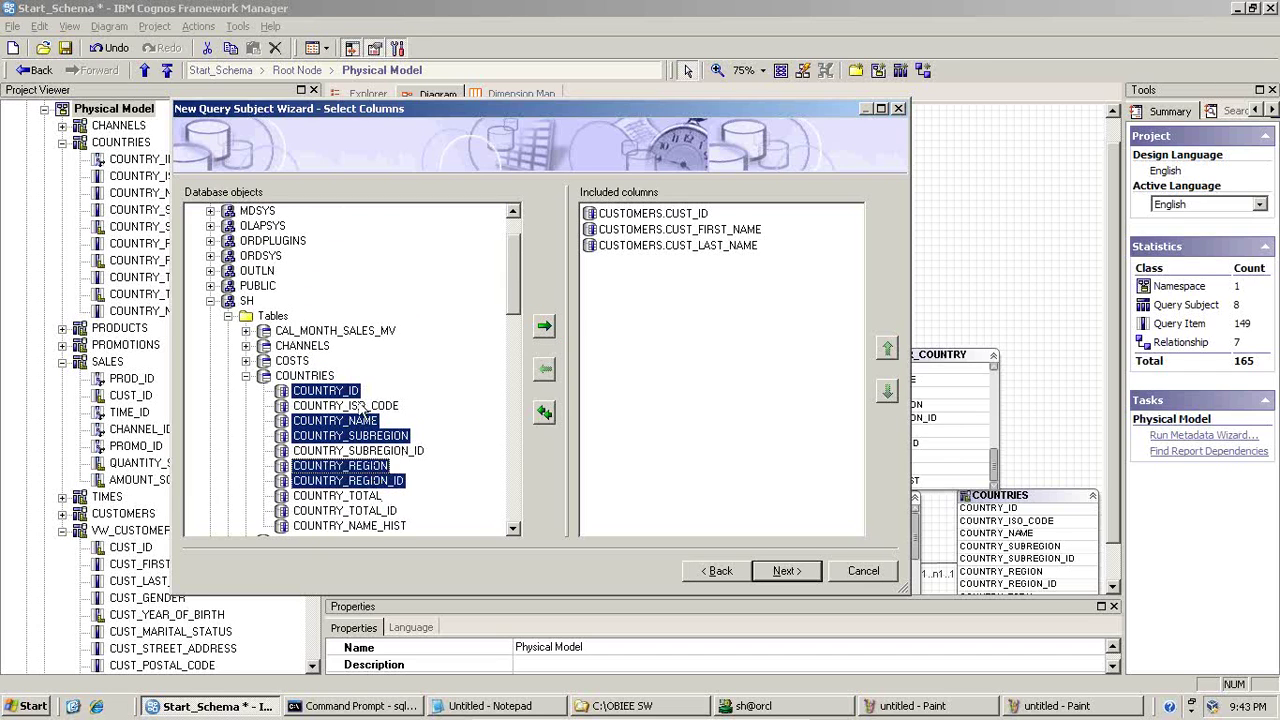
pyautogui.moveTo(357, 425); pyautogui.dragTo(690, 422)
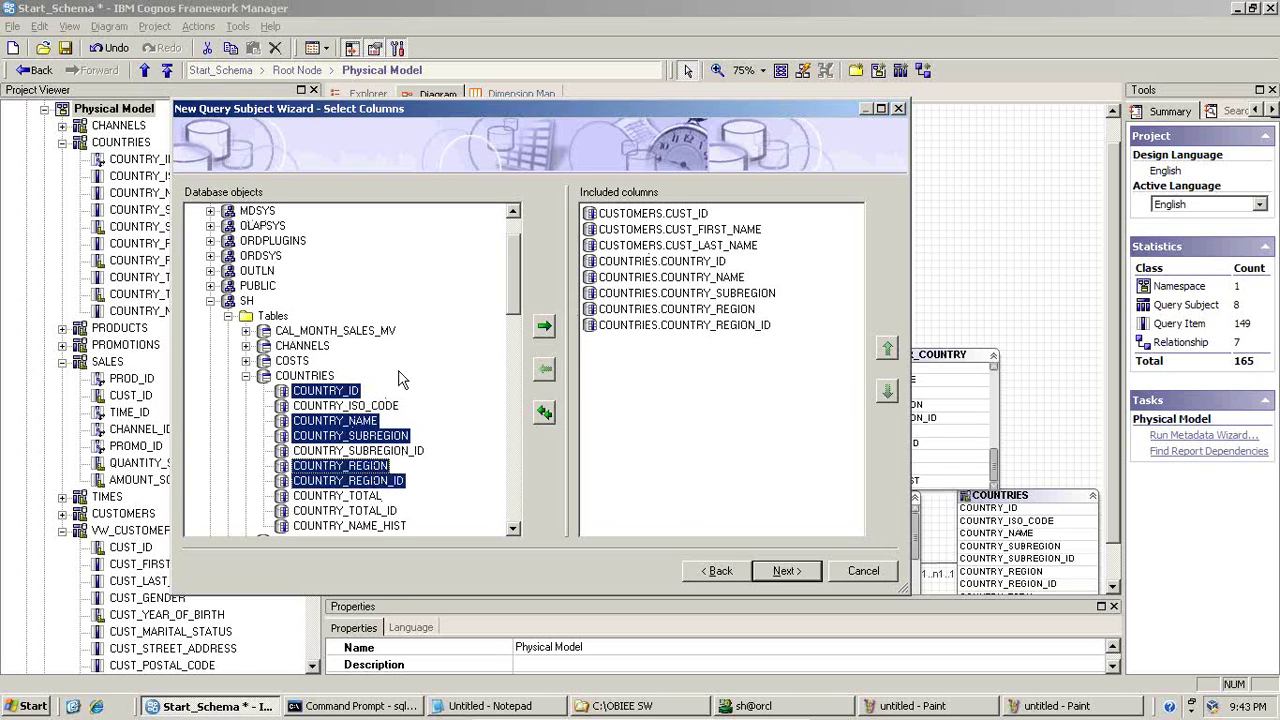
# - Add COUNTRY_ID from the CUSTOMERS table to the included columns as the join key
pyautogui.click(690, 217)
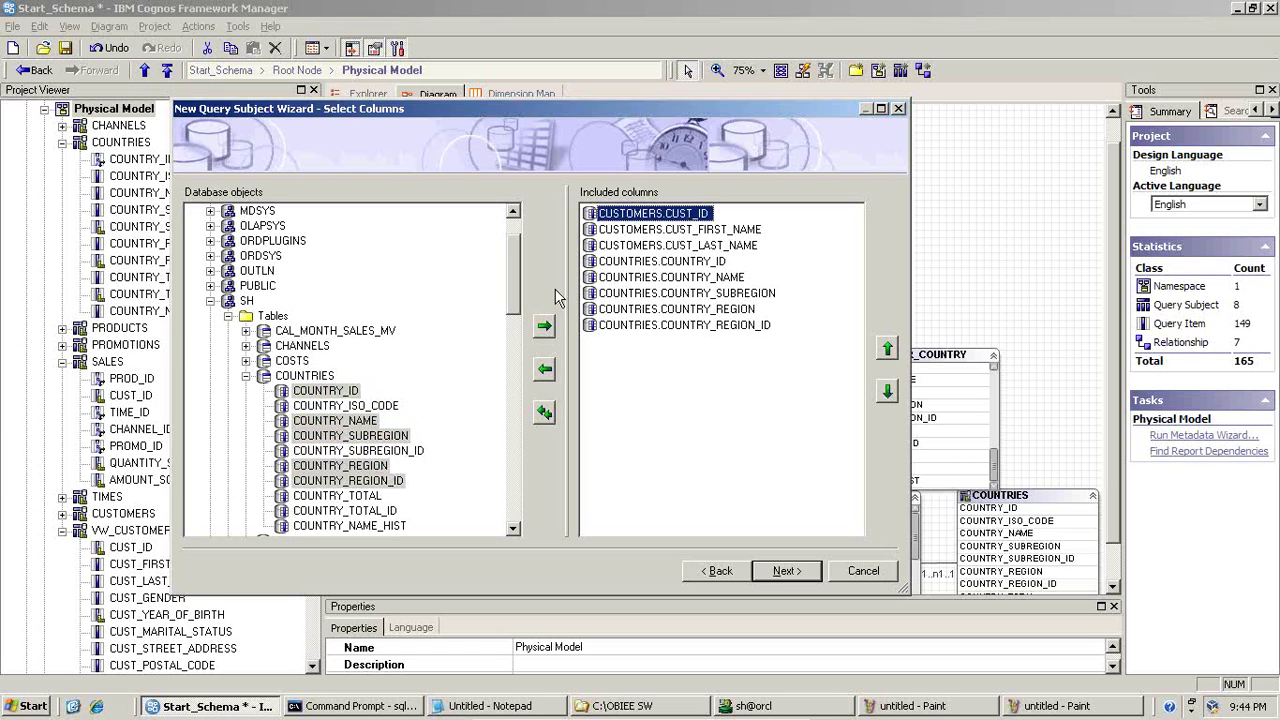
pyautogui.click(626, 246)
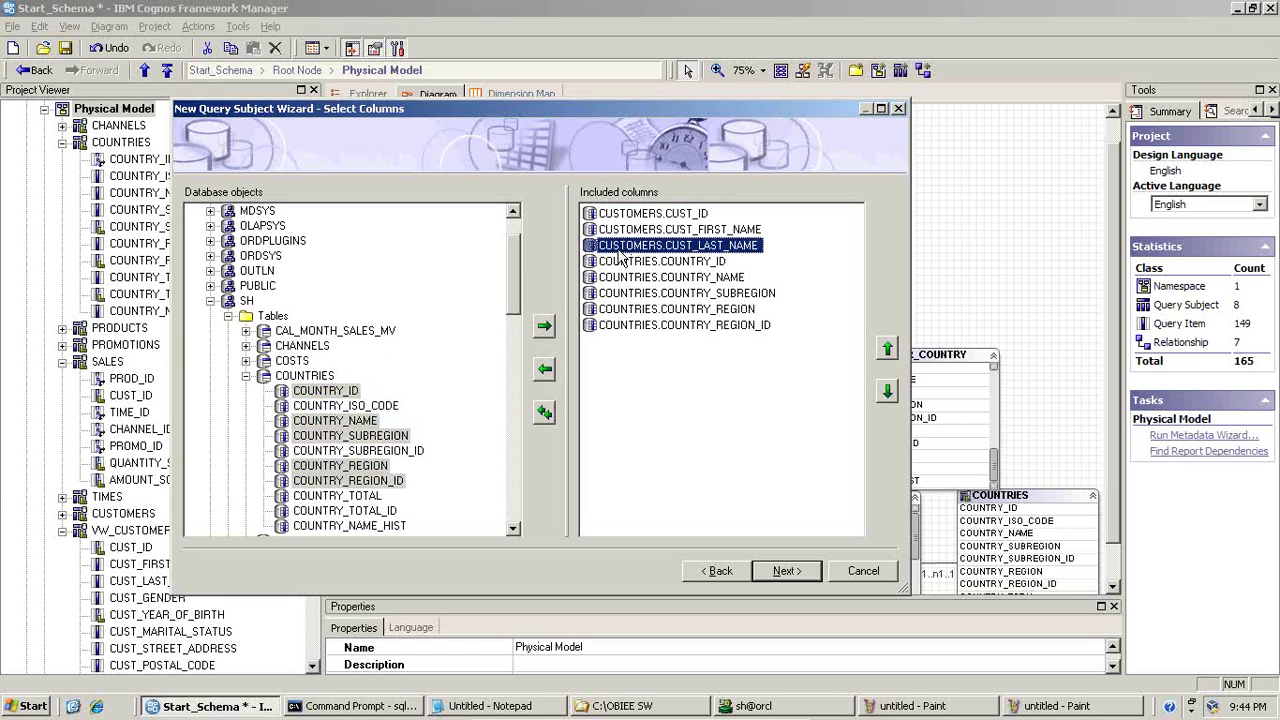
pyautogui.click(246, 346)
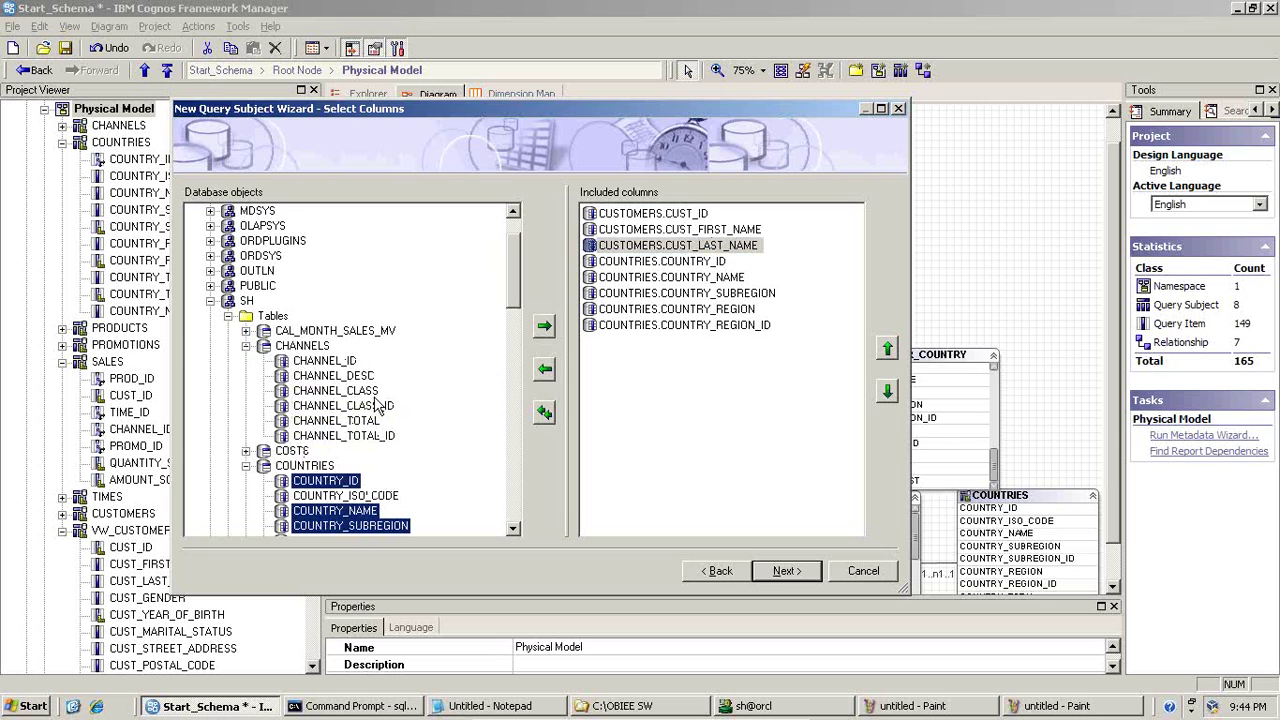
pyautogui.click(246, 346)
pyautogui.click(246, 376)
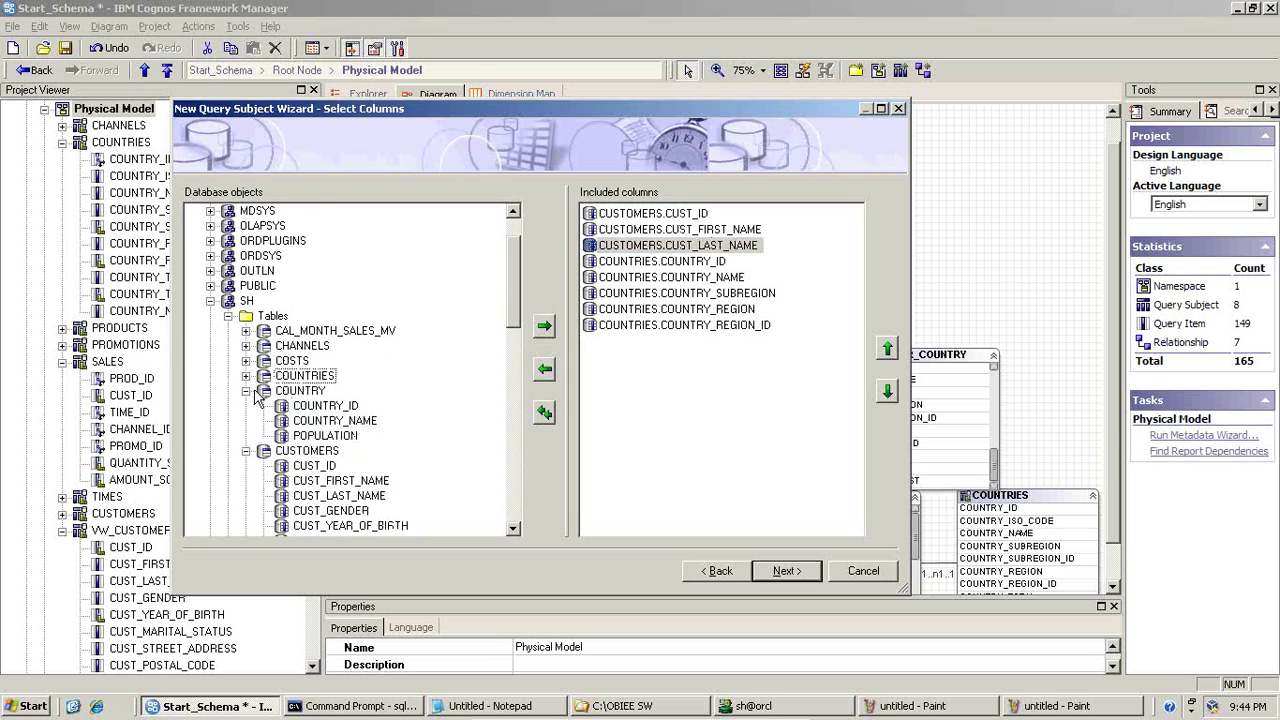
pyautogui.scroll(-9, 330, 445)
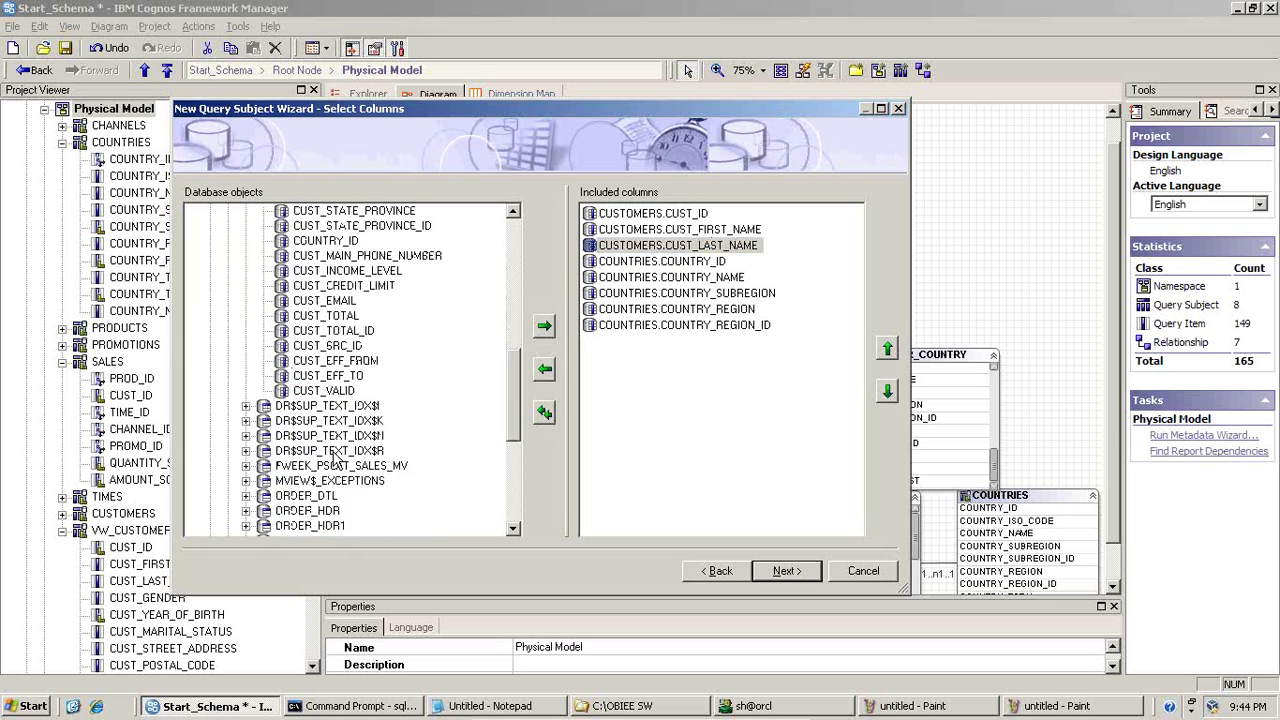
pyautogui.scroll(2, 339, 429)
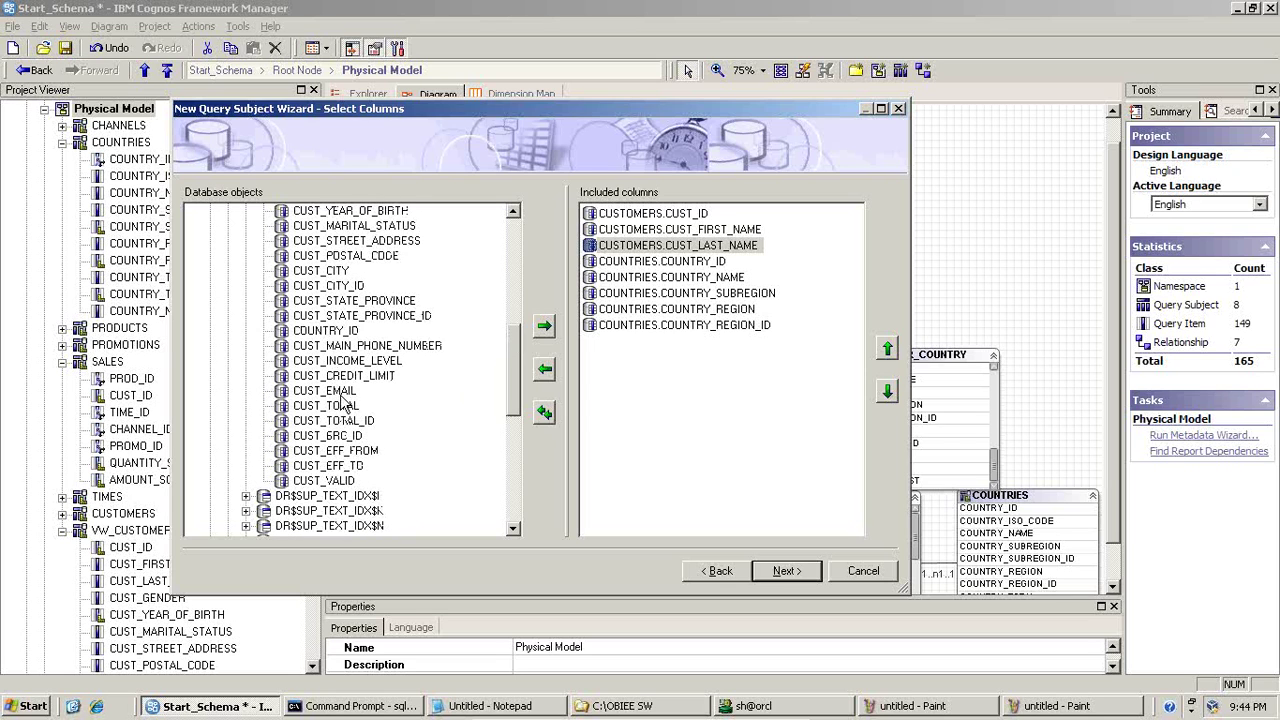
pyautogui.click(325, 330)
pyautogui.click(545, 327)
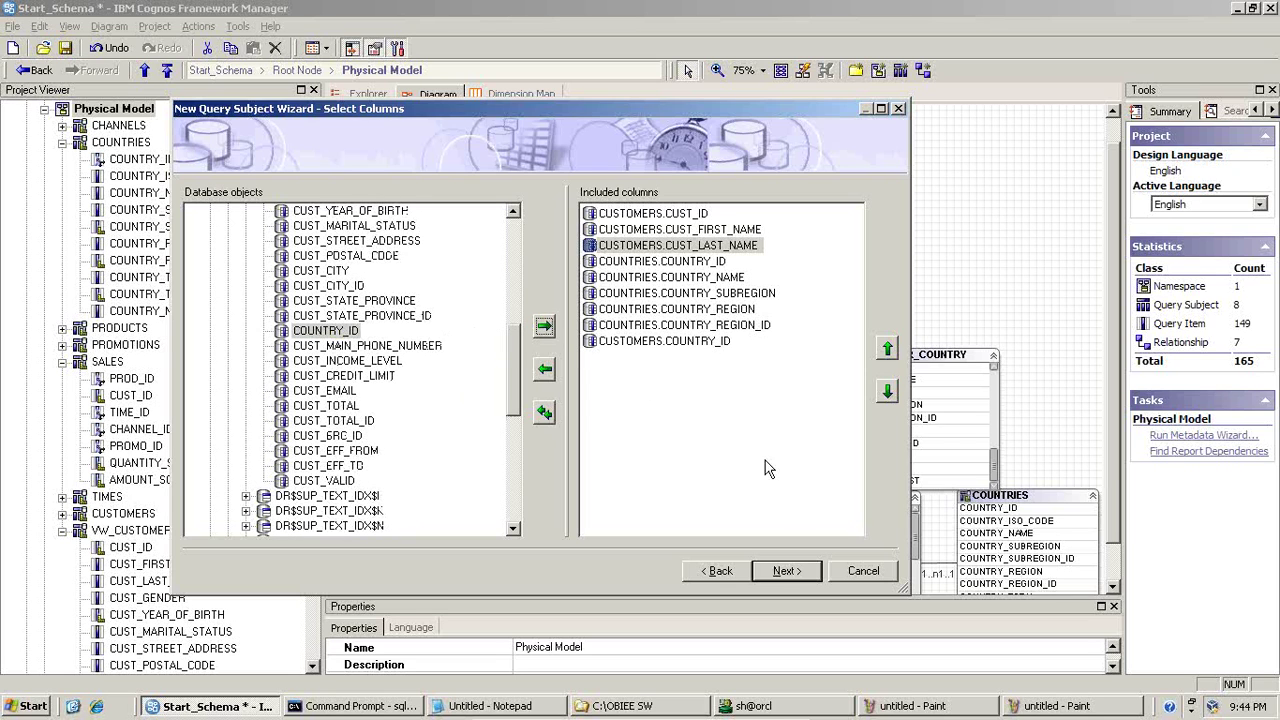
# - Use the join COUNTRIES.COUNTRY_ID = CUSTOMERS.COUNTRY_ID and finish the query subject wizard
pyautogui.click(787, 570)
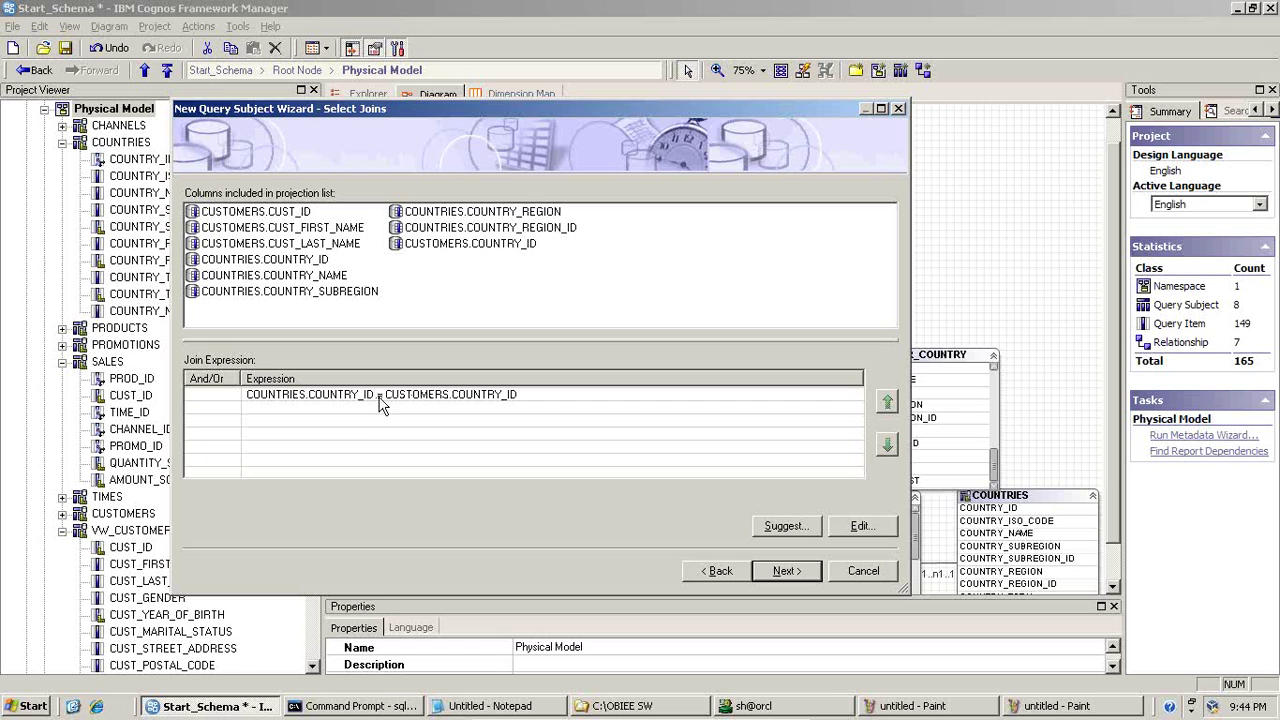
pyautogui.click(787, 574)
pyautogui.click(788, 572)
pyautogui.click(496, 331)
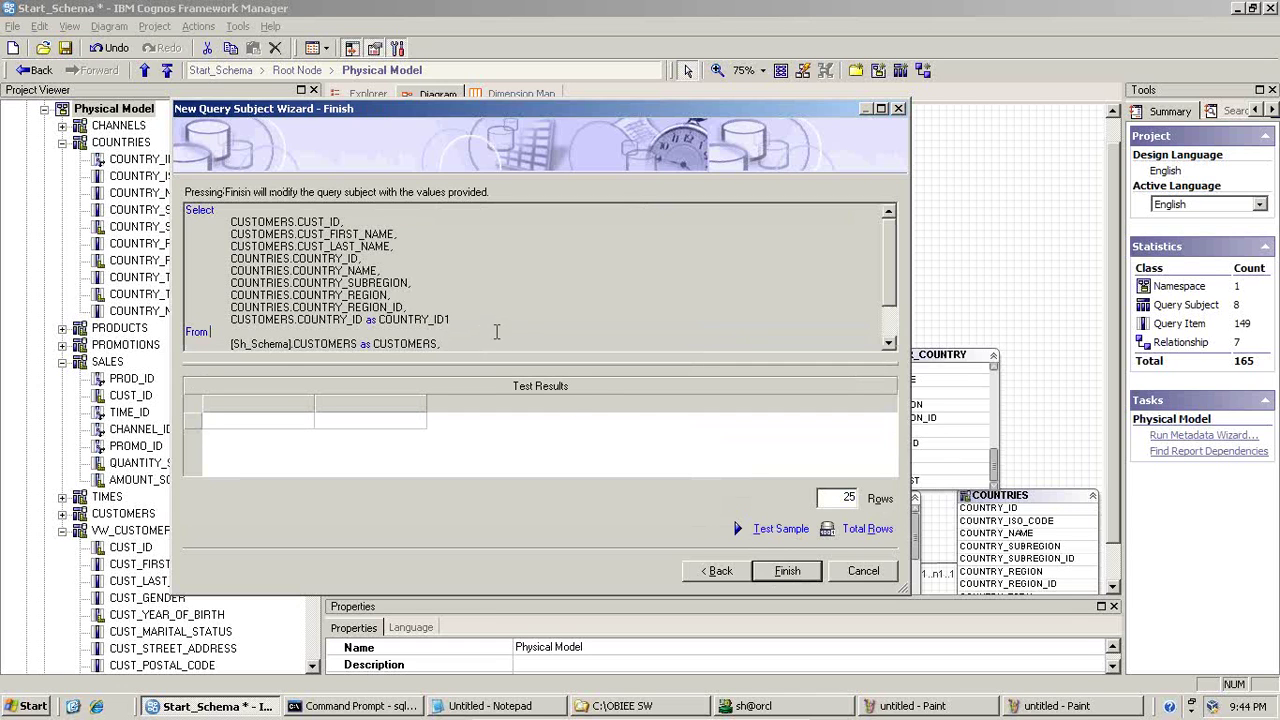
pyautogui.click(787, 571)
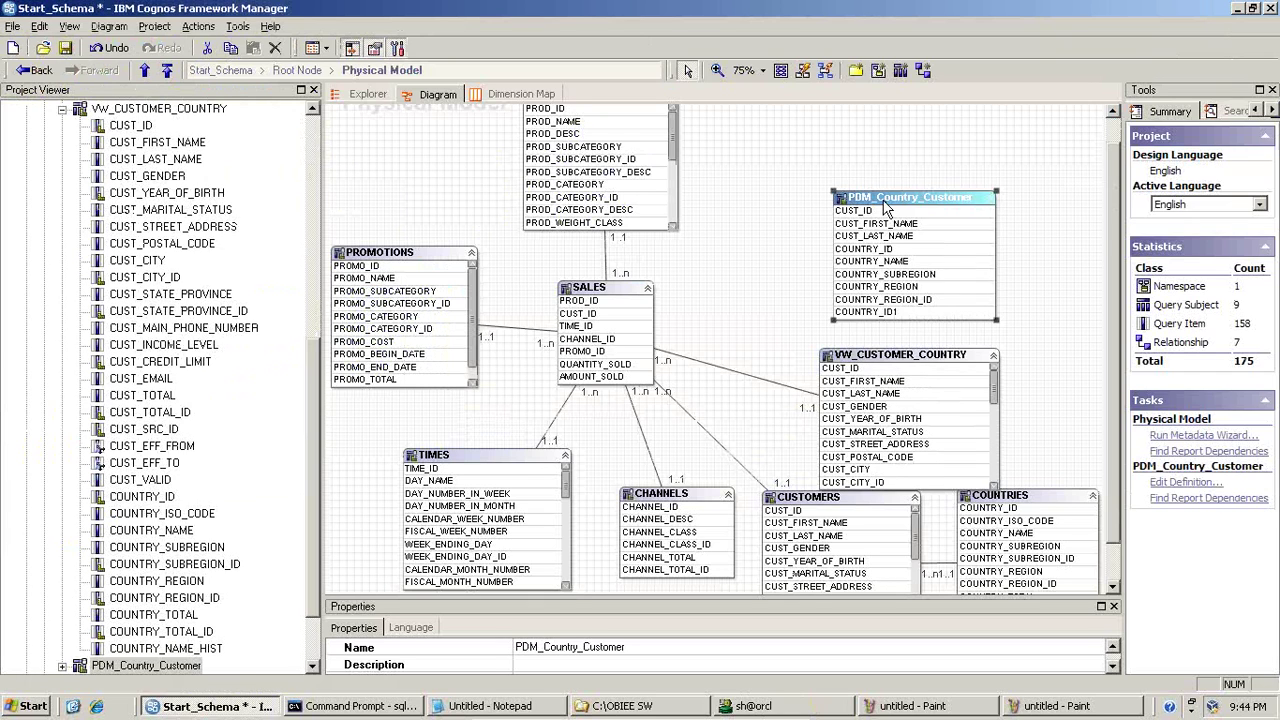
# - Reposition the PDM_Country_Customer query subject slightly farther from VW_CUSTOMER_COUNTRY in the Physical Model diagram
pyautogui.moveTo(884, 206); pyautogui.dragTo(859, 195)
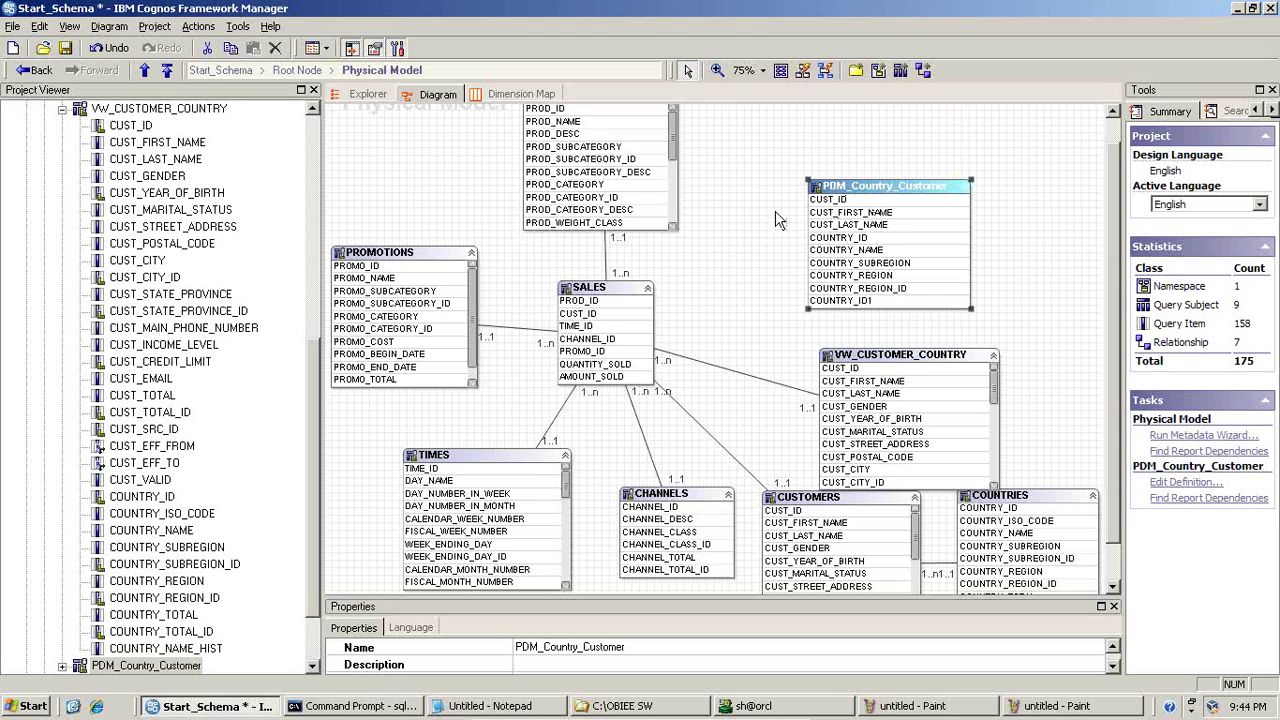
pyautogui.click(617, 290)
pyautogui.keyDown('ctrl'); pyautogui.click(852, 198); pyautogui.keyUp('ctrl')
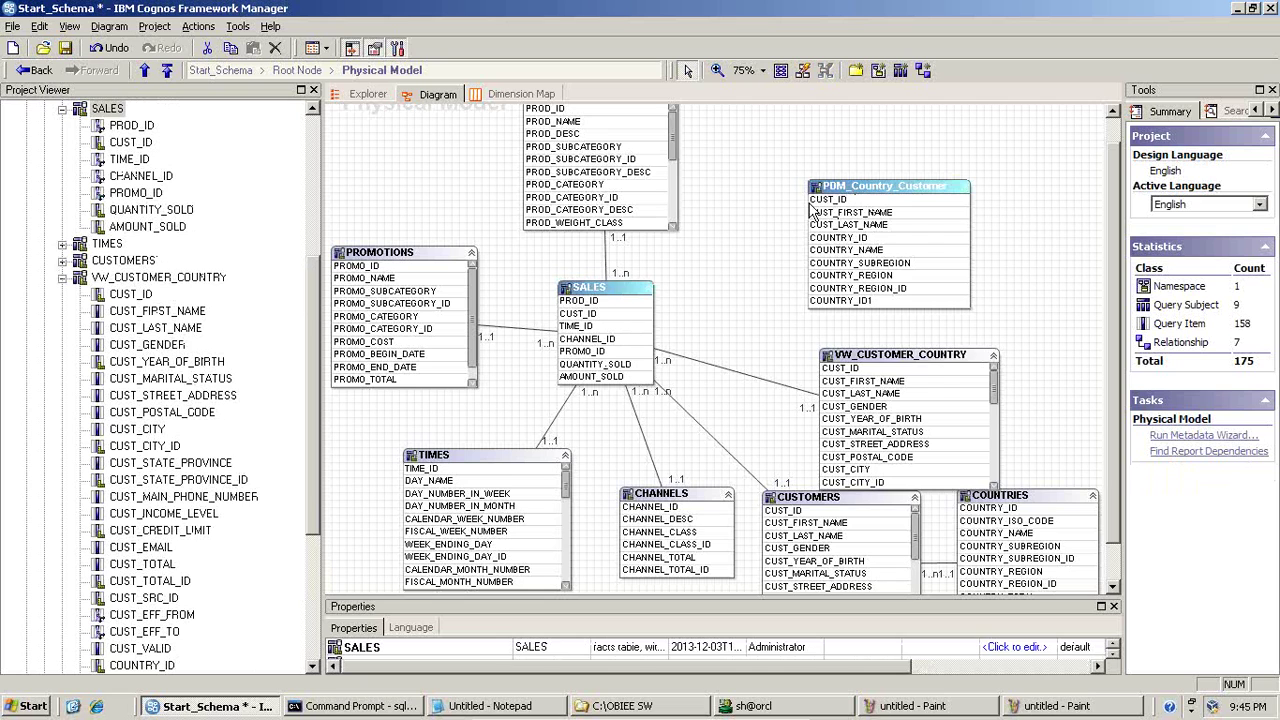
pyautogui.rightClick(842, 191)
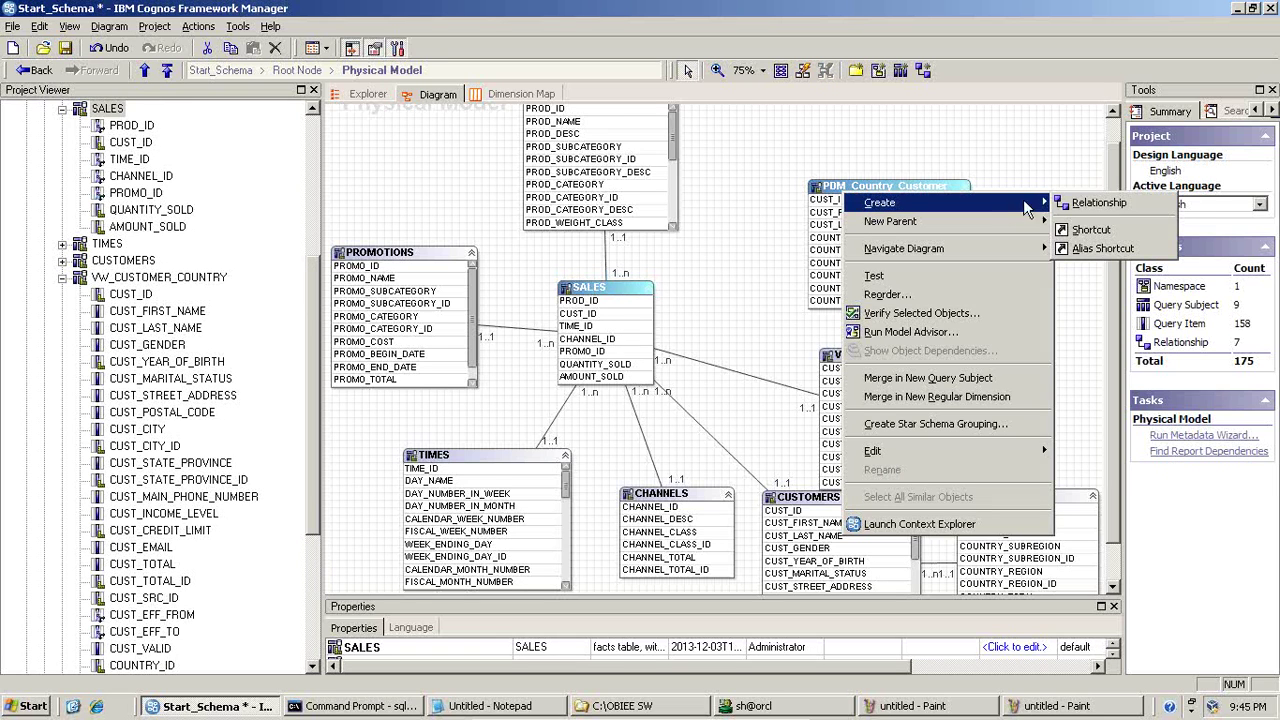
pyautogui.click(1066, 232)
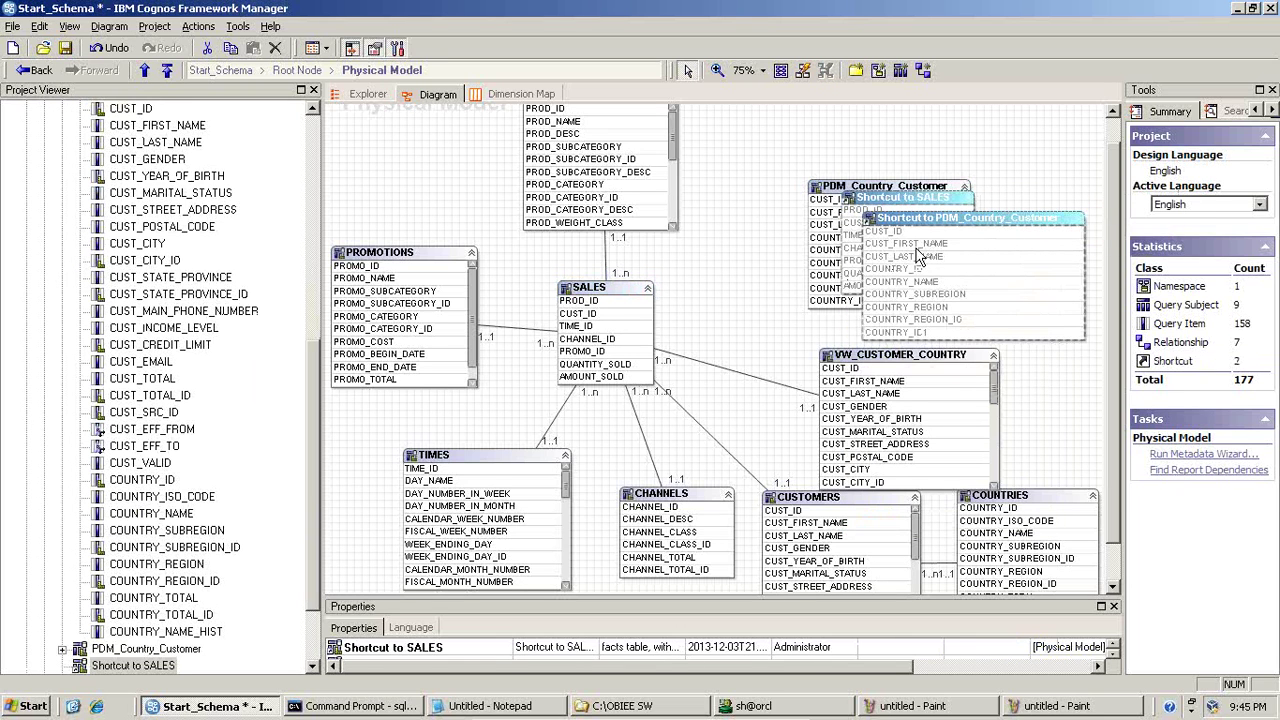
pyautogui.click(920, 189)
pyautogui.click(997, 220)
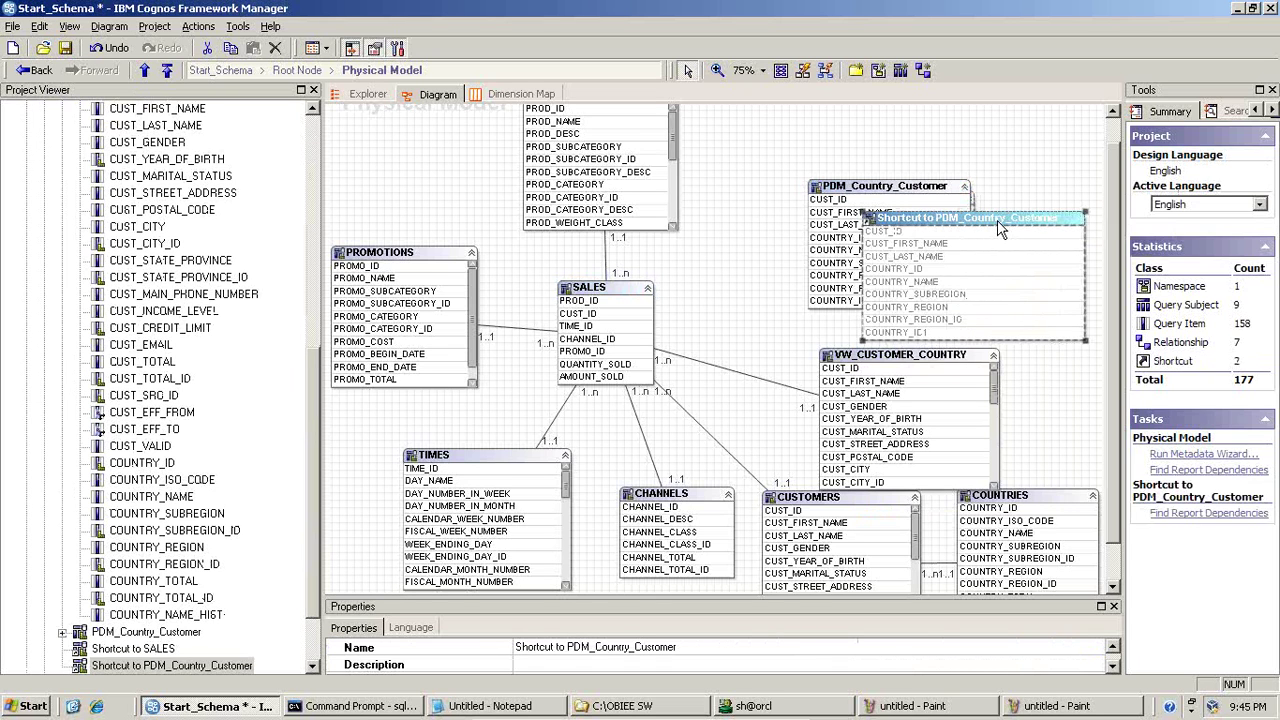
pyautogui.press('Delete')
pyautogui.click(916, 200)
pyautogui.press('Delete')
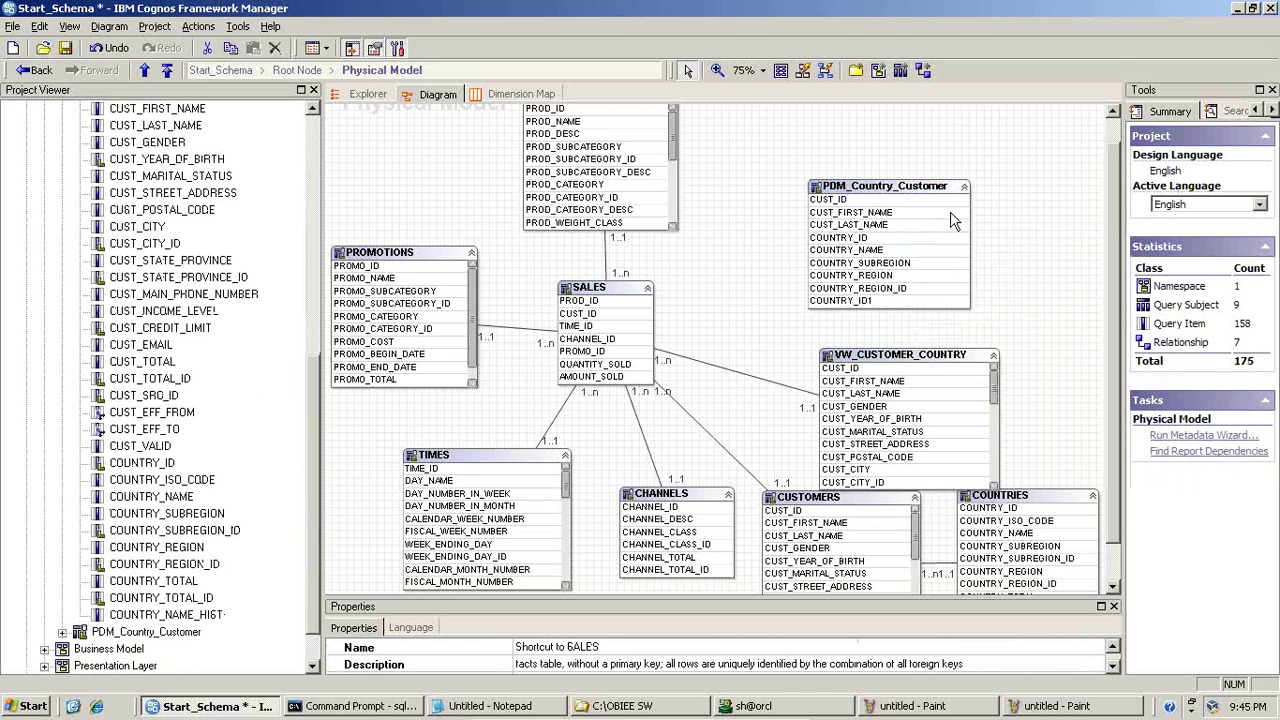
# - Create a 1..1 to 1..n relationship between PDM_Country_Customer and SALES, joining CUST_ID to CUST_ID
pyautogui.click(887, 190)
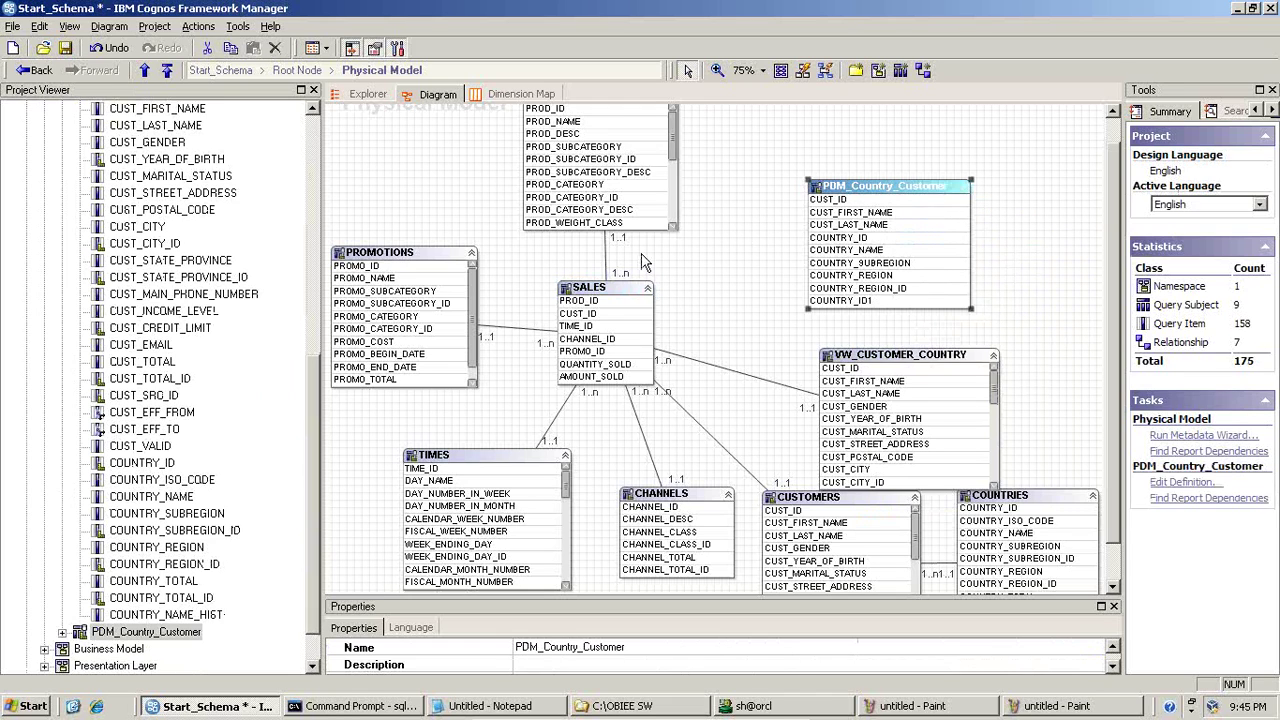
pyautogui.keyDown('ctrl'); pyautogui.click(586, 292); pyautogui.keyUp('ctrl')
pyautogui.rightClick(862, 190)
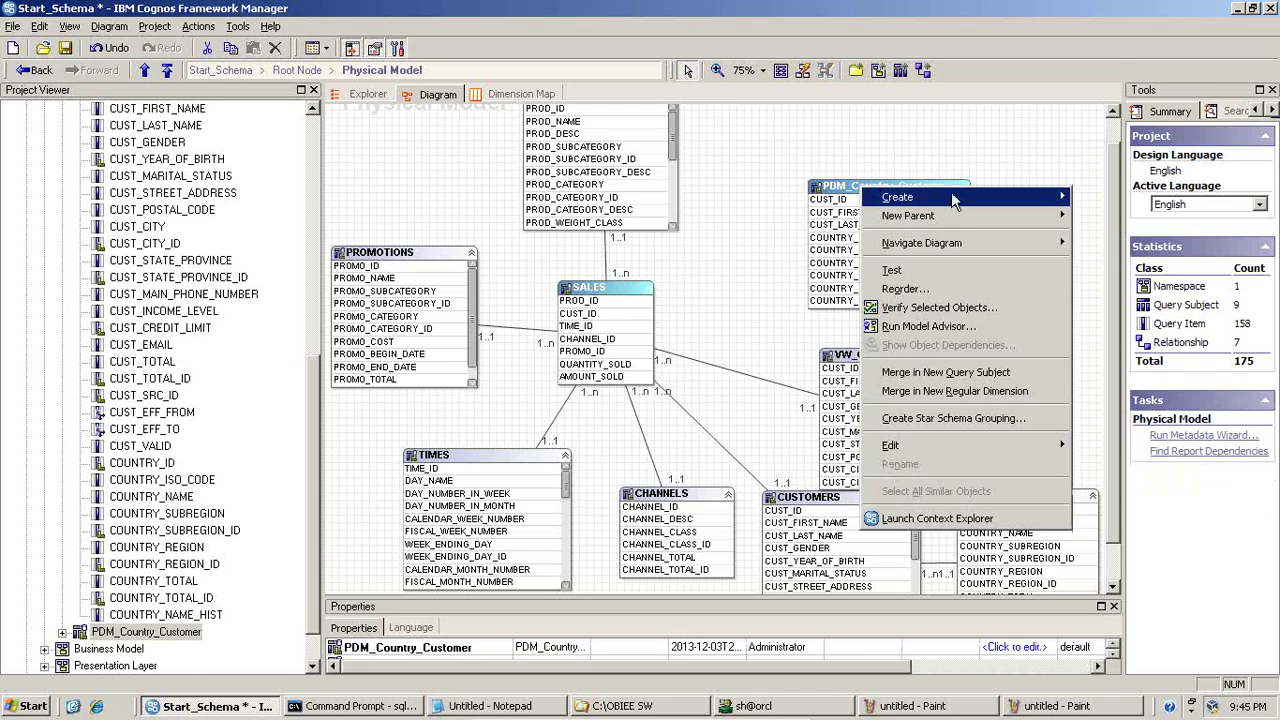
pyautogui.moveTo(1040, 200)
pyautogui.click(1110, 197)
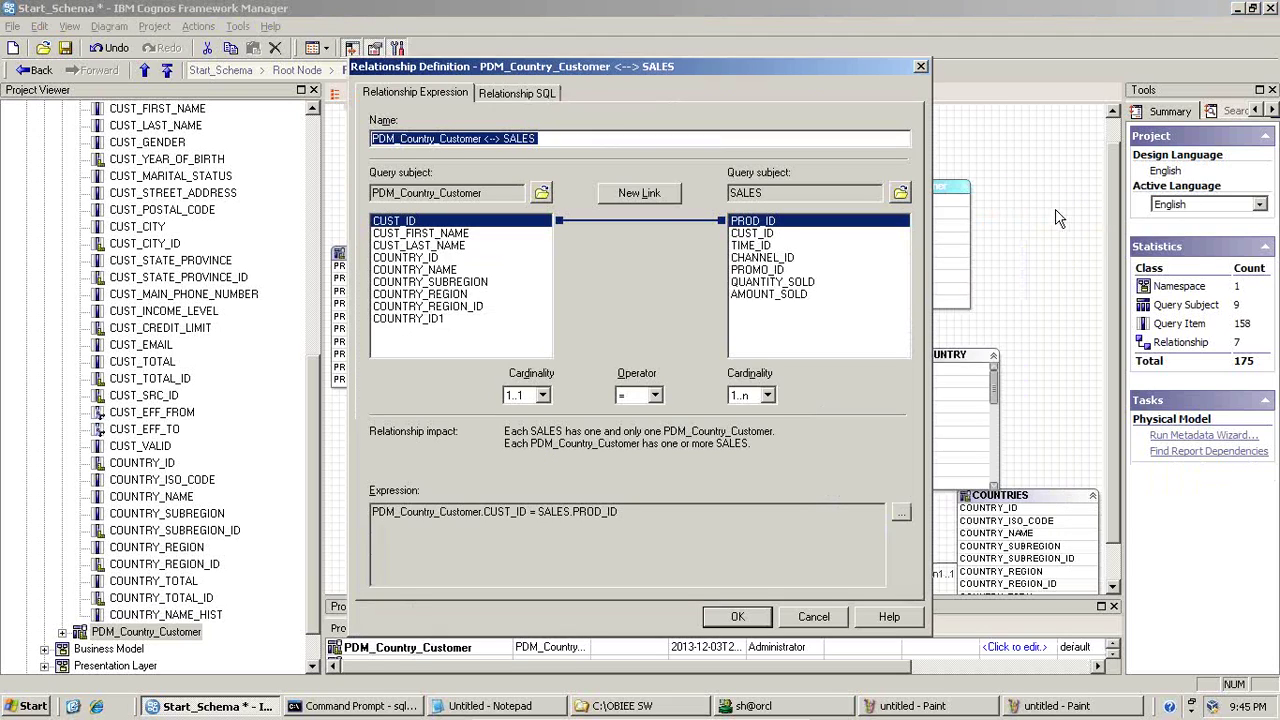
pyautogui.click(746, 234)
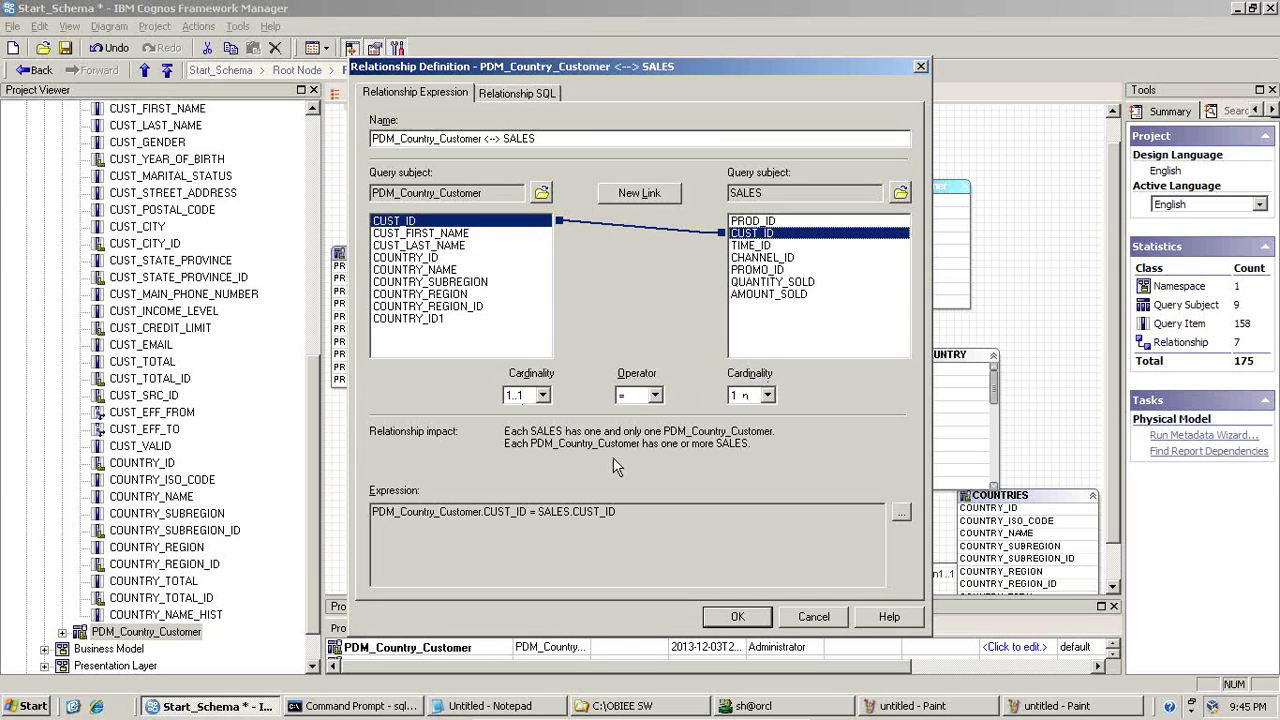
pyautogui.click(737, 616)
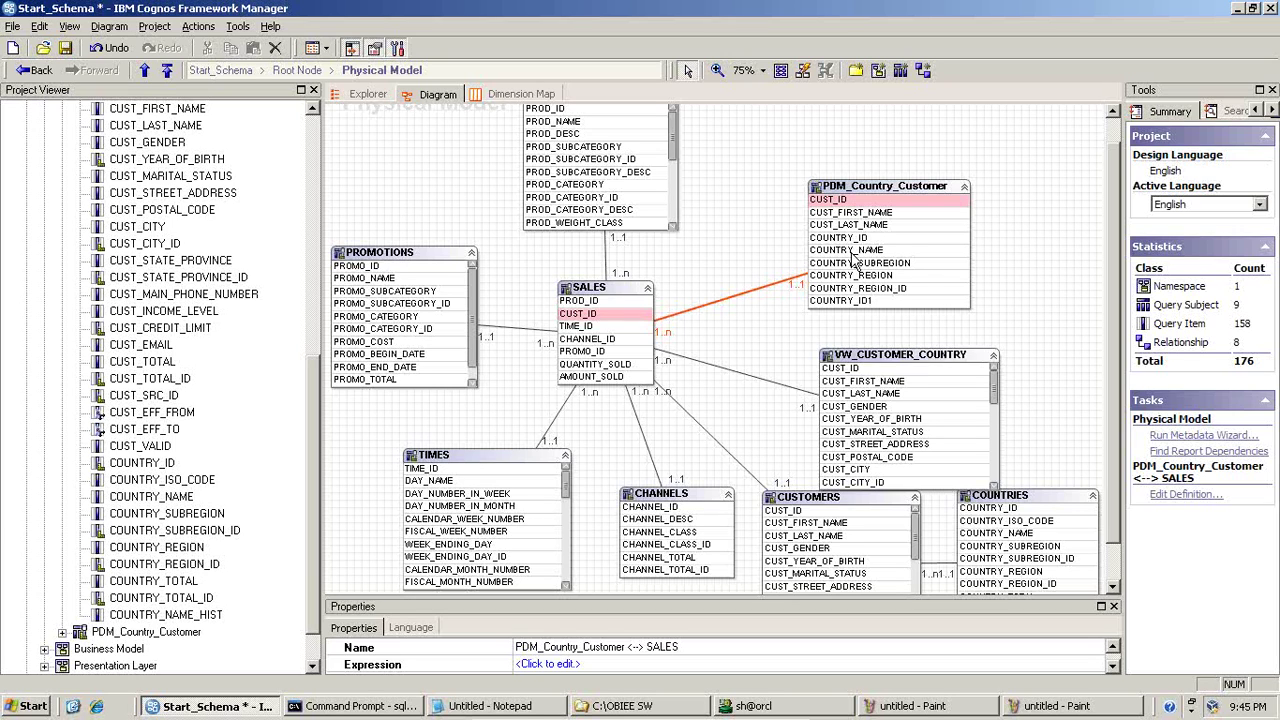
# - Test COUNTRY_REGION from PDM_Country_Customer together with AMOUNT_SOLD from SALES, using Auto Sum
pyautogui.click(893, 213)
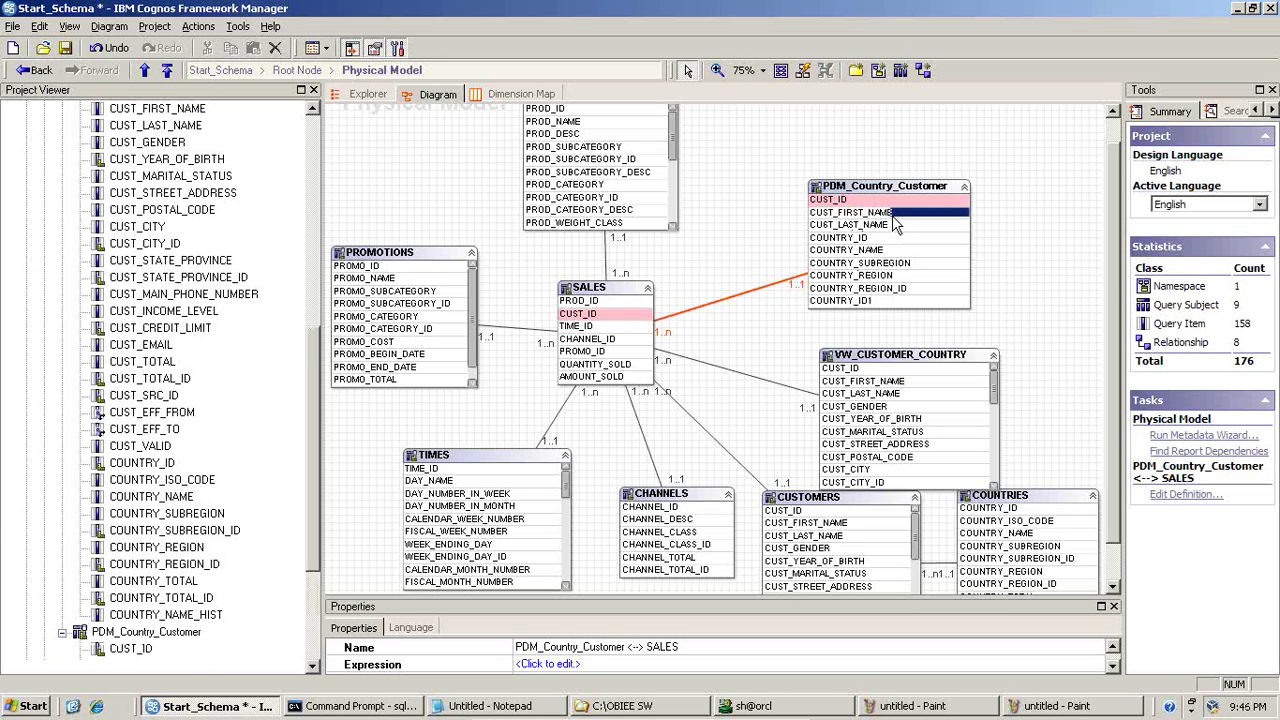
pyautogui.click(880, 277)
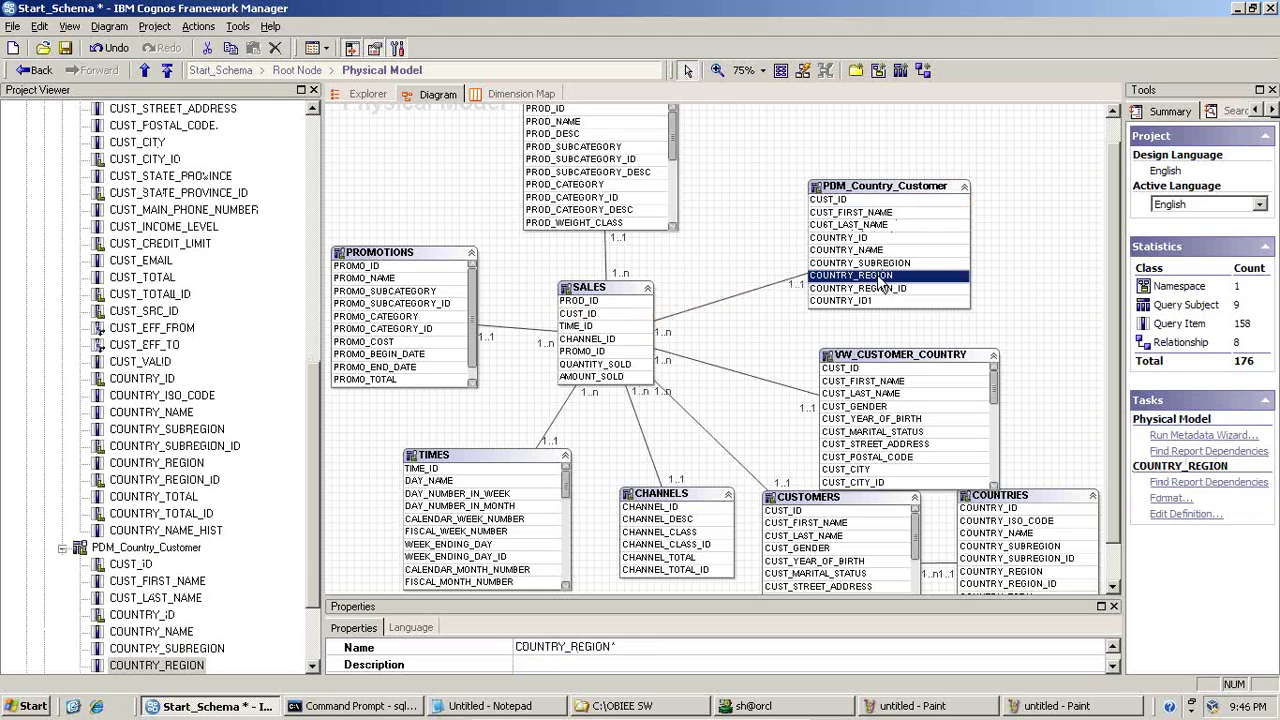
pyautogui.keyDown('ctrl'); pyautogui.click(618, 377); pyautogui.keyUp('ctrl')
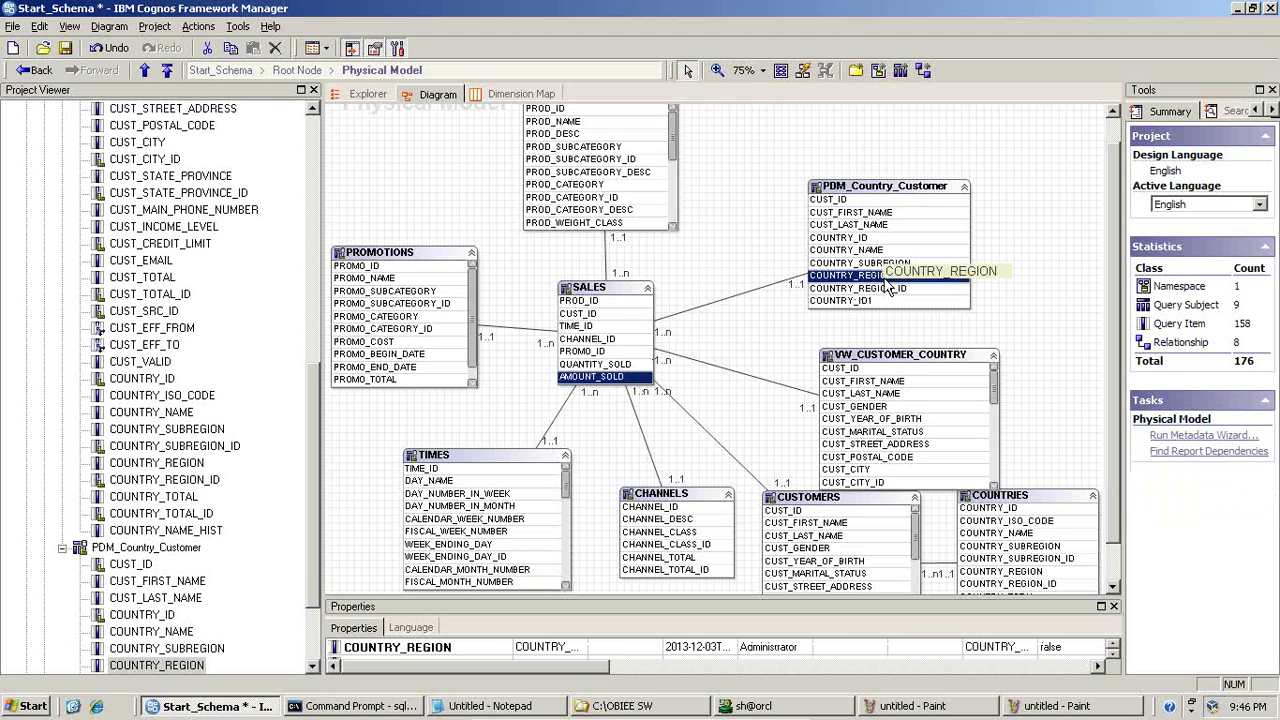
pyautogui.rightClick(853, 288)
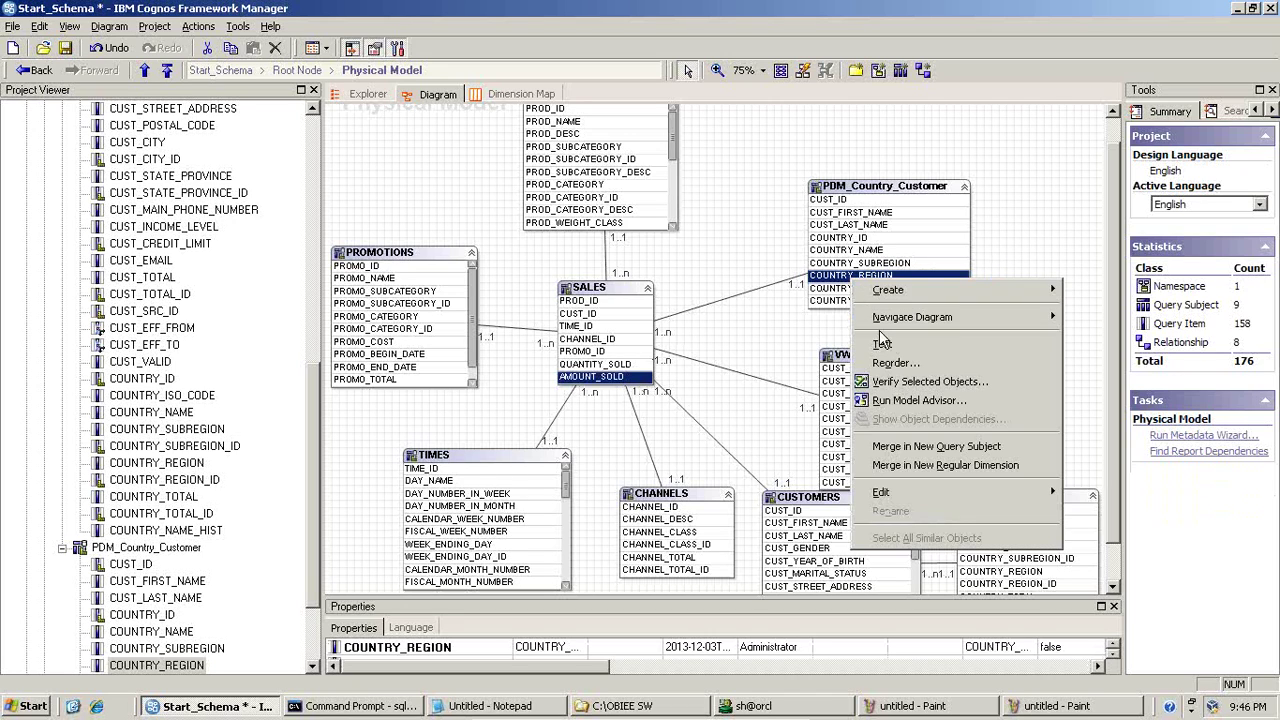
pyautogui.click(862, 350)
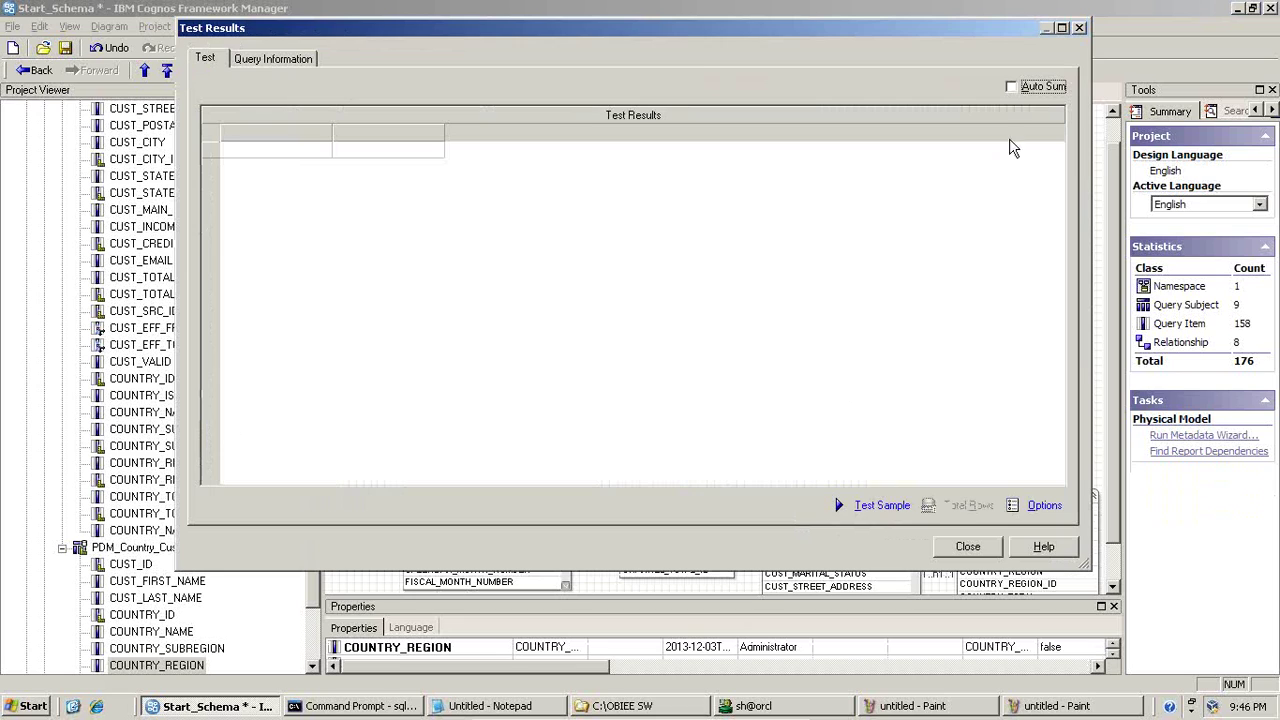
pyautogui.click(1033, 90)
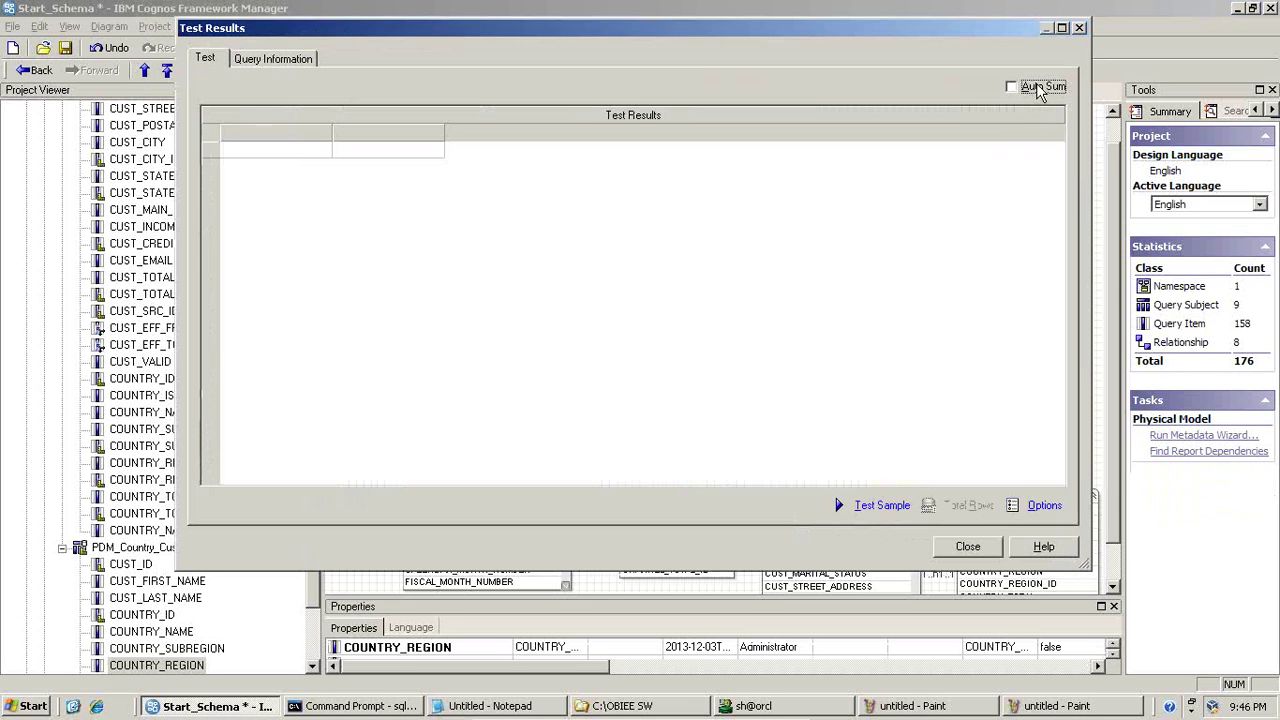
pyautogui.click(882, 505)
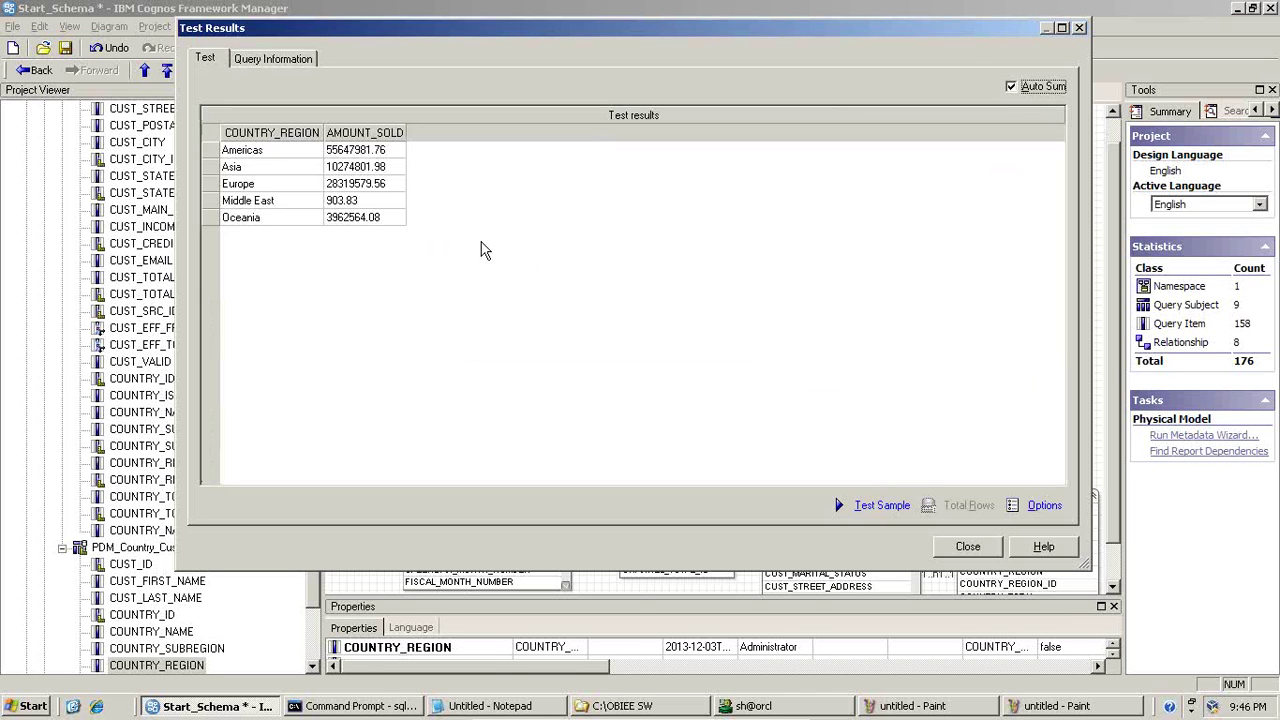
# - Switch to Paint, crop the new test results table from a screenshot and place it below the earlier results in the comparison image
pyautogui.click(878, 704)
pyautogui.hotkey('ctrl', 'v')
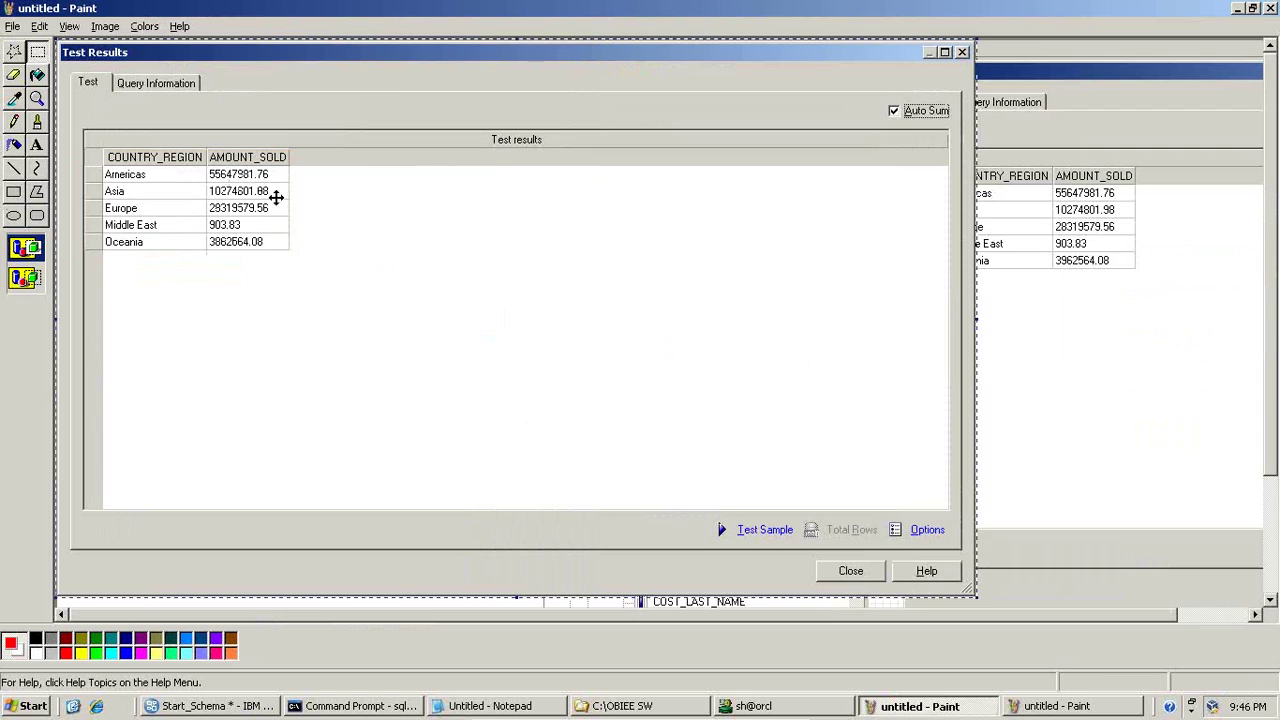
pyautogui.click(38, 52)
pyautogui.moveTo(83, 124); pyautogui.dragTo(303, 271)
pyautogui.hotkey('ctrl', 'x')
pyautogui.click(1022, 702)
pyautogui.hotkey('ctrl', 'v')
pyautogui.moveTo(132, 120)
pyautogui.mouseDown()
pyautogui.moveTo(758, 465)
pyautogui.moveTo(752, 430)
pyautogui.mouseUp()
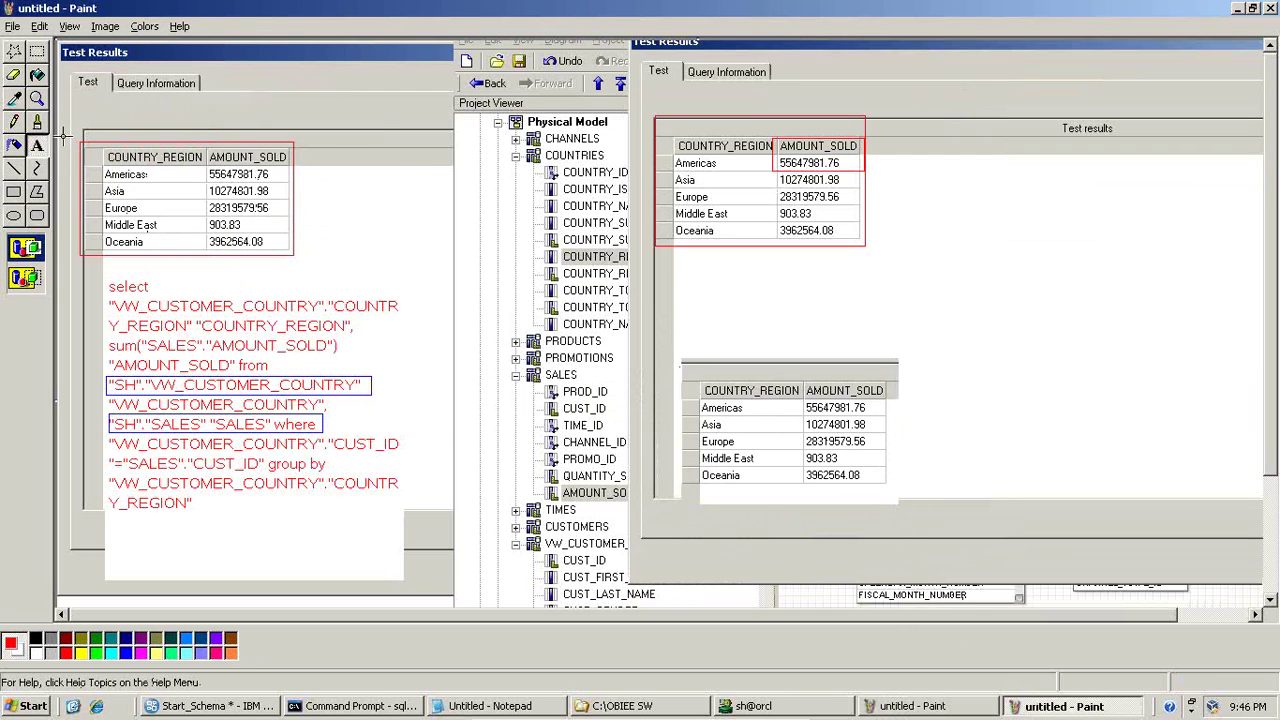
# - Label the database view results "By Using Database View" and the newly pasted table "By denormalizing at FM Layer"
pyautogui.moveTo(73, 80); pyautogui.dragTo(396, 106)
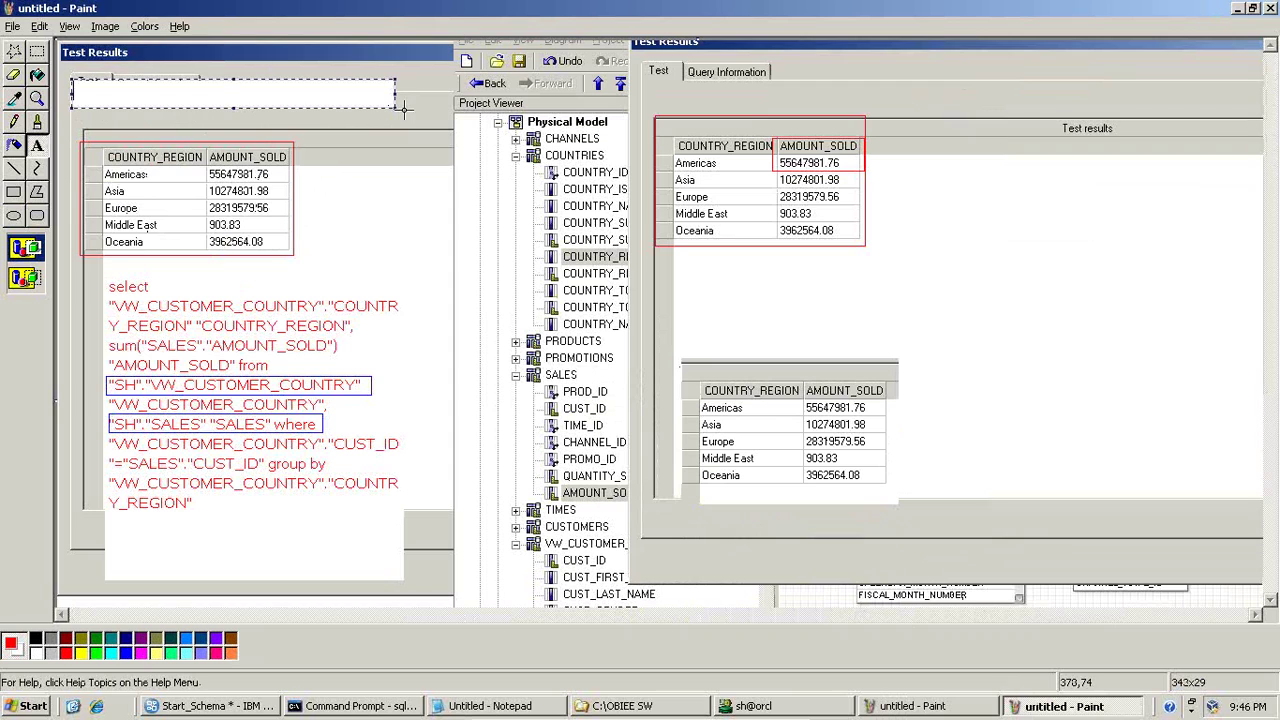
pyautogui.write('By Using ')
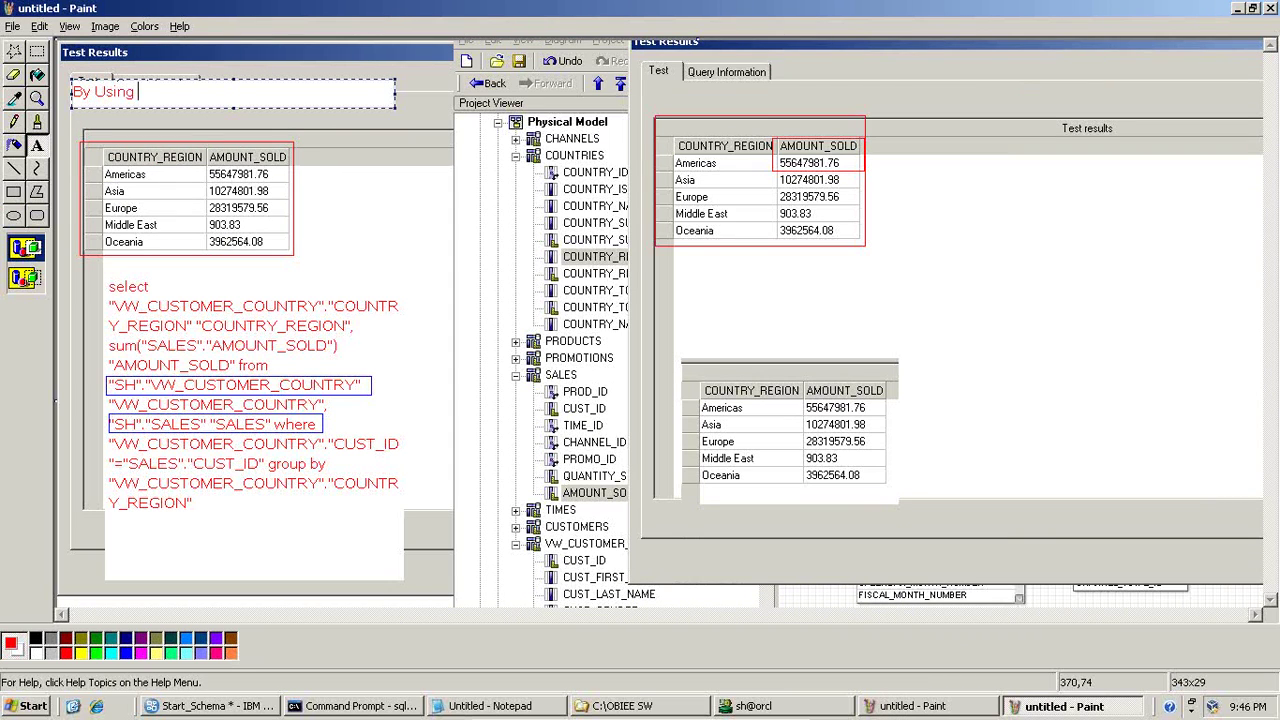
pyautogui.write('Database View')
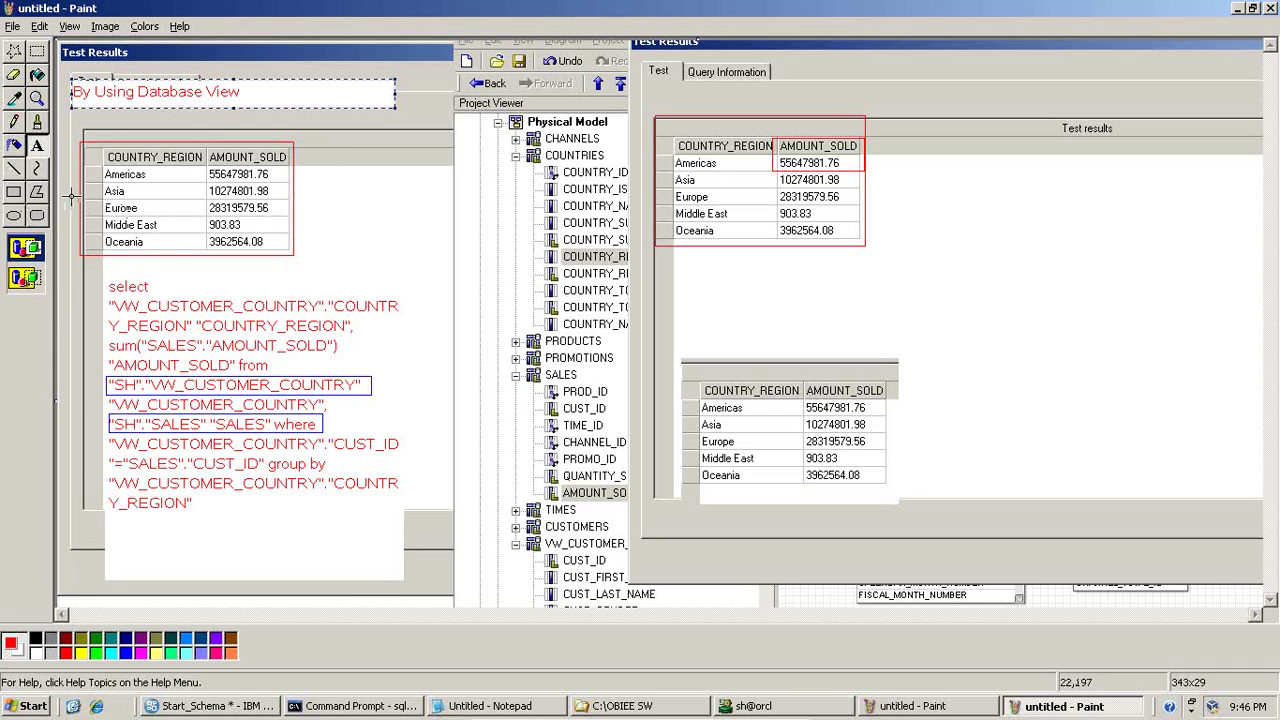
pyautogui.click(37, 146)
pyautogui.moveTo(683, 315)
pyautogui.mouseDown()
pyautogui.moveTo(757, 357)
pyautogui.moveTo(1000, 357)
pyautogui.moveTo(1038, 342)
pyautogui.mouseUp()
pyautogui.write('By denormalizing at FM Layer')
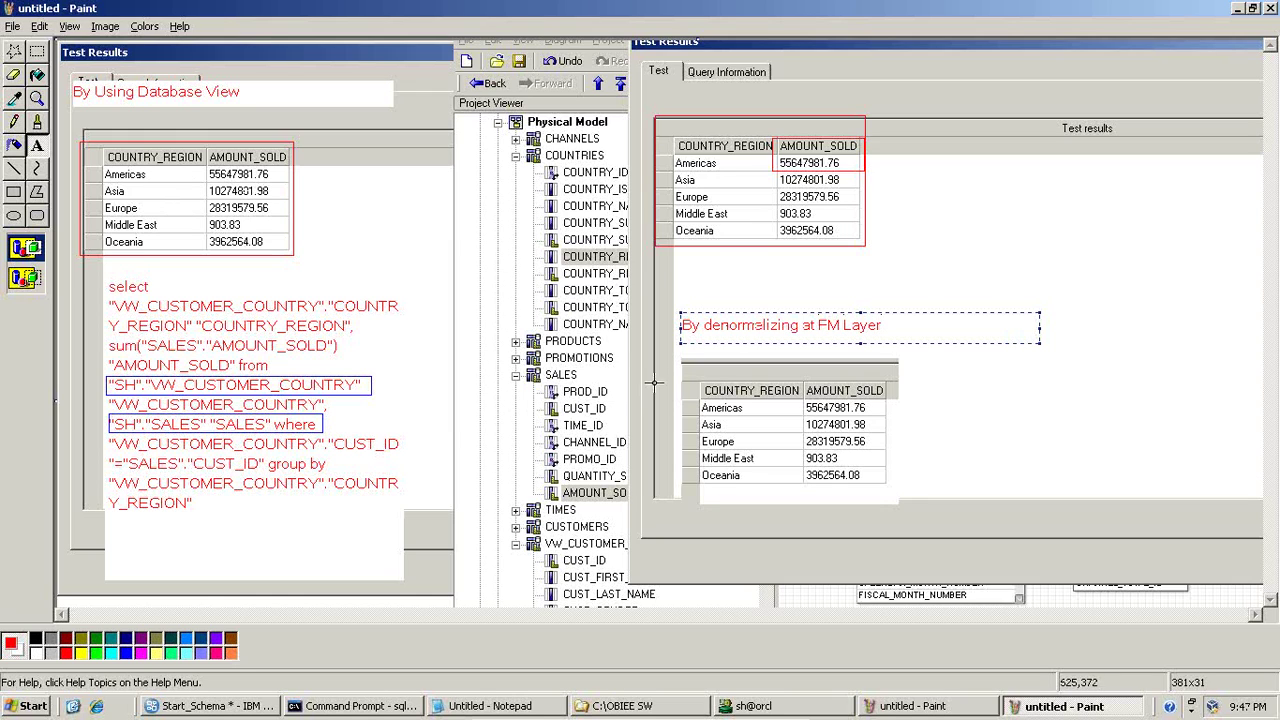
# - Draw a red rectangle around the results table below the "By denormalizing at FM Layer" label
pyautogui.moveTo(665, 380); pyautogui.dragTo(899, 510)
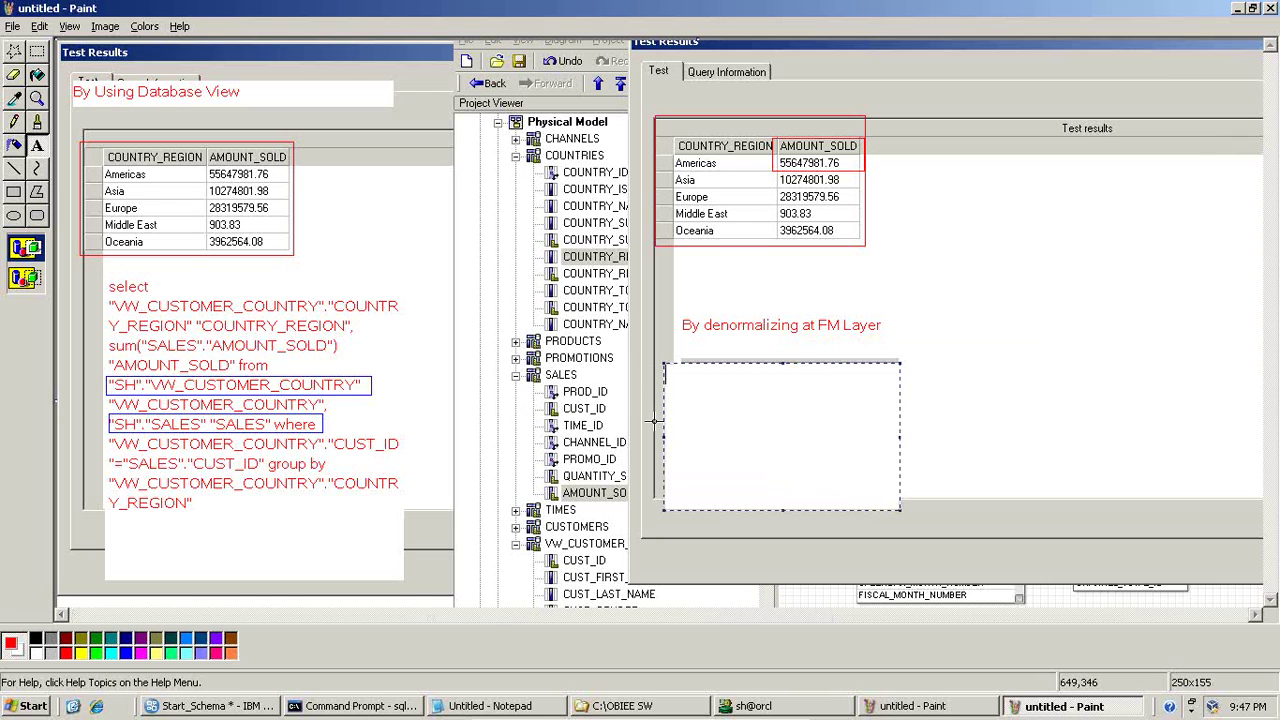
pyautogui.click(350, 311)
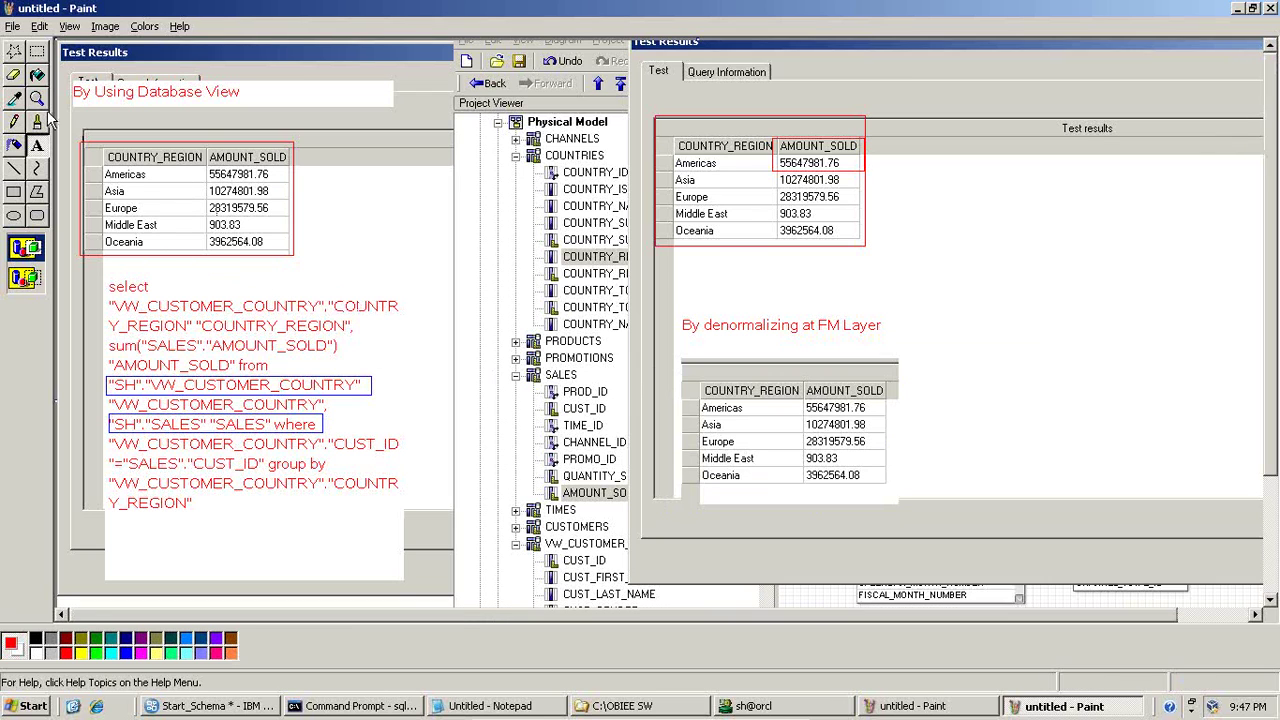
pyautogui.click(14, 192)
pyautogui.moveTo(667, 341)
pyautogui.mouseDown()
pyautogui.moveTo(924, 496)
pyautogui.moveTo(940, 520)
pyautogui.moveTo(924, 515)
pyautogui.mouseUp()
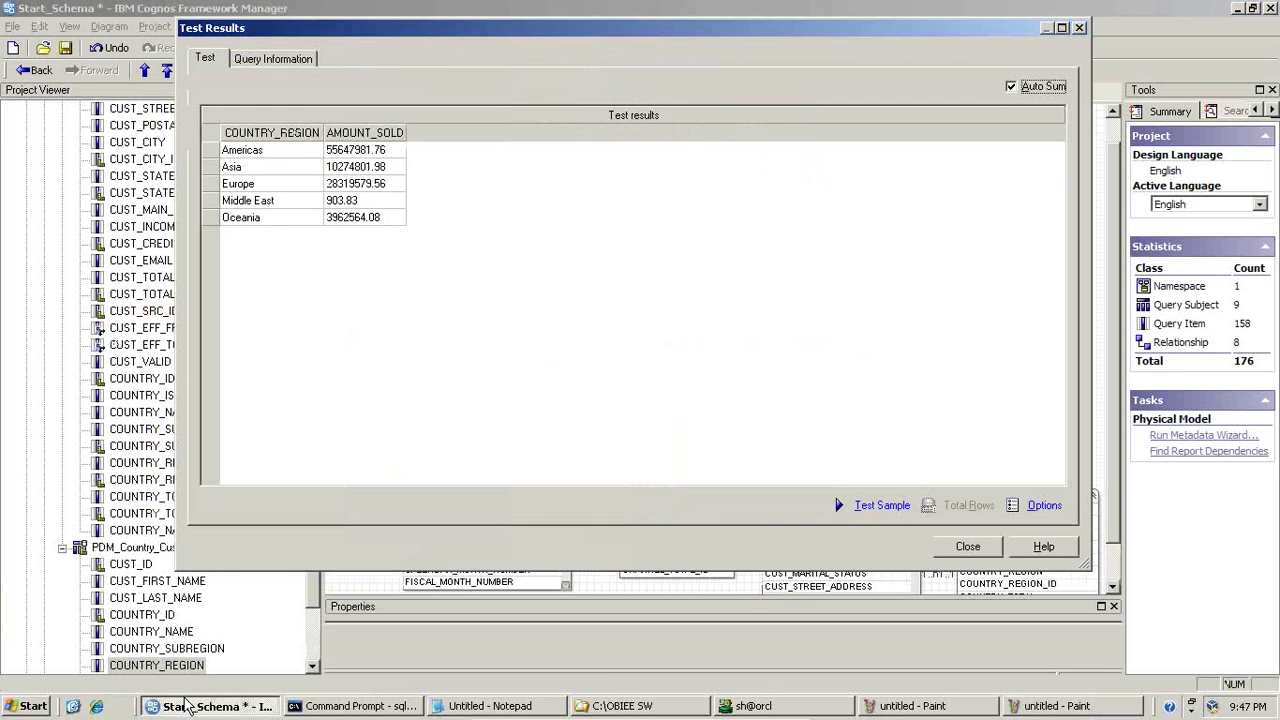
# - Return to Framework Manager, close the test results and move VW_CUSTOMER_COUNTRY clear of the CUSTOMERS and COUNTRIES boxes
pyautogui.click(180, 706)
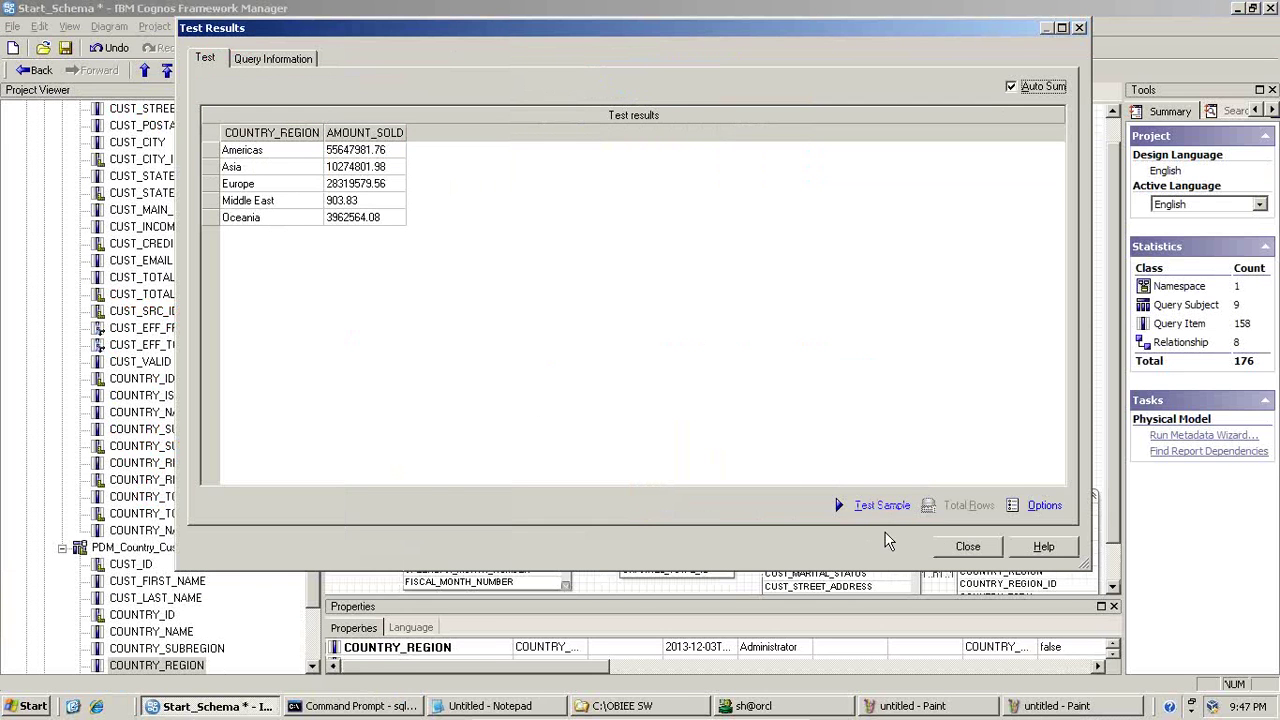
pyautogui.click(968, 546)
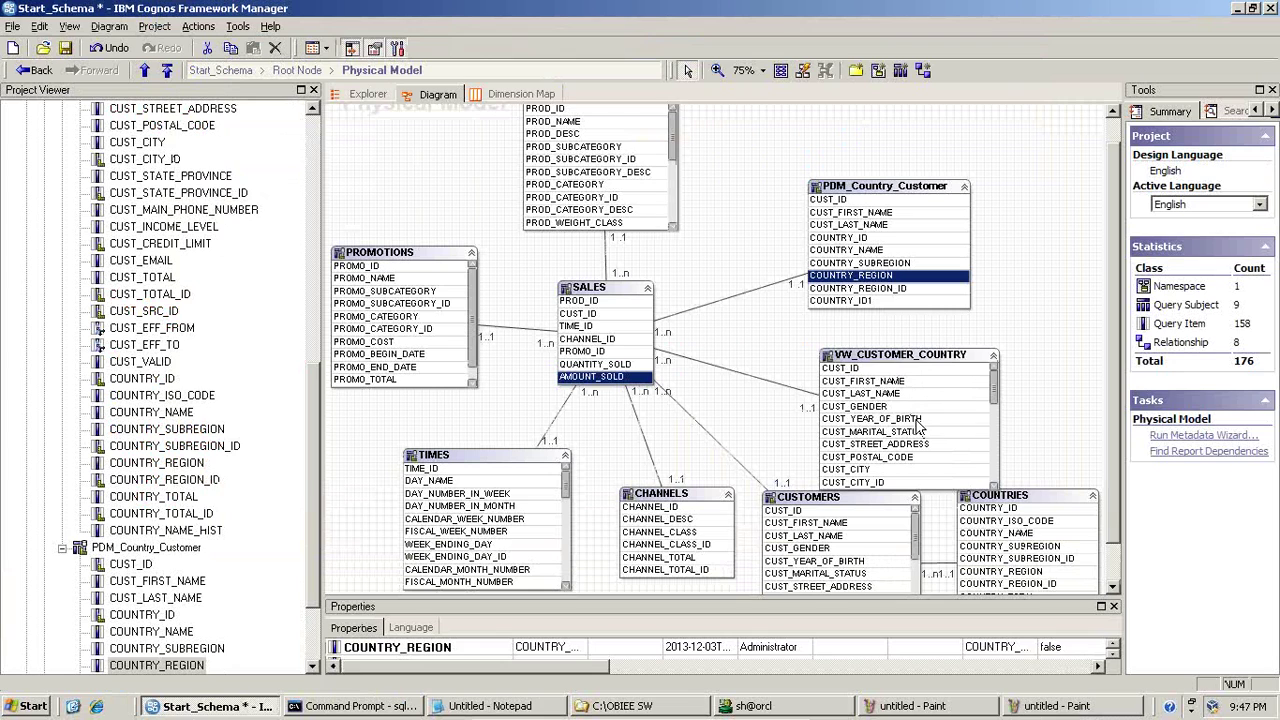
pyautogui.moveTo(900, 366); pyautogui.dragTo(875, 341)
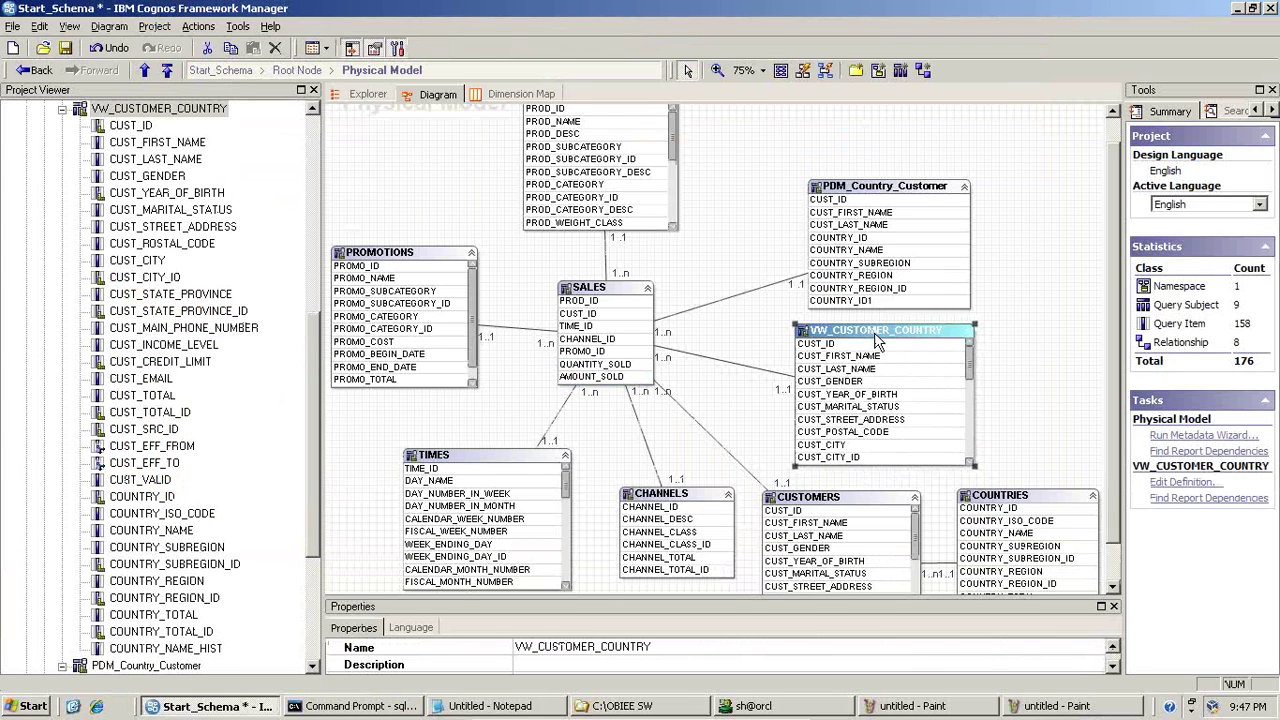
# - Collapse the expanded query subjects under Physical Model in the project tree and expand the Business Model namespace
pyautogui.click(62, 108)
pyautogui.click(62, 243)
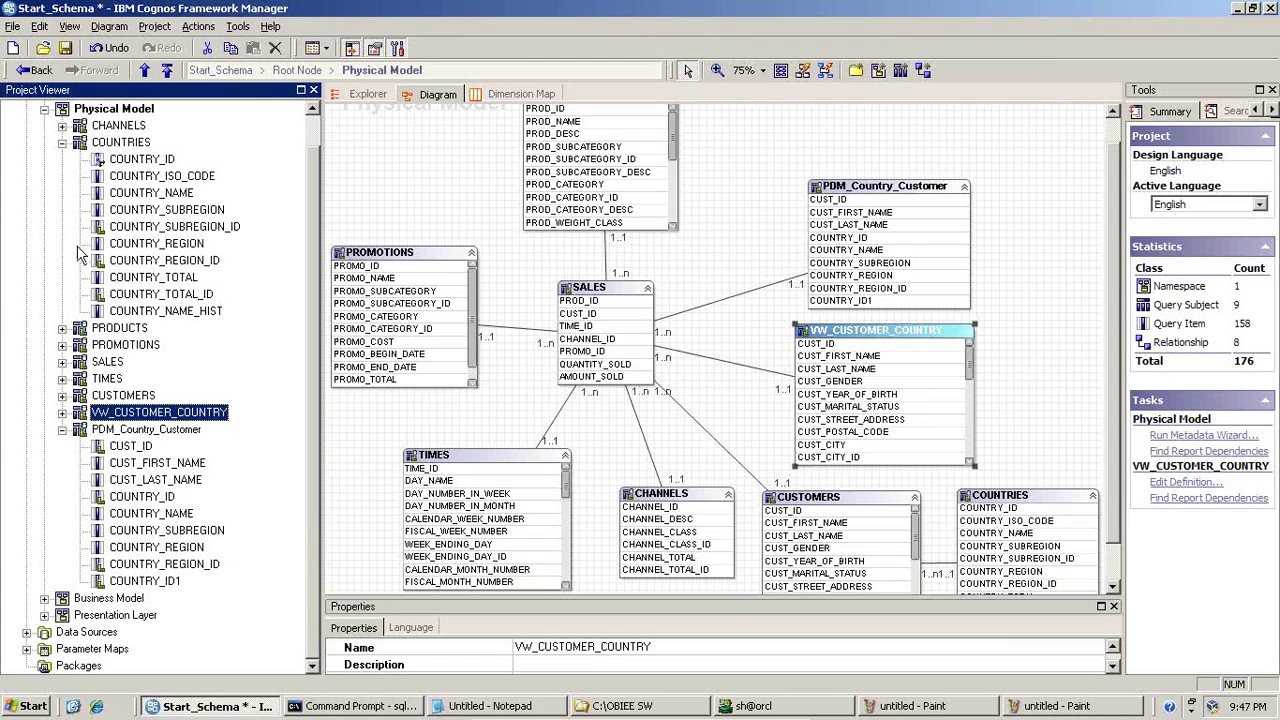
pyautogui.click(62, 142)
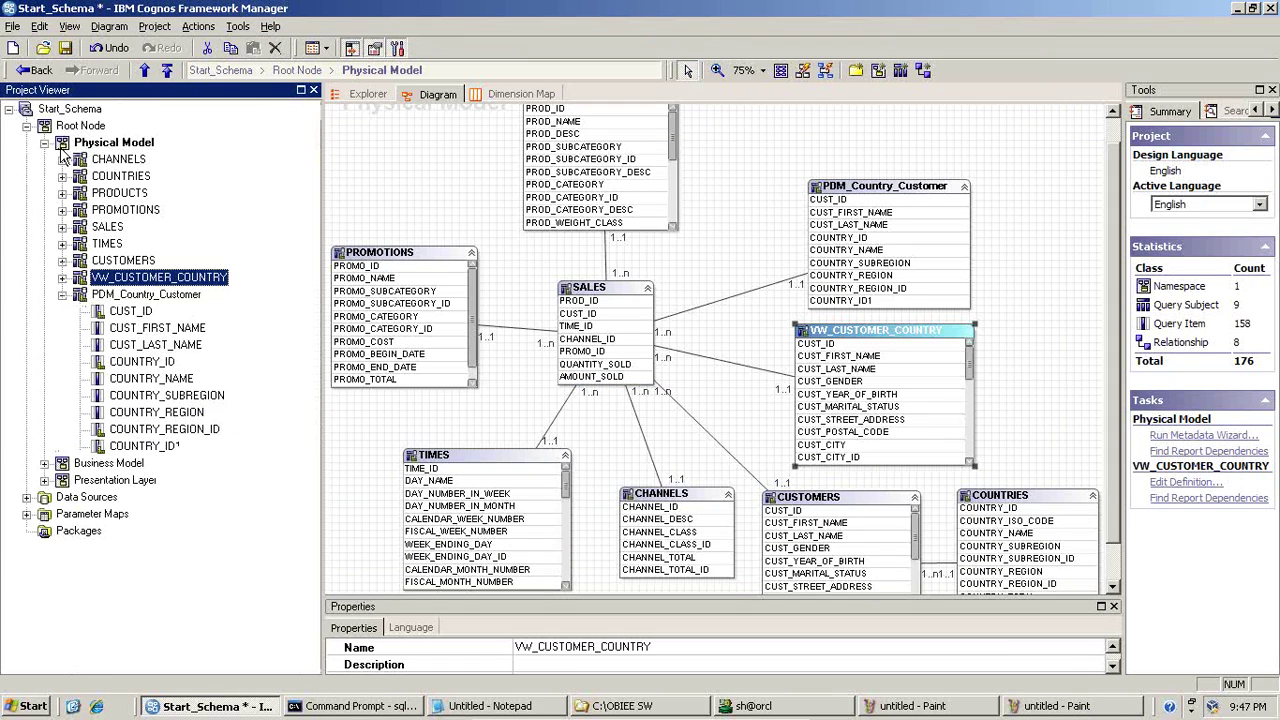
pyautogui.click(62, 294)
pyautogui.click(44, 312)
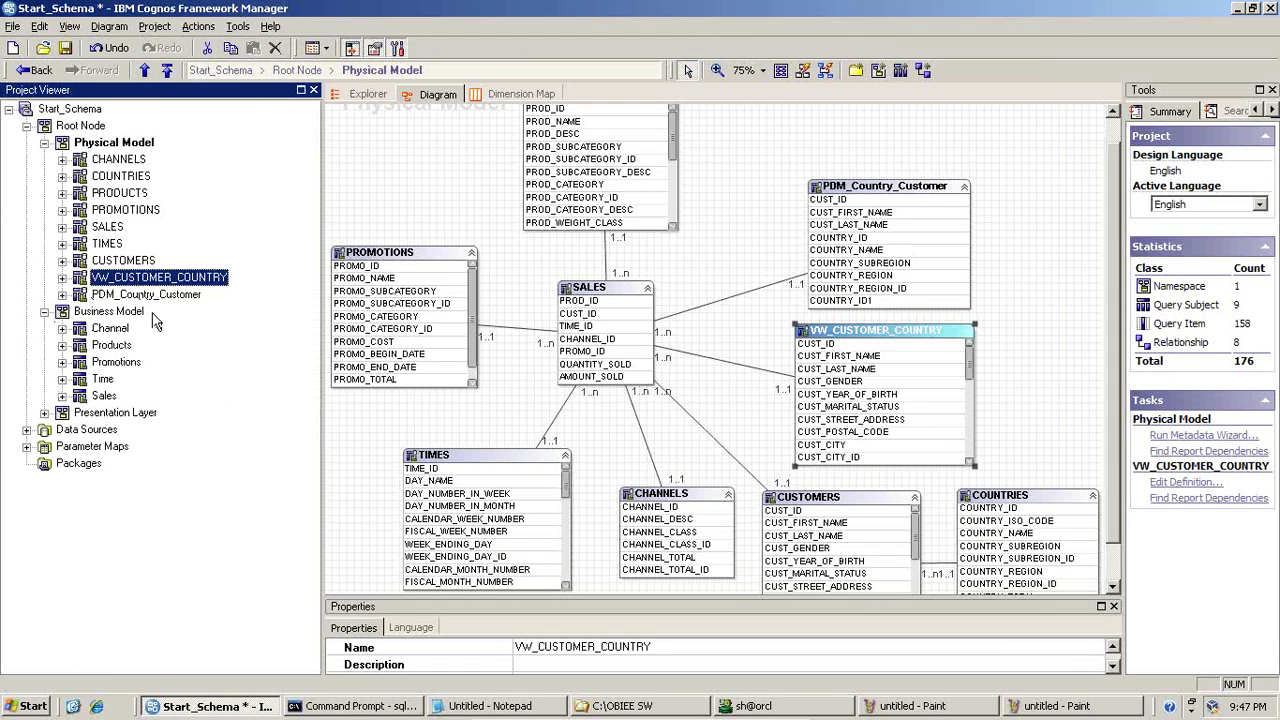
pyautogui.click(880, 195)
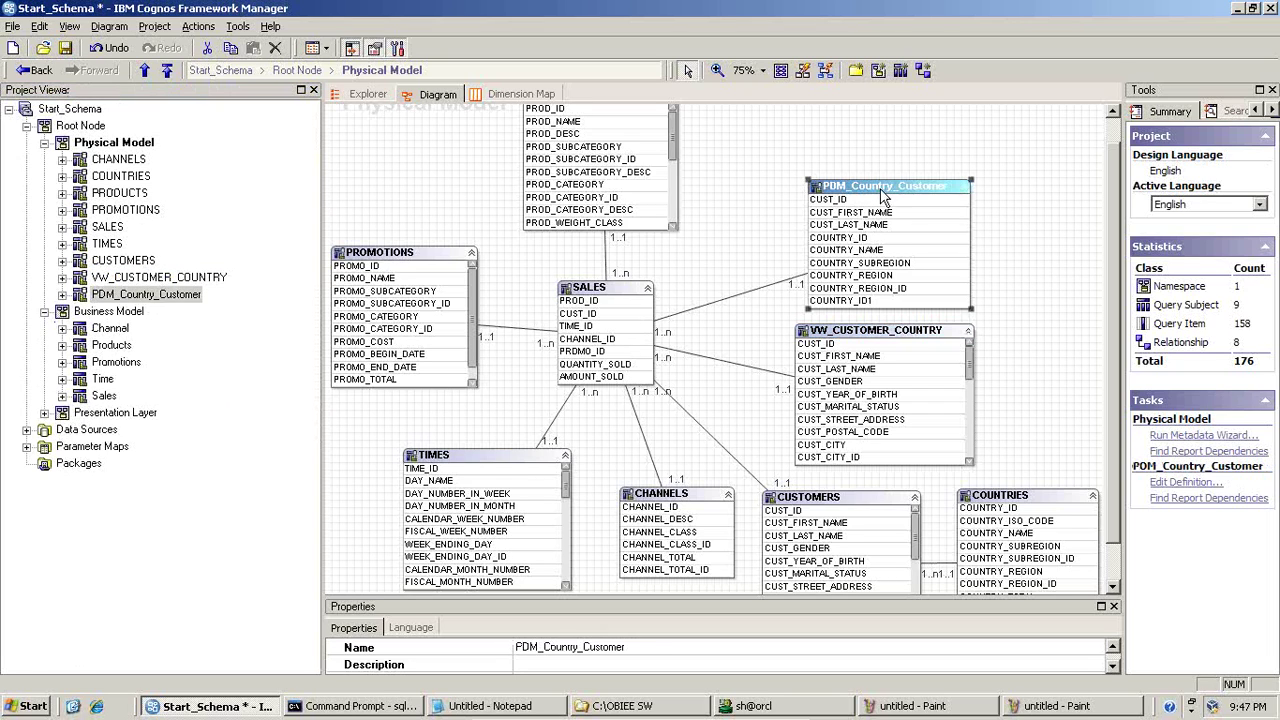
pyautogui.click(879, 318)
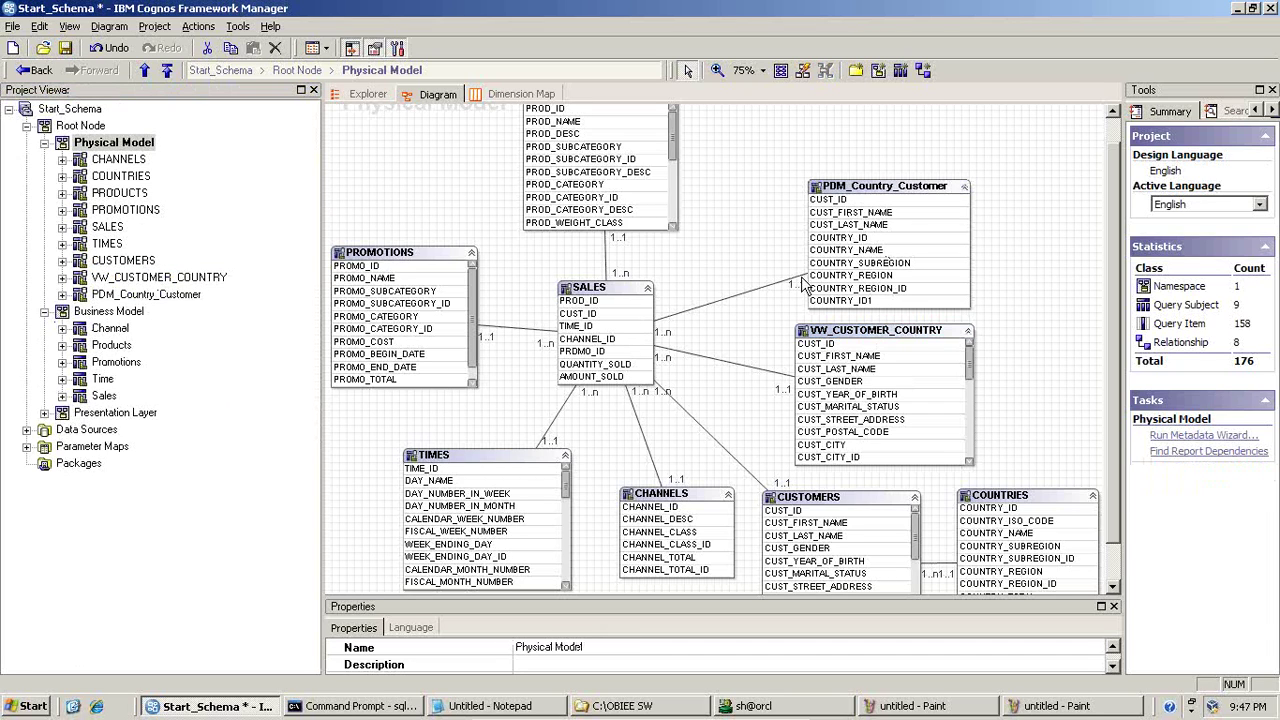
# - Open the Business Model diagram and spread out the Time, Promotions and Sales boxes so they no longer crowd each other
pyautogui.click(99, 312)
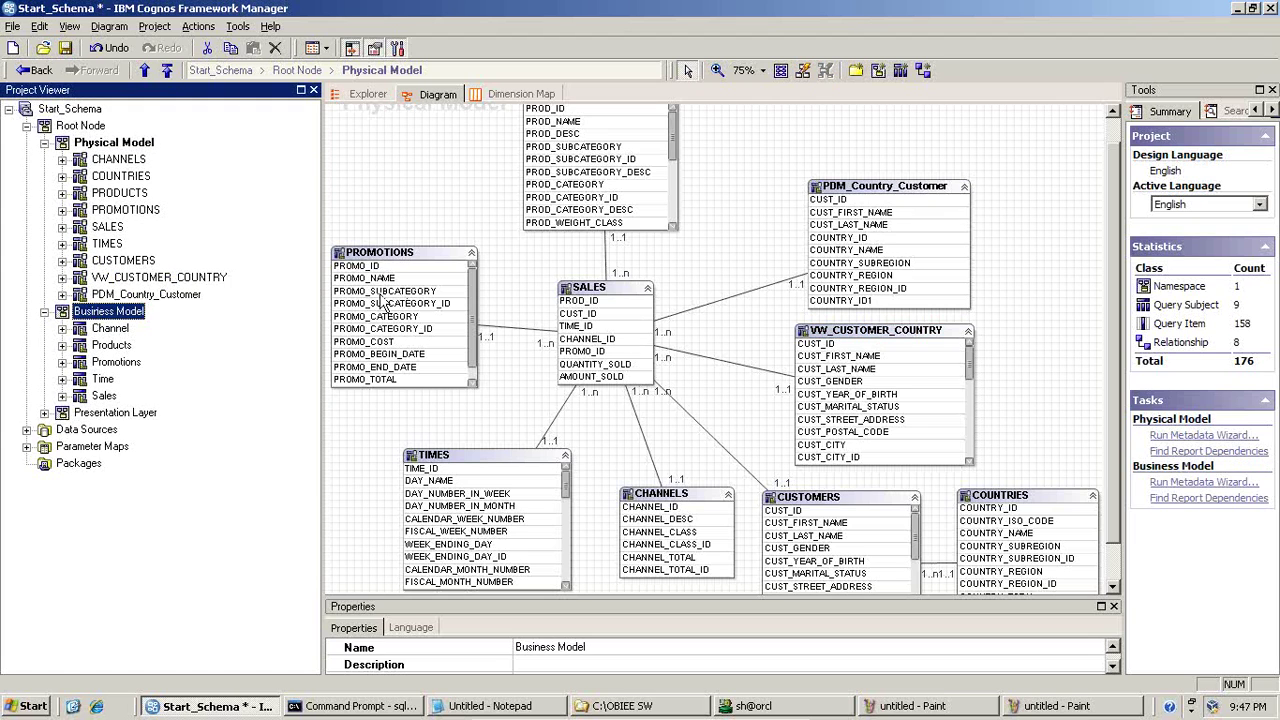
pyautogui.doubleClick(93, 318)
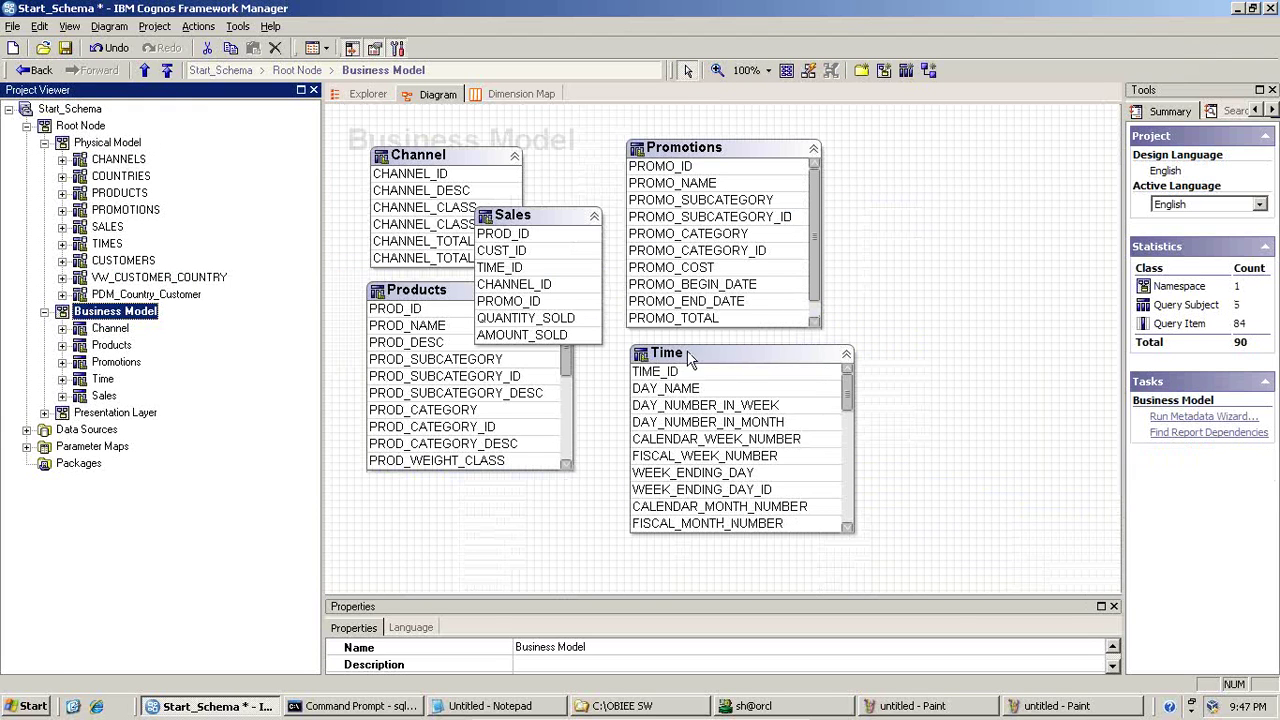
pyautogui.moveTo(690, 358); pyautogui.dragTo(698, 391)
pyautogui.moveTo(688, 152); pyautogui.dragTo(762, 153)
pyautogui.moveTo(583, 220); pyautogui.dragTo(658, 208)
pyautogui.rightClick(941, 212)
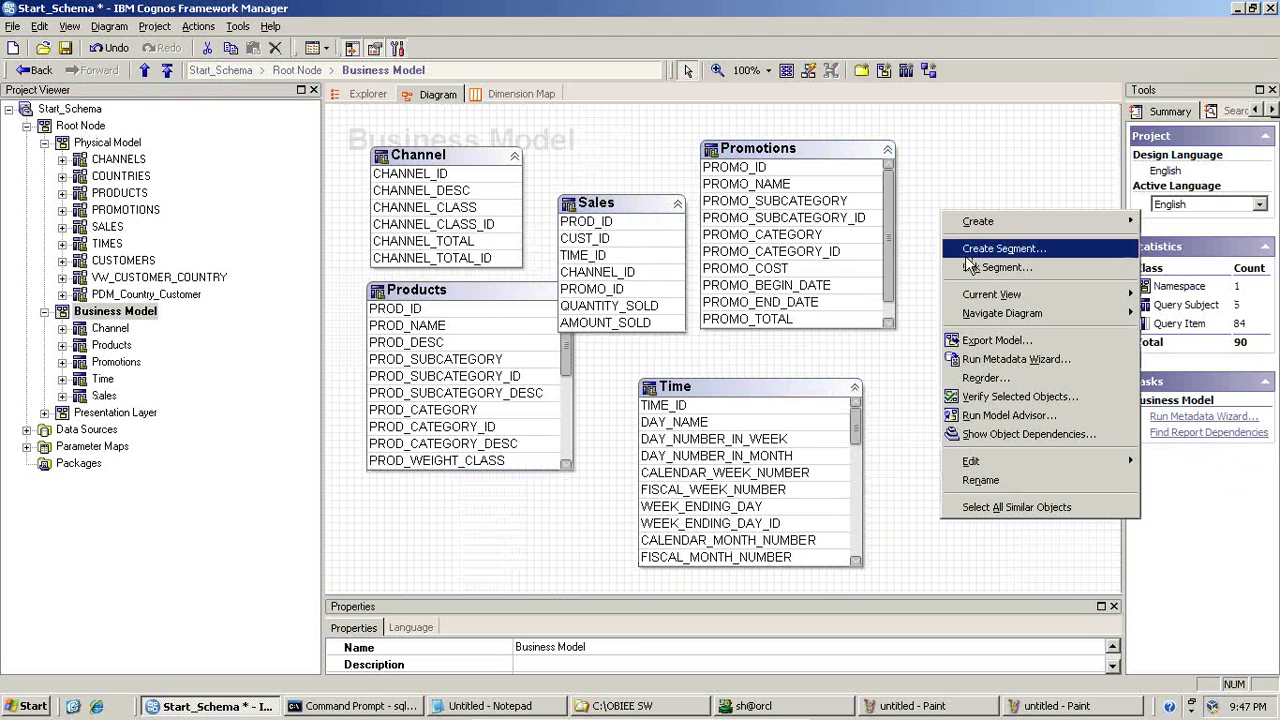
pyautogui.moveTo(993, 300)
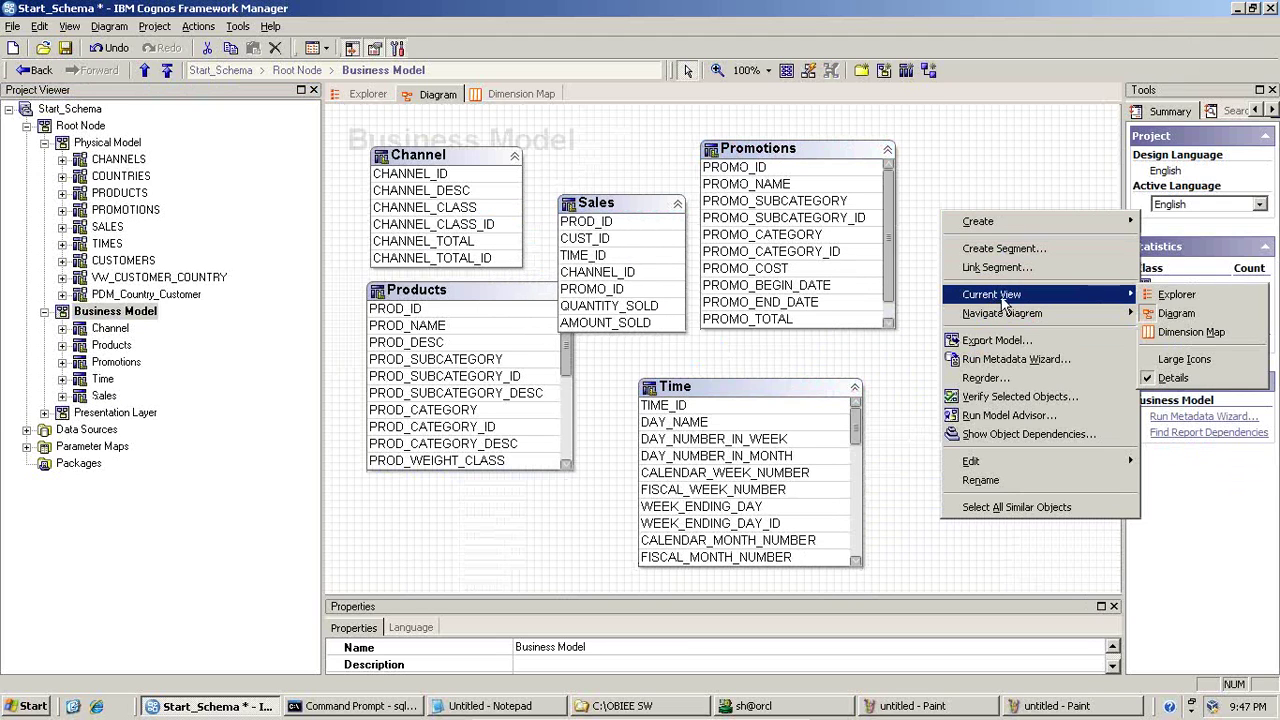
pyautogui.moveTo(1047, 230)
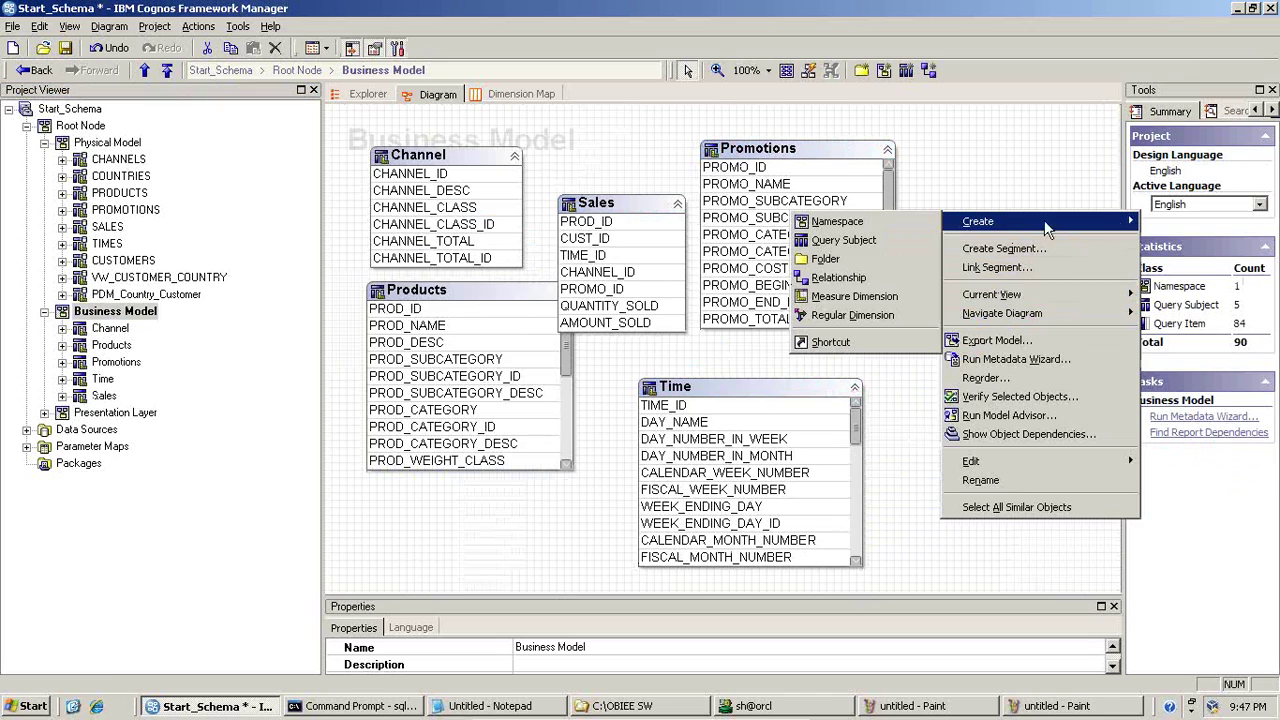
pyautogui.click(860, 241)
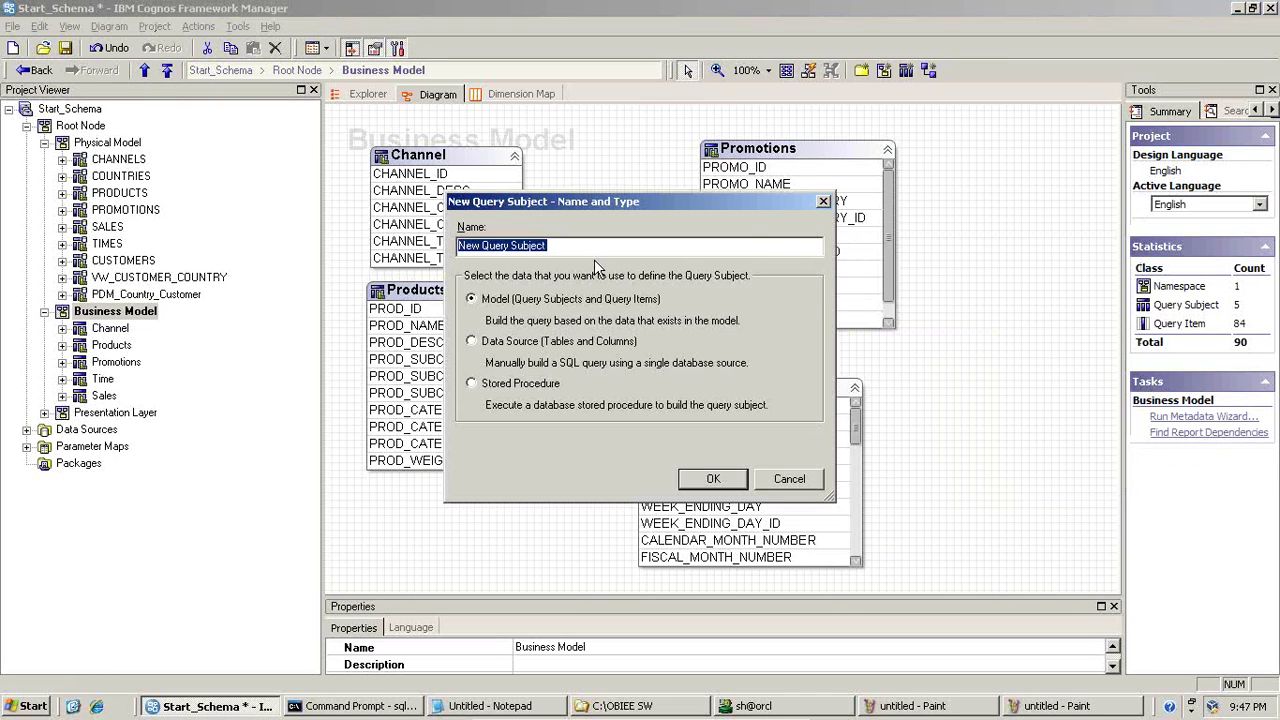
pyautogui.write('Country_Customer')
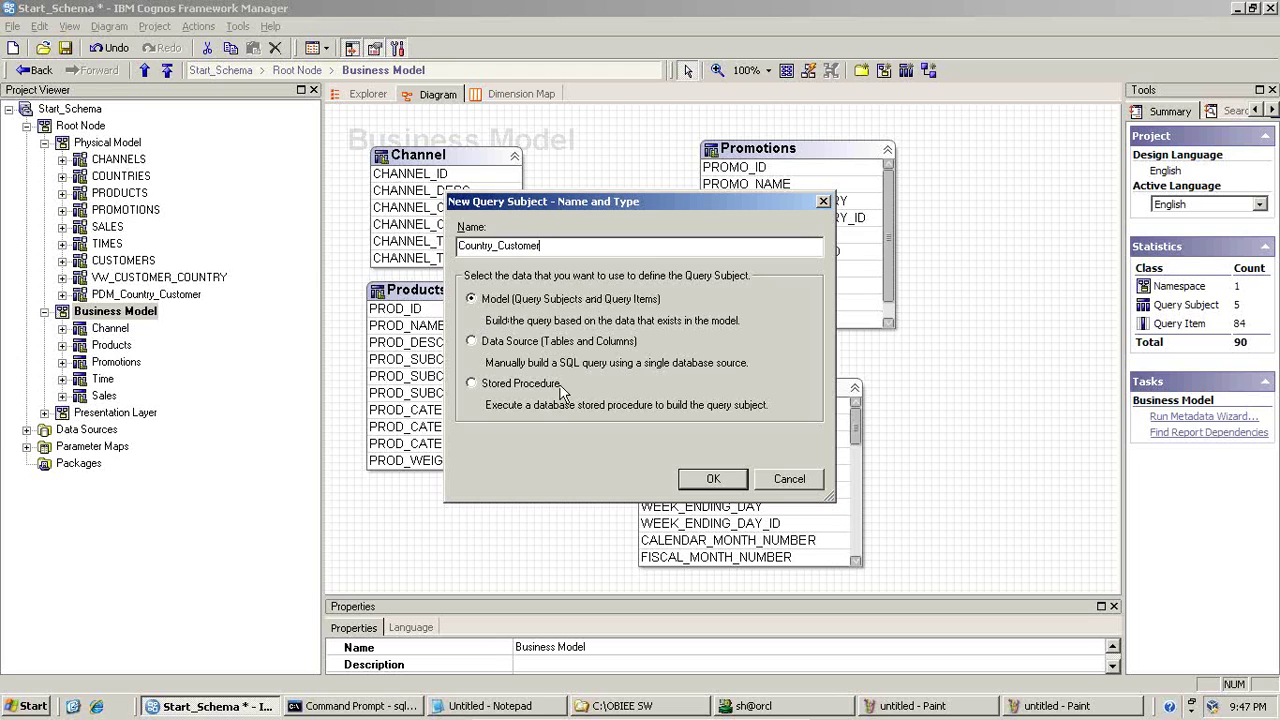
pyautogui.click(713, 479)
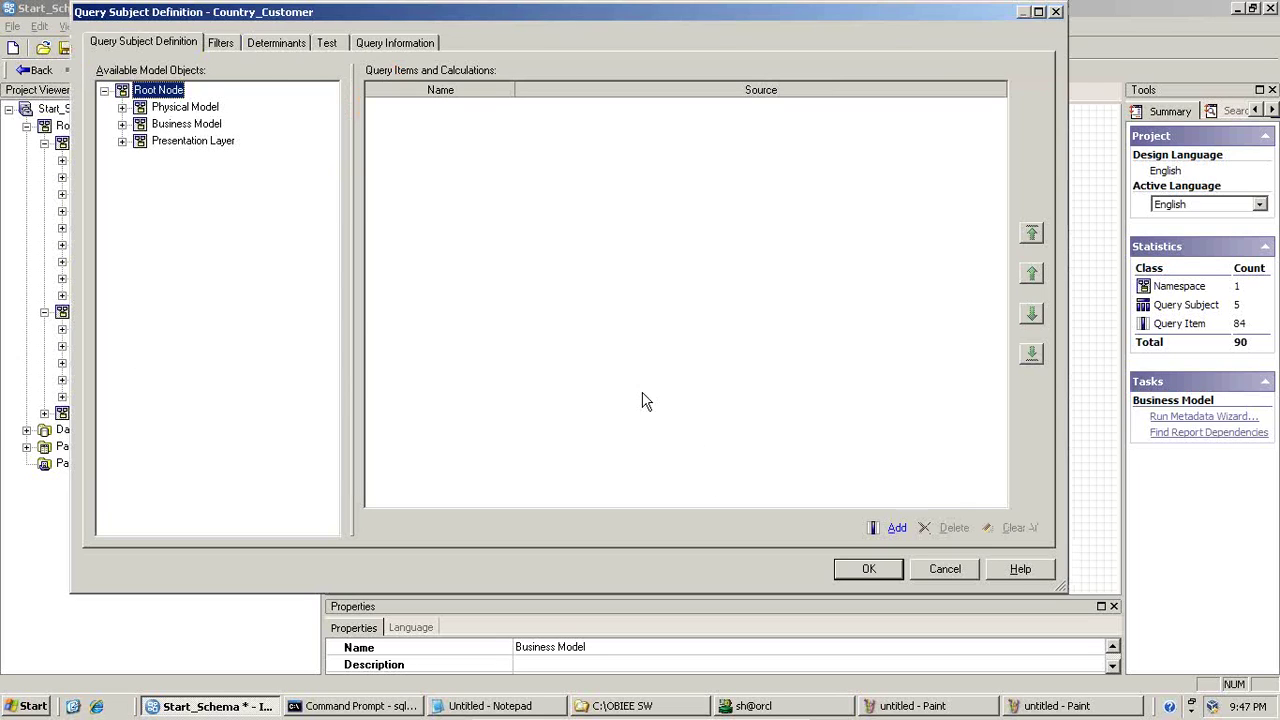
pyautogui.click(122, 124)
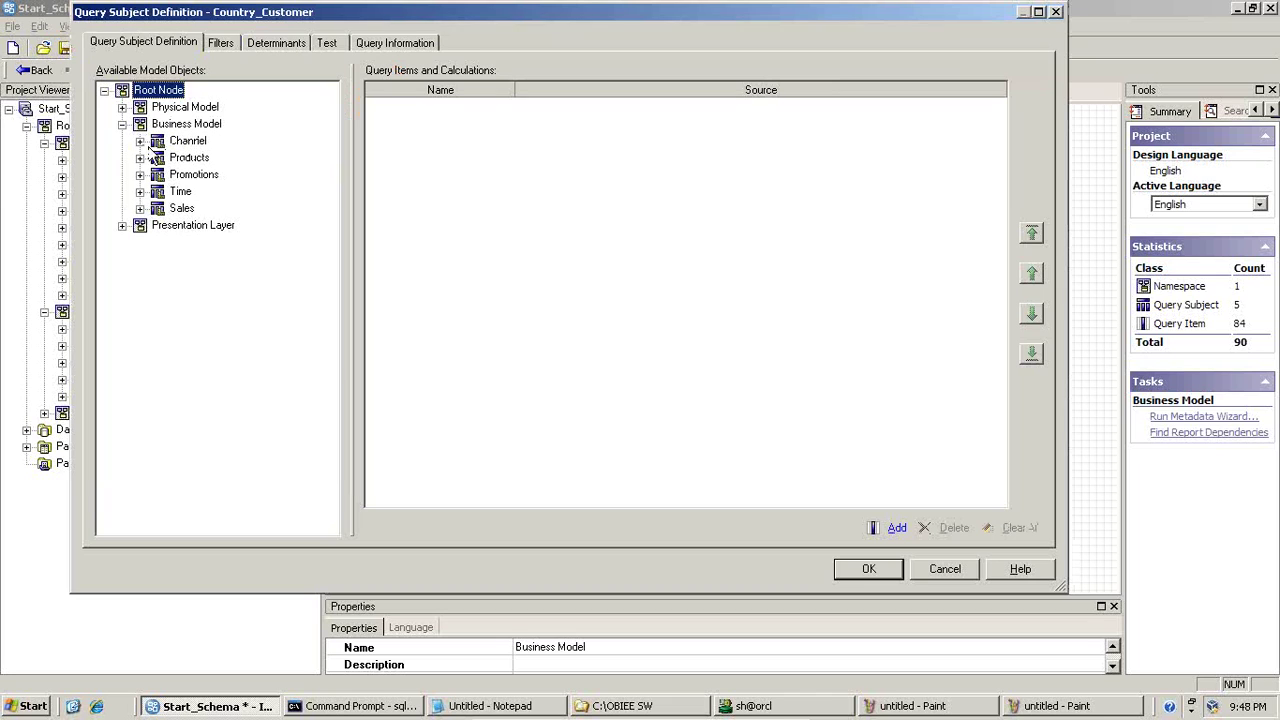
pyautogui.click(122, 107)
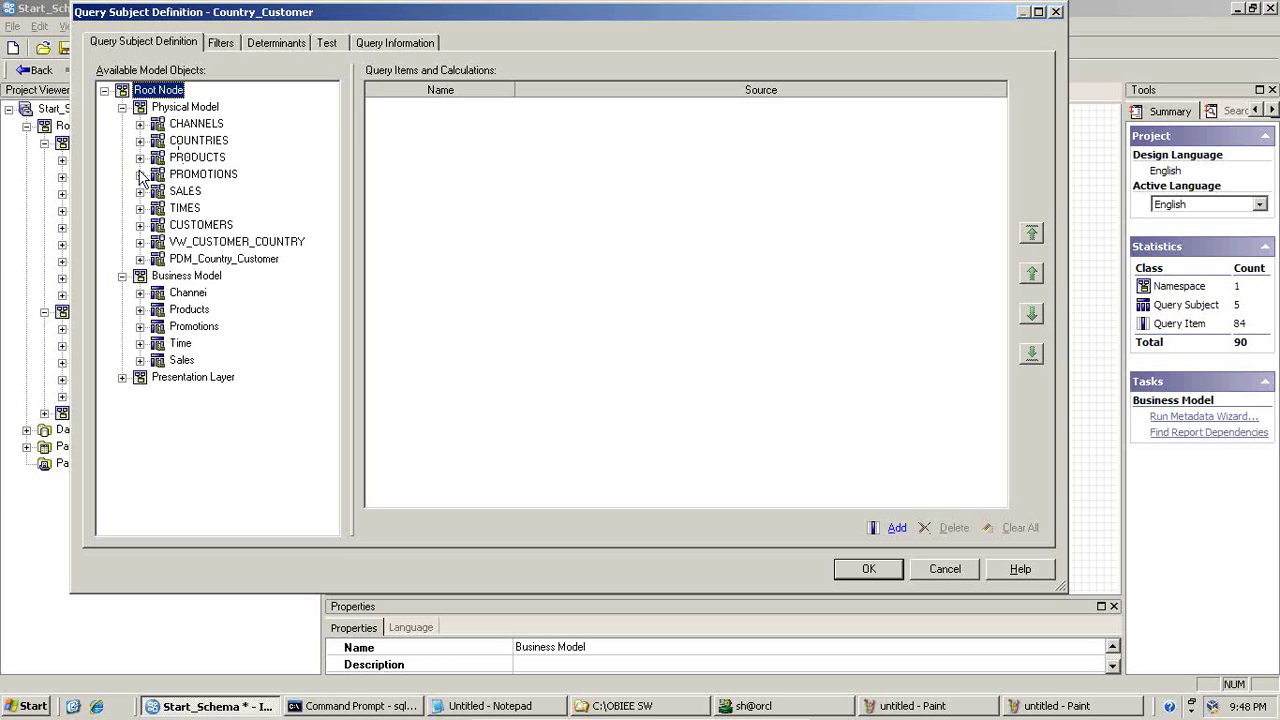
pyautogui.click(140, 225)
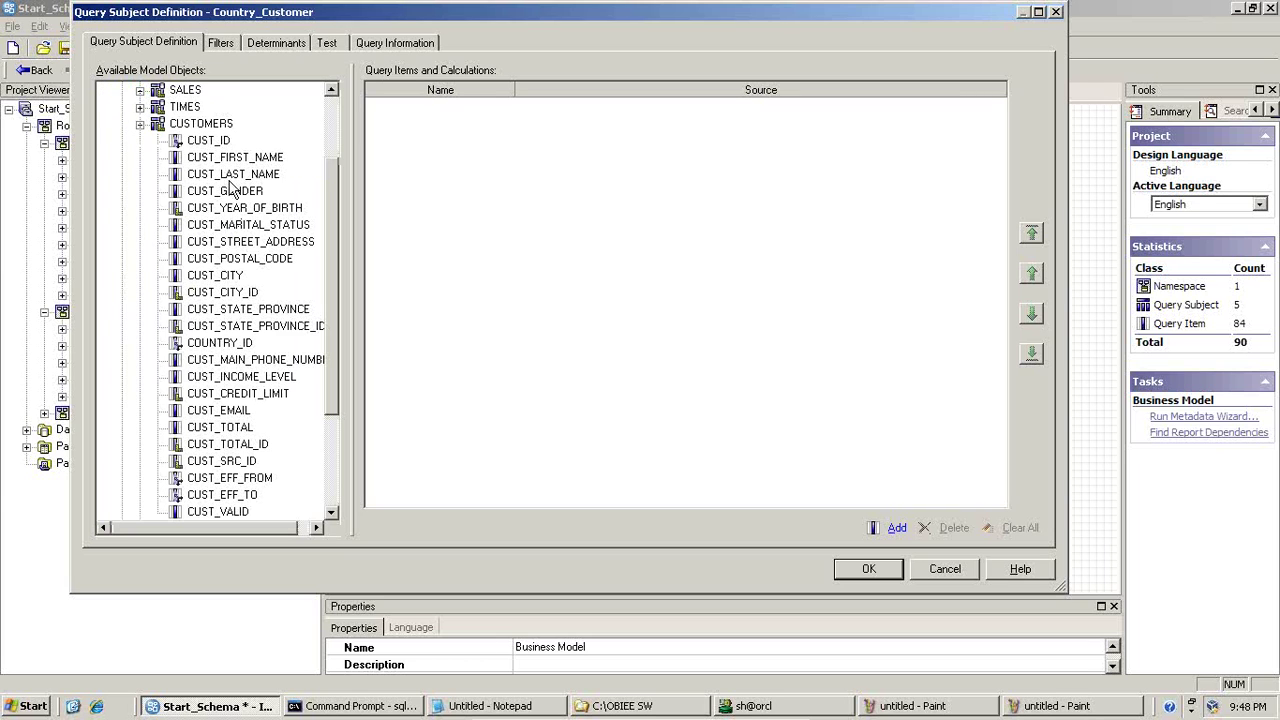
pyautogui.scroll(2, 230, 190)
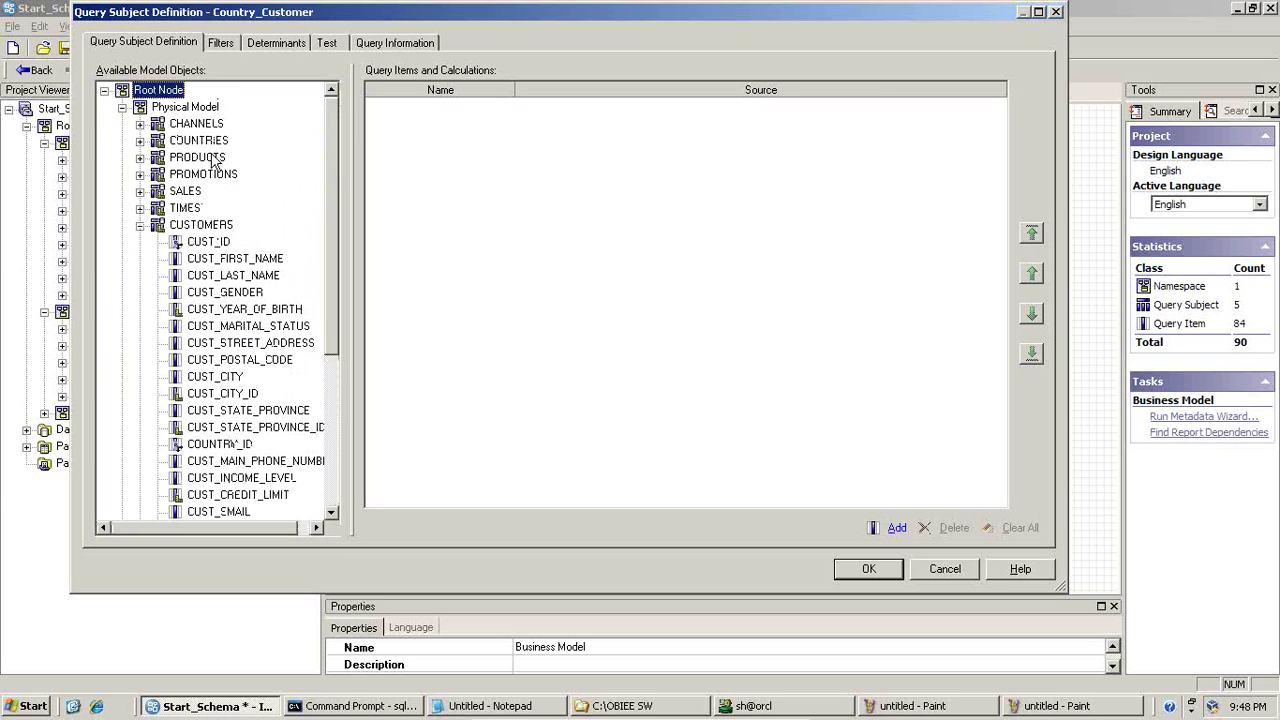
pyautogui.click(140, 225)
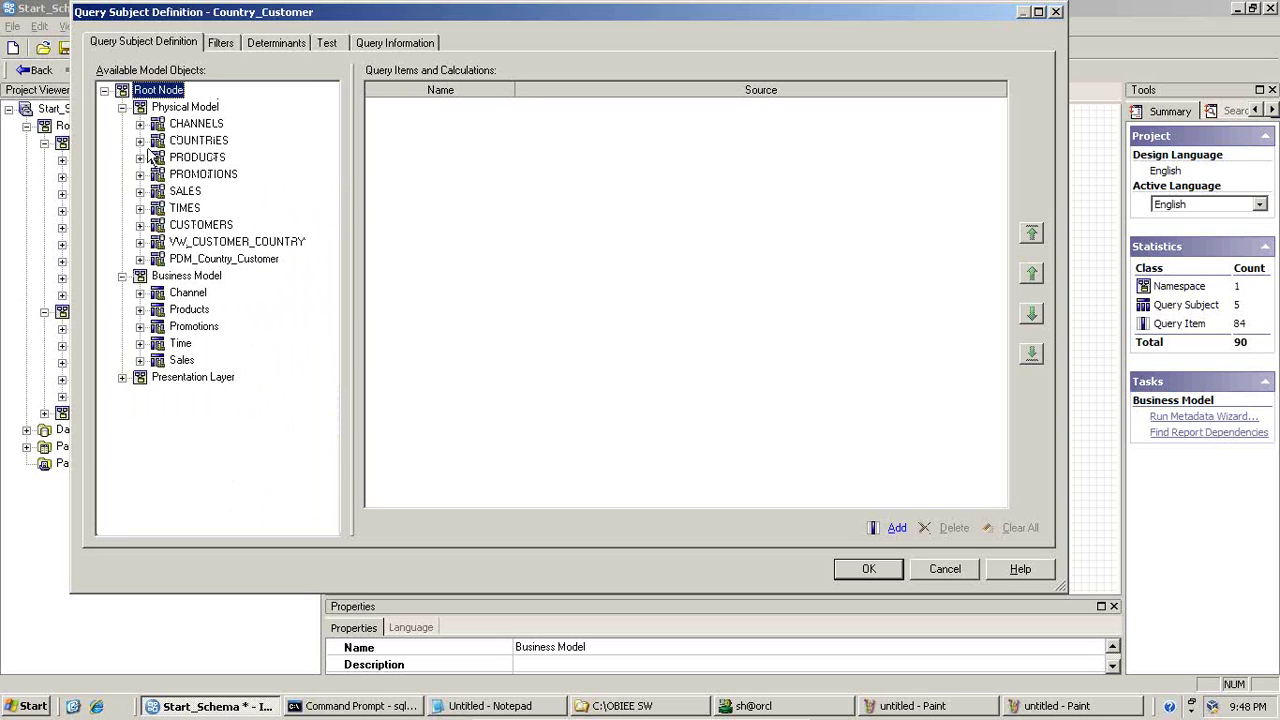
pyautogui.click(140, 225)
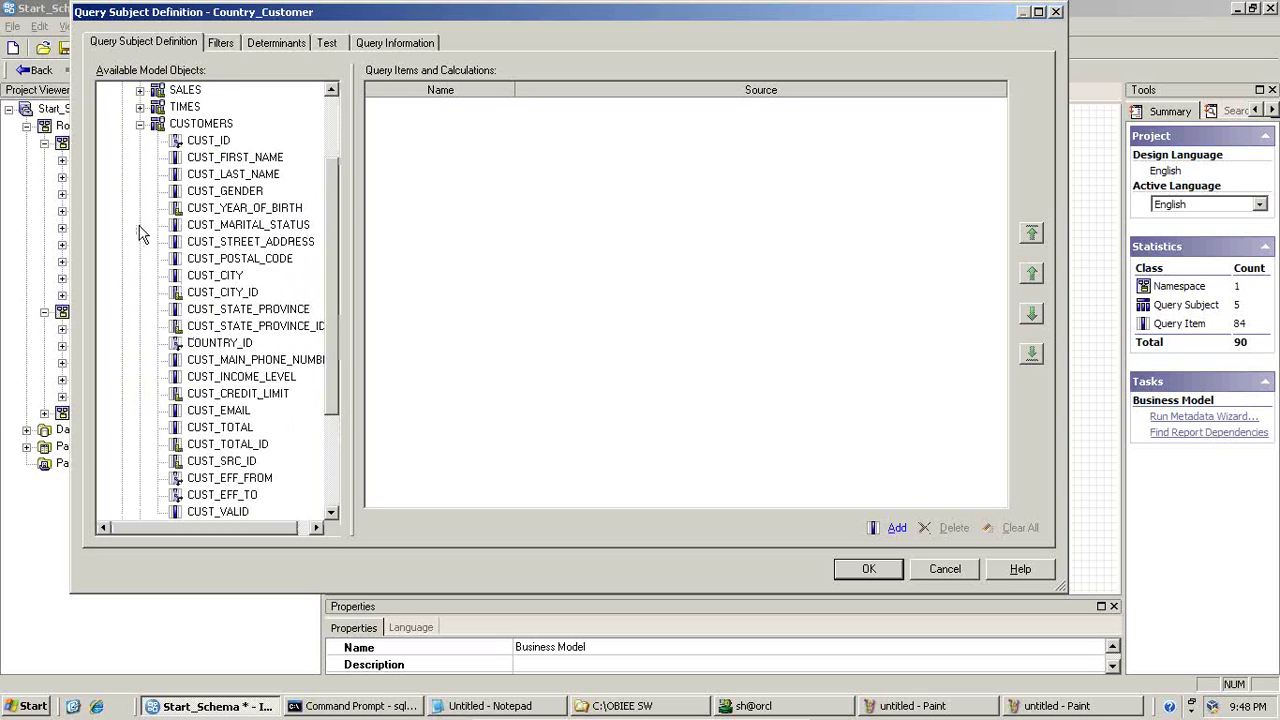
pyautogui.click(254, 176)
pyautogui.keyDown('ctrl'); pyautogui.click(256, 160); pyautogui.keyUp('ctrl')
pyautogui.hotkey('ctrl', 'a')
pyautogui.moveTo(248, 178); pyautogui.dragTo(445, 178)
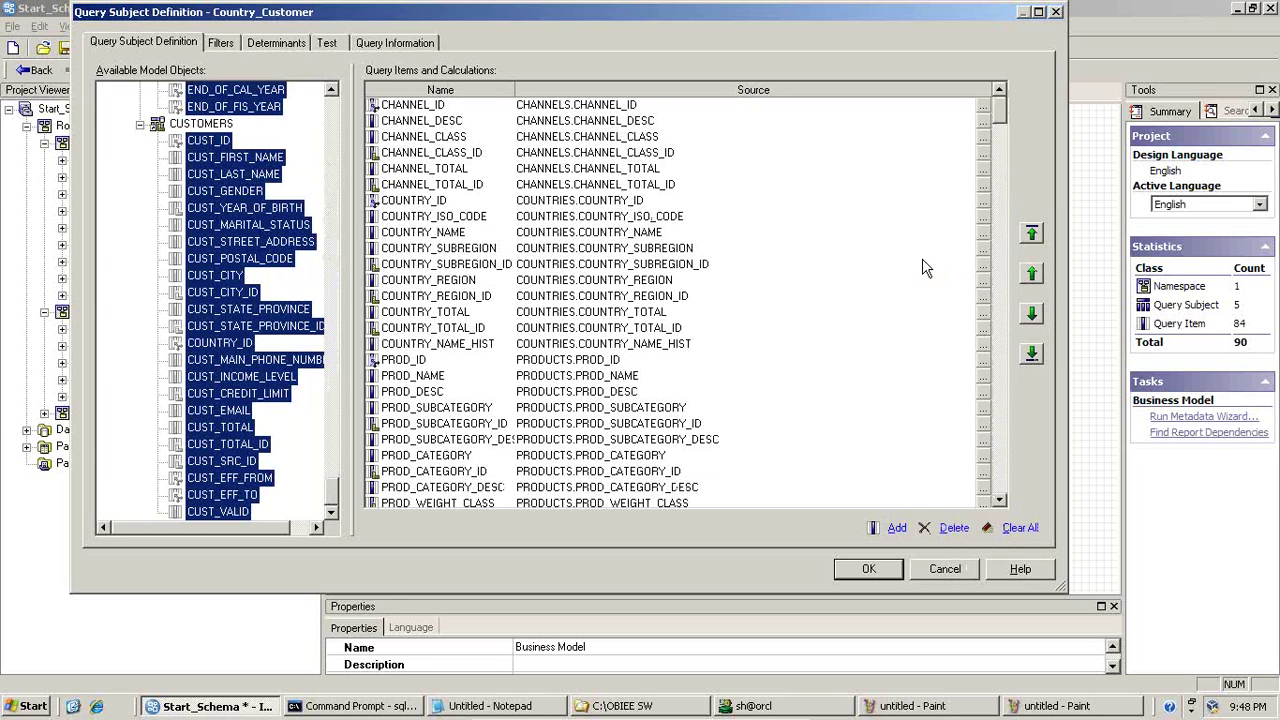
pyautogui.click(940, 571)
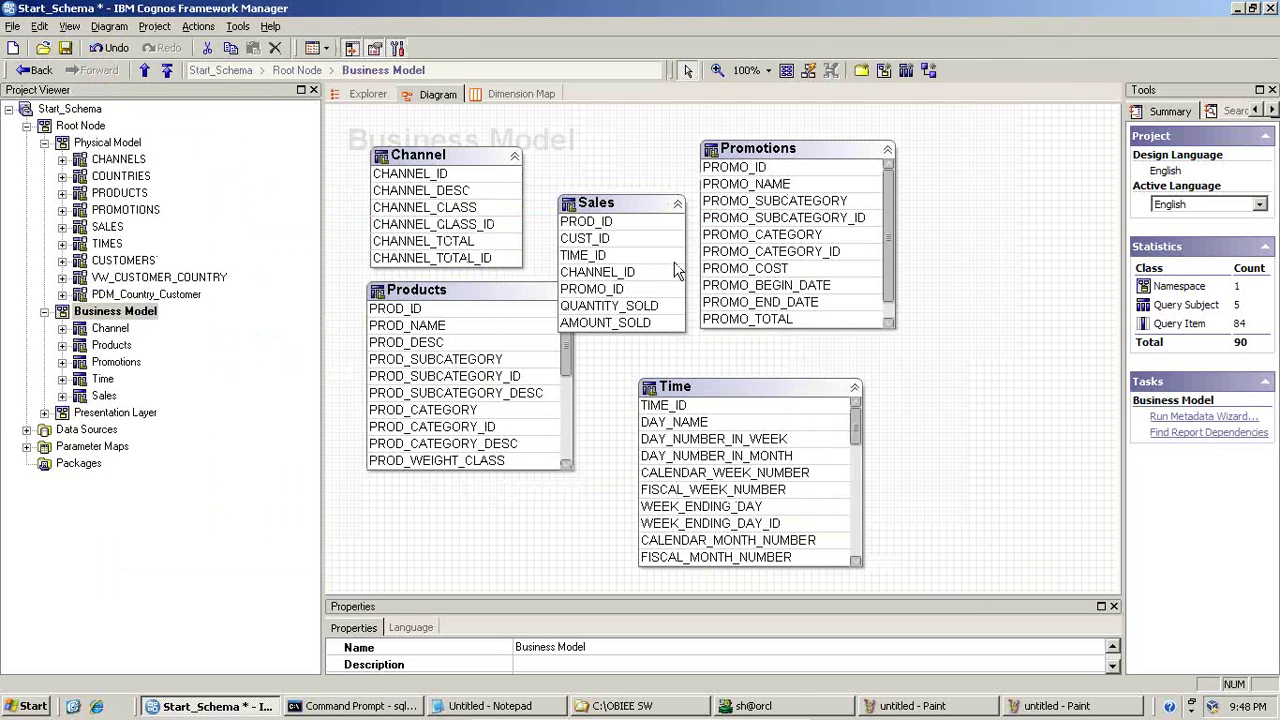
# - Create a model-based query subject named Country_Customer in the Business Model namespace
pyautogui.rightClick(962, 258)
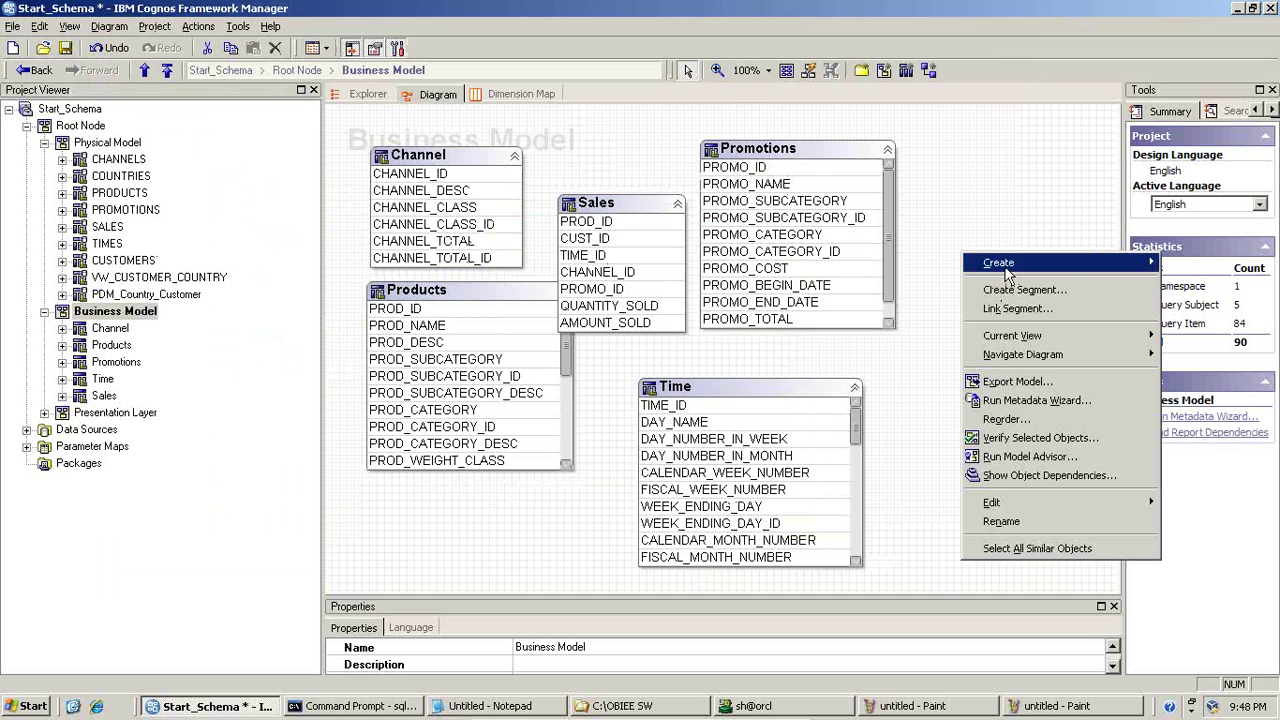
pyautogui.moveTo(1005, 263)
pyautogui.click(864, 282)
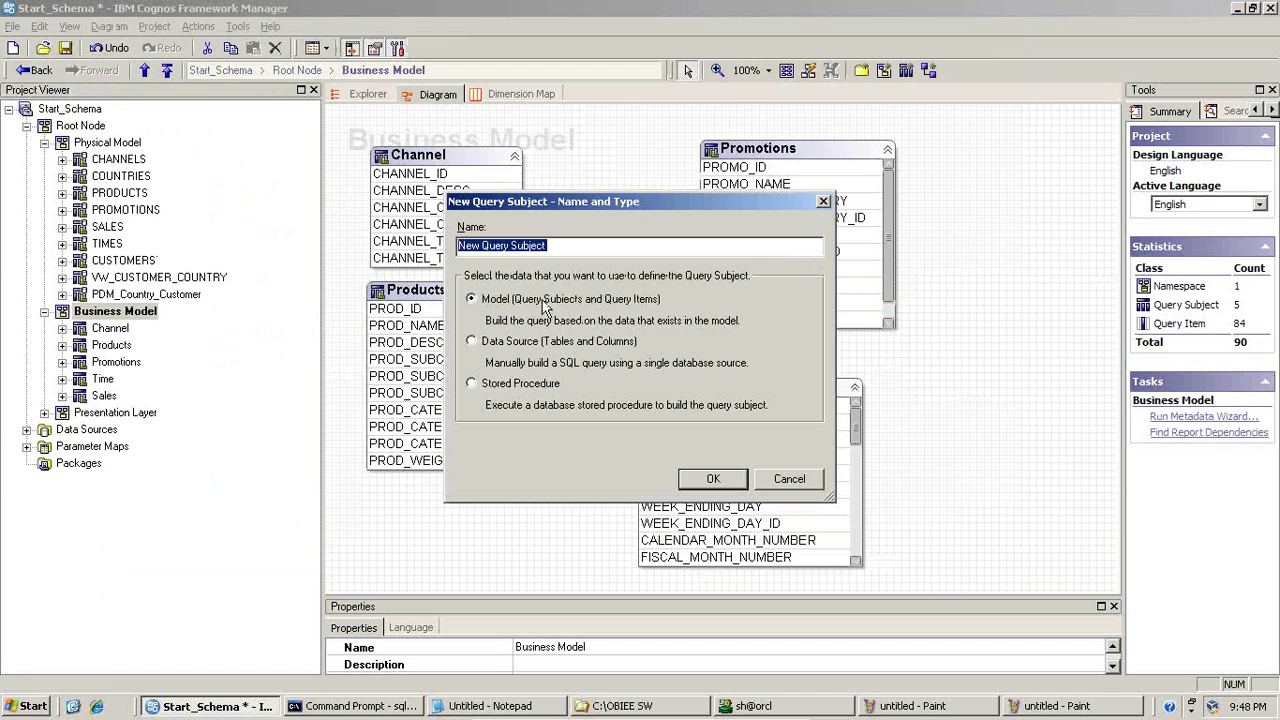
pyautogui.write('Country_Customer')
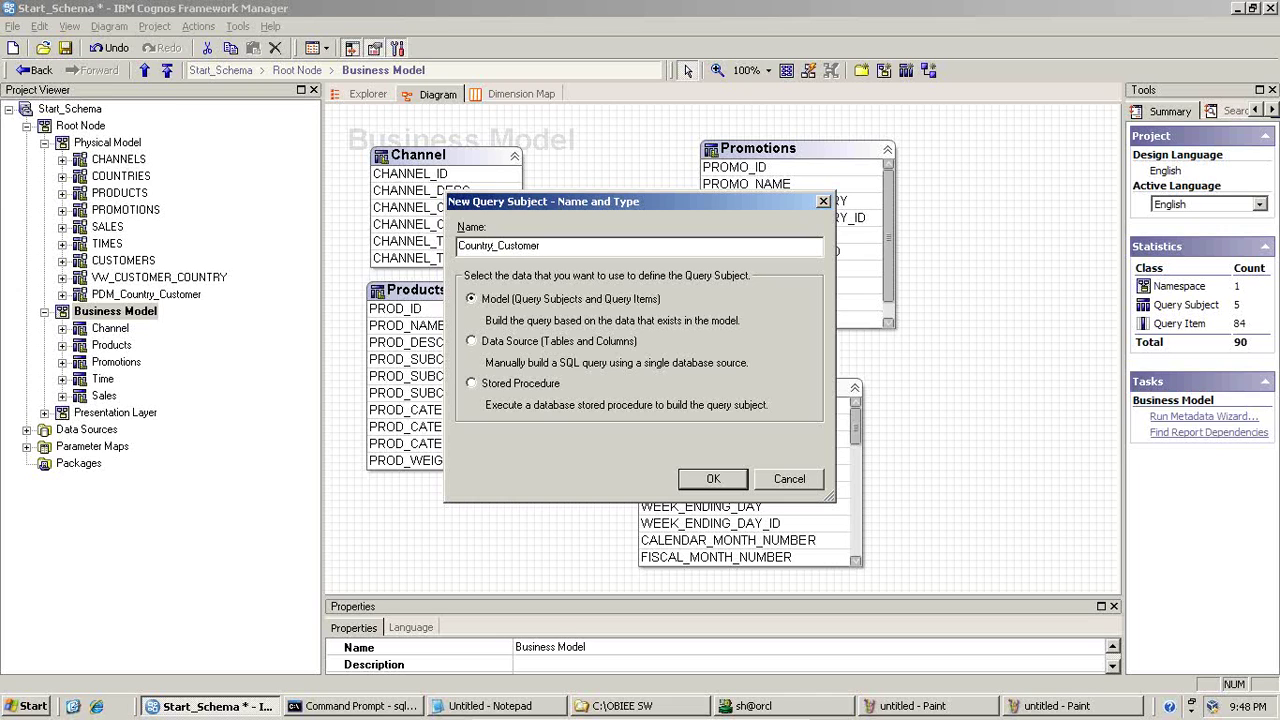
pyautogui.click(705, 479)
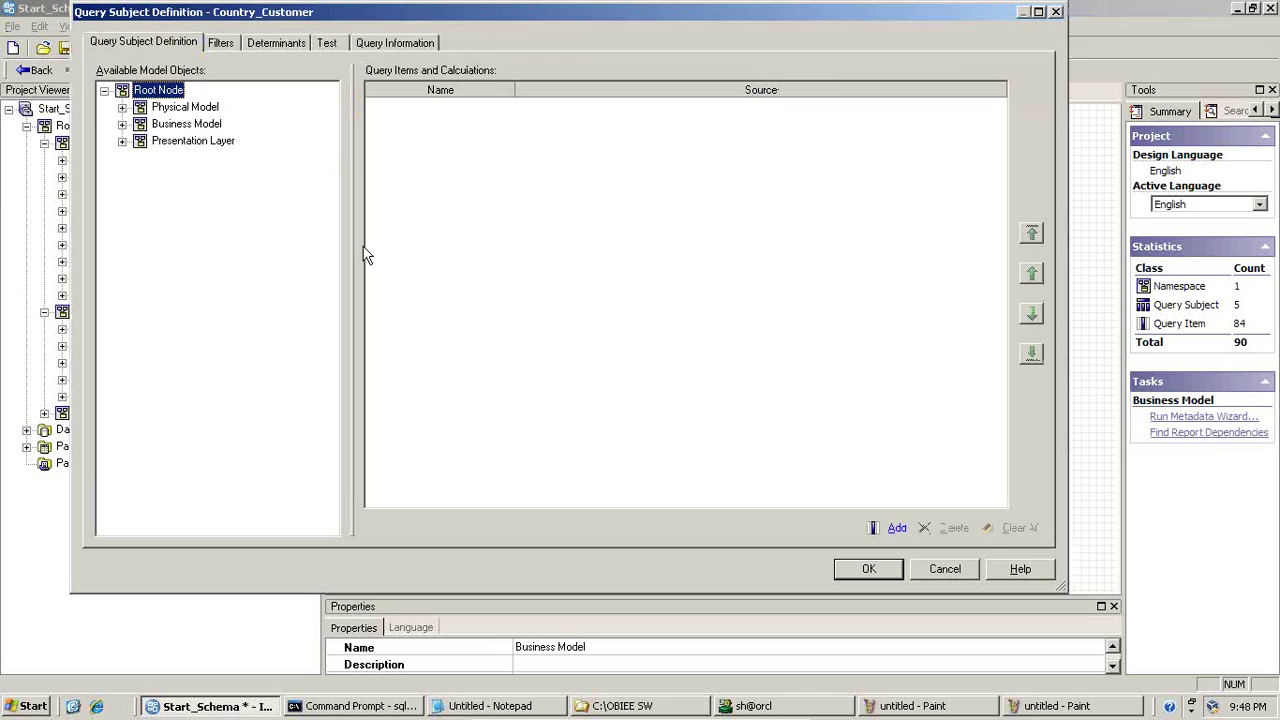
# - Add COUNTRY_NAME, COUNTRY_SUBREGION and COUNTRY_REGION from the Physical Model's COUNTRIES to the Country_Customer definition
pyautogui.click(121, 107)
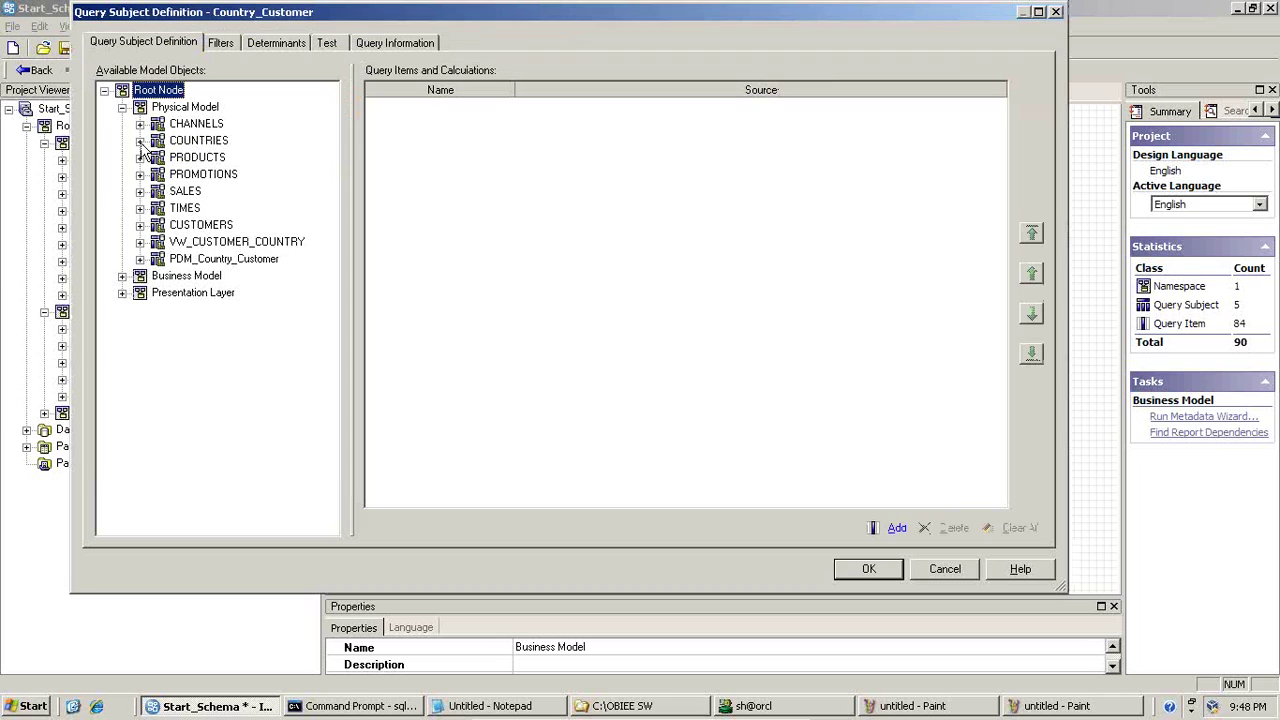
pyautogui.click(140, 141)
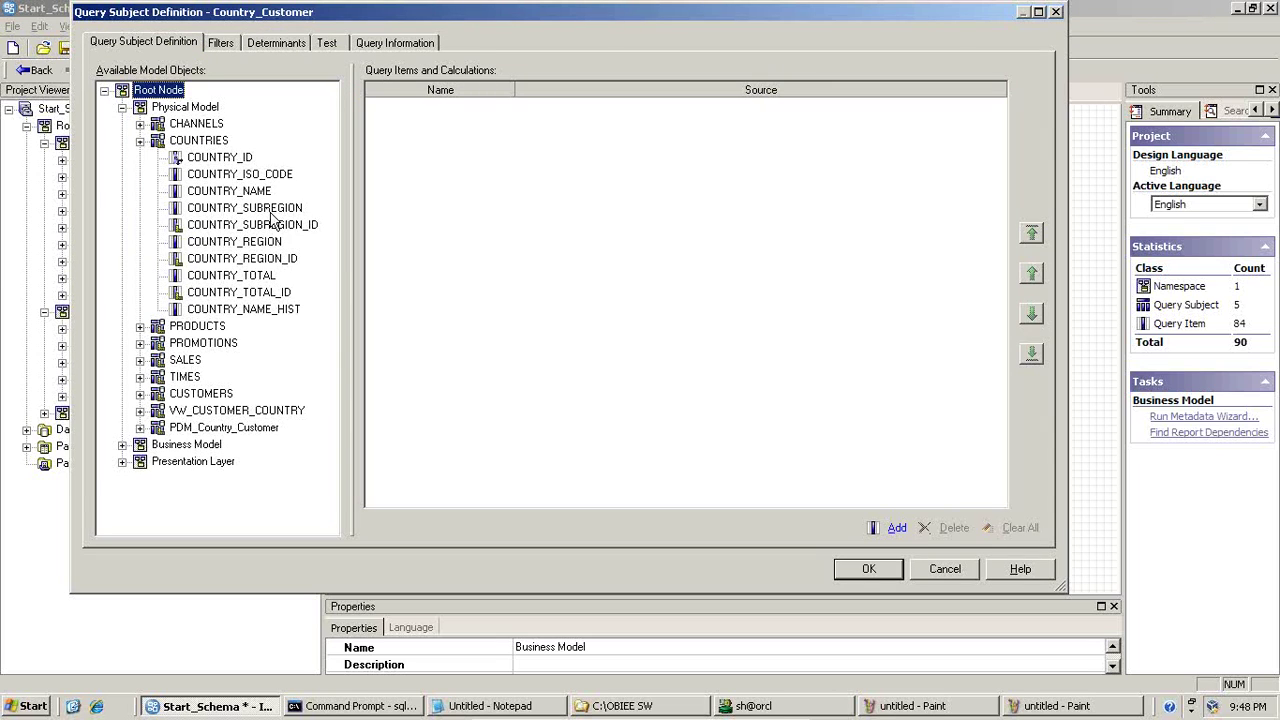
pyautogui.click(272, 242)
pyautogui.keyDown('ctrl'); pyautogui.click(275, 210); pyautogui.keyUp('ctrl')
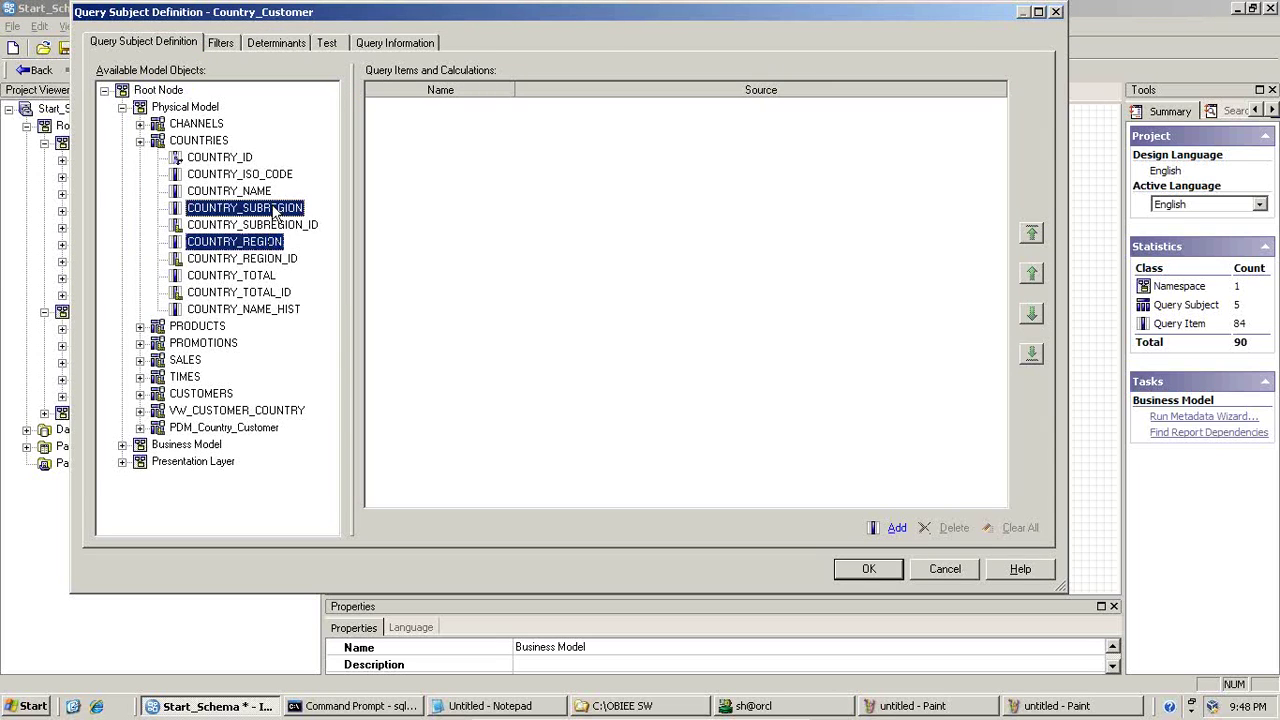
pyautogui.keyDown('ctrl'); pyautogui.click(264, 193); pyautogui.keyUp('ctrl')
pyautogui.moveTo(264, 198); pyautogui.dragTo(378, 212)
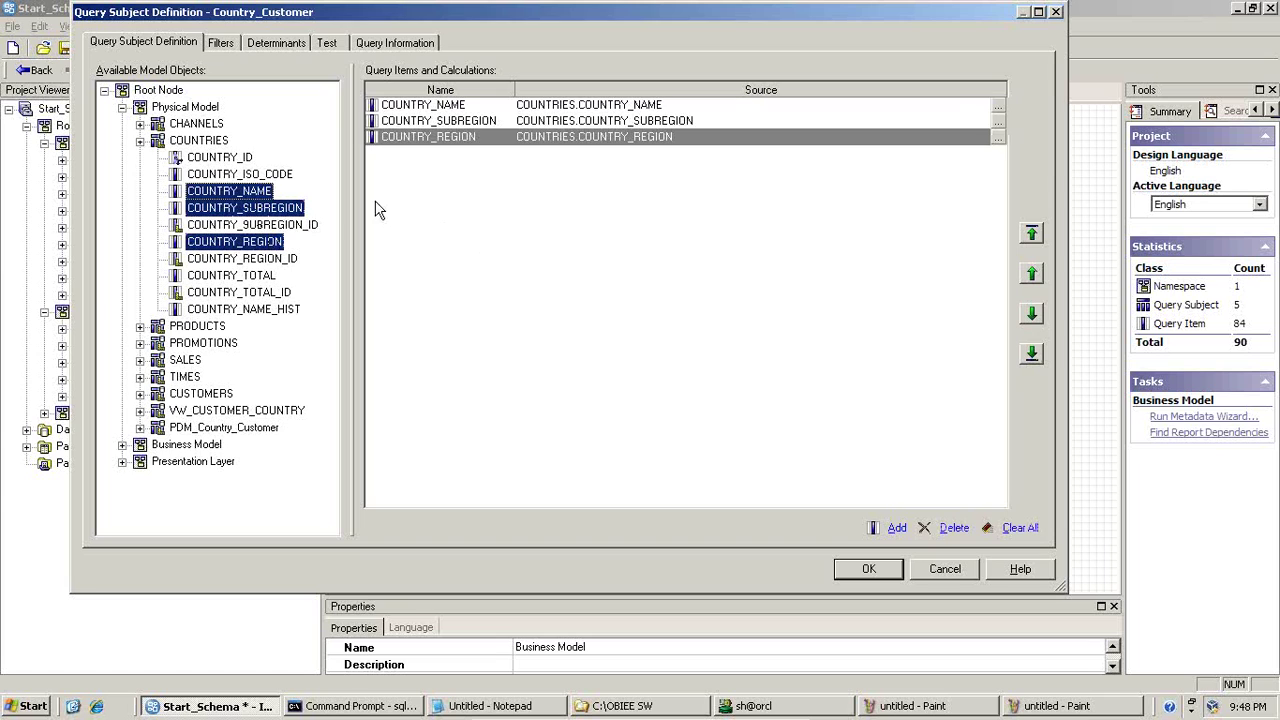
# - Add CUST_FIRST_NAME and CUST_LAST_NAME from CUSTOMERS, finish the Country_Customer definition and move its box fully into view
pyautogui.click(140, 141)
pyautogui.click(140, 225)
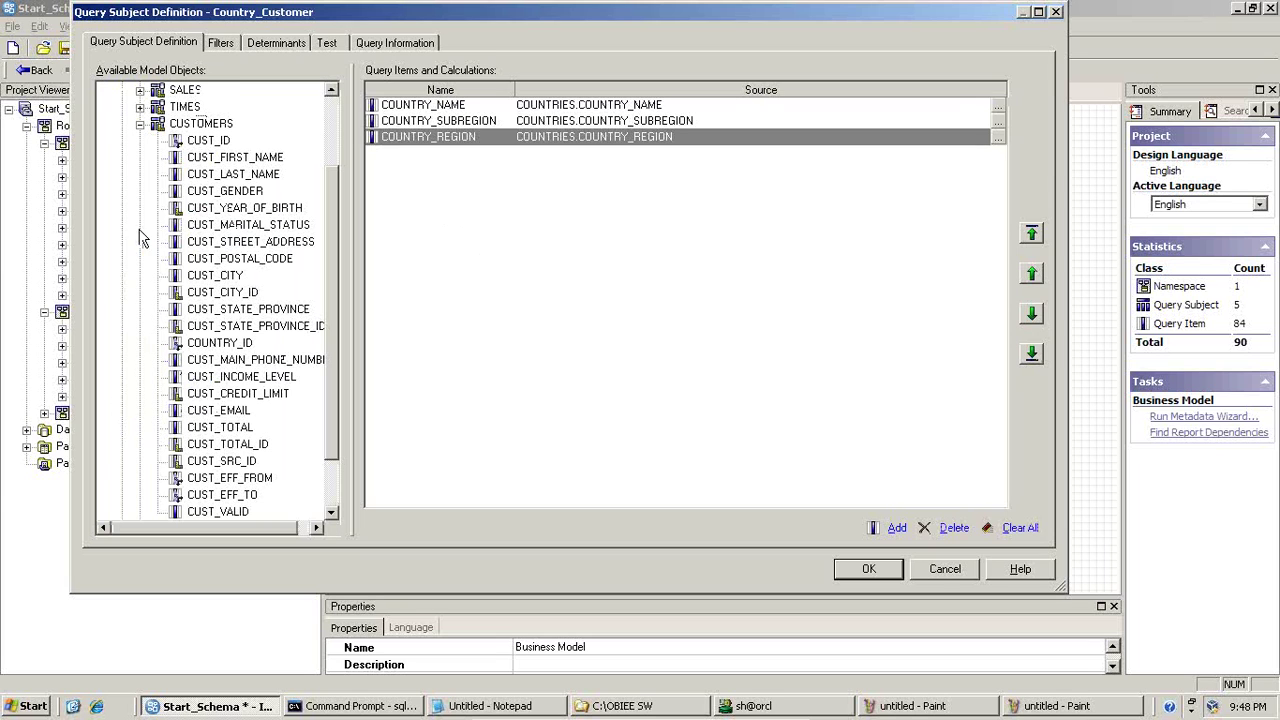
pyautogui.click(255, 174)
pyautogui.keyDown('ctrl'); pyautogui.click(252, 158); pyautogui.keyUp('ctrl')
pyautogui.moveTo(252, 160); pyautogui.dragTo(453, 203)
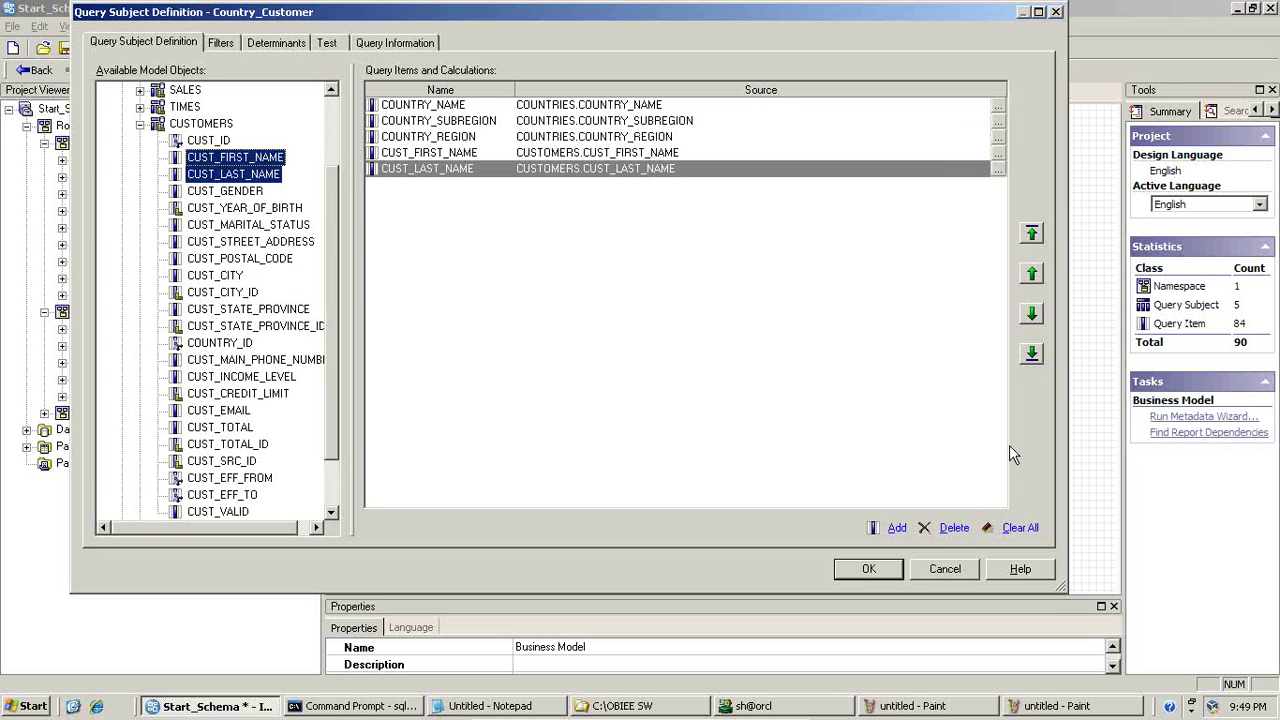
pyautogui.click(869, 569)
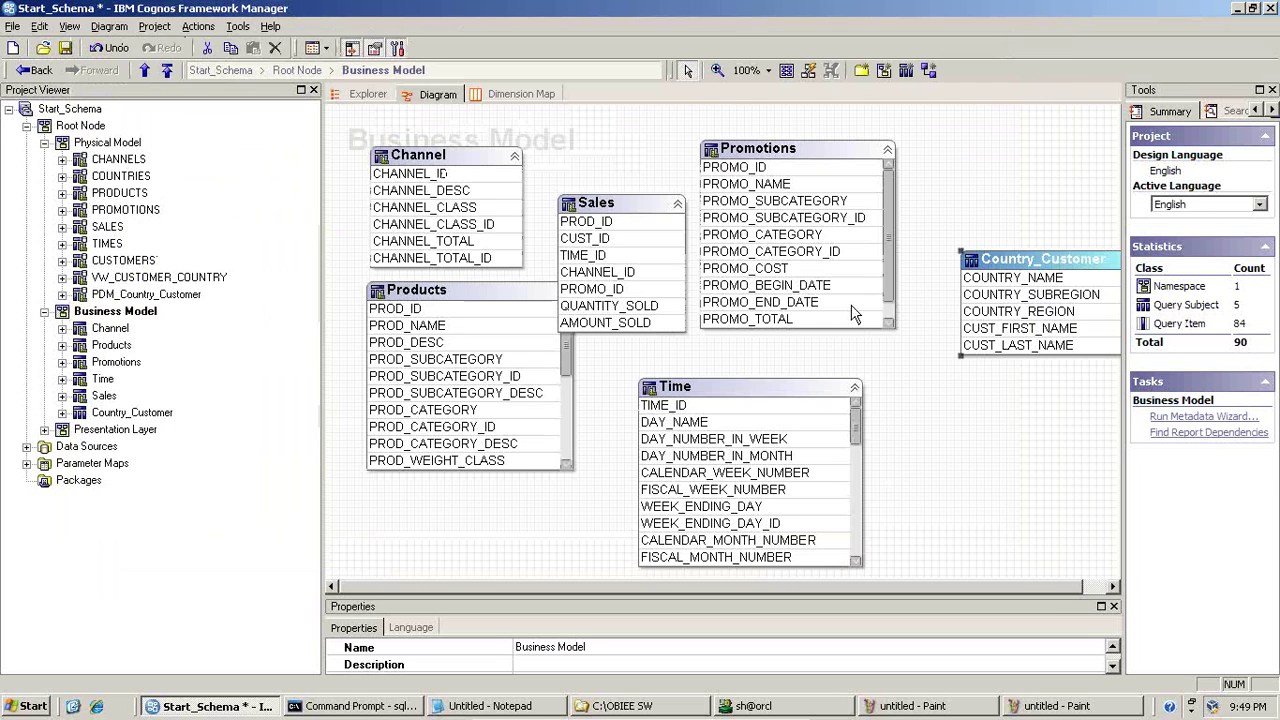
pyautogui.moveTo(985, 272); pyautogui.dragTo(961, 273)
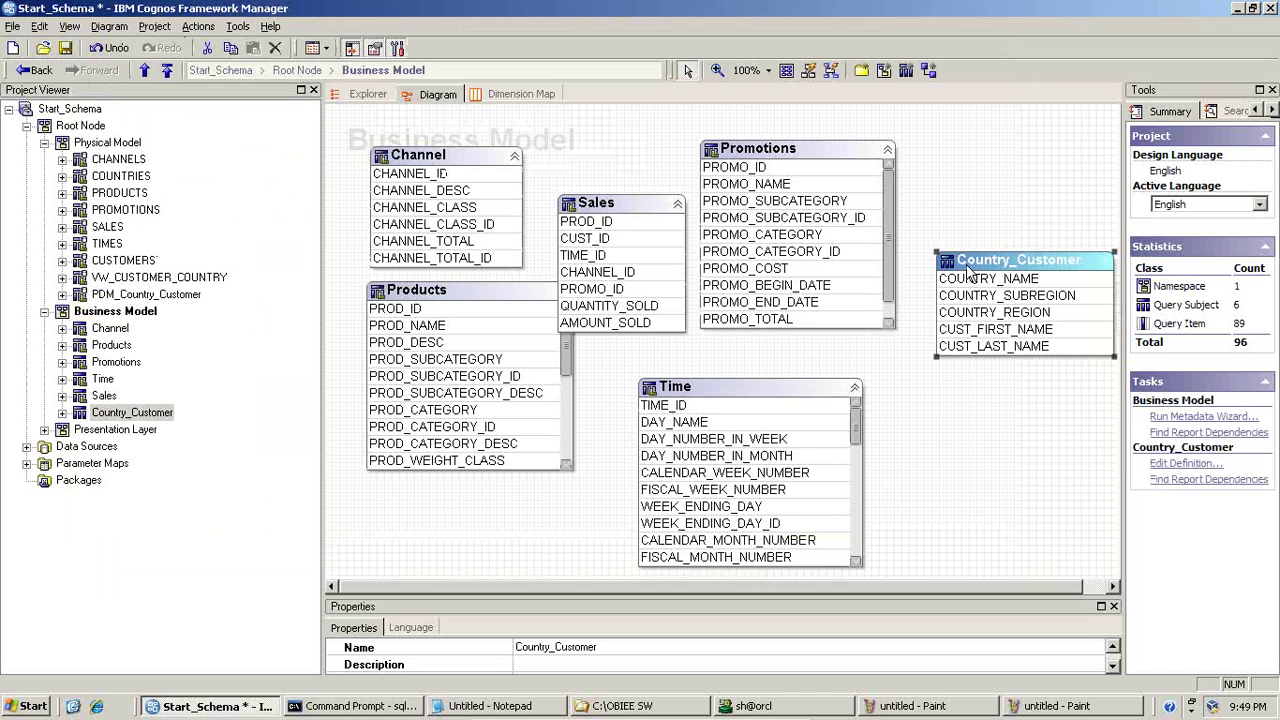
# - Test COUNTRY_REGION from Country_Customer together with AMOUNT_SOLD from Sales, with Auto Sum enabled
pyautogui.click(1000, 314)
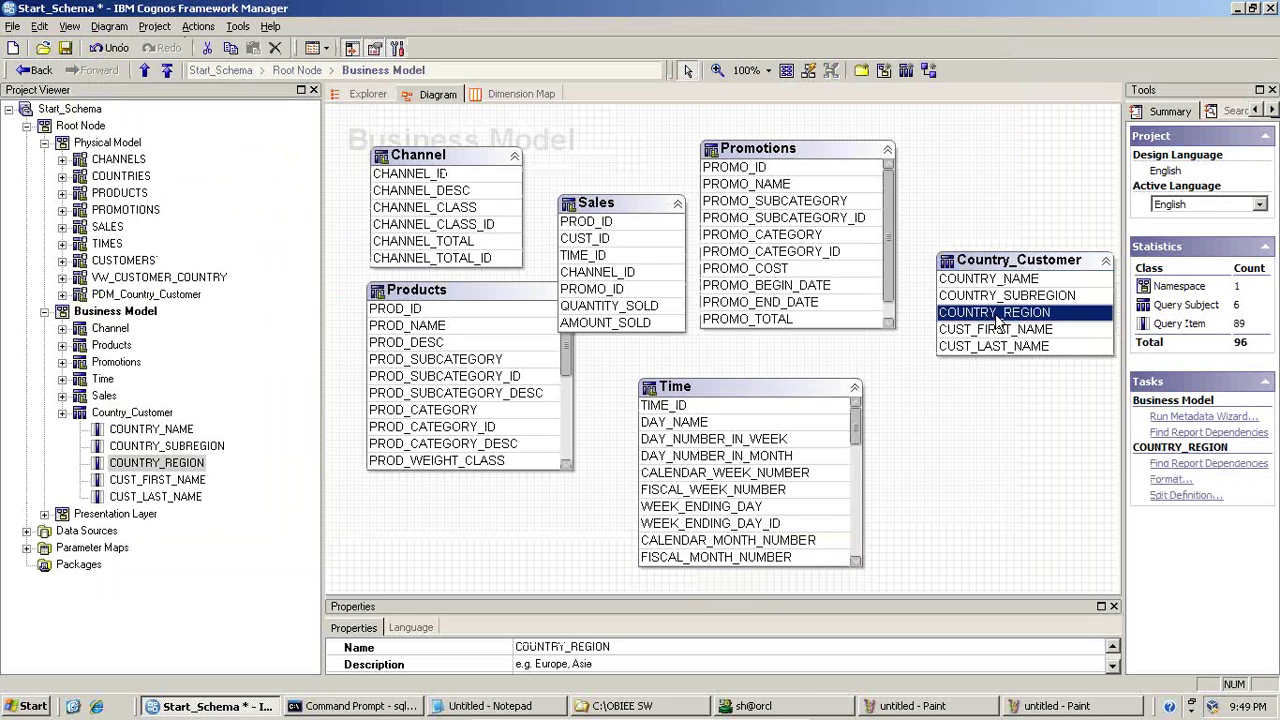
pyautogui.click(652, 322)
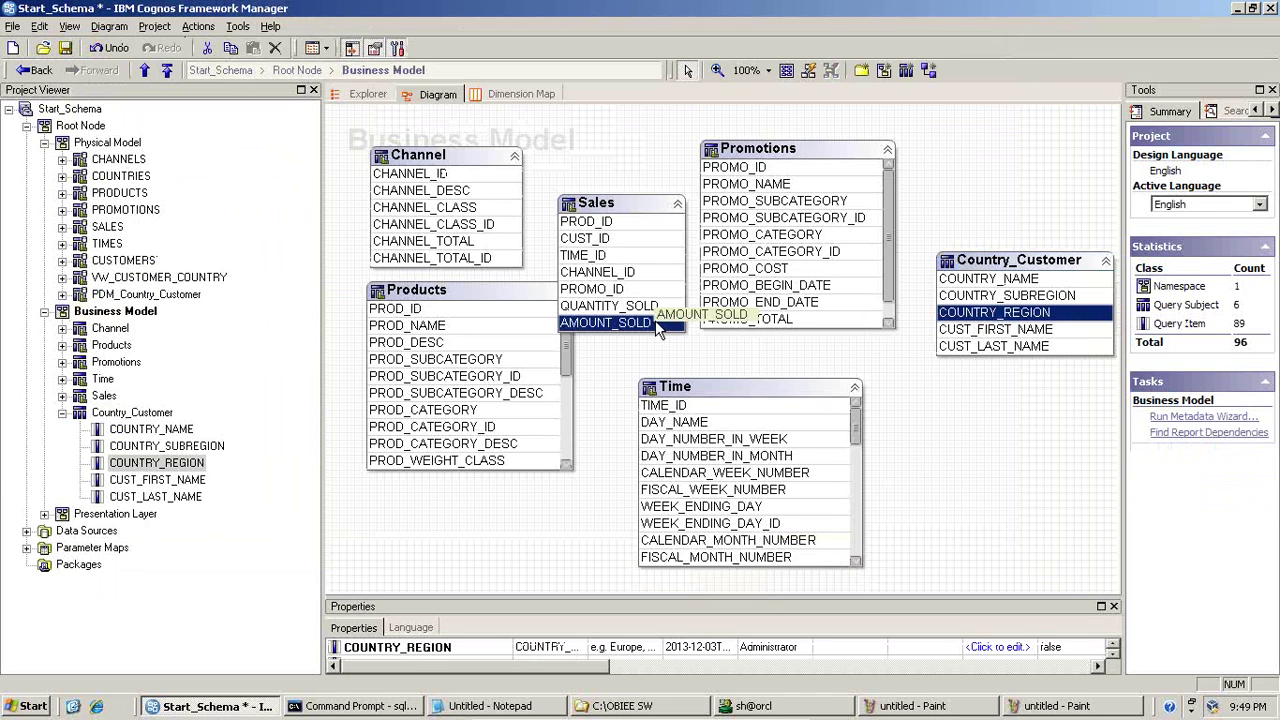
pyautogui.rightClick(655, 322)
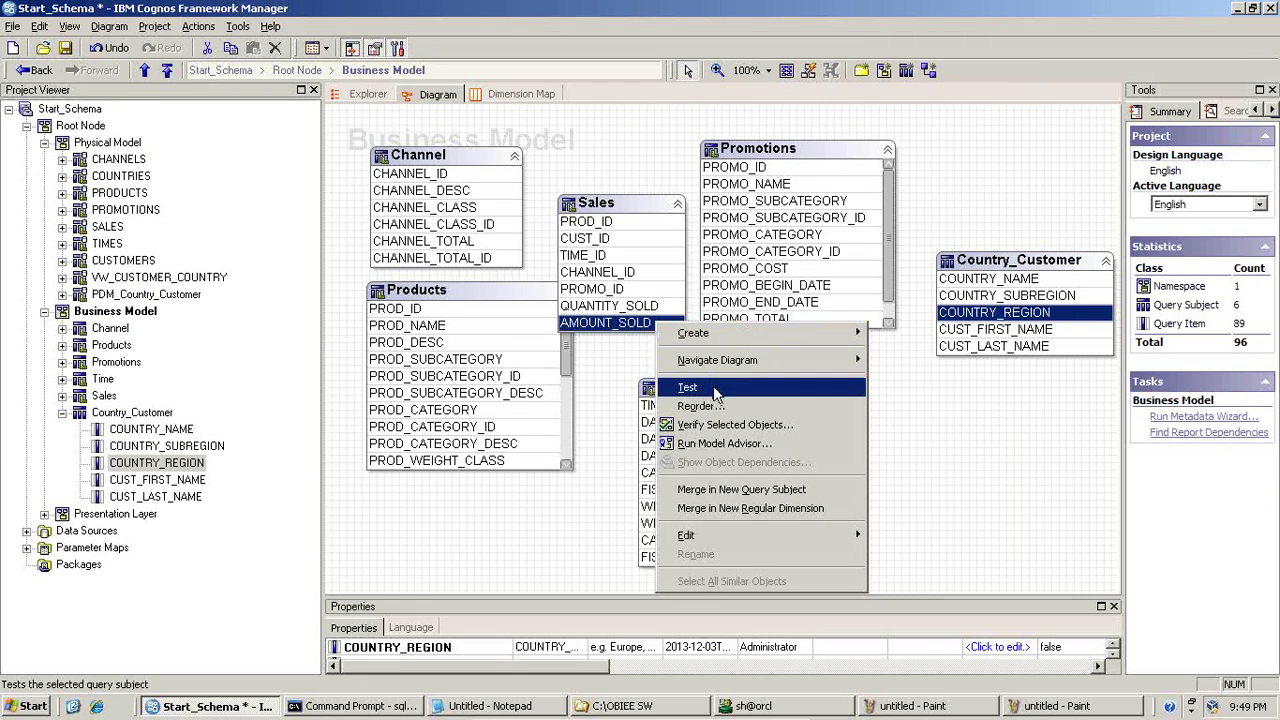
pyautogui.click(716, 390)
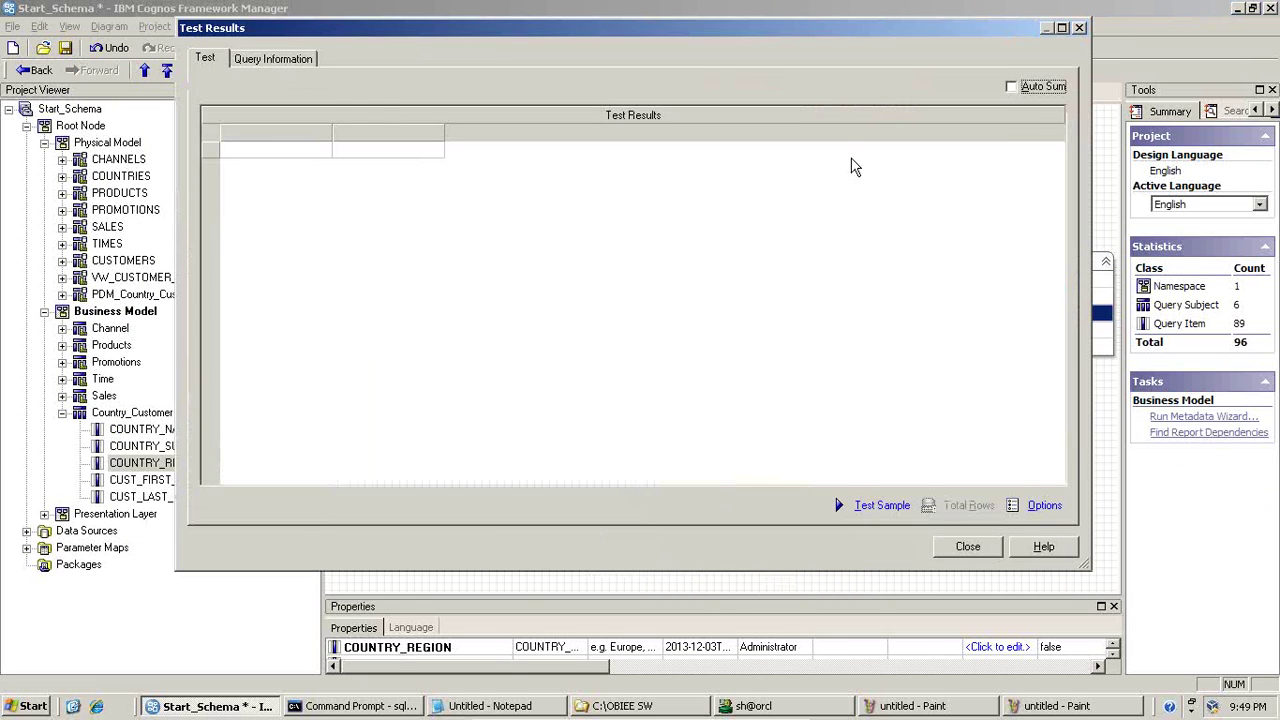
pyautogui.click(1029, 98)
pyautogui.click(898, 507)
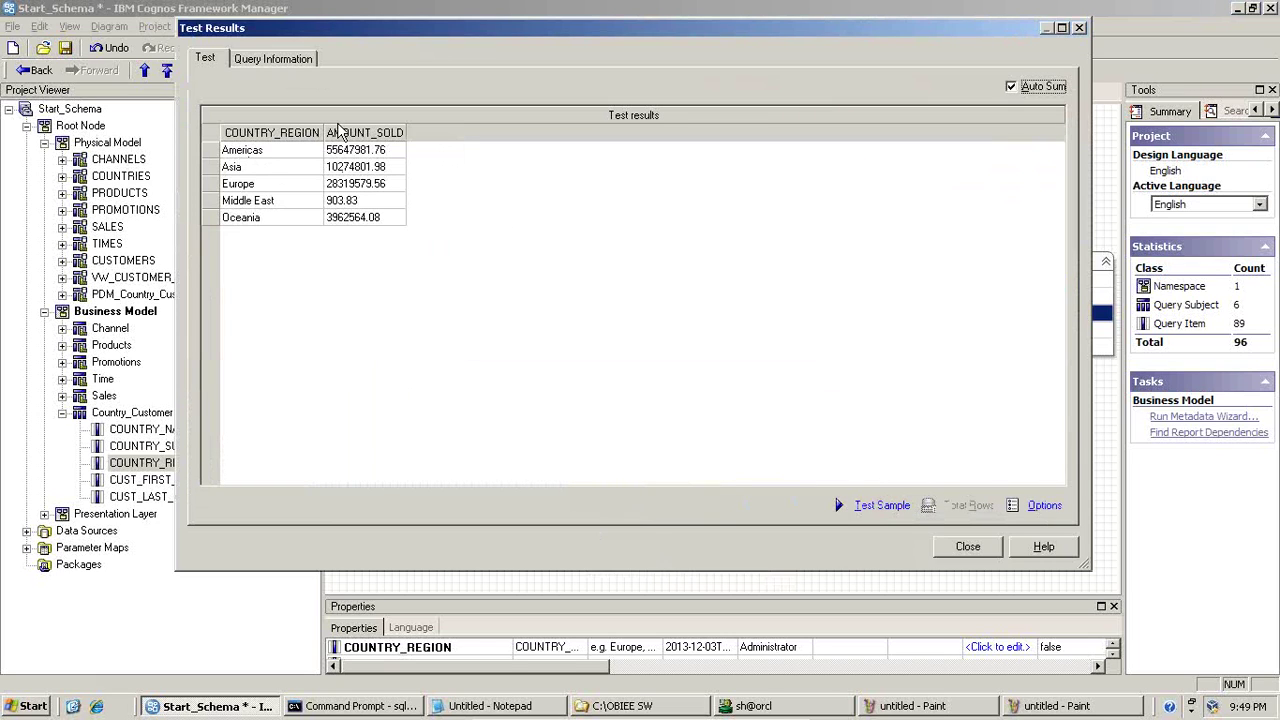
# - Switch to Paint, cut the COUNTRY_REGION and AMOUNT_SOLD table from the test screenshot and place it in the comparison image beside the upper results table
pyautogui.click(912, 706)
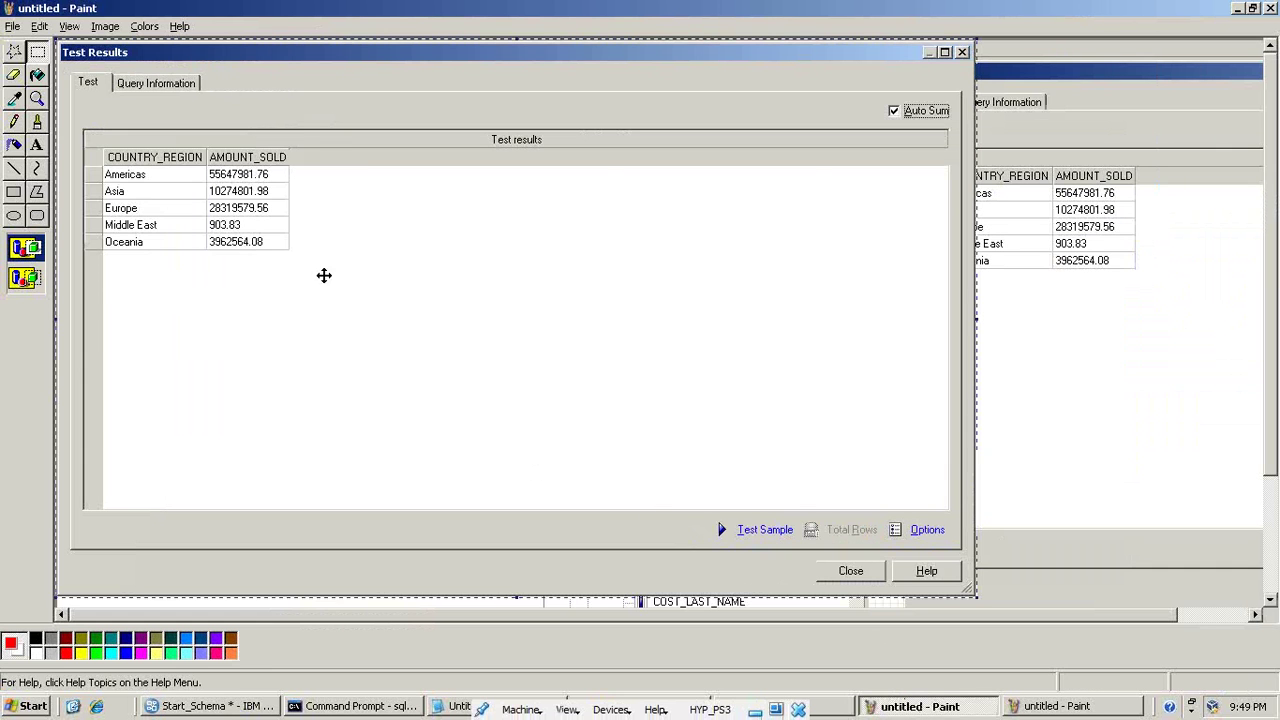
pyautogui.click(37, 51)
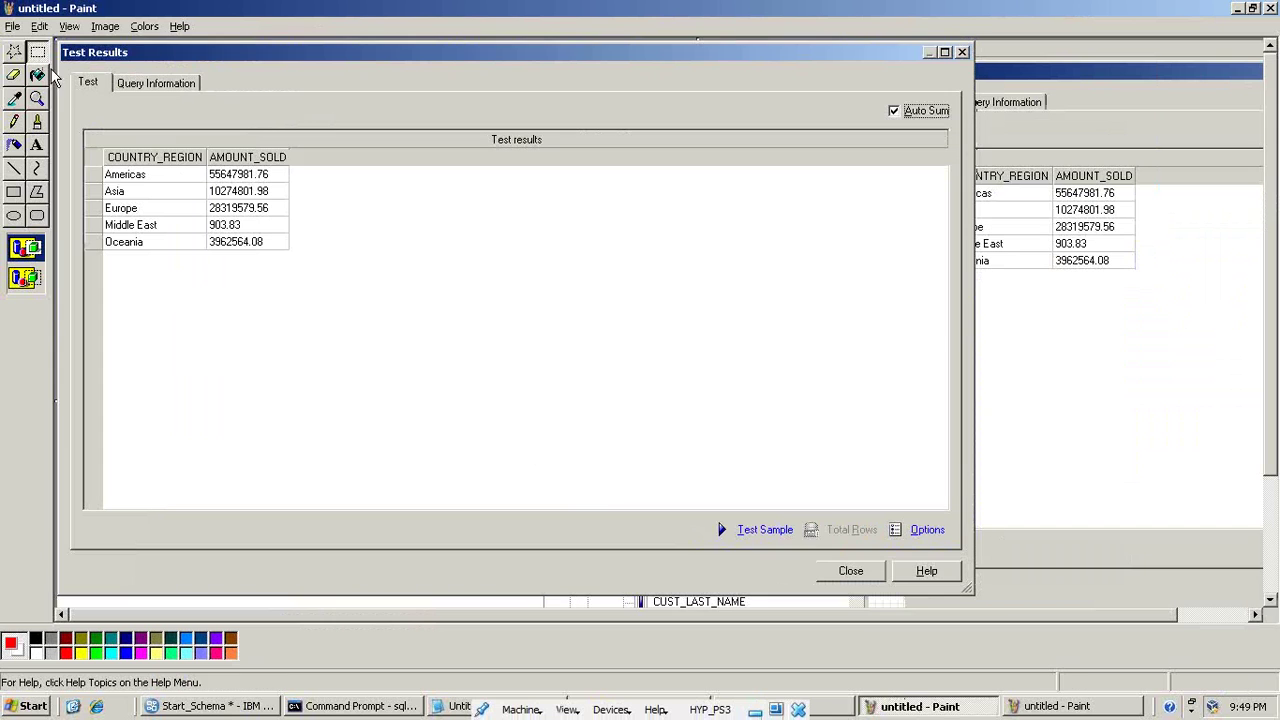
pyautogui.moveTo(92, 141); pyautogui.dragTo(310, 262)
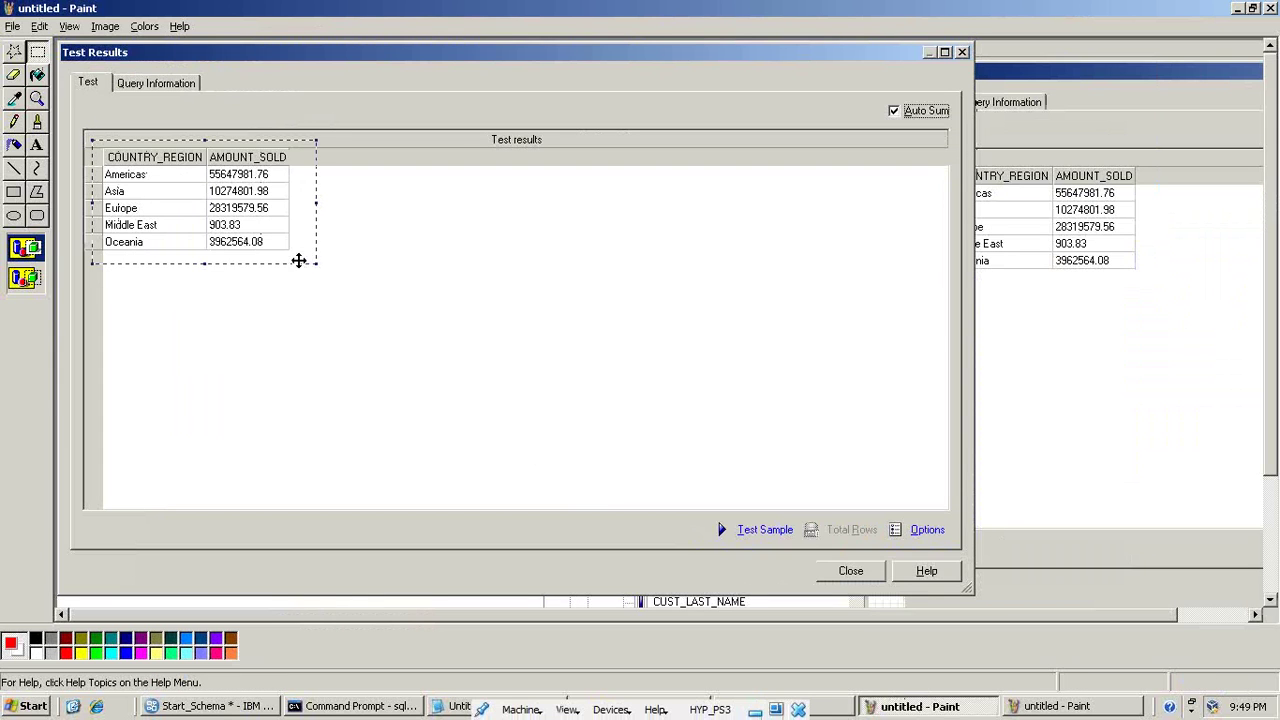
pyautogui.hotkey('ctrl', 'x')
pyautogui.click(1020, 704)
pyautogui.hotkey('ctrl', 'v')
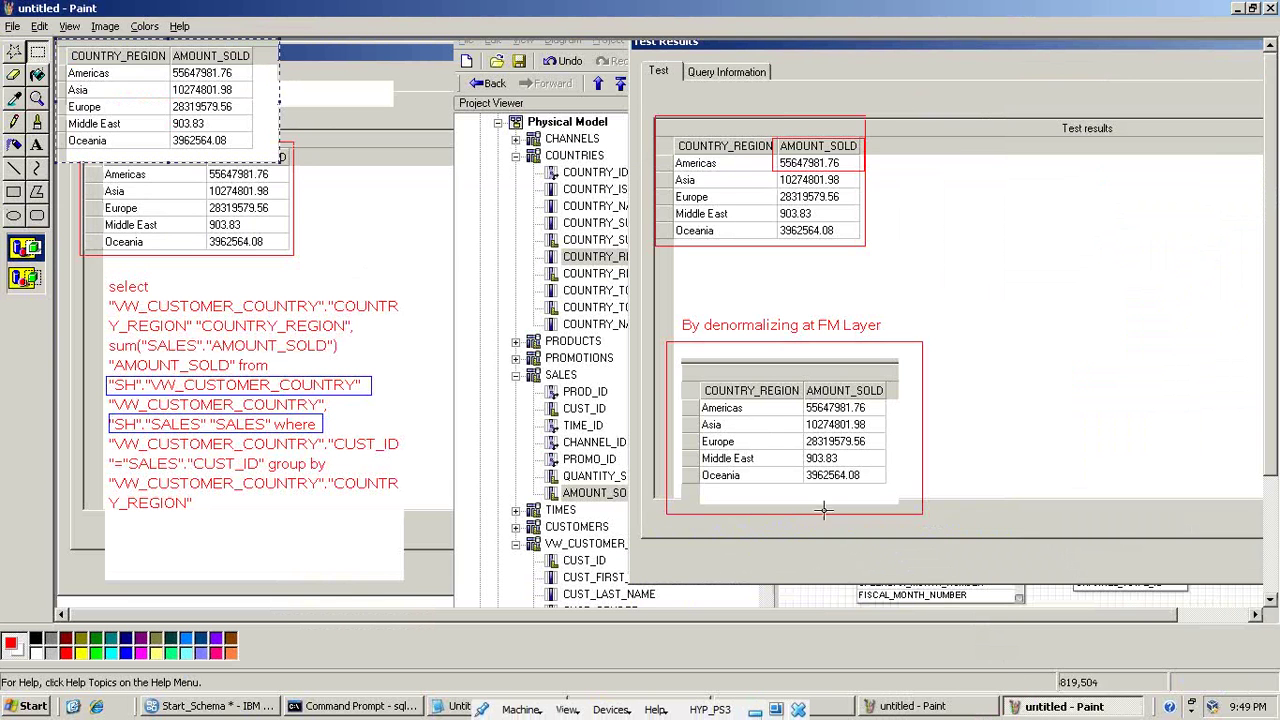
pyautogui.moveTo(186, 104); pyautogui.dragTo(1080, 174)
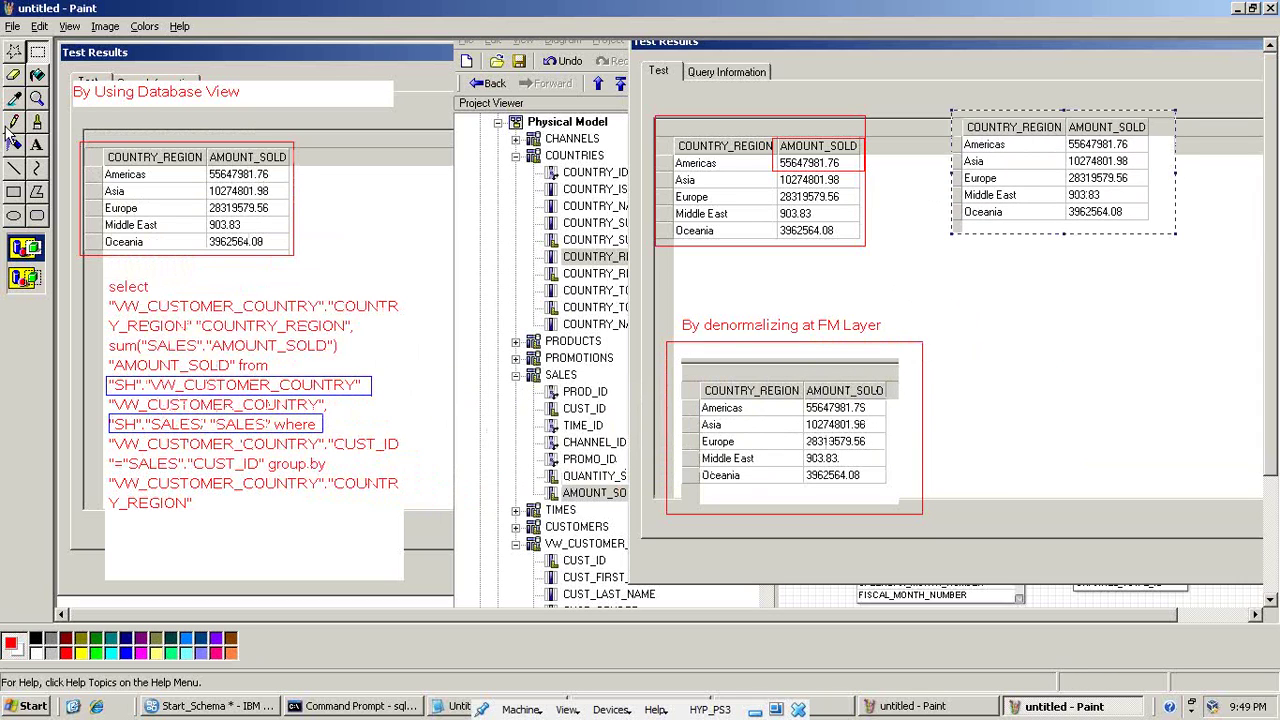
# - Label the newly pasted table "Denormalize at BM Layer" and frame it with a red rectangle
pyautogui.click(36, 145)
pyautogui.moveTo(941, 88); pyautogui.dragTo(1190, 114)
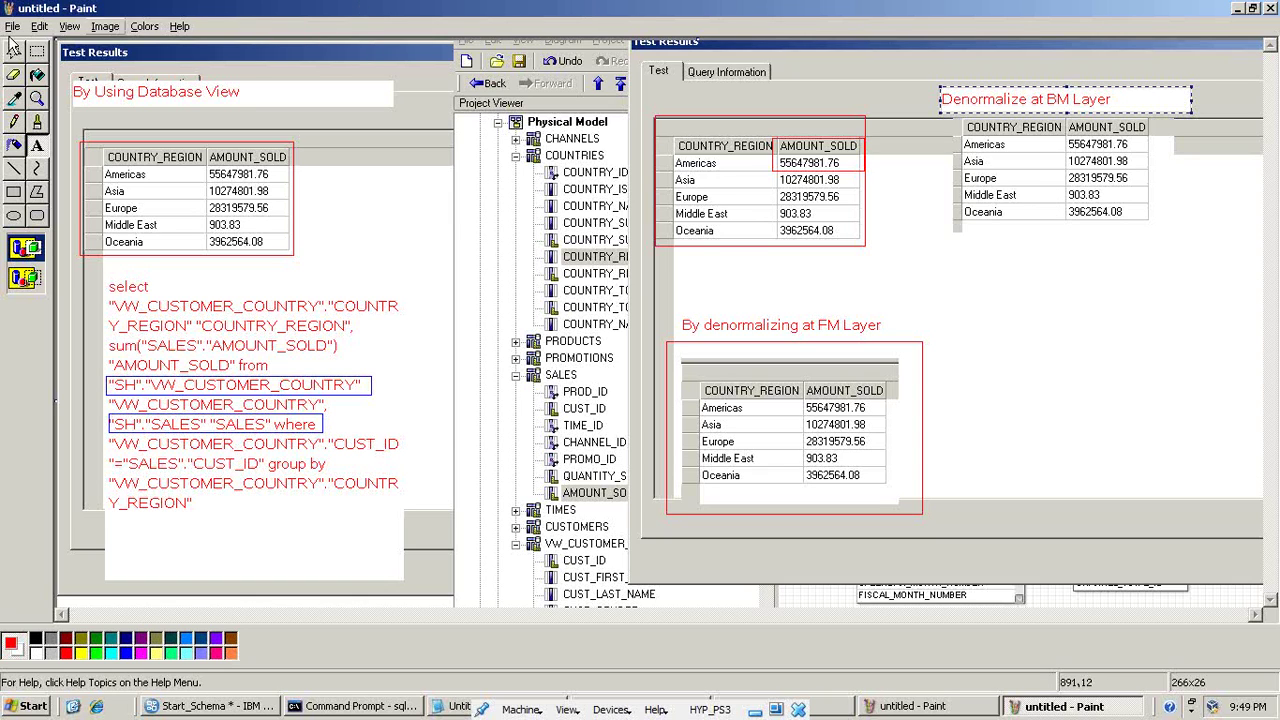
pyautogui.click(14, 192)
pyautogui.moveTo(960, 120)
pyautogui.mouseDown()
pyautogui.moveTo(1160, 236)
pyautogui.moveTo(1152, 226)
pyautogui.mouseUp()
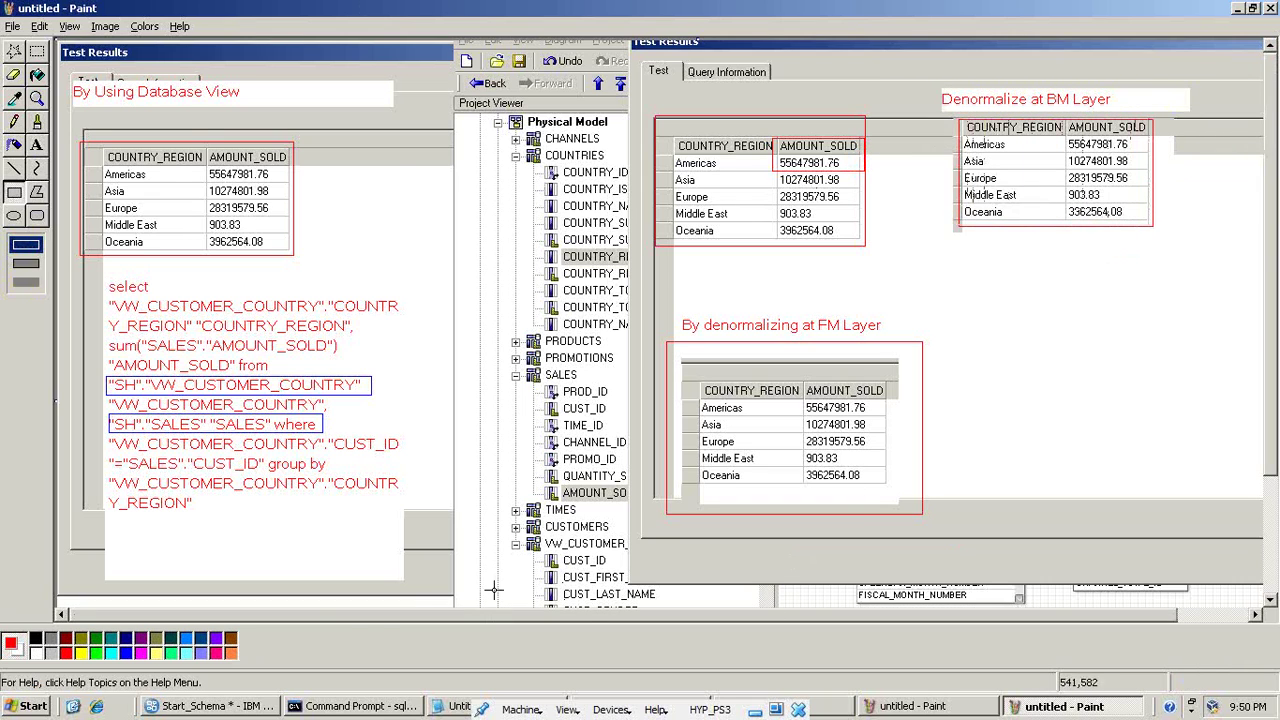
# - Switch to Framework Manager, copy the Native SQL from the test's query information and close the test results
pyautogui.click(230, 706)
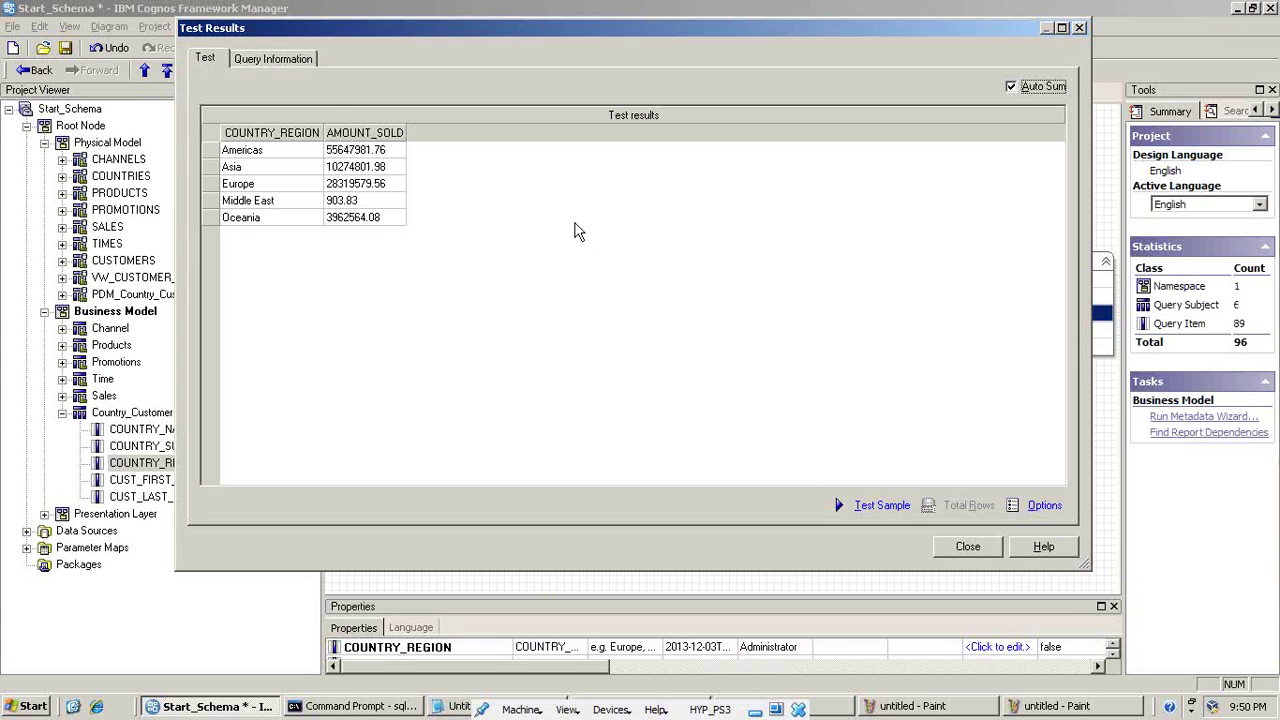
pyautogui.click(304, 62)
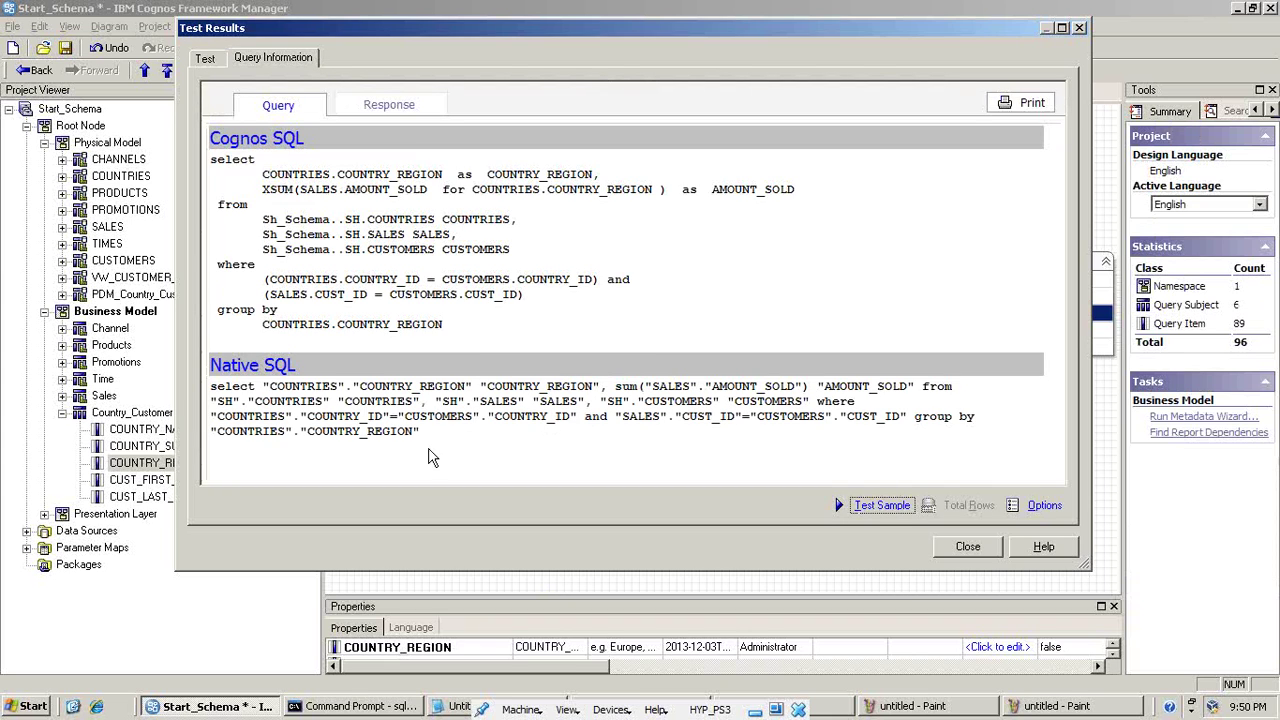
pyautogui.moveTo(420, 432); pyautogui.dragTo(221, 400)
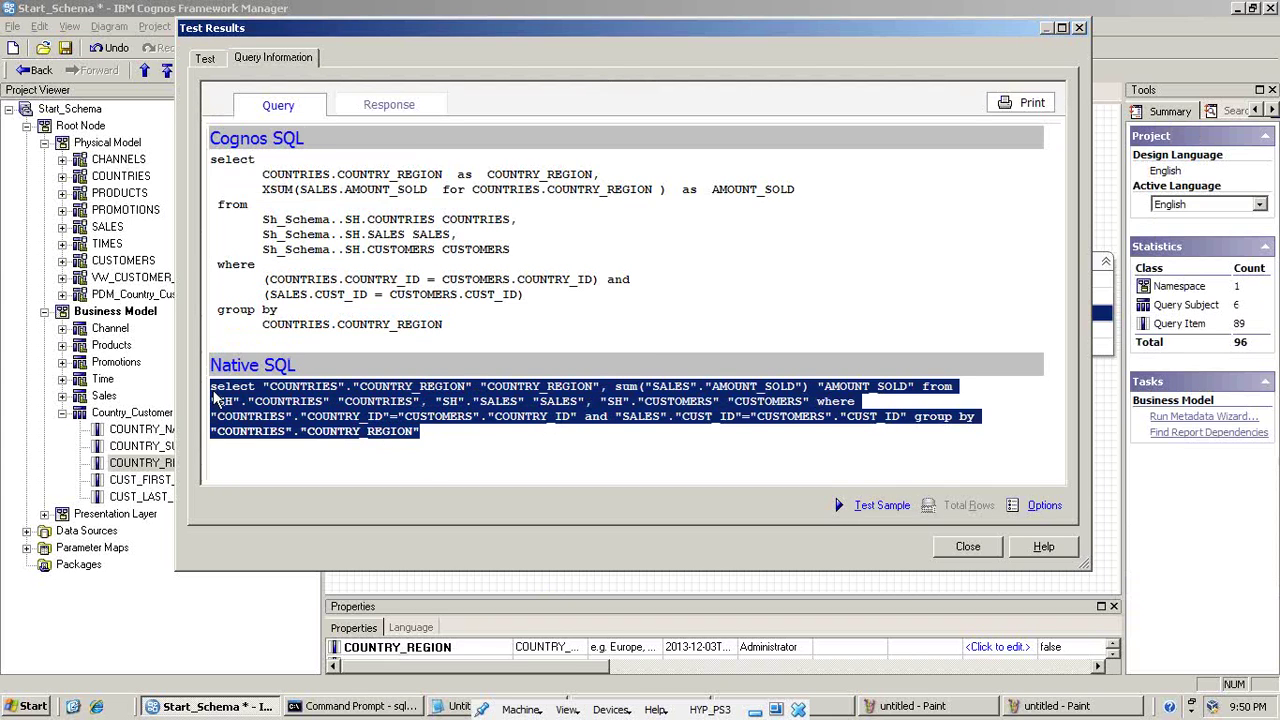
pyautogui.rightClick(304, 404)
pyautogui.click(340, 413)
pyautogui.click(955, 546)
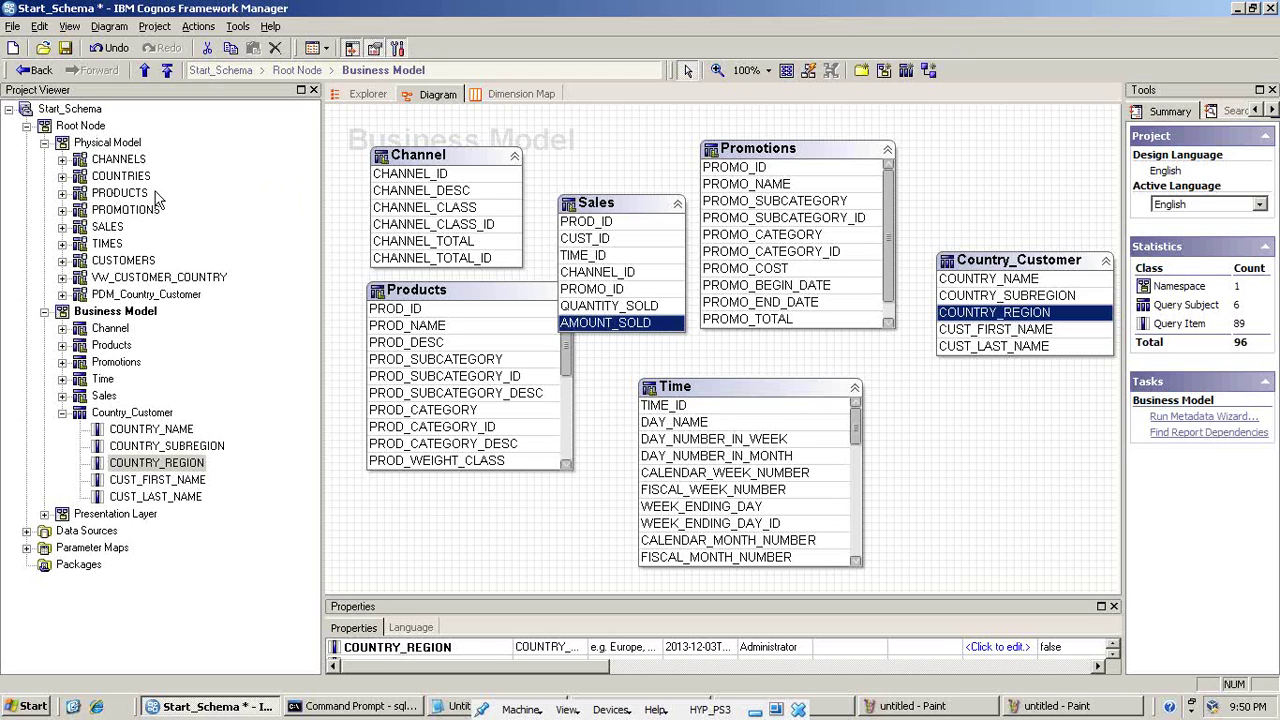
pyautogui.click(112, 146)
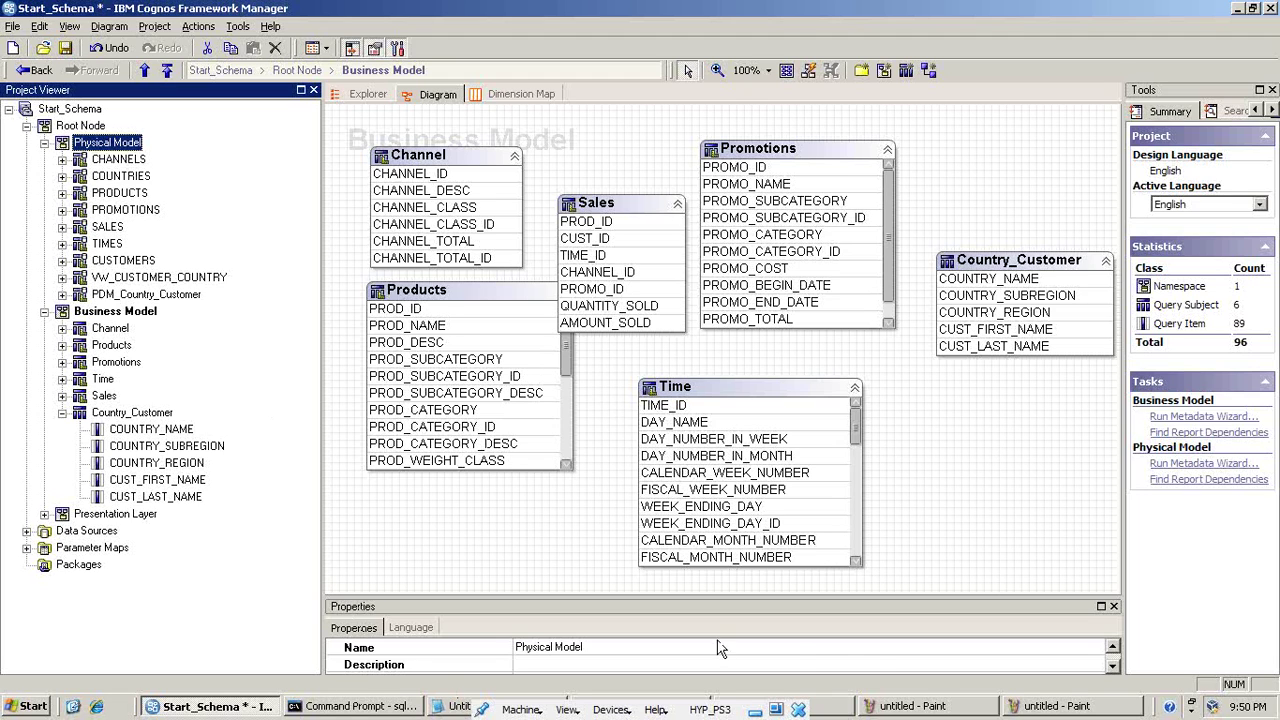
pyautogui.click(32, 706)
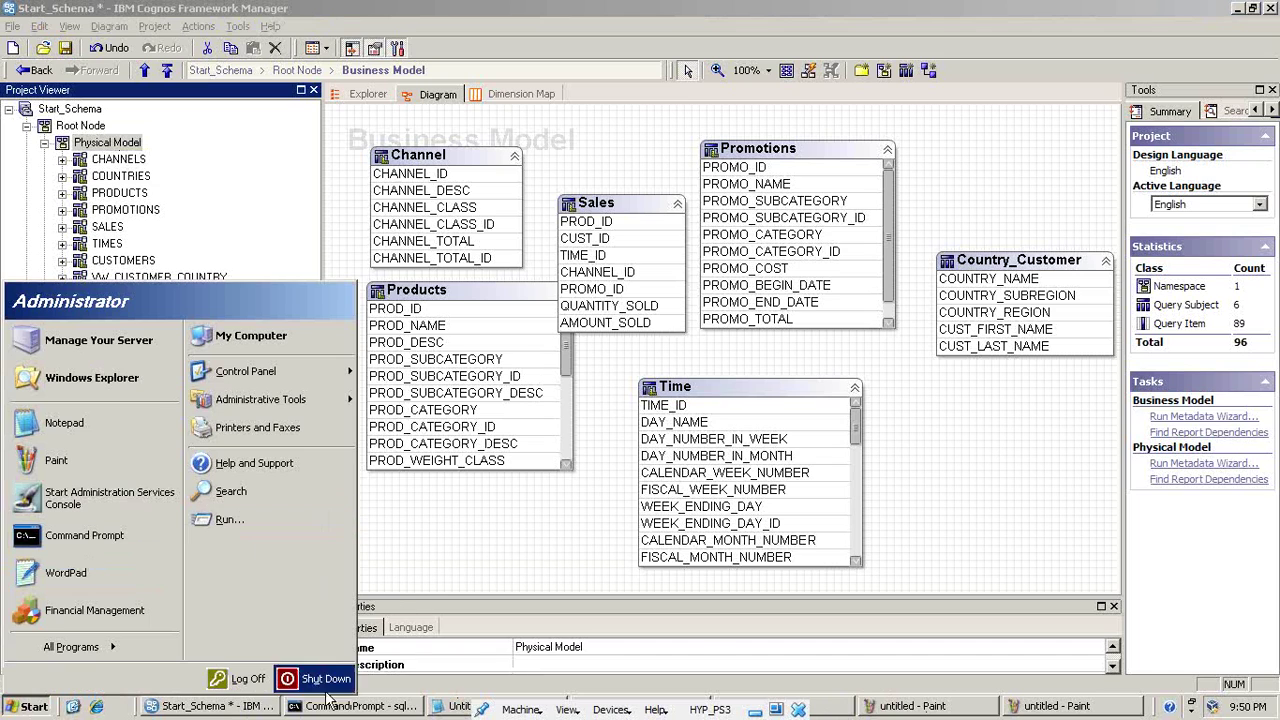
pyautogui.click(918, 528)
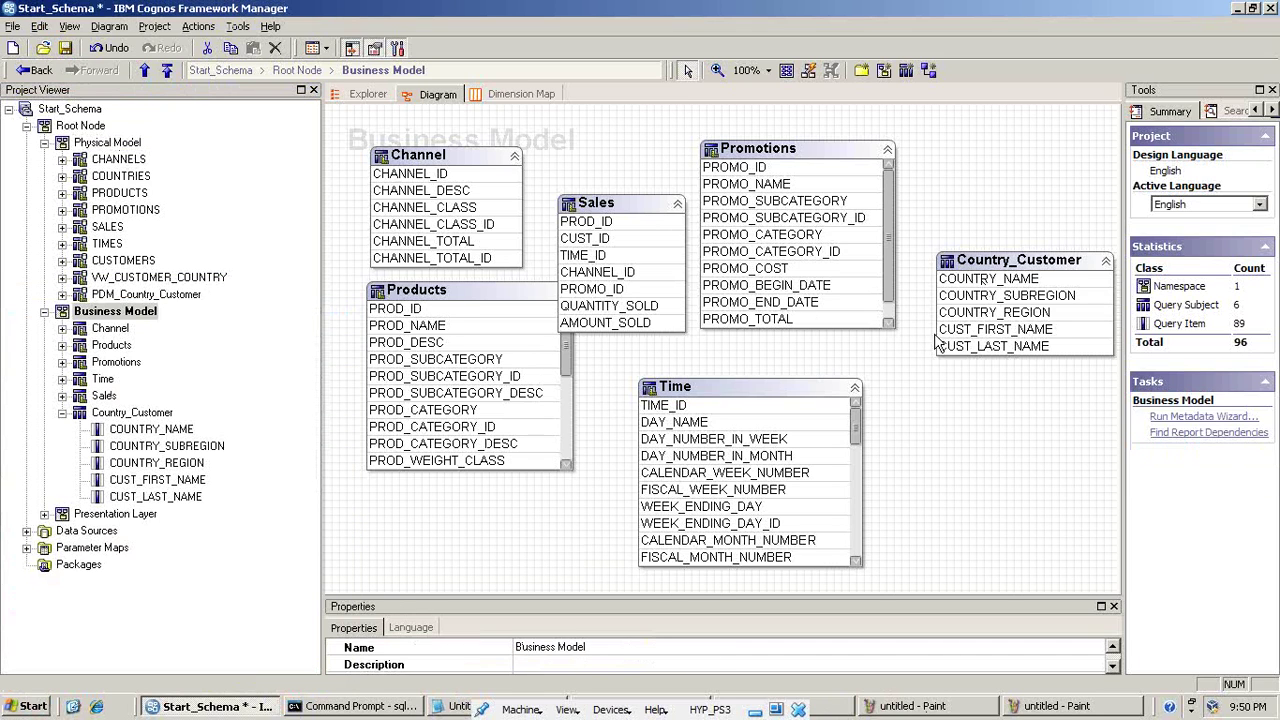
# - Switch to PL/SQL Developer, paste the copied Native SQL into a new SQL window and beautify it
pyautogui.hotkey('alt', 'Tab')
pyautogui.hotkey('alt', 'Tab')
pyautogui.hotkey('alt', 'Tab')
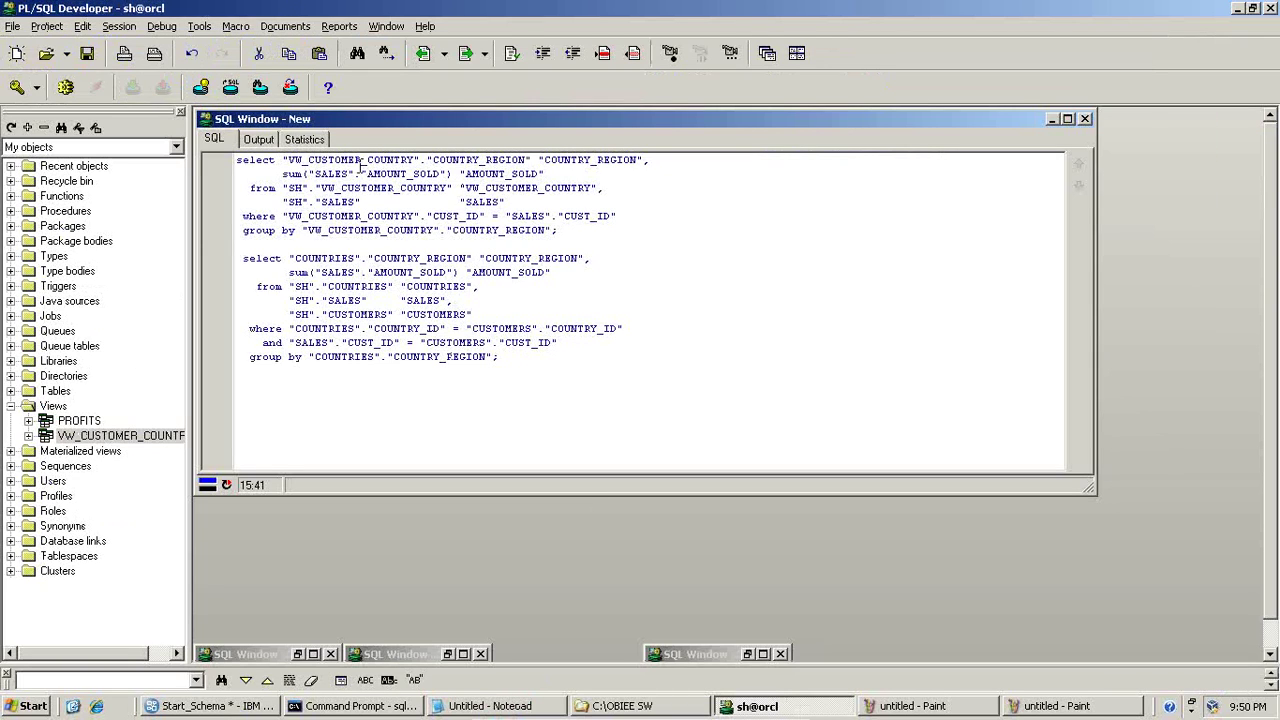
pyautogui.click(17, 54)
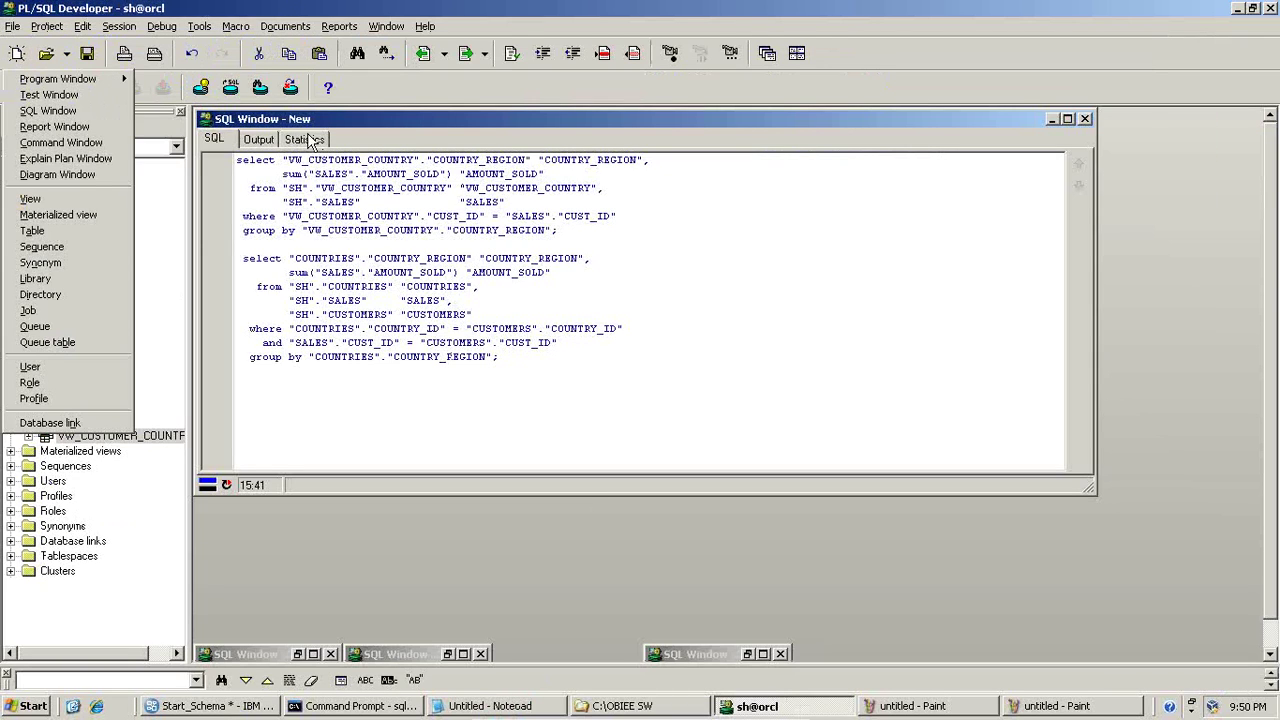
pyautogui.click(47, 111)
pyautogui.rightClick(318, 189)
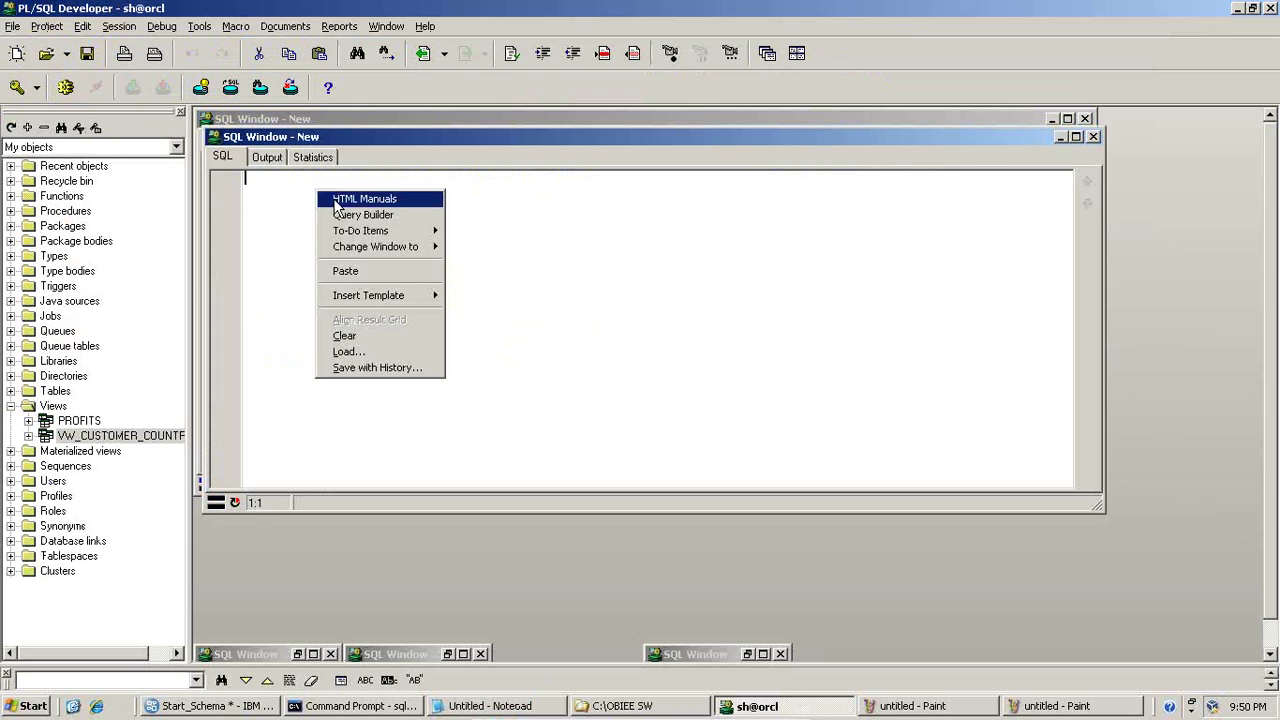
pyautogui.click(366, 276)
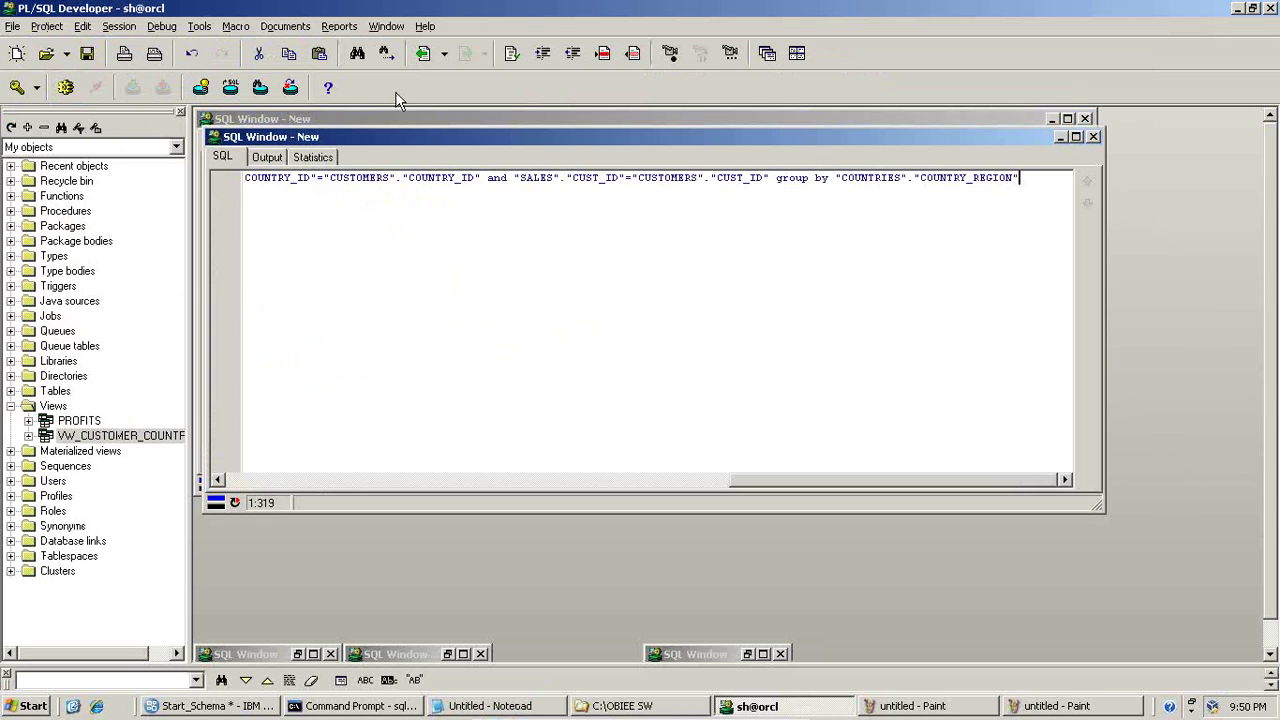
pyautogui.click(512, 53)
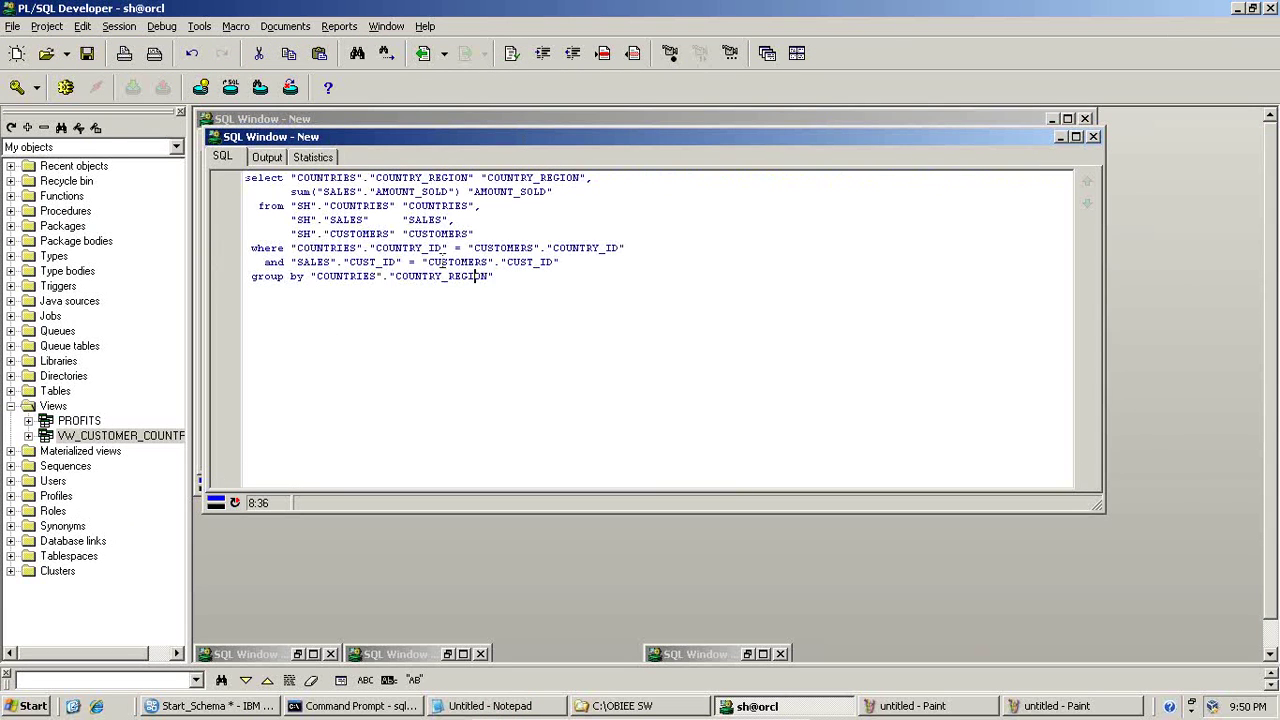
# - Examine the join conditions between COUNTRIES and CUSTOMERS and between SALES and CUSTOMERS in the formatted query
pyautogui.moveTo(291, 241); pyautogui.dragTo(527, 242)
pyautogui.click(524, 262)
pyautogui.moveTo(296, 247); pyautogui.dragTo(535, 247)
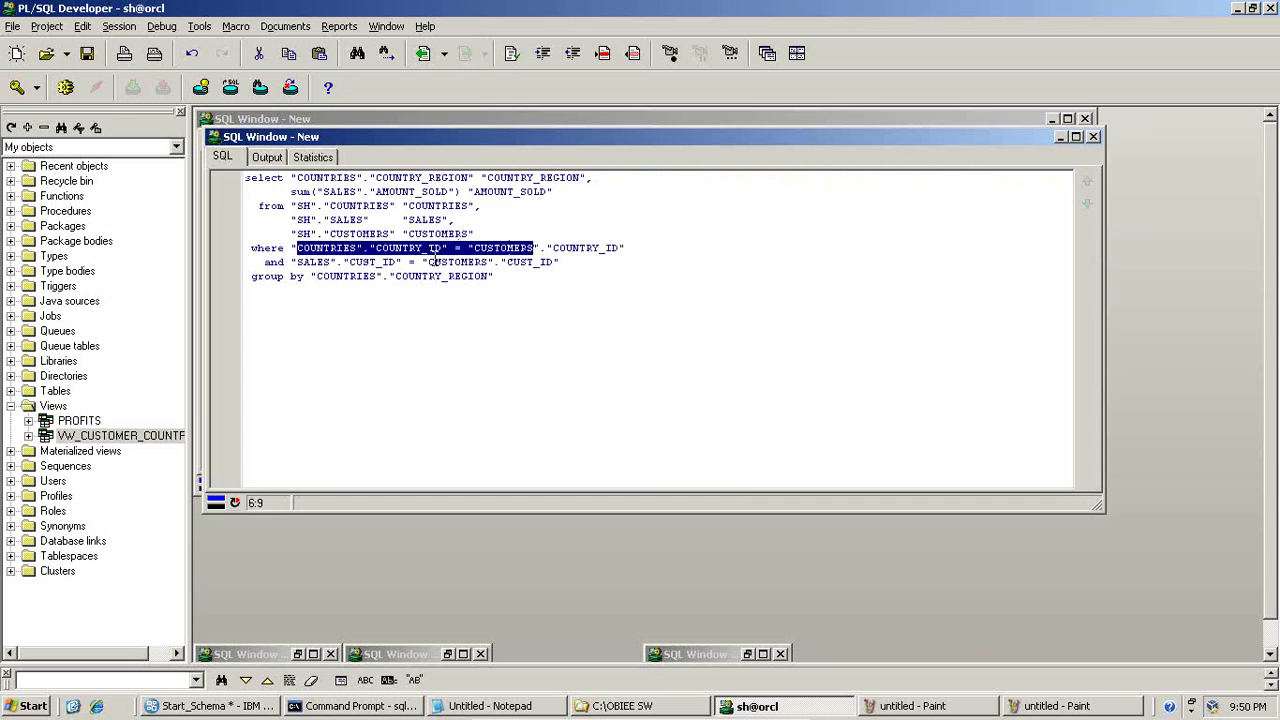
pyautogui.click(353, 262)
pyautogui.moveTo(291, 262); pyautogui.dragTo(548, 262)
pyautogui.click(494, 284)
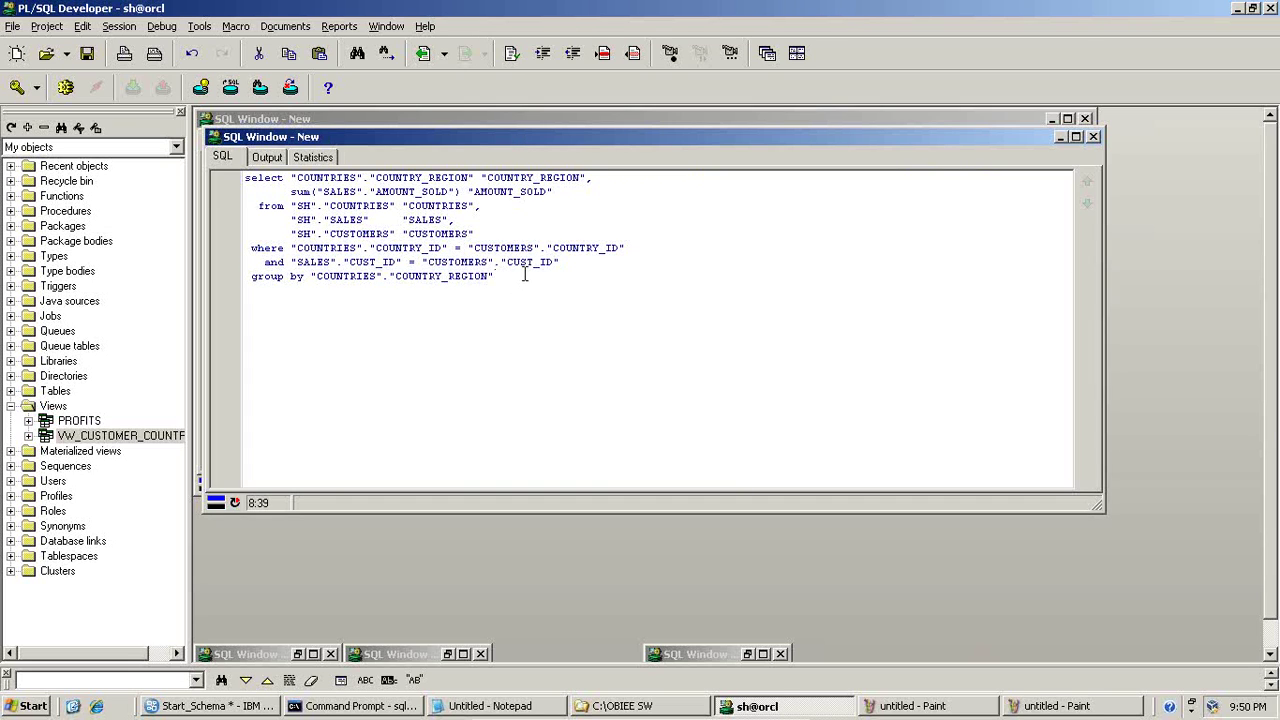
pyautogui.press('Return')
pyautogui.press('Return')
# - Switch to Framework Manager, open the Physical Model diagram and select the VW_CUSTOMER_COUNTRY query subject
pyautogui.click(231, 703)
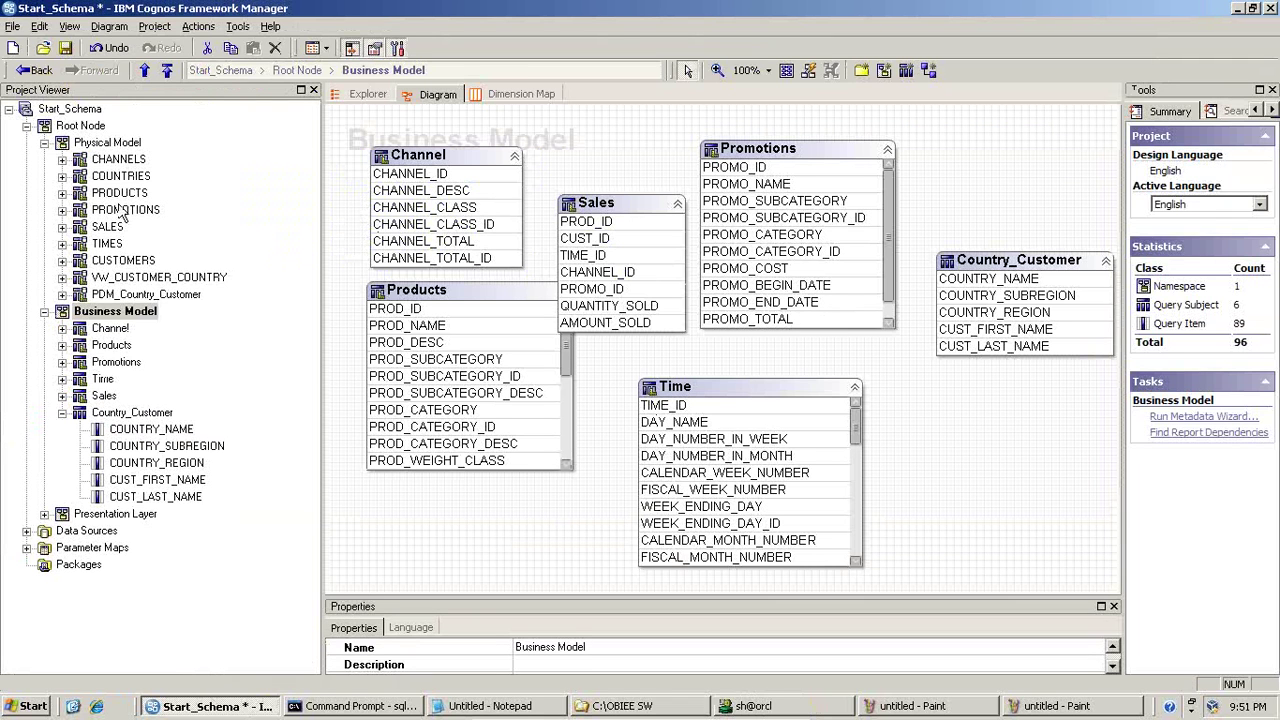
pyautogui.click(115, 145)
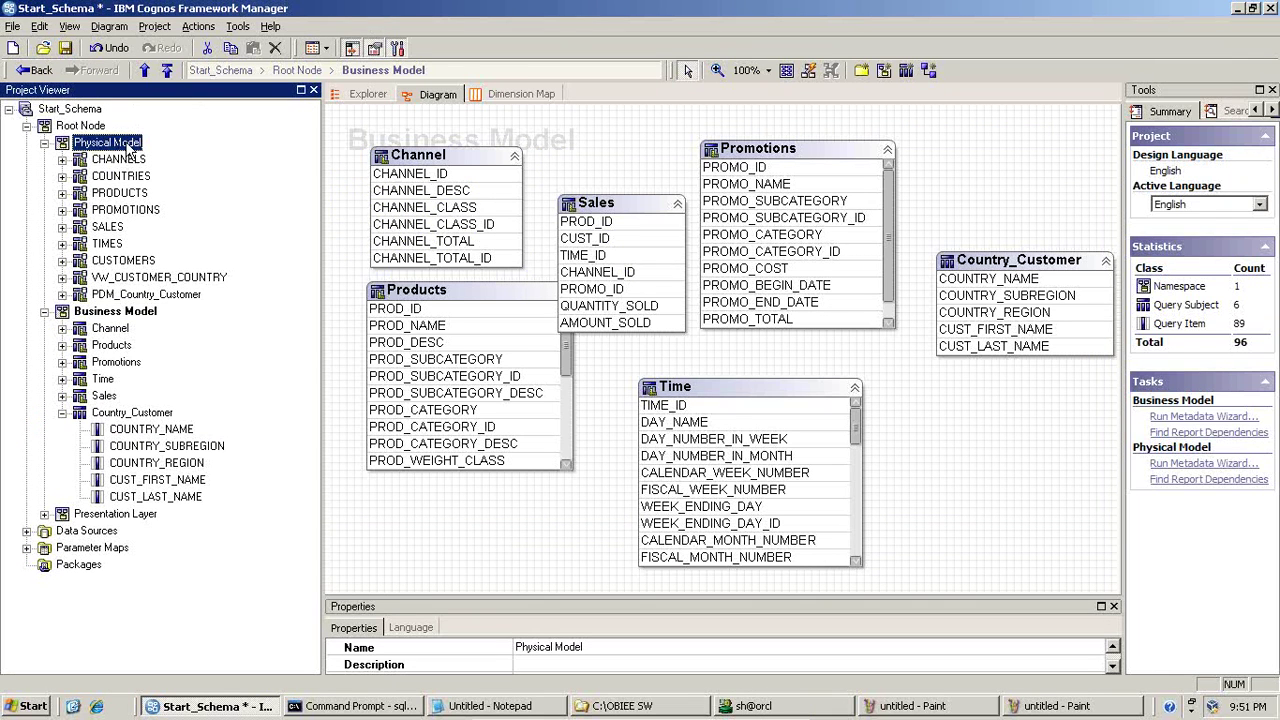
pyautogui.doubleClick(130, 147)
pyautogui.click(882, 337)
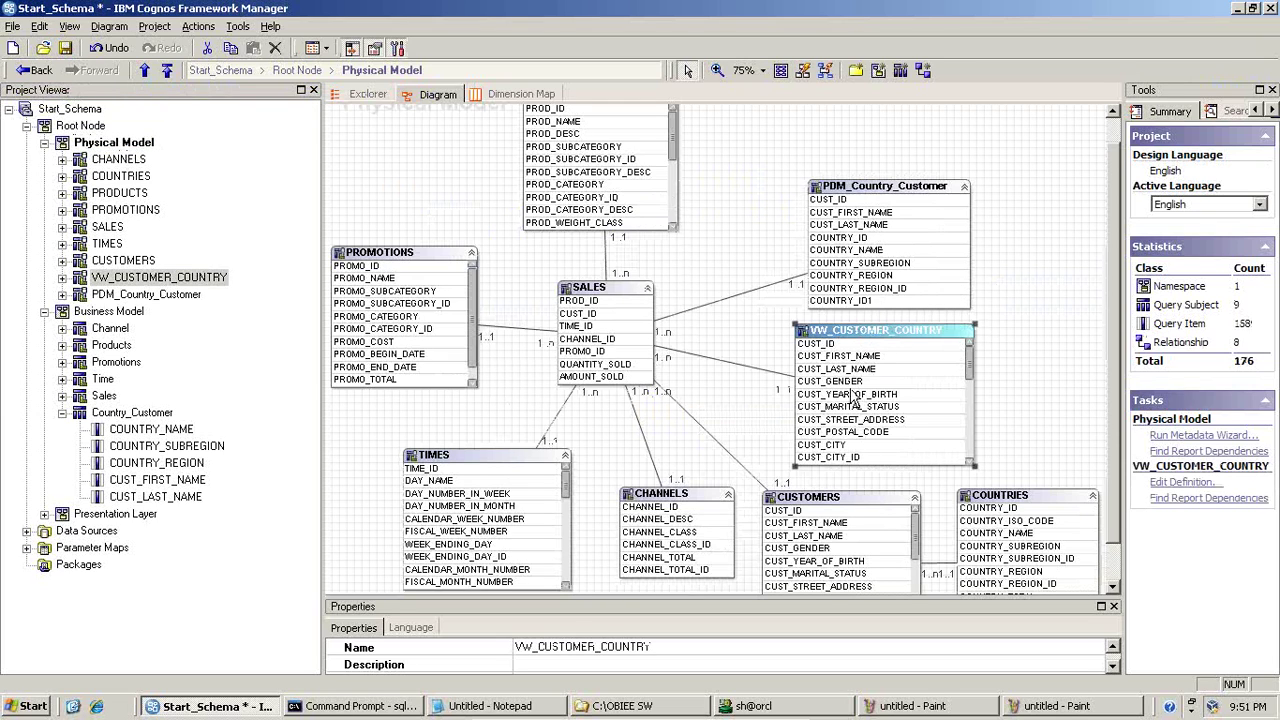
pyautogui.moveTo(970, 358); pyautogui.dragTo(964, 435)
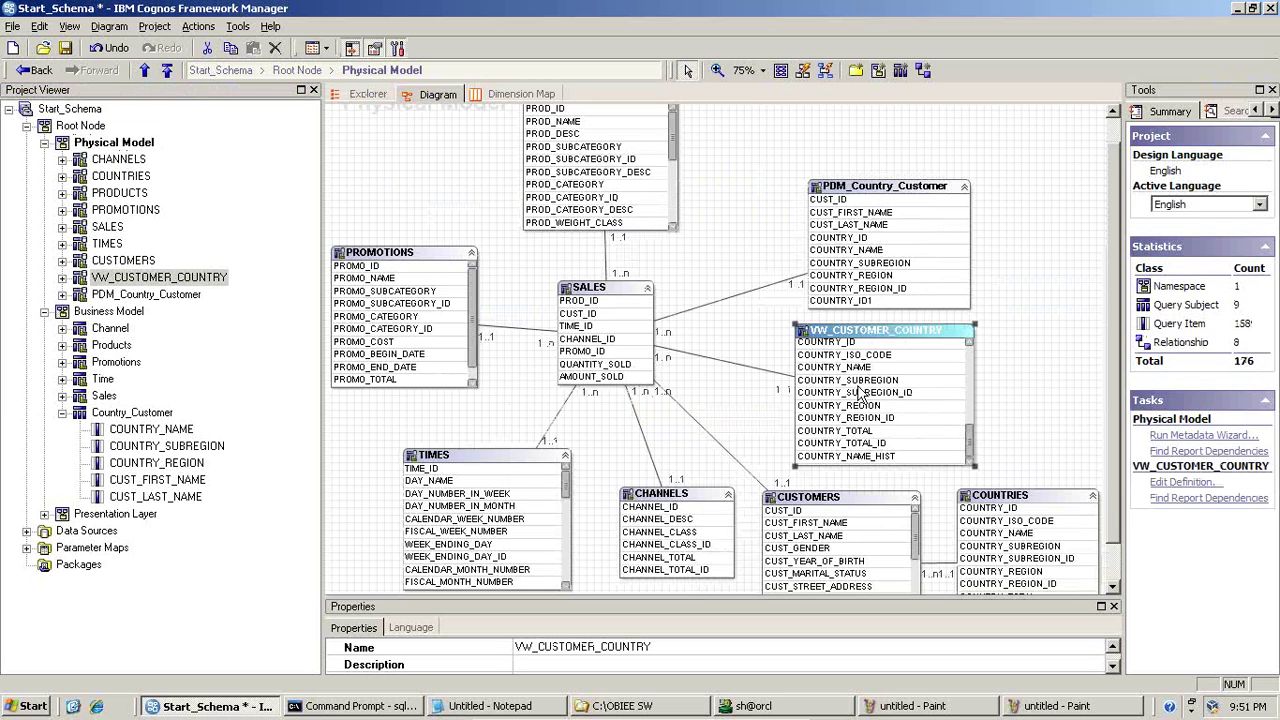
# - Try to test COUNTRY_REGION from VW_CUSTOMER_COUNTRY together with AMOUNT_SOLD from SALES, then close the test results
pyautogui.click(856, 406)
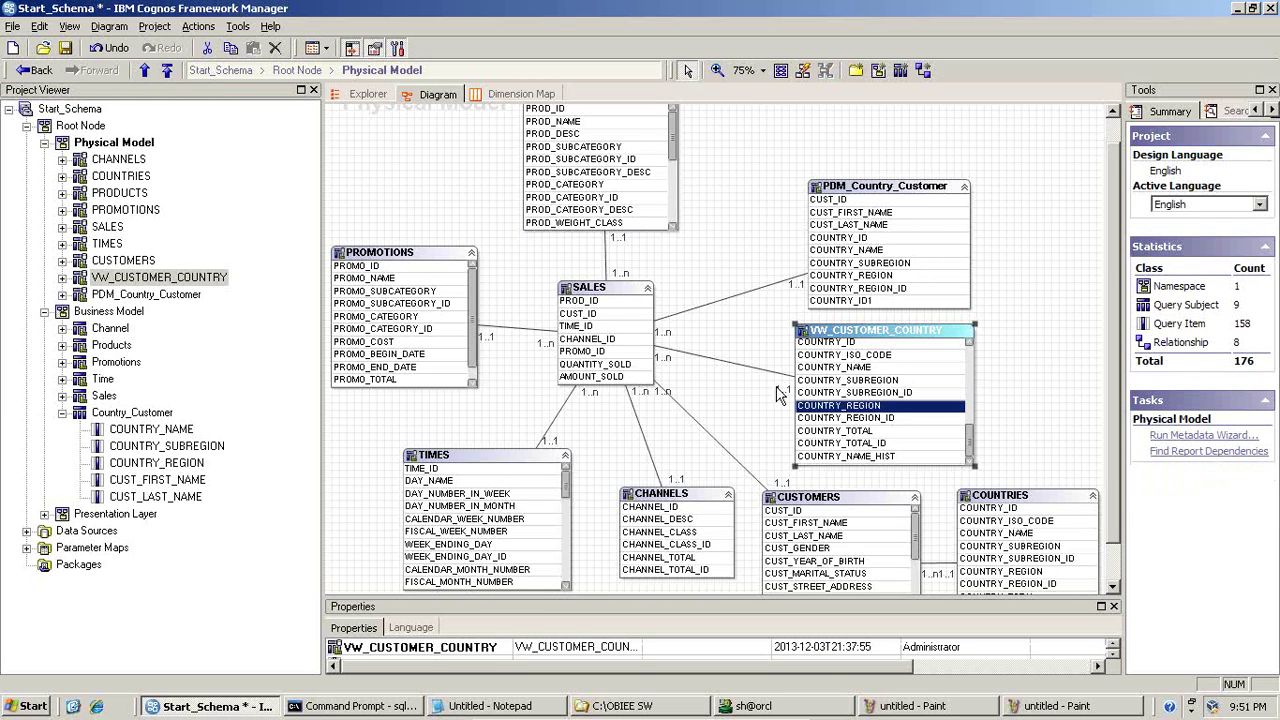
pyautogui.keyDown('ctrl'); pyautogui.click(614, 378); pyautogui.keyUp('ctrl')
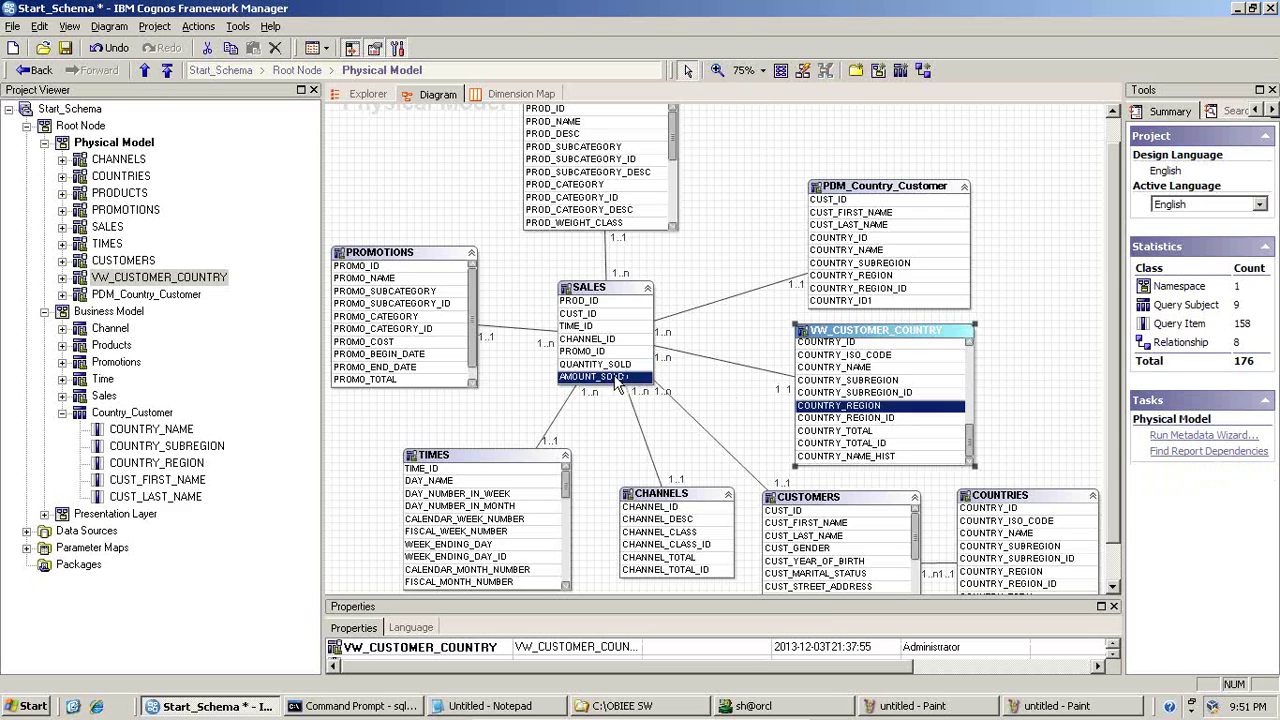
pyautogui.rightClick(808, 412)
pyautogui.click(842, 478)
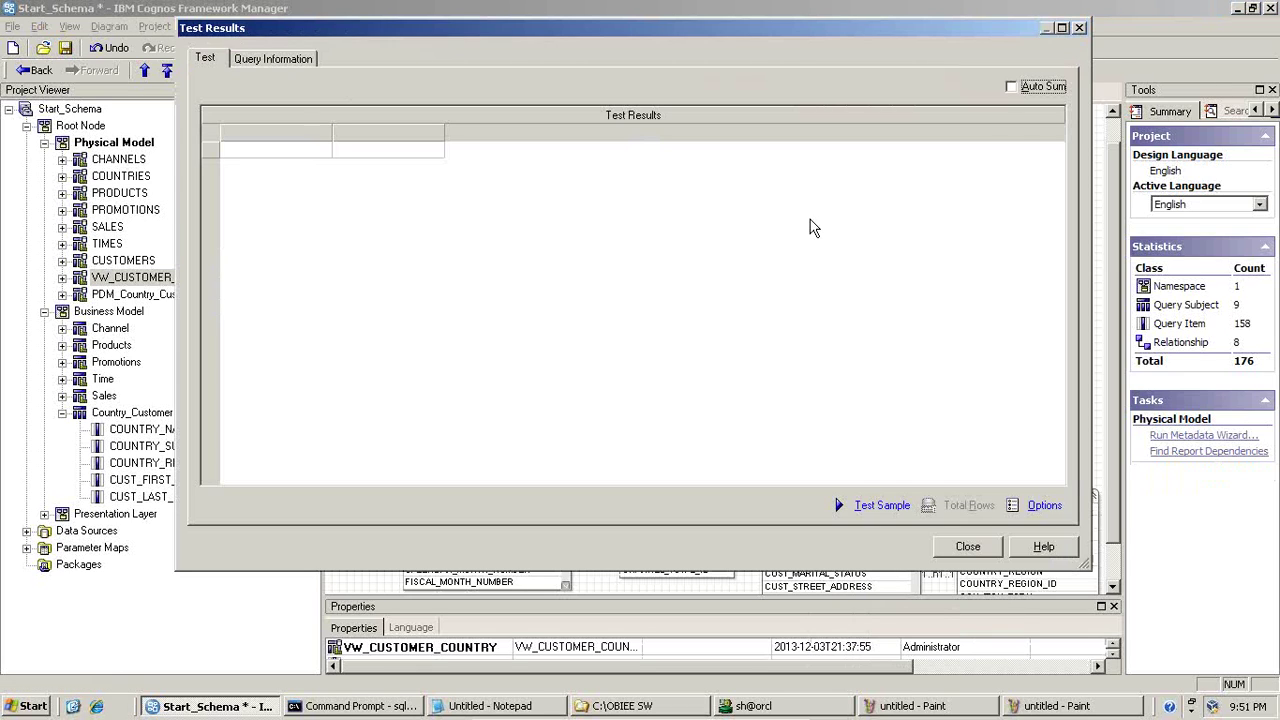
pyautogui.click(866, 505)
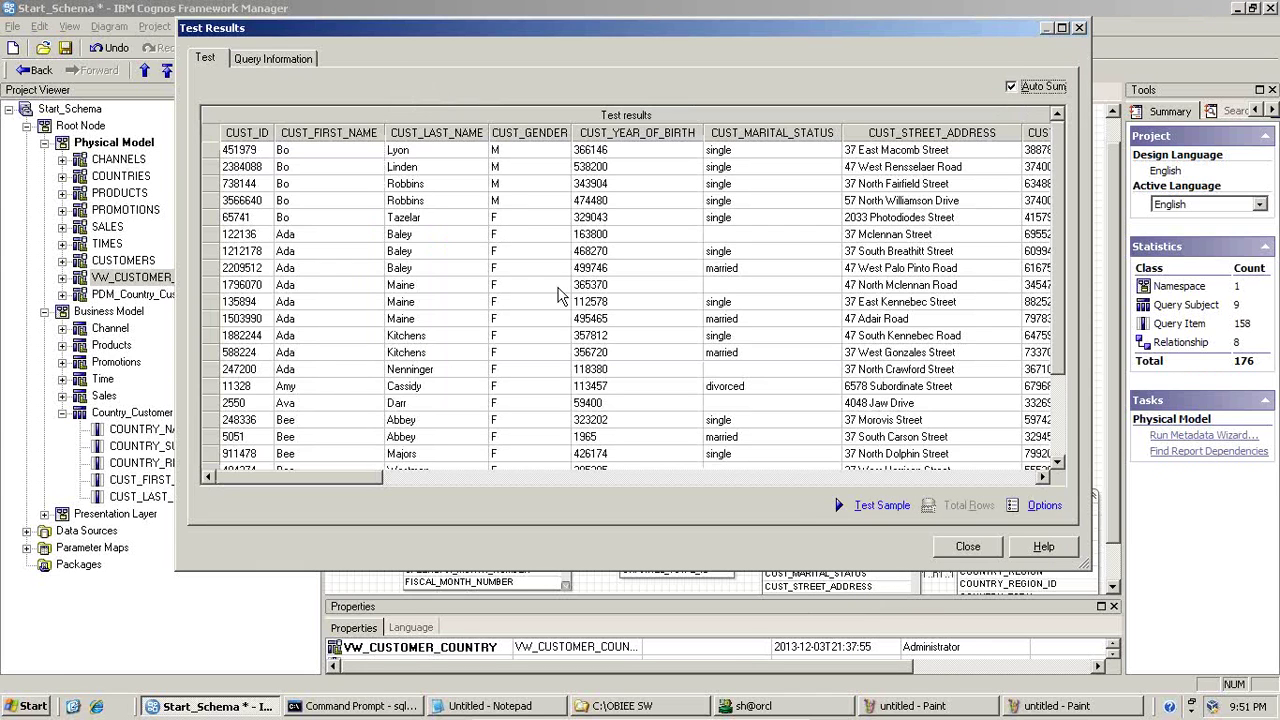
pyautogui.click(985, 546)
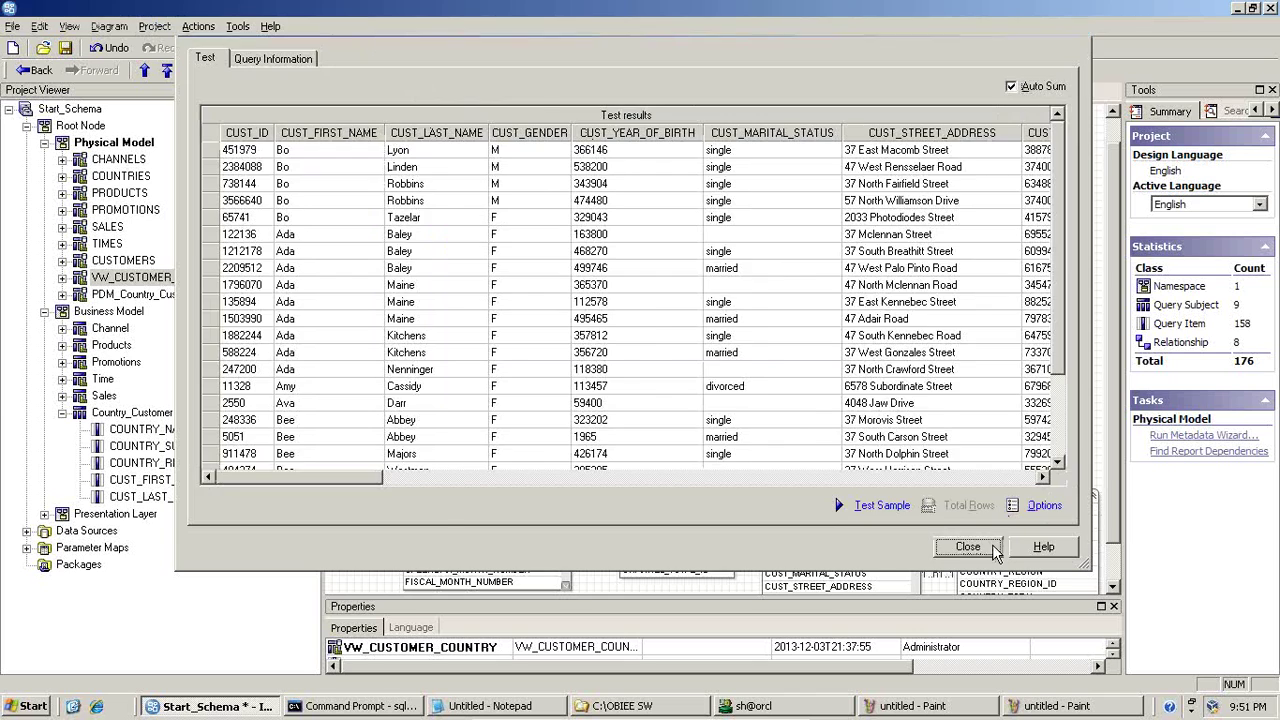
# - Test only COUNTRY_REGION from VW_CUSTOMER_COUNTRY with AMOUNT_SOLD from SALES, and rerun the sample with Auto Sum enabled
pyautogui.click(877, 409)
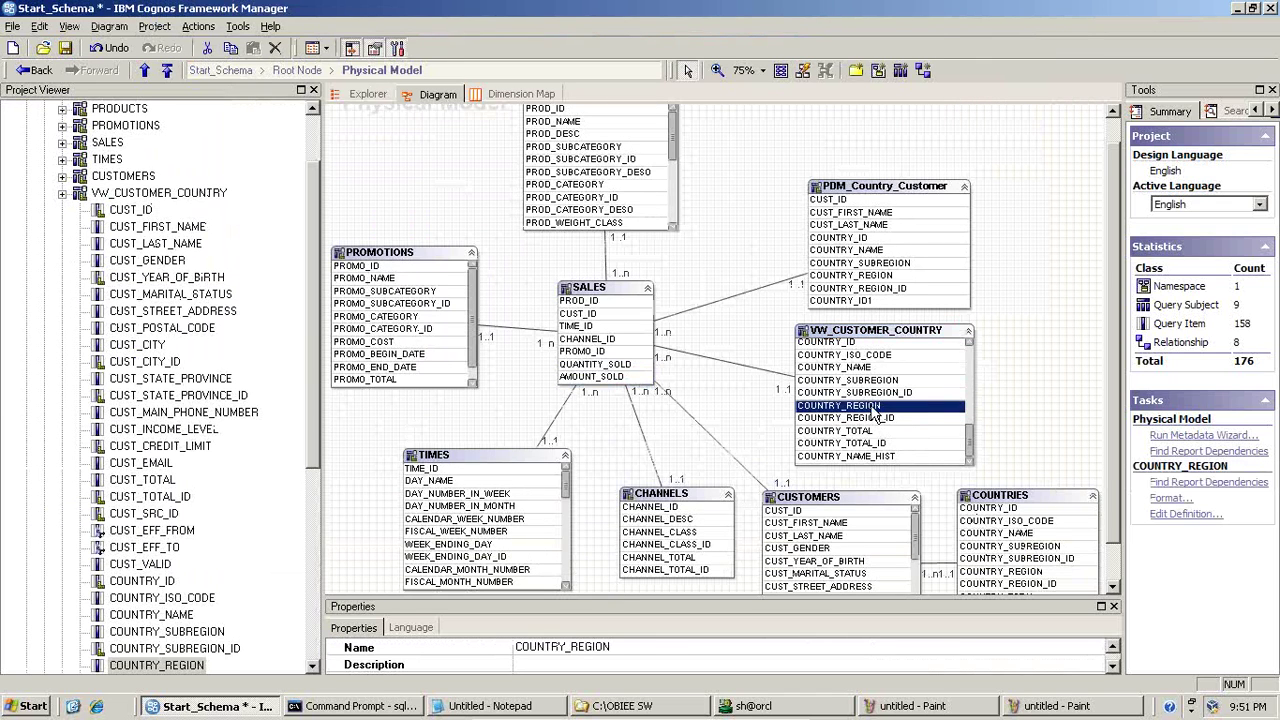
pyautogui.click(877, 412)
pyautogui.click(952, 410)
pyautogui.click(820, 393)
pyautogui.click(820, 407)
pyautogui.keyDown('ctrl'); pyautogui.click(612, 376); pyautogui.keyUp('ctrl')
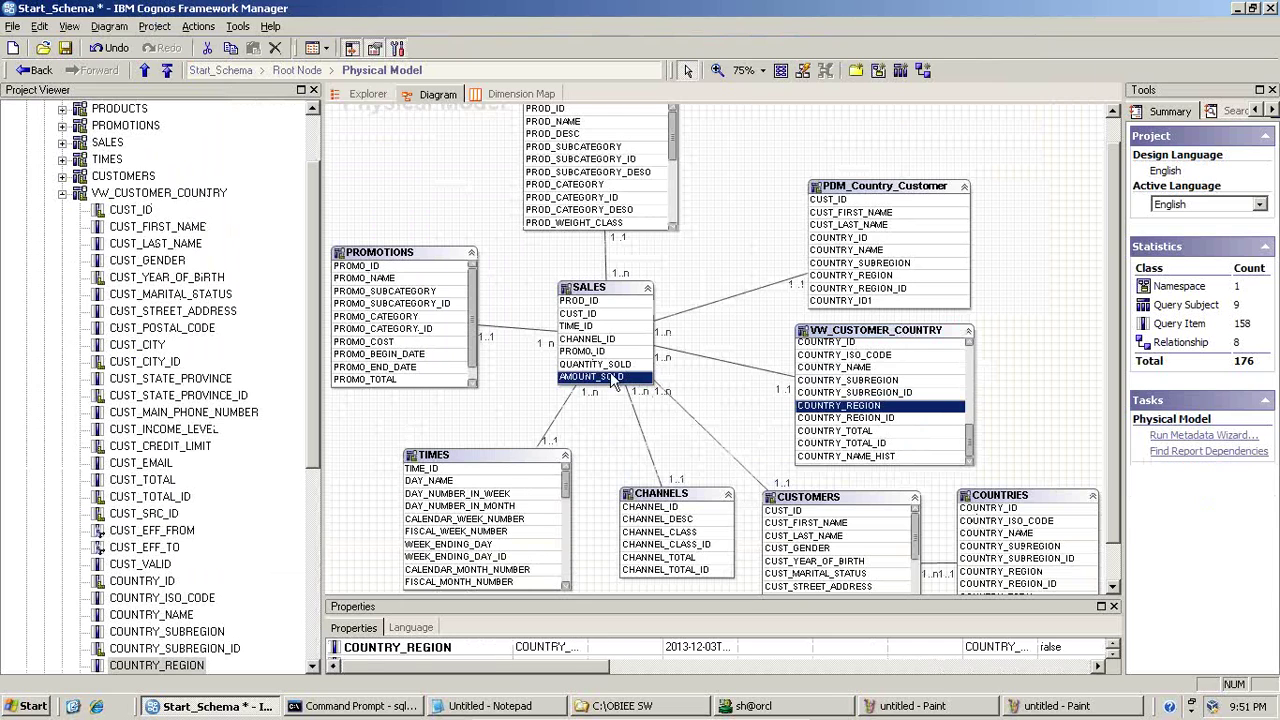
pyautogui.rightClick(806, 410)
pyautogui.click(855, 470)
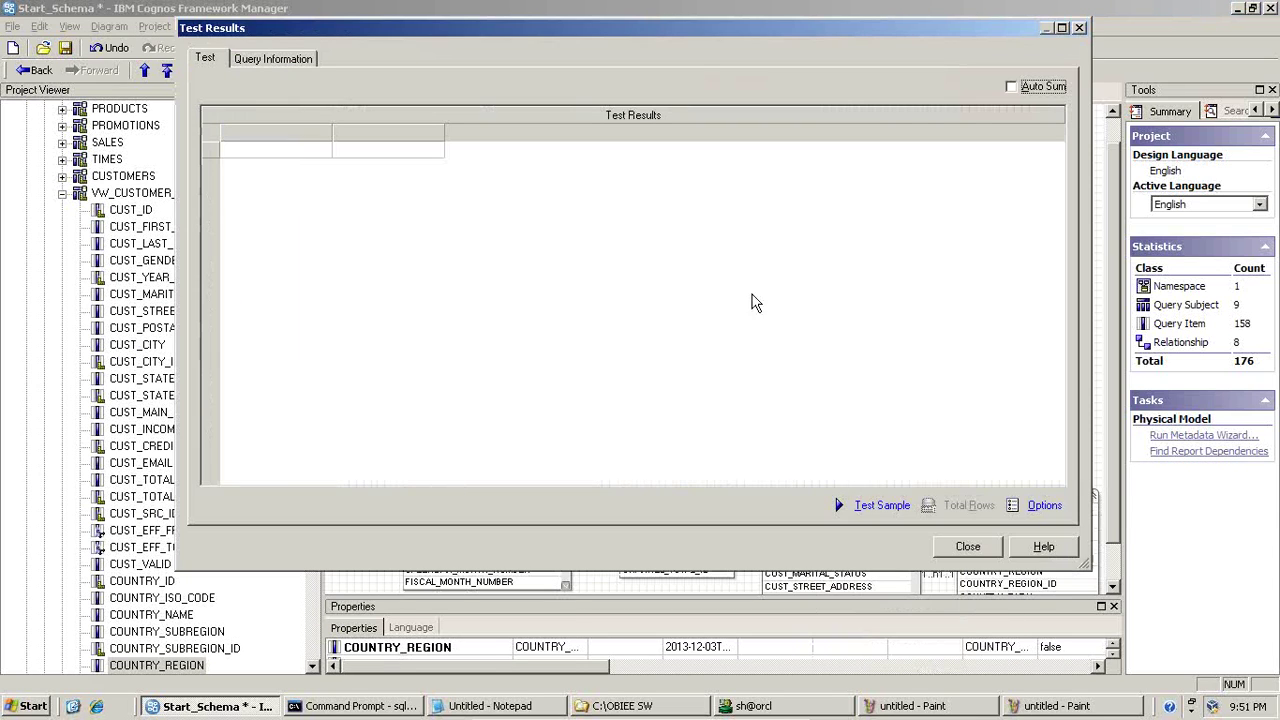
pyautogui.click(895, 505)
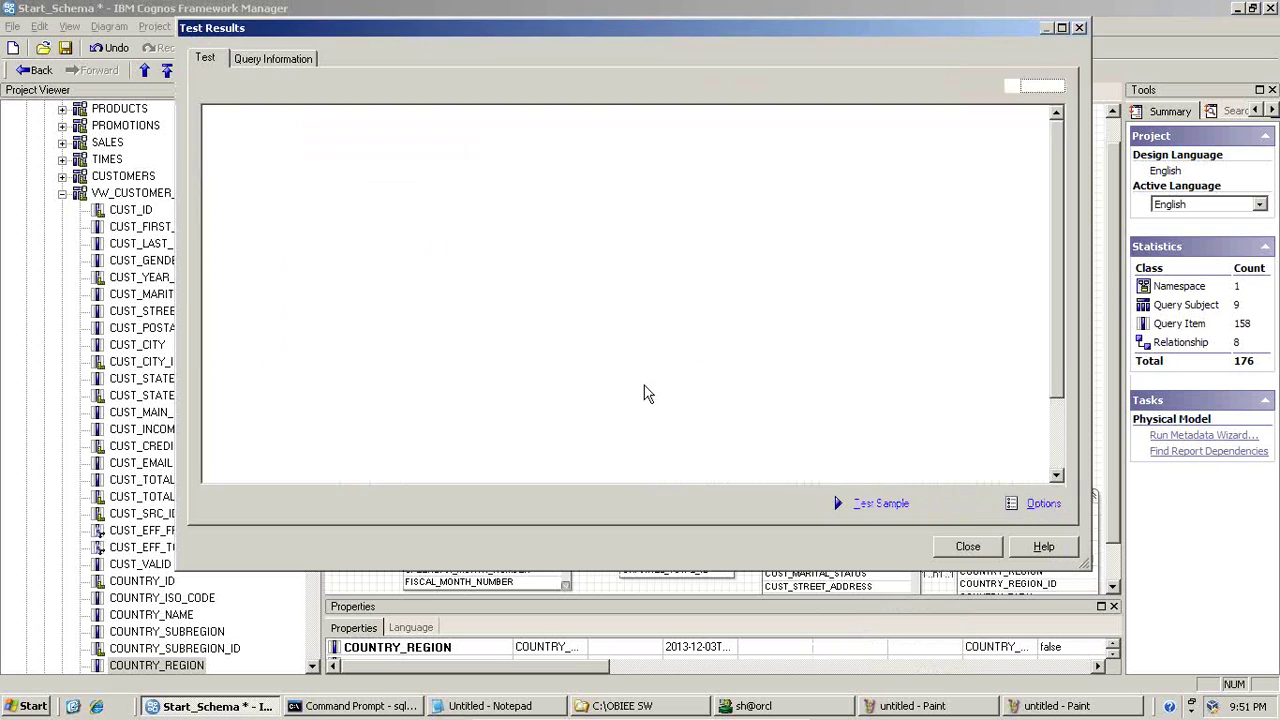
pyautogui.click(1010, 87)
pyautogui.click(858, 508)
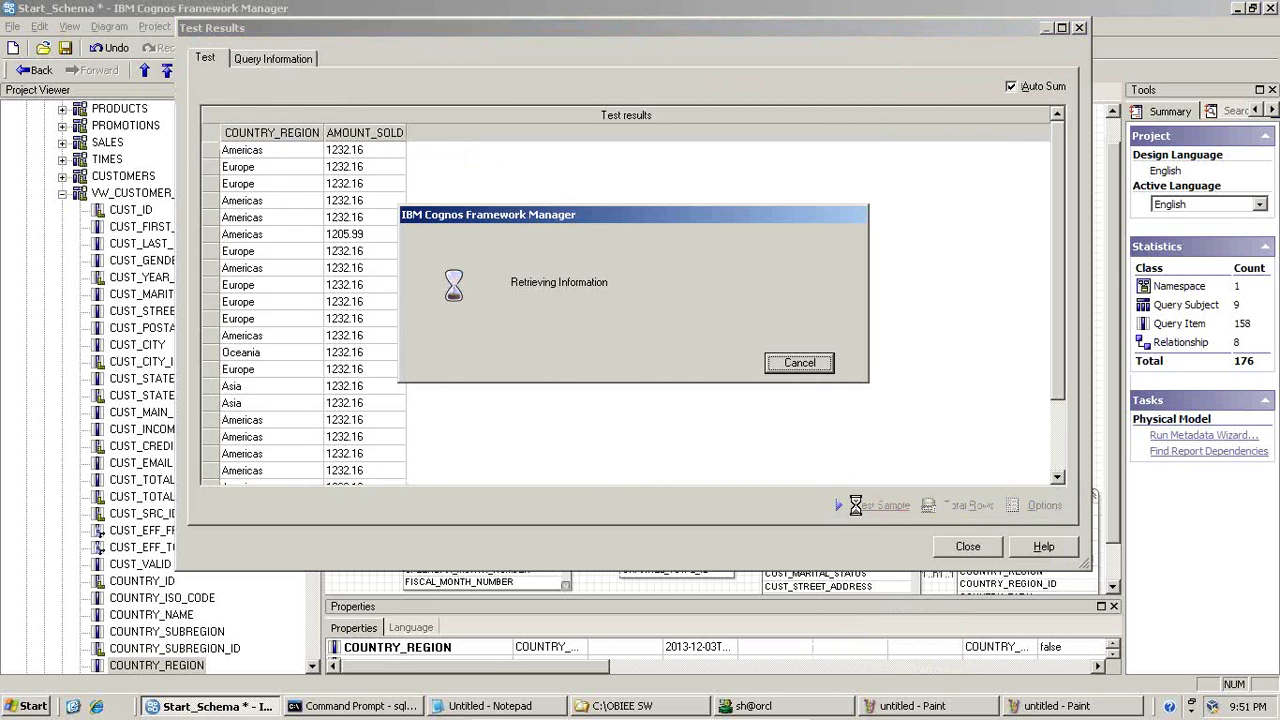
# - Copy the native SQL of the VW_CUSTOMER_COUNTRY test and paste it below the existing query in PL/SQL Developer's SQL window
pyautogui.click(271, 60)
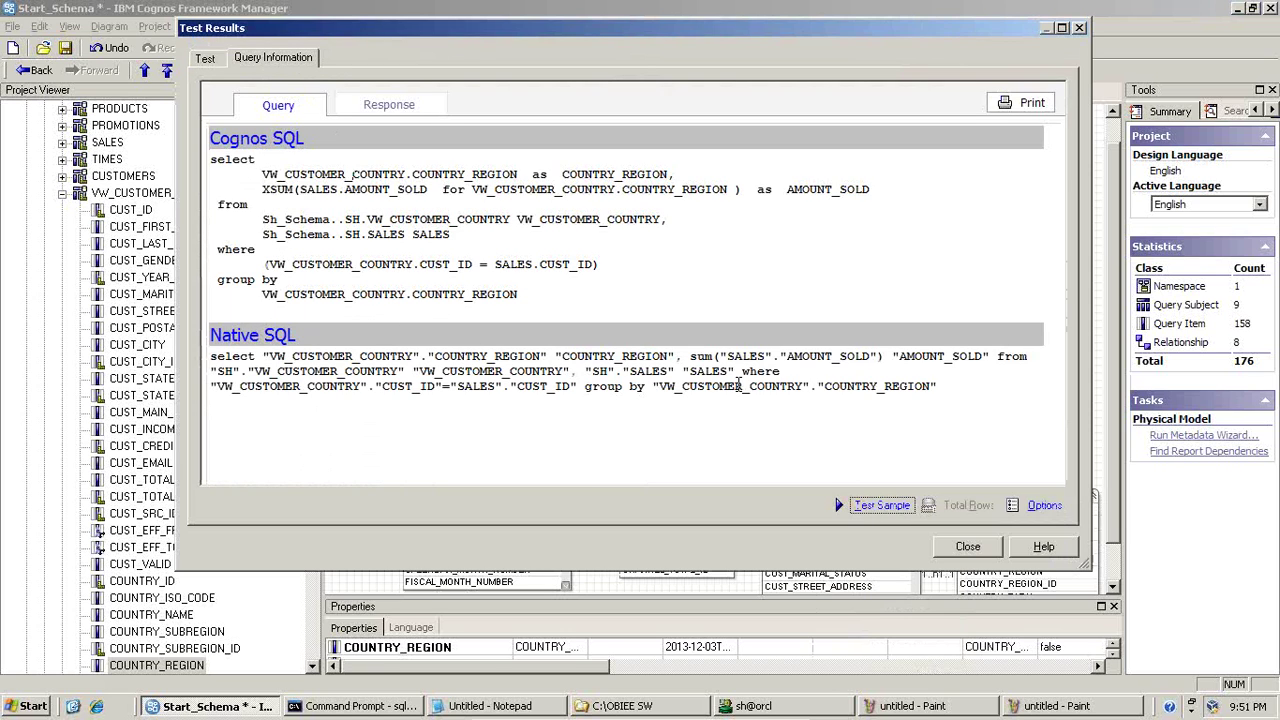
pyautogui.moveTo(946, 390); pyautogui.dragTo(222, 362)
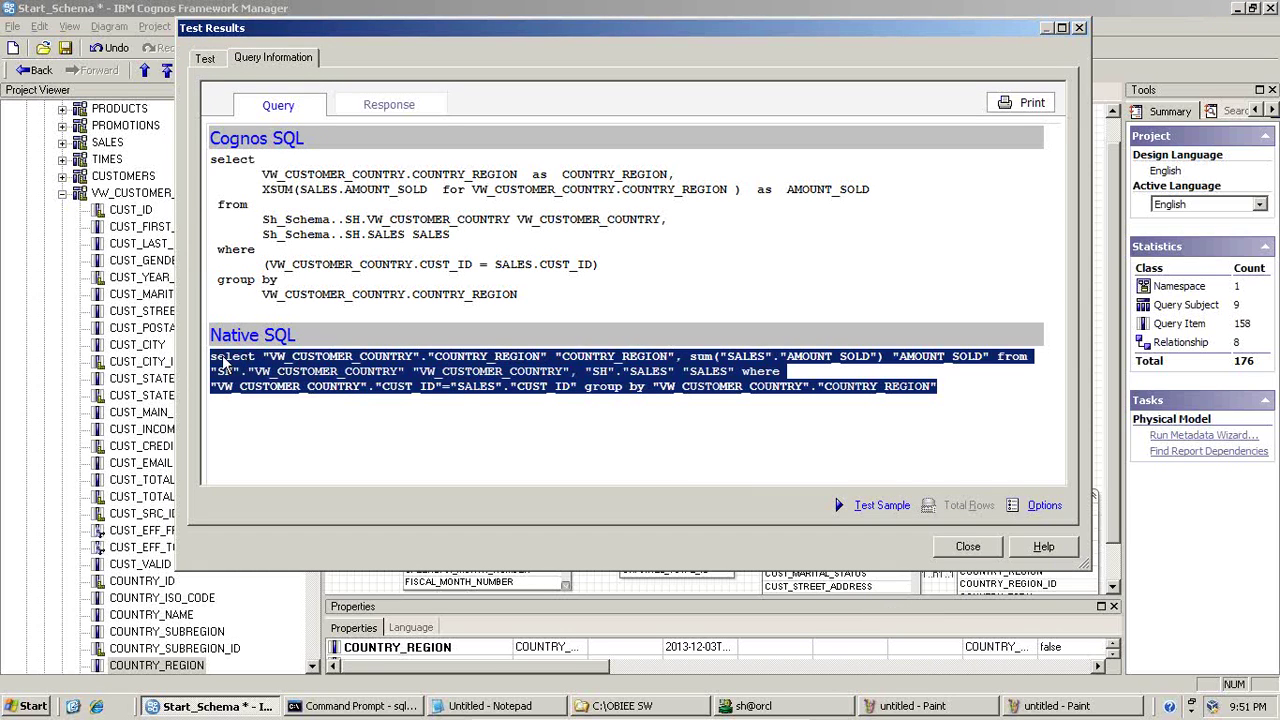
pyautogui.rightClick(338, 355)
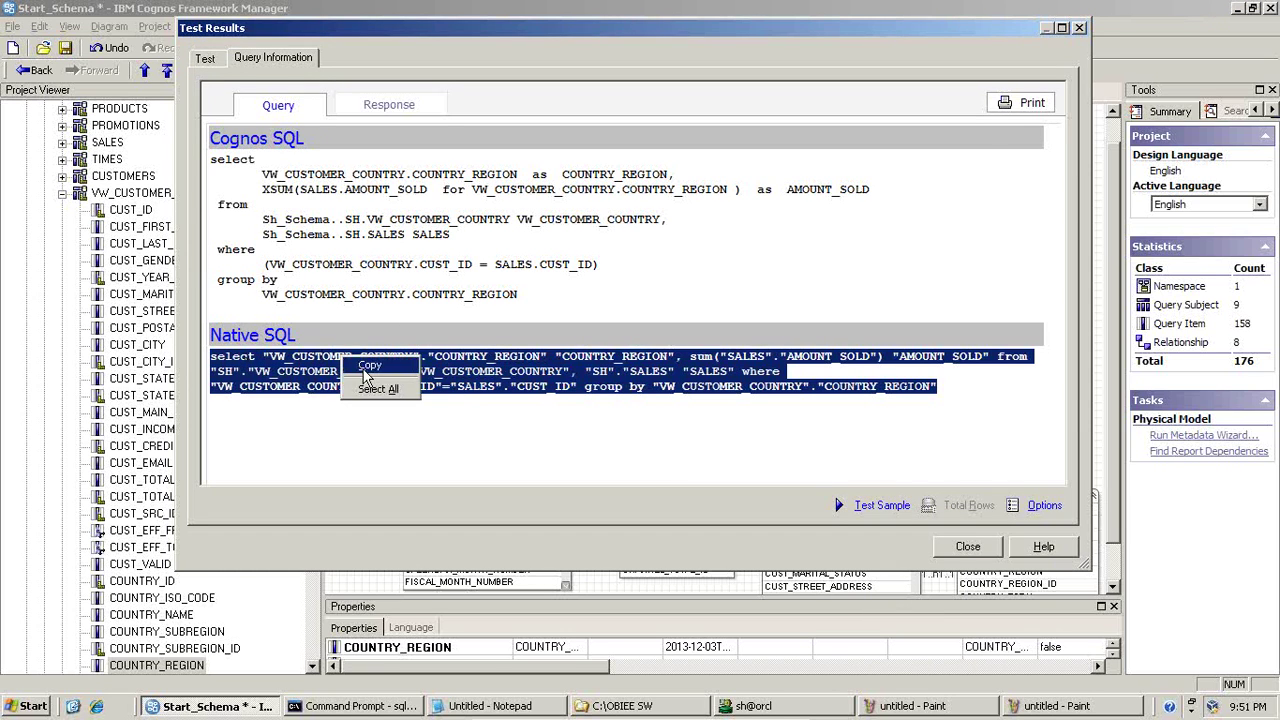
pyautogui.click(364, 366)
pyautogui.click(752, 706)
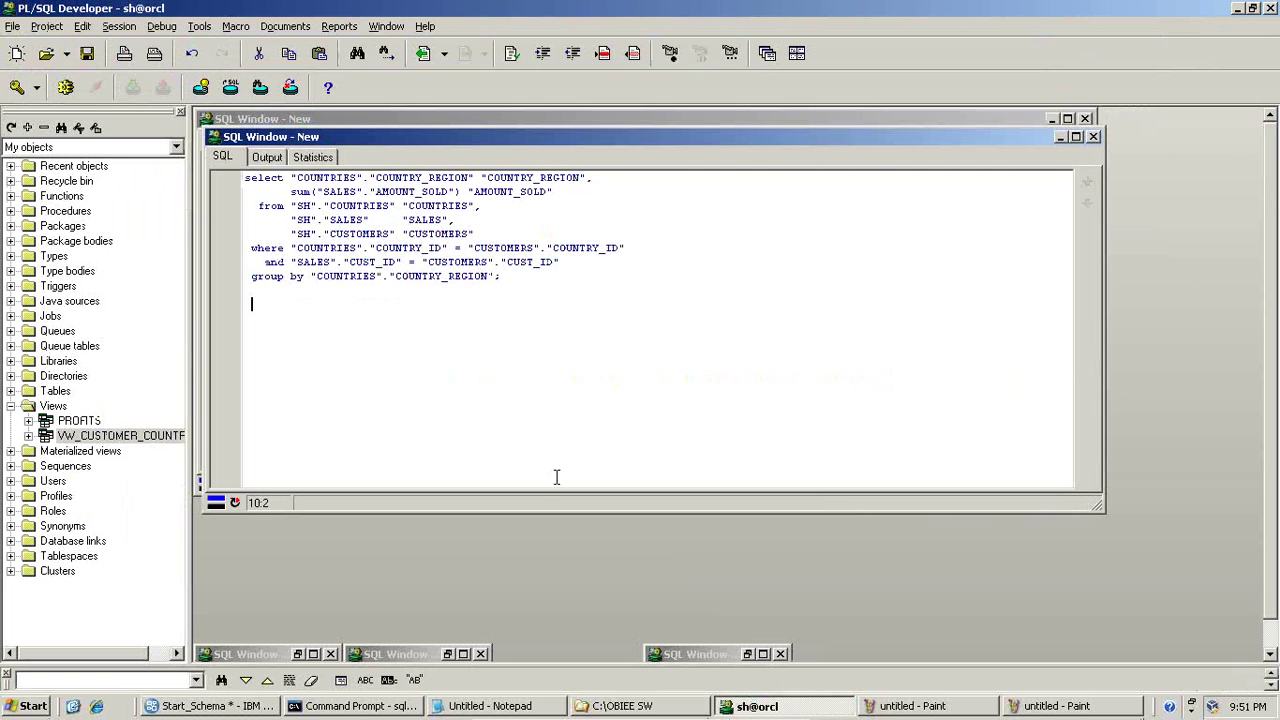
pyautogui.rightClick(448, 316)
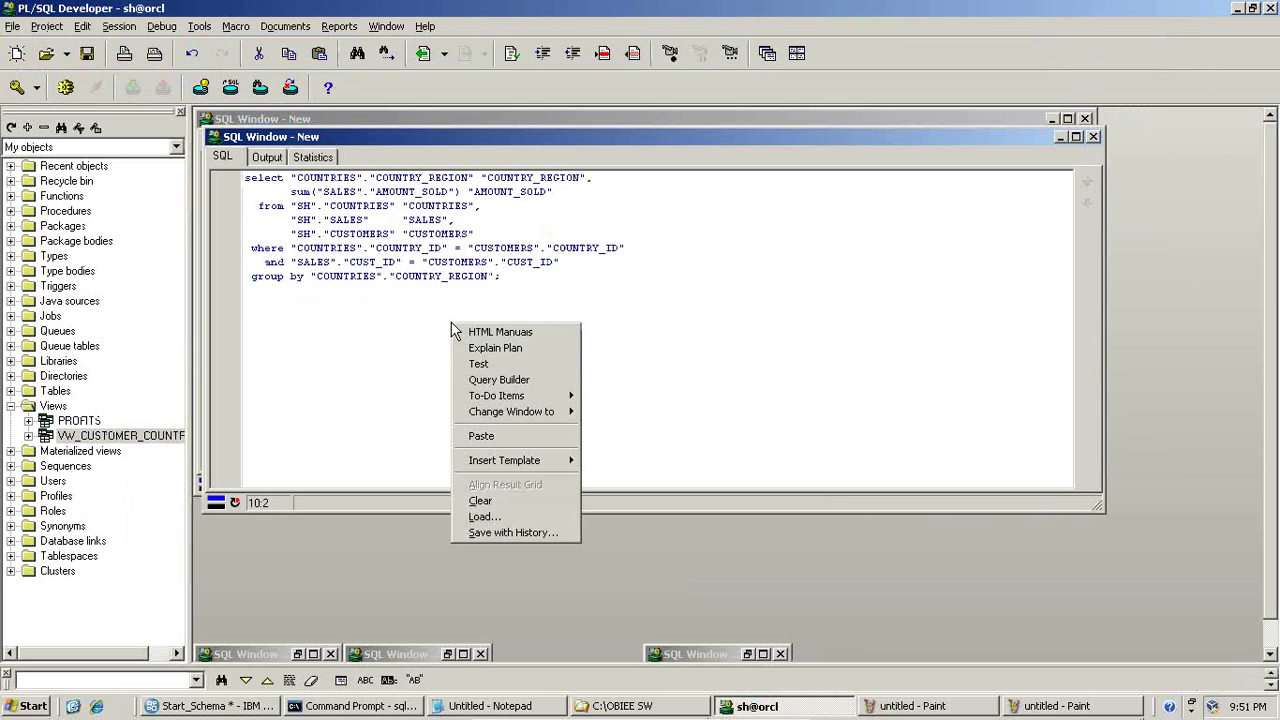
pyautogui.click(471, 434)
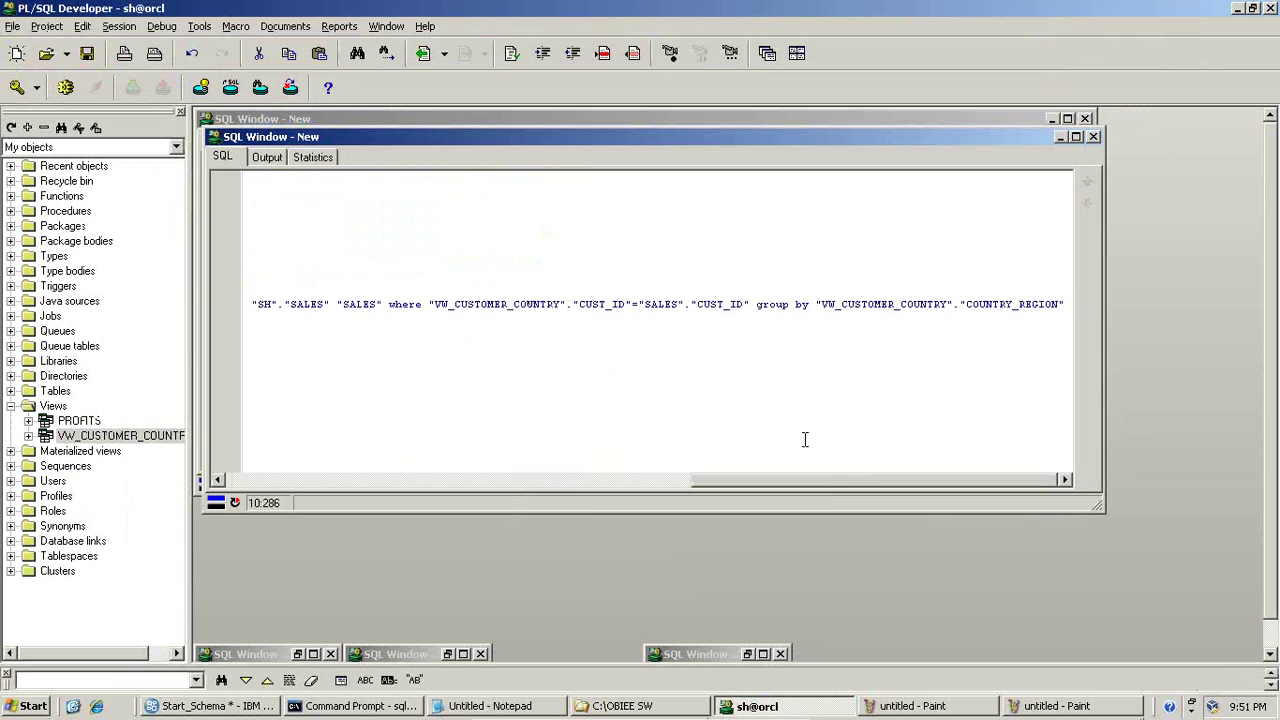
# - Select the whole pasted VW_CUSTOMER_COUNTRY query and format it with the PL/SQL Beautifier
pyautogui.moveTo(810, 490); pyautogui.dragTo(310, 497)
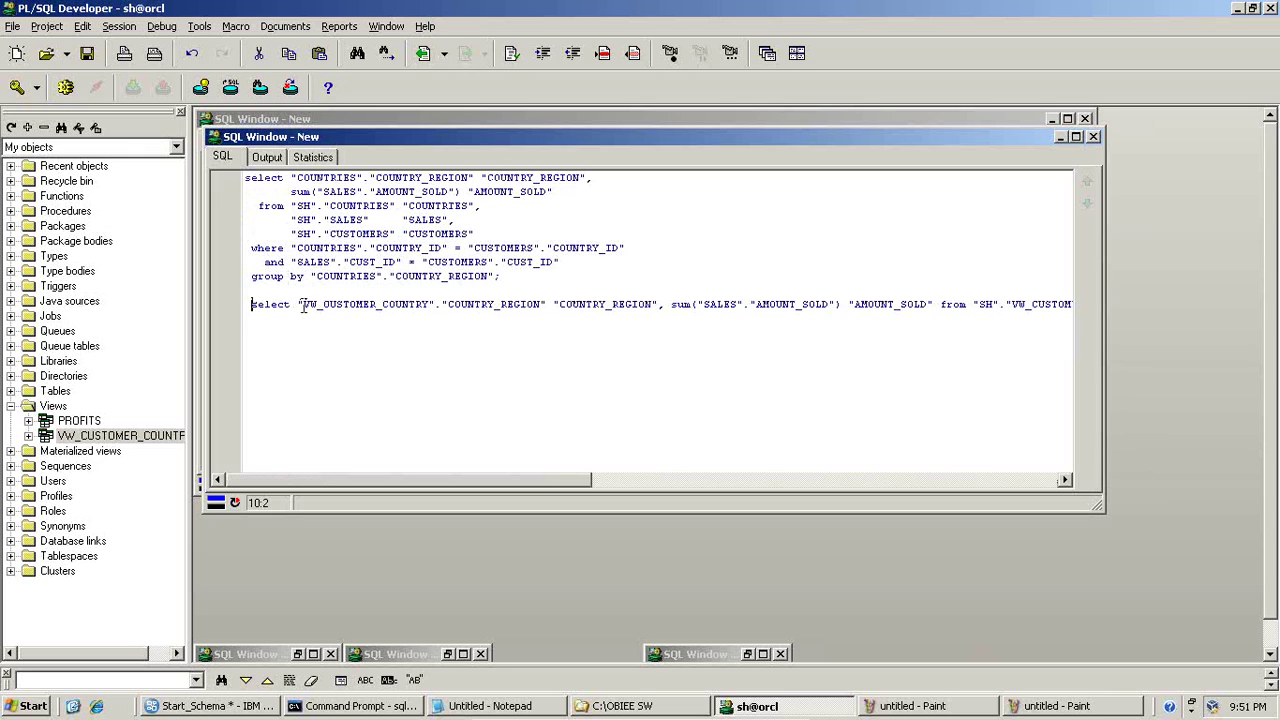
pyautogui.hotkey('shift', 'End')
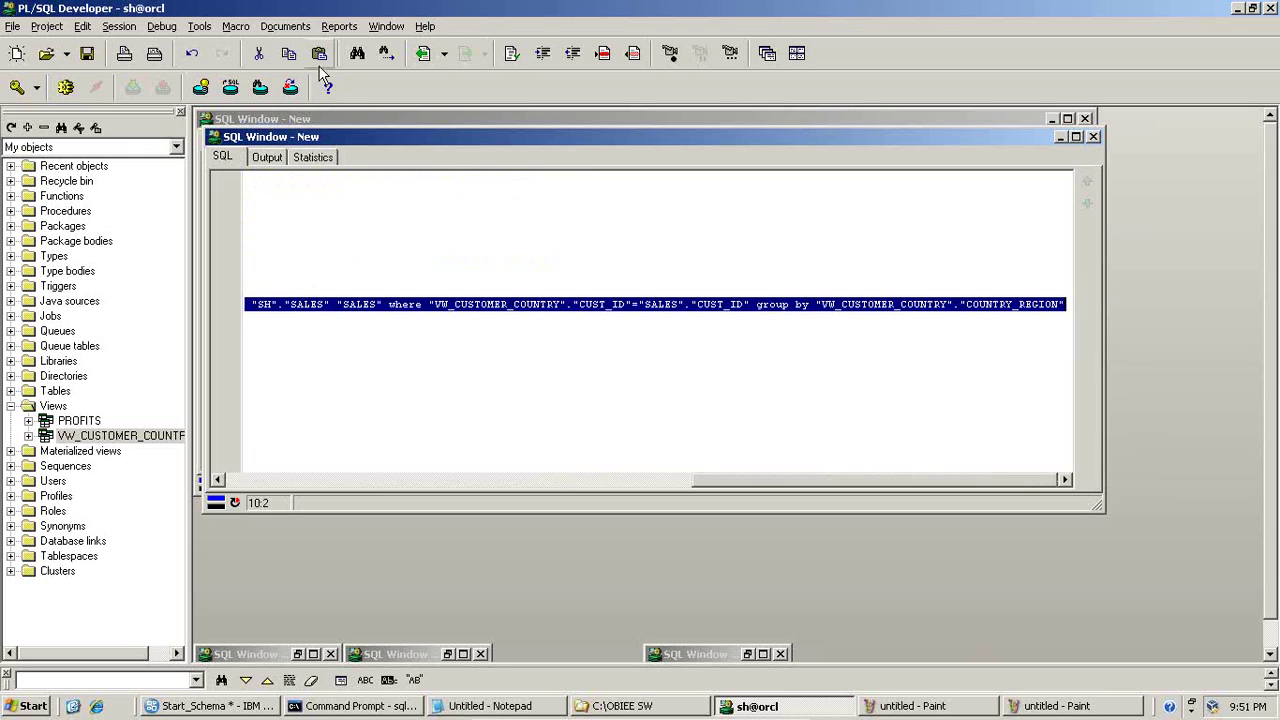
pyautogui.click(511, 53)
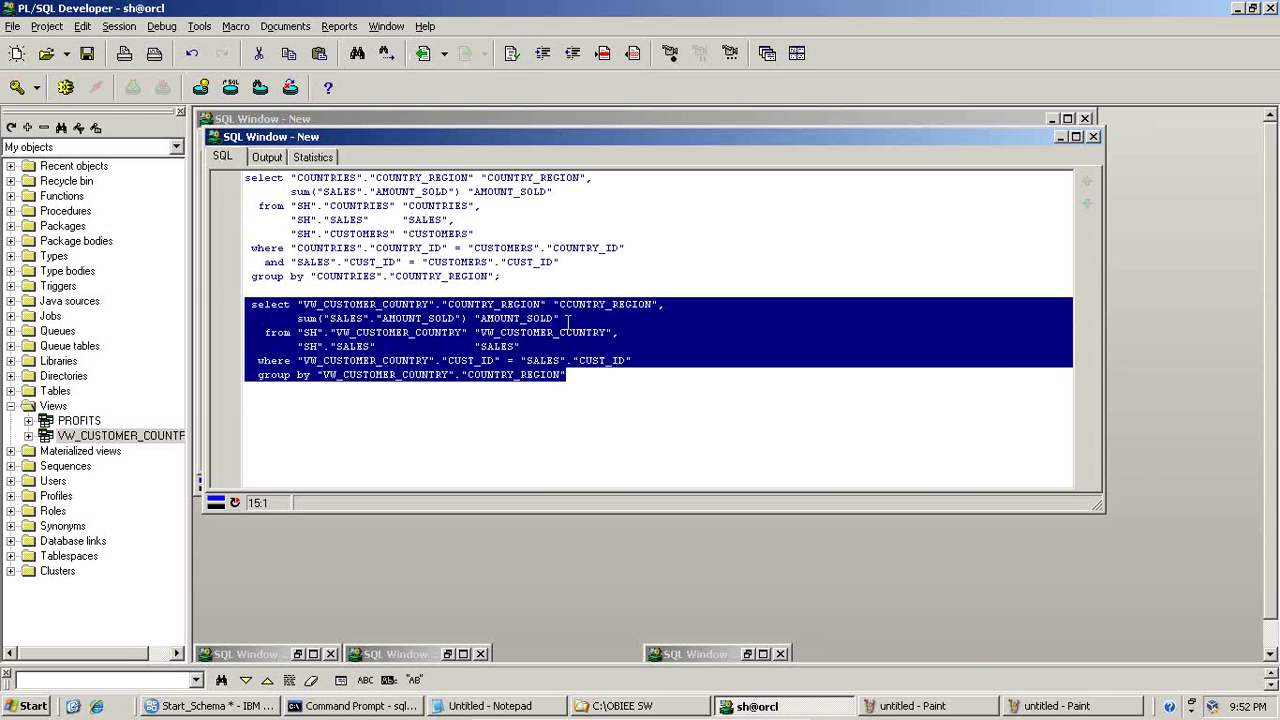
pyautogui.click(409, 360)
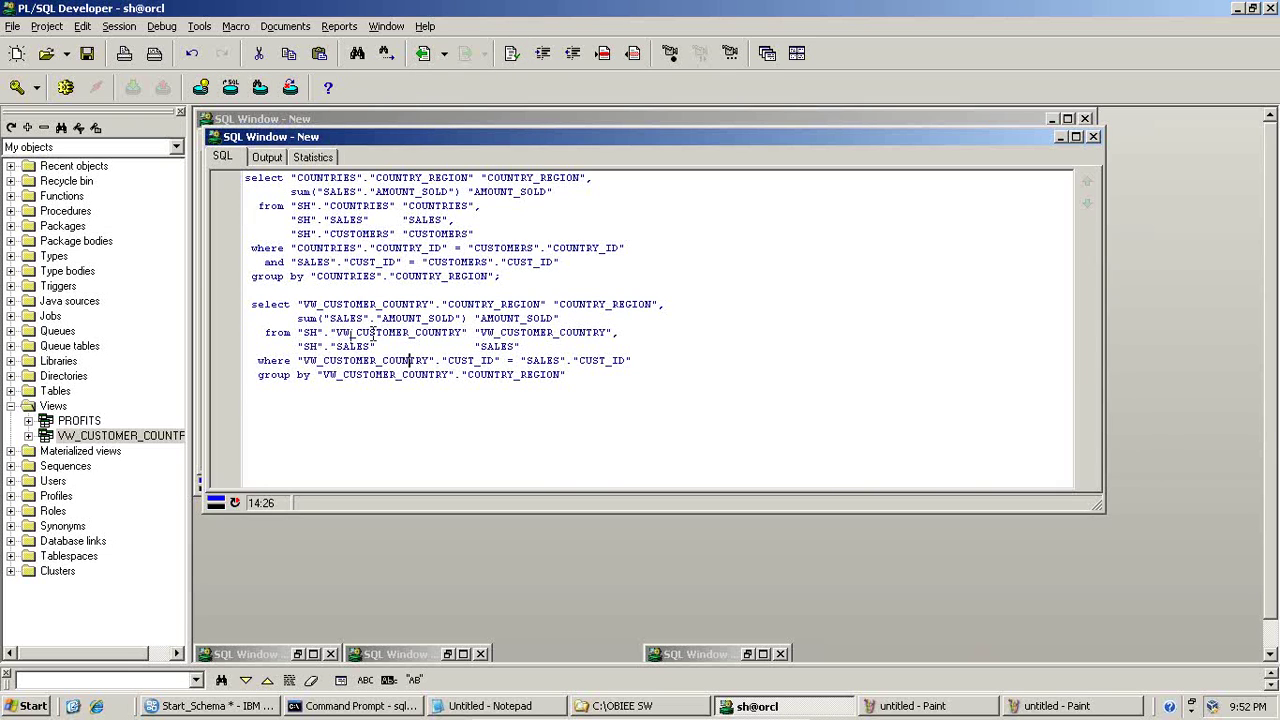
# - Compare the single view reference with the COUNTRIES and CUSTOMERS join of the first query, and end the view query with a semicolon
pyautogui.moveTo(336, 332); pyautogui.dragTo(618, 332)
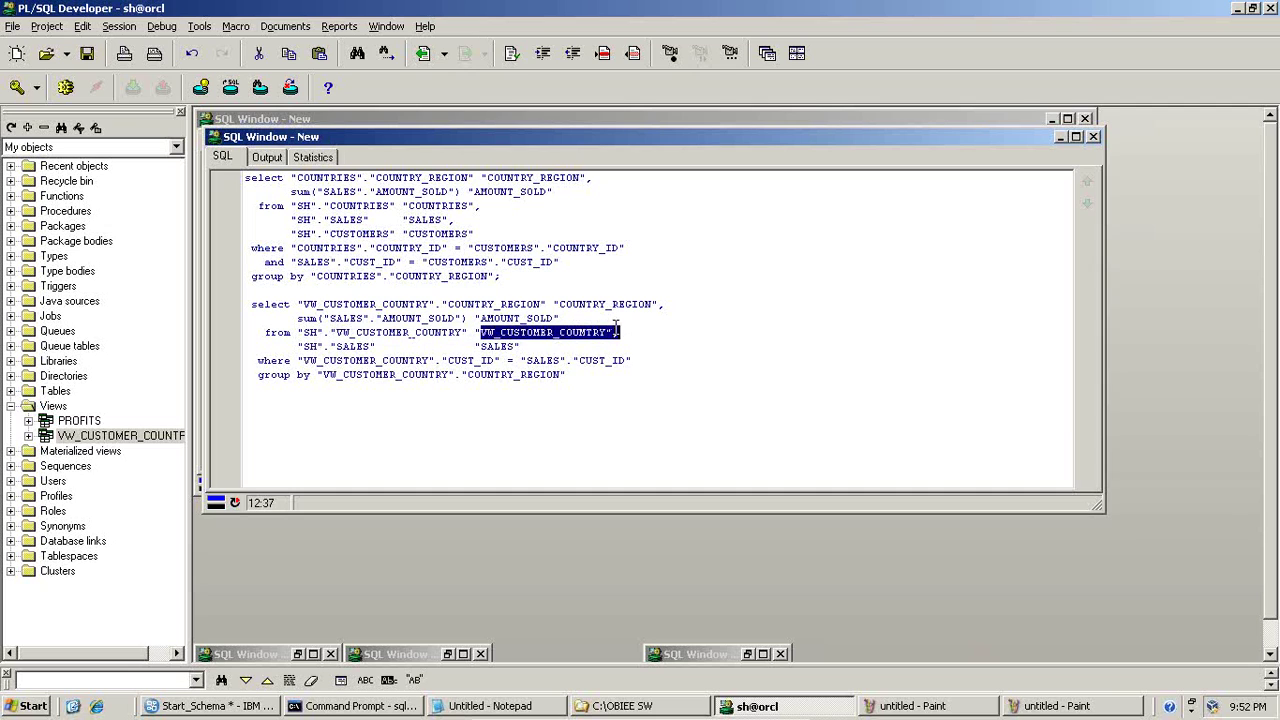
pyautogui.moveTo(293, 247); pyautogui.dragTo(595, 250)
pyautogui.click(414, 262)
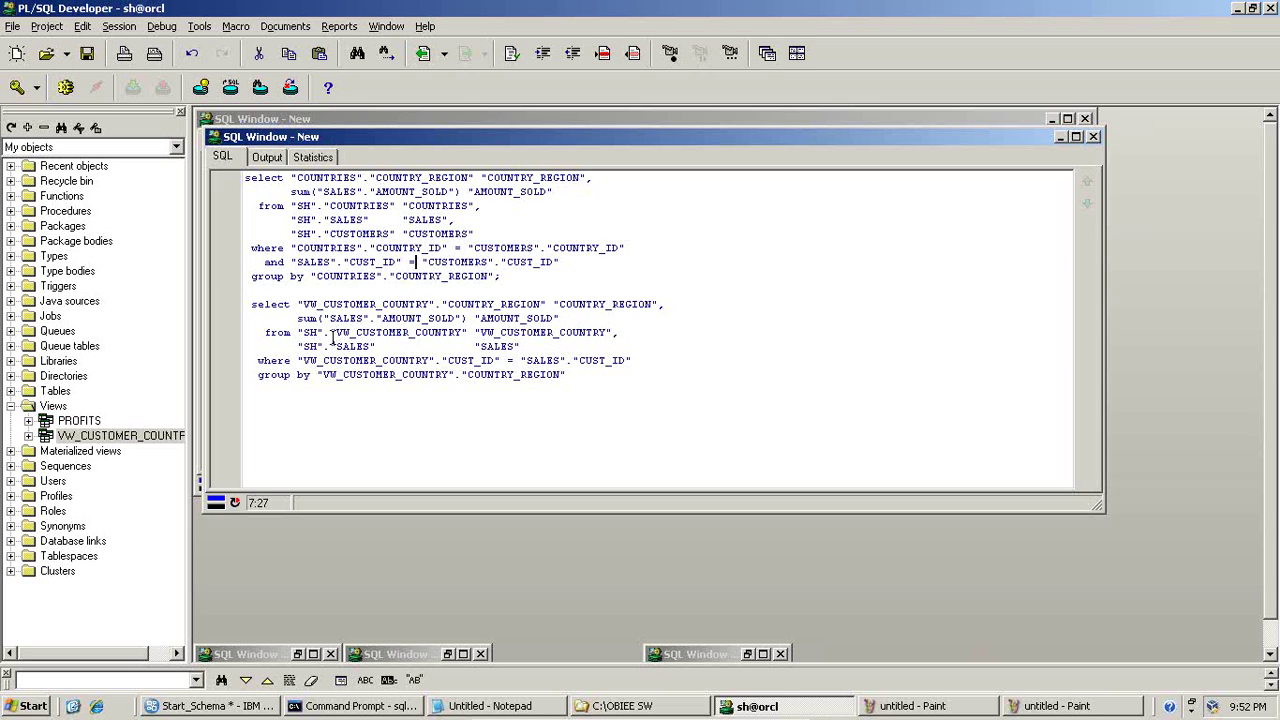
pyautogui.moveTo(330, 332); pyautogui.dragTo(470, 332)
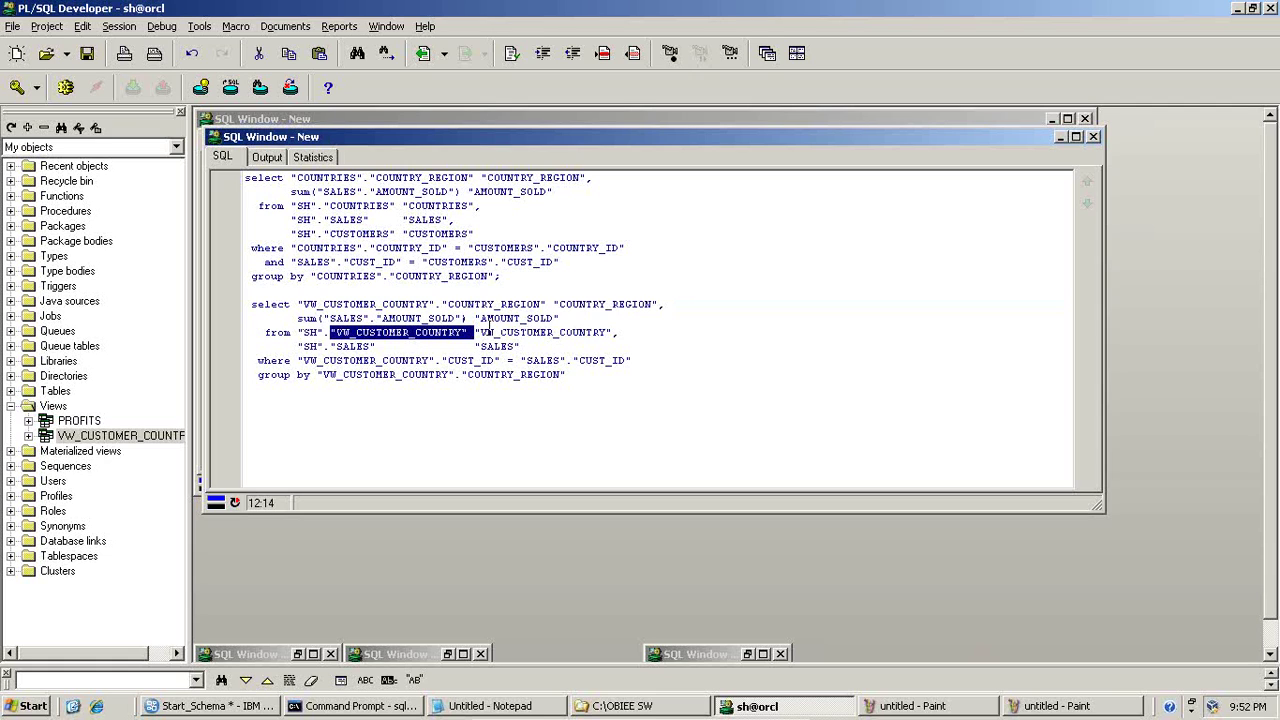
pyautogui.click(588, 371)
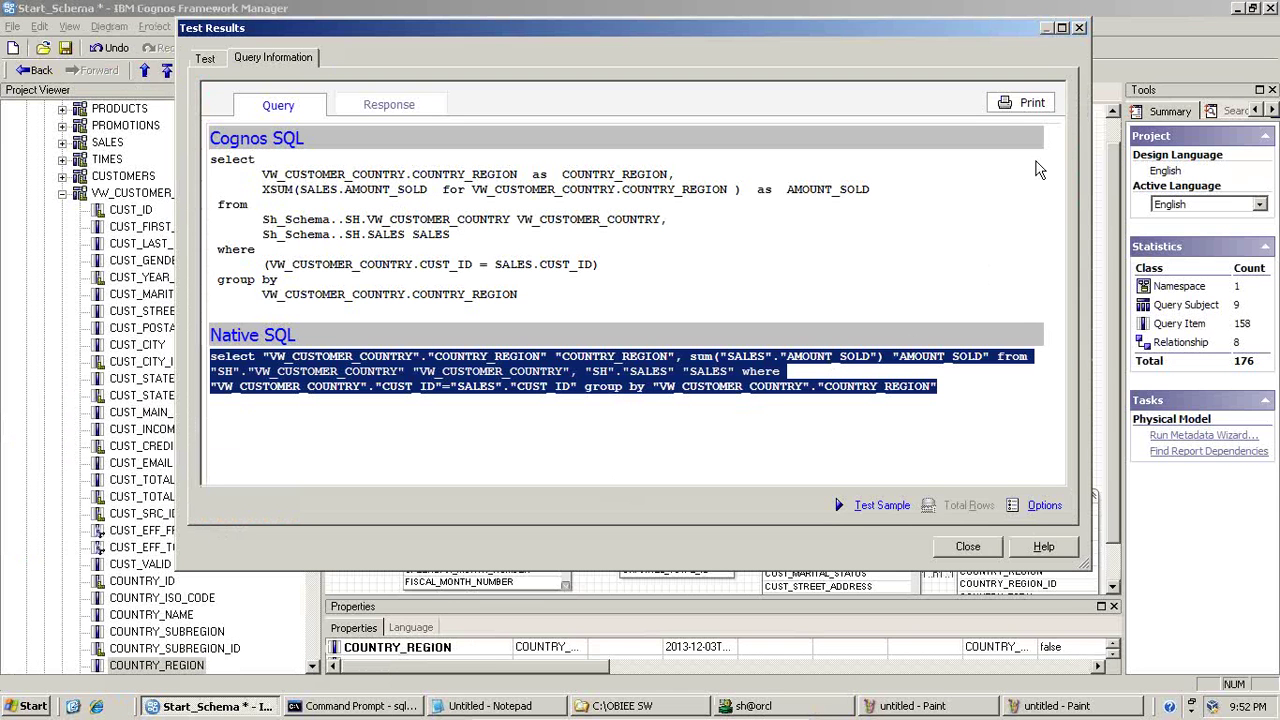
# - In Framework Manager, close the old results and test COUNTRY_REGION from PDM_Country_Customer with AMOUNT_SOLD from SALES, with Auto Sum enabled
pyautogui.click(1079, 28)
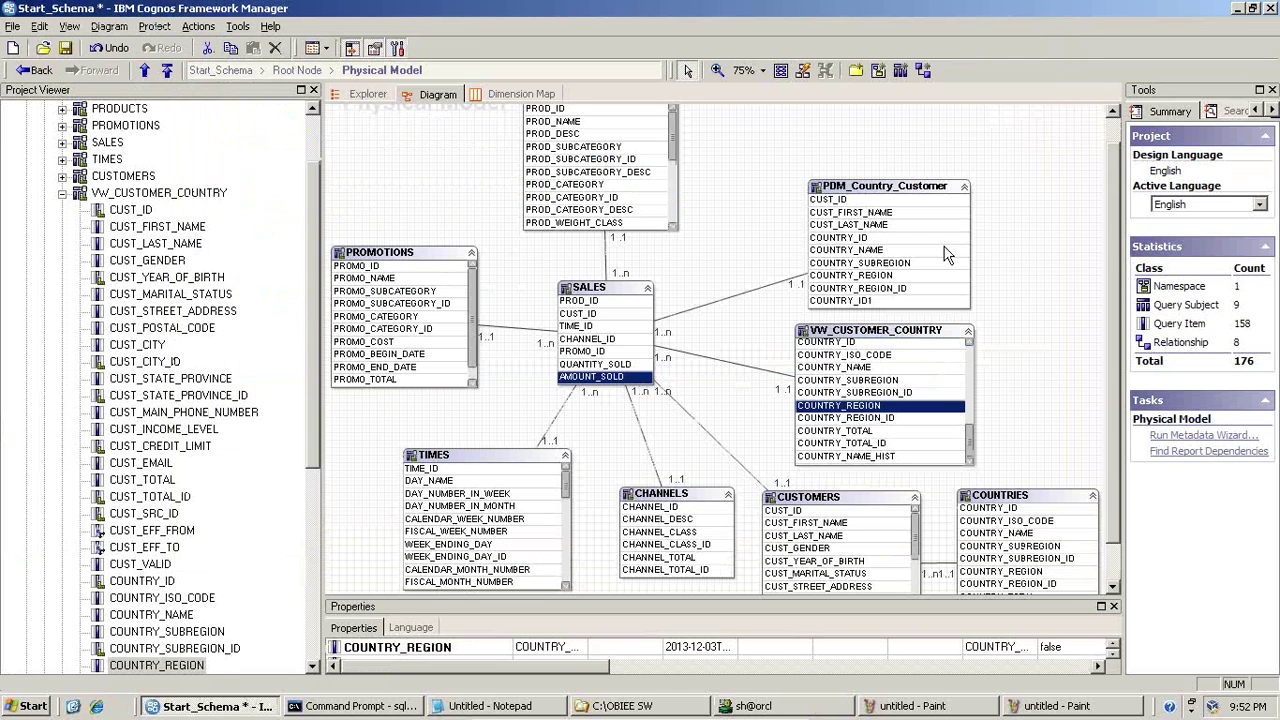
pyautogui.click(1044, 327)
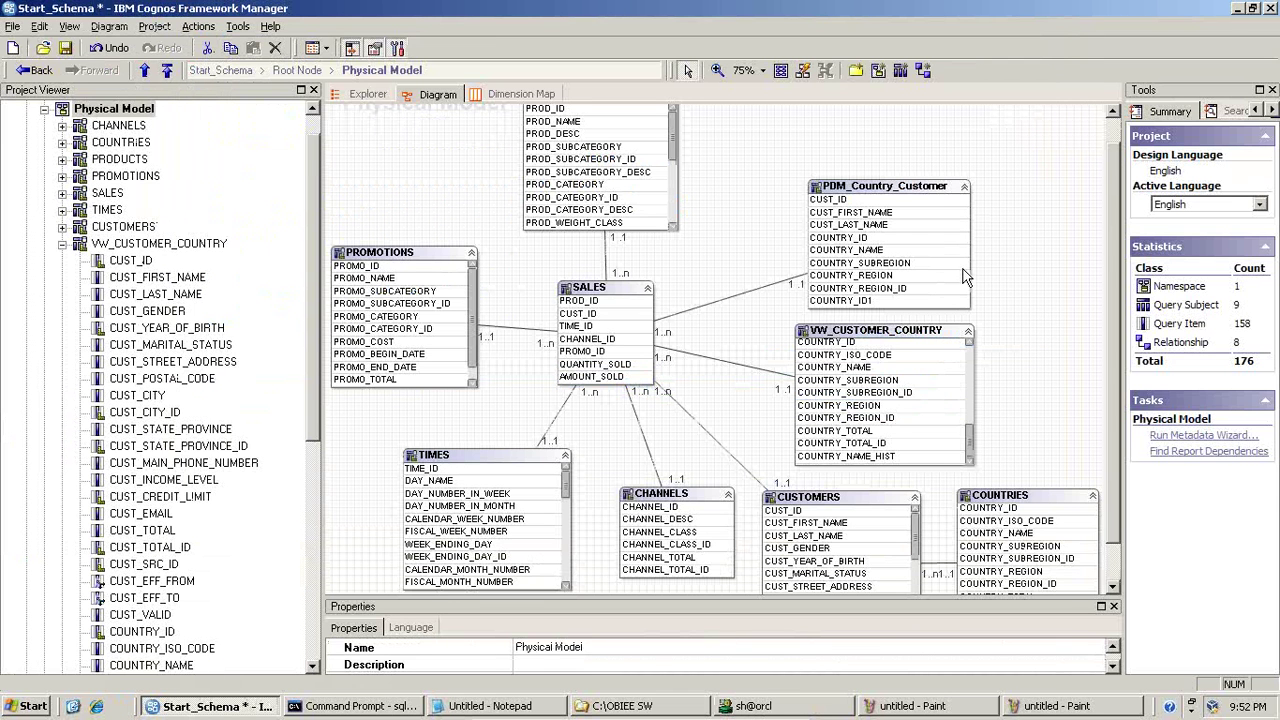
pyautogui.click(881, 266)
pyautogui.click(881, 276)
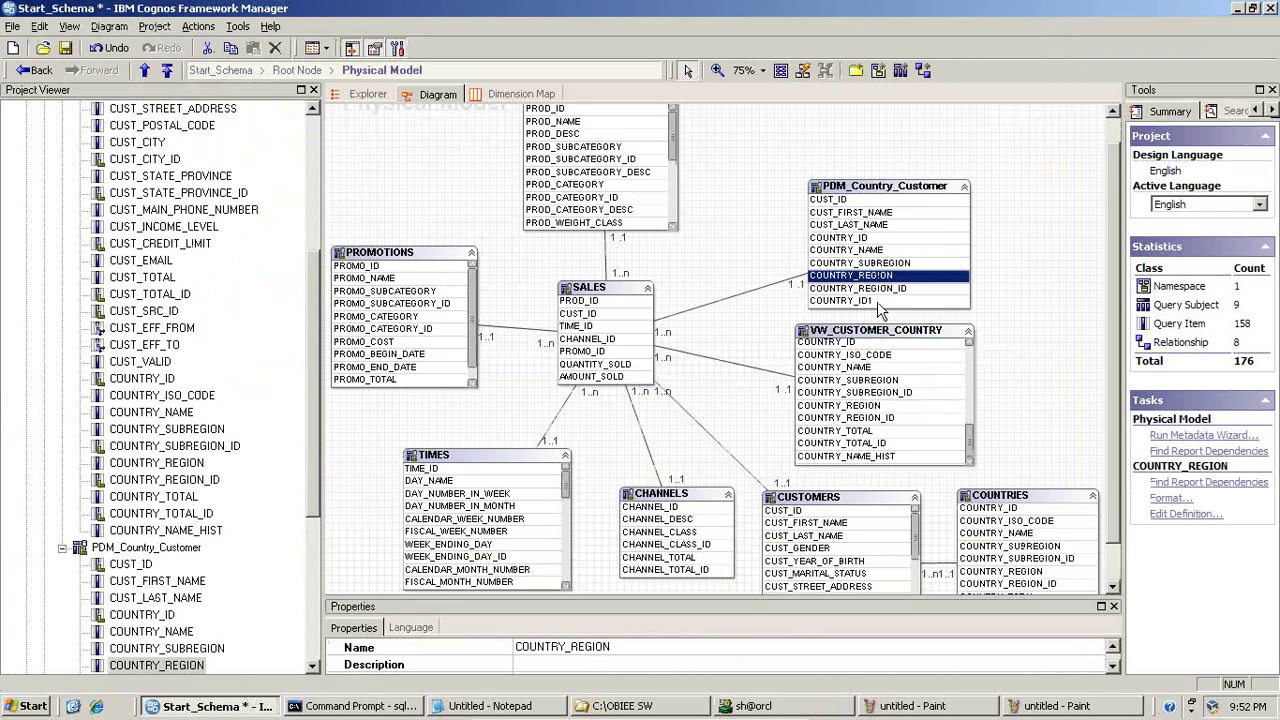
pyautogui.keyDown('ctrl'); pyautogui.click(610, 378); pyautogui.keyUp('ctrl')
pyautogui.rightClick(611, 379)
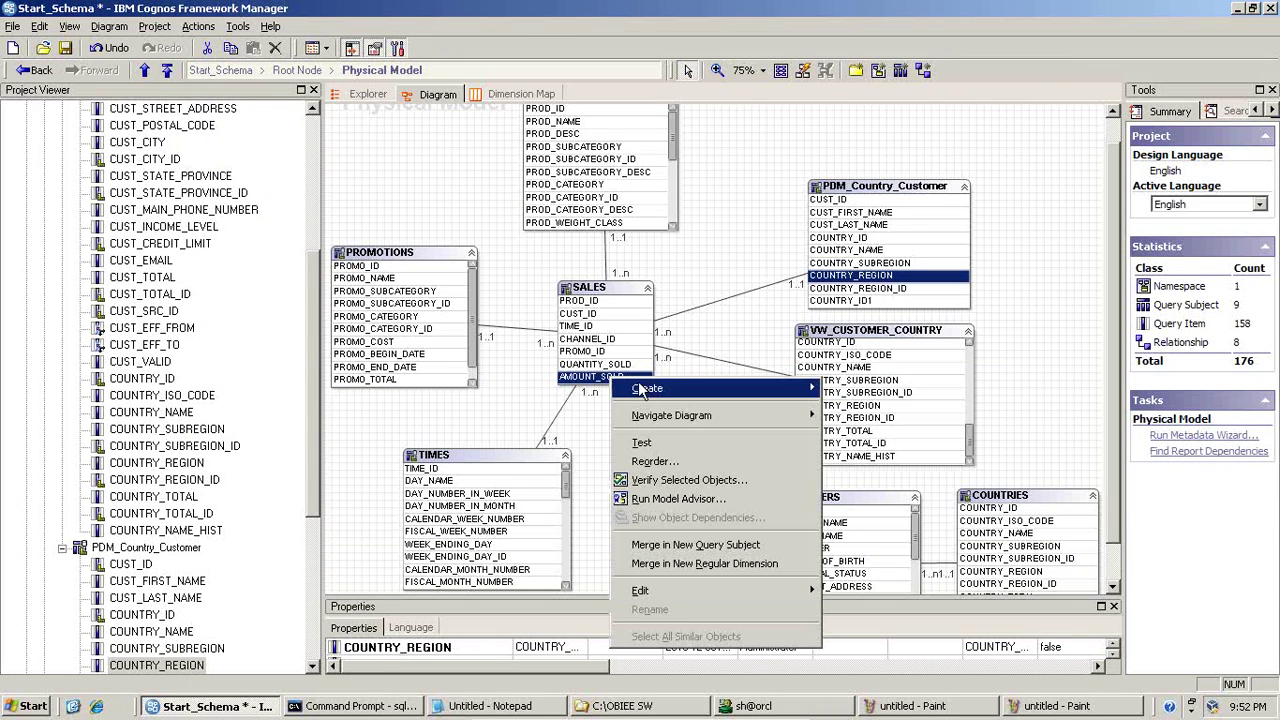
pyautogui.click(672, 445)
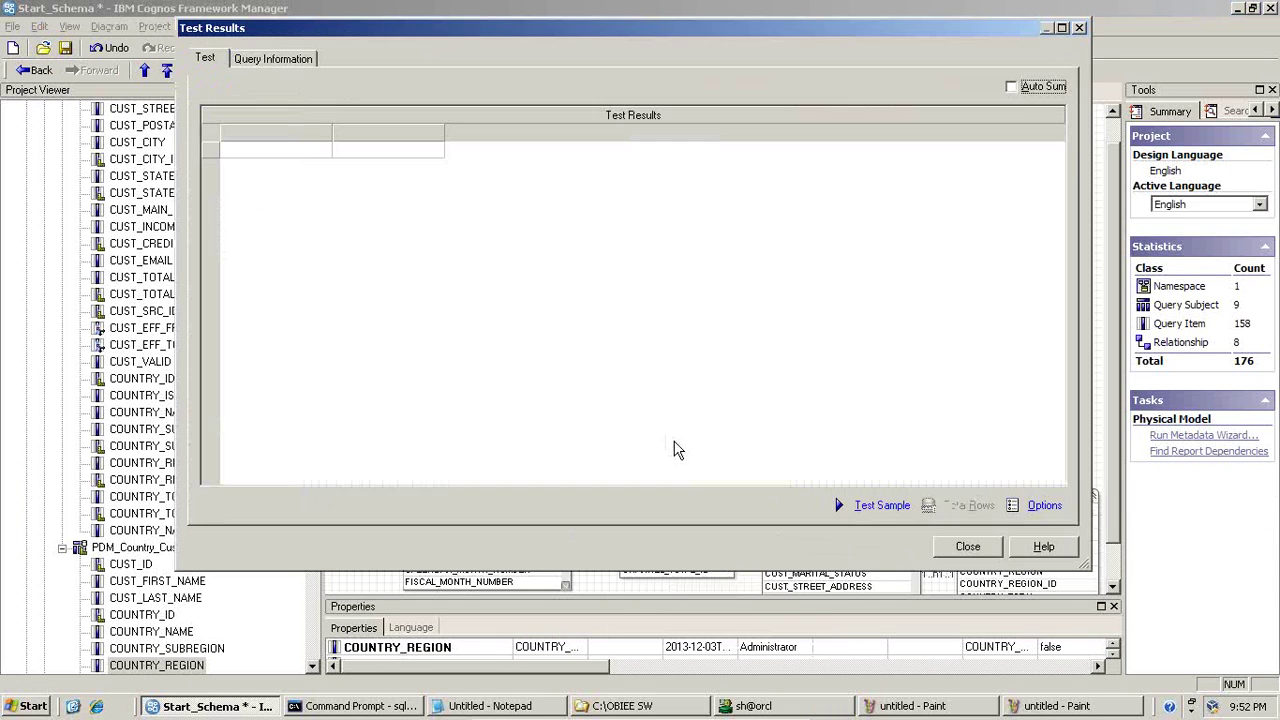
pyautogui.click(1037, 87)
pyautogui.click(882, 506)
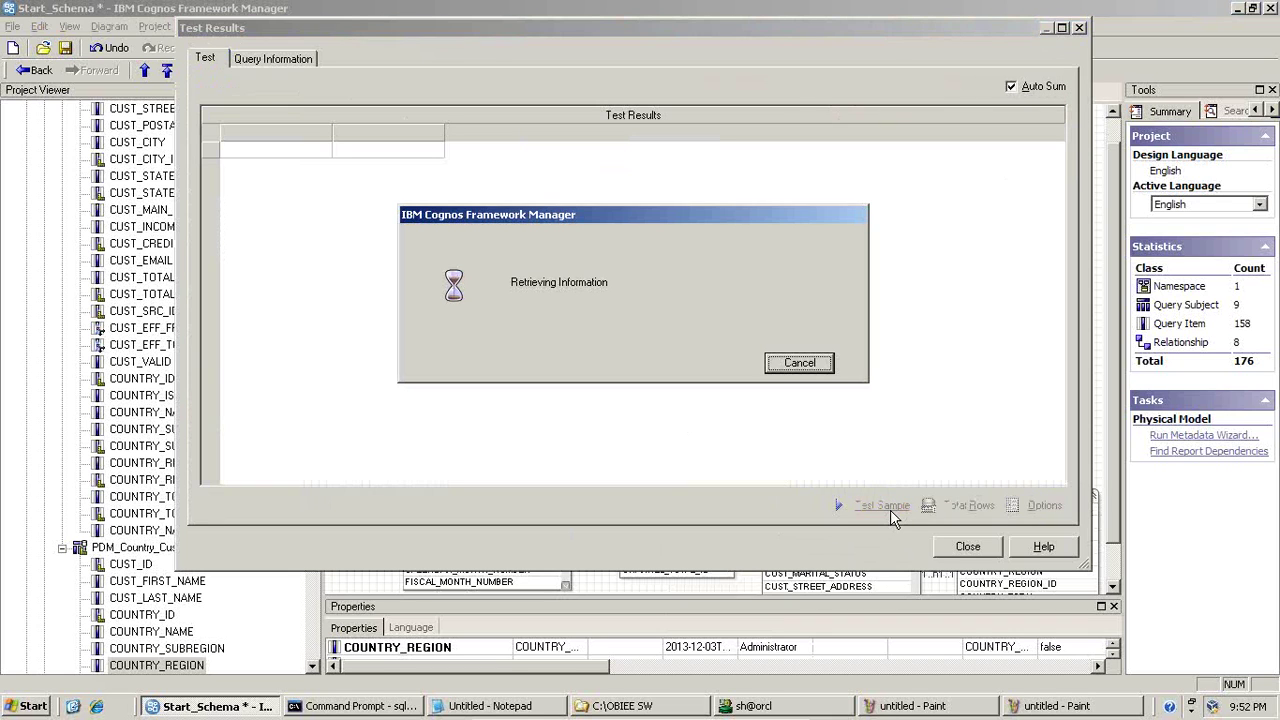
# - Copy the native SQL of the PDM_Country_Customer test and paste it below the view query in PL/SQL Developer
pyautogui.click(284, 60)
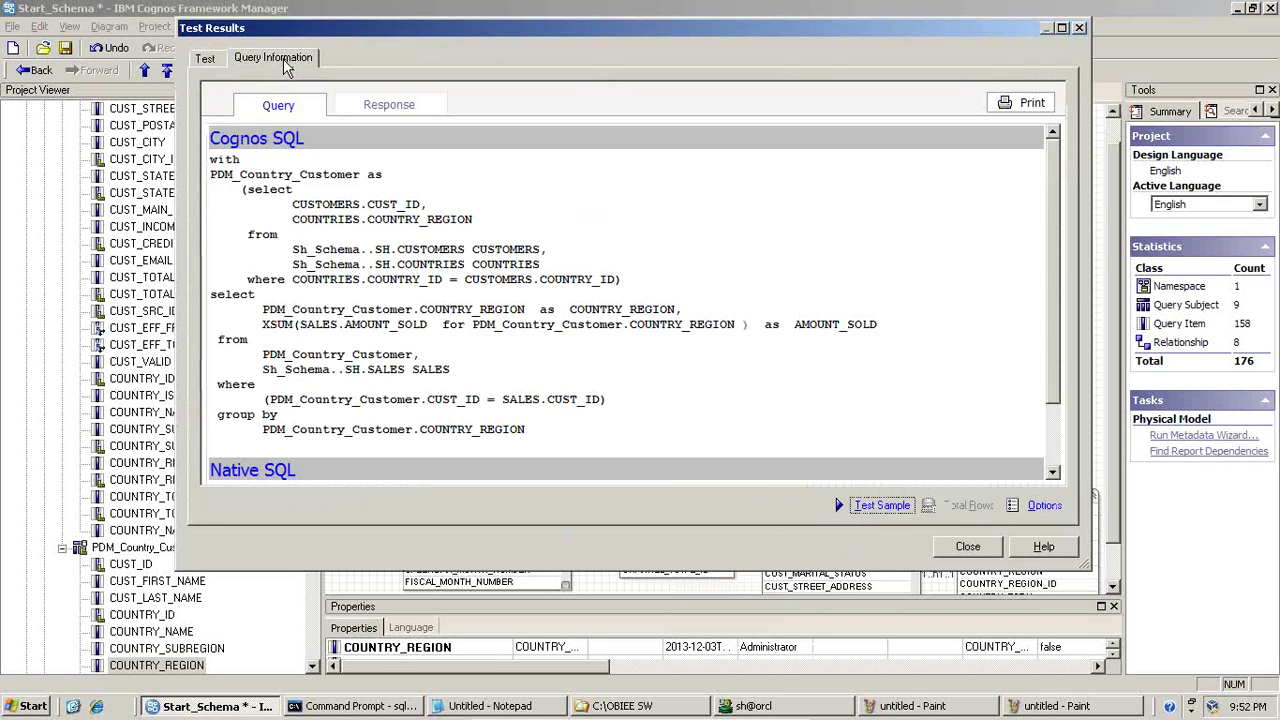
pyautogui.moveTo(1058, 397); pyautogui.dragTo(1051, 471)
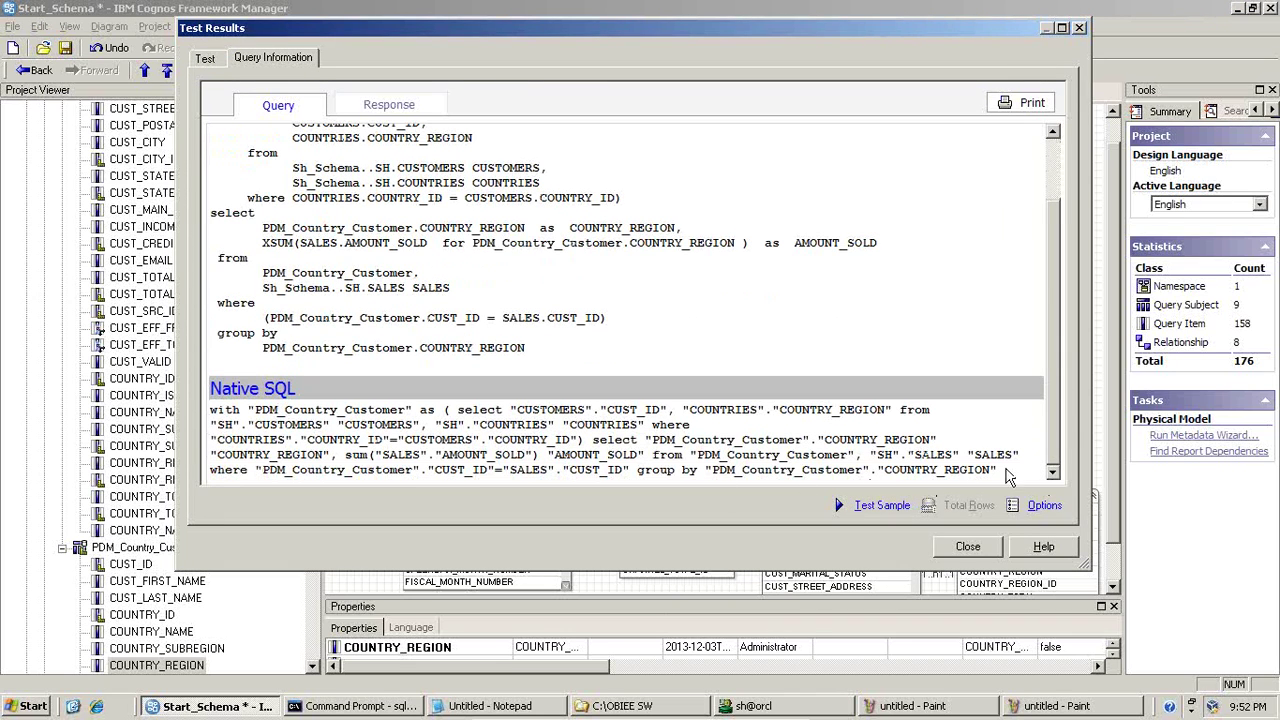
pyautogui.moveTo(998, 469); pyautogui.dragTo(211, 413)
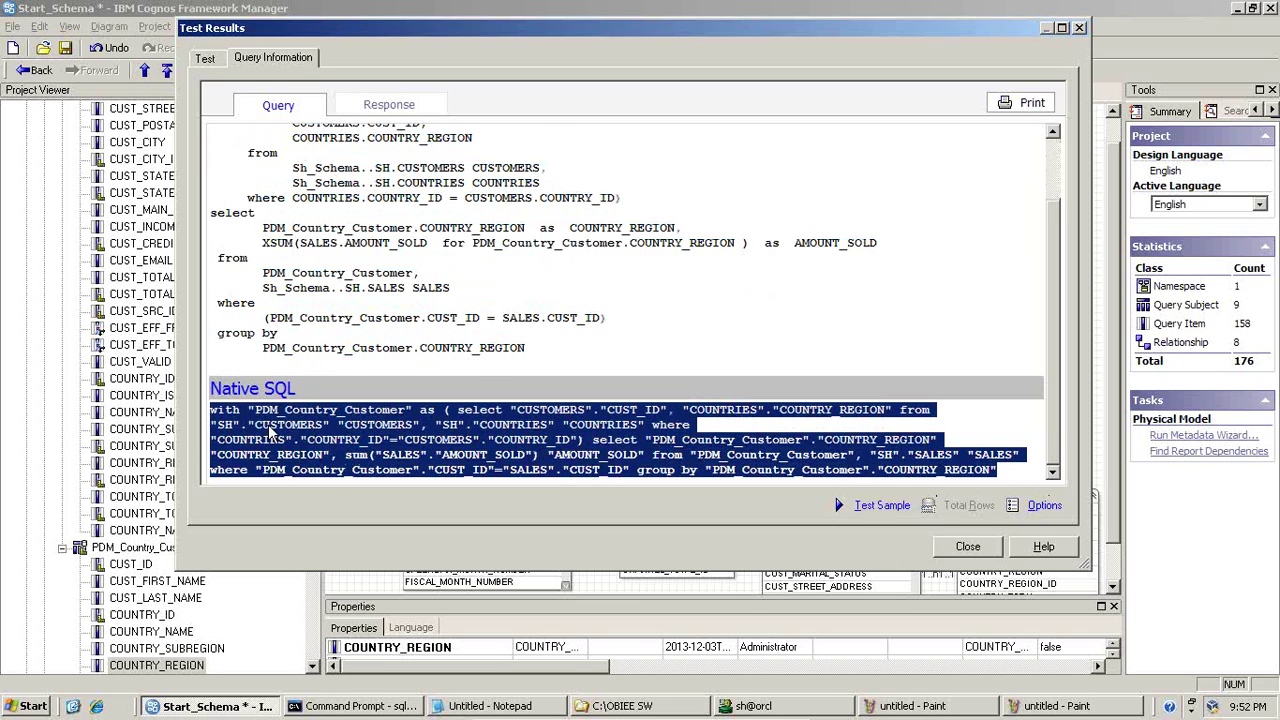
pyautogui.rightClick(268, 422)
pyautogui.click(302, 439)
pyautogui.click(829, 712)
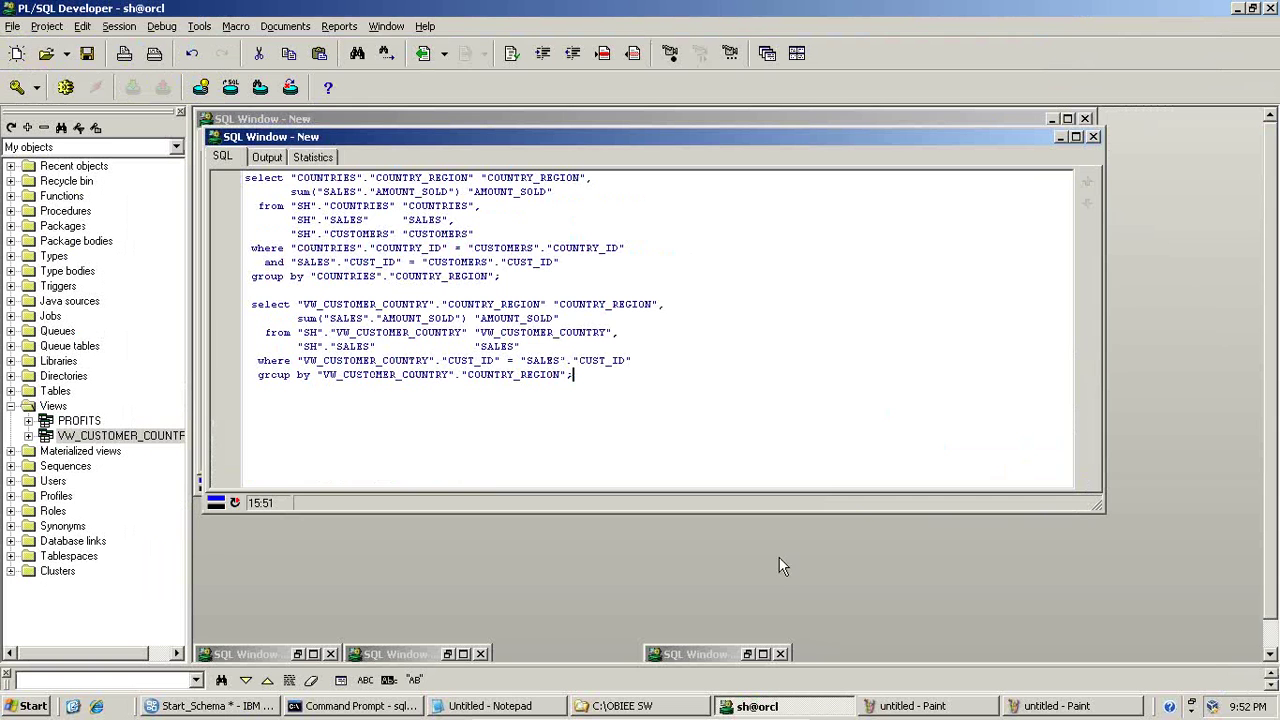
pyautogui.click(625, 404)
pyautogui.rightClick(557, 405)
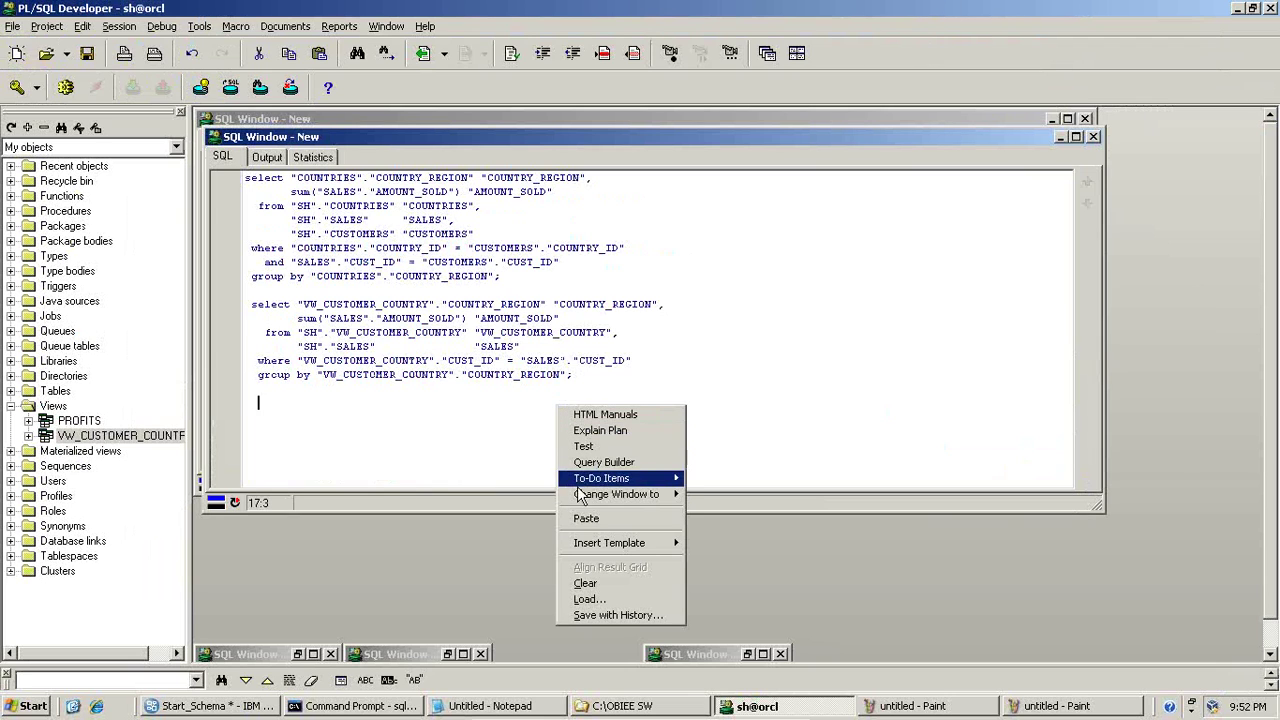
pyautogui.click(586, 518)
# - Try to format the pasted PDM_Country_Customer query with the PL/SQL Beautifier
pyautogui.moveTo(847, 482); pyautogui.dragTo(194, 481)
pyautogui.tripleClick(256, 410)
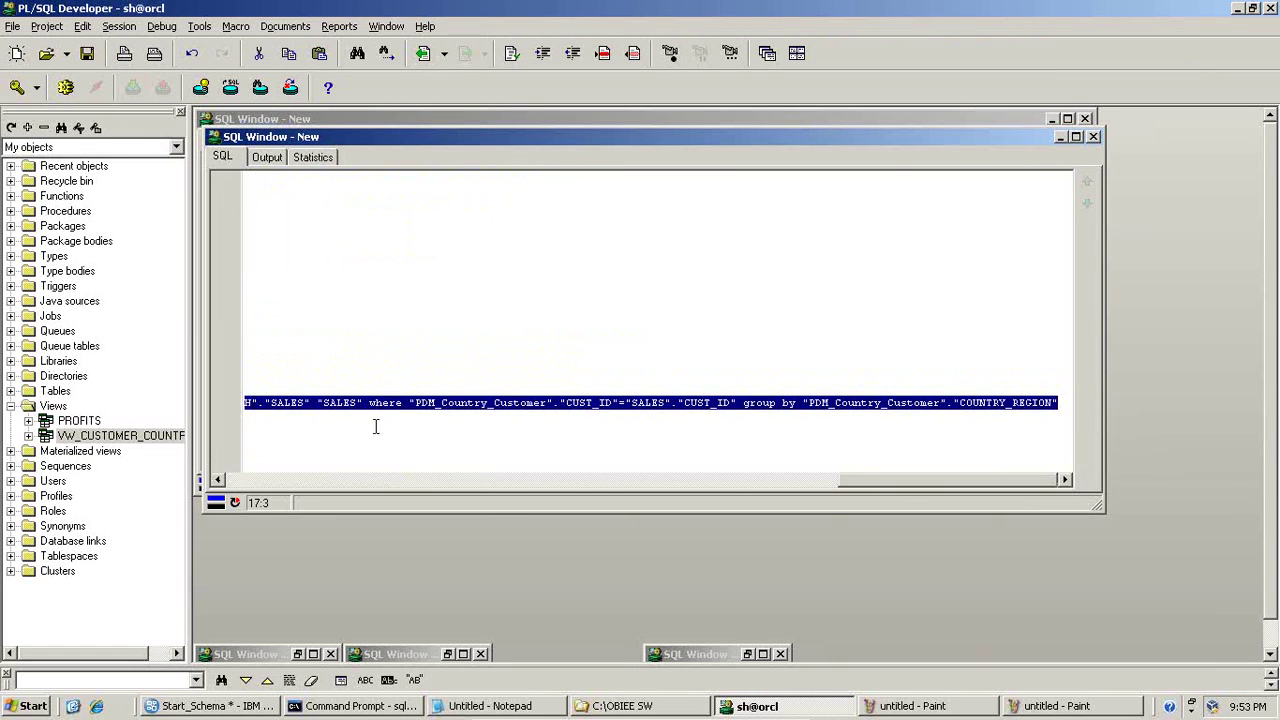
pyautogui.moveTo(902, 484); pyautogui.dragTo(265, 500)
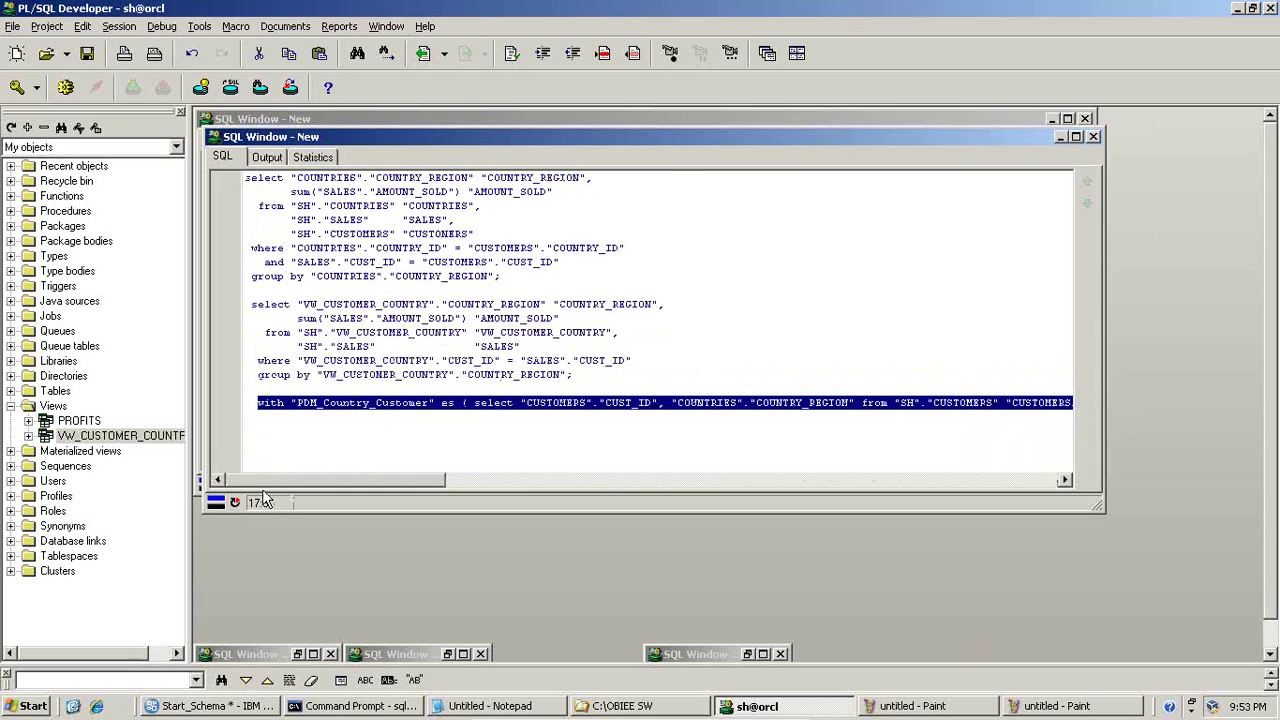
pyautogui.click(510, 55)
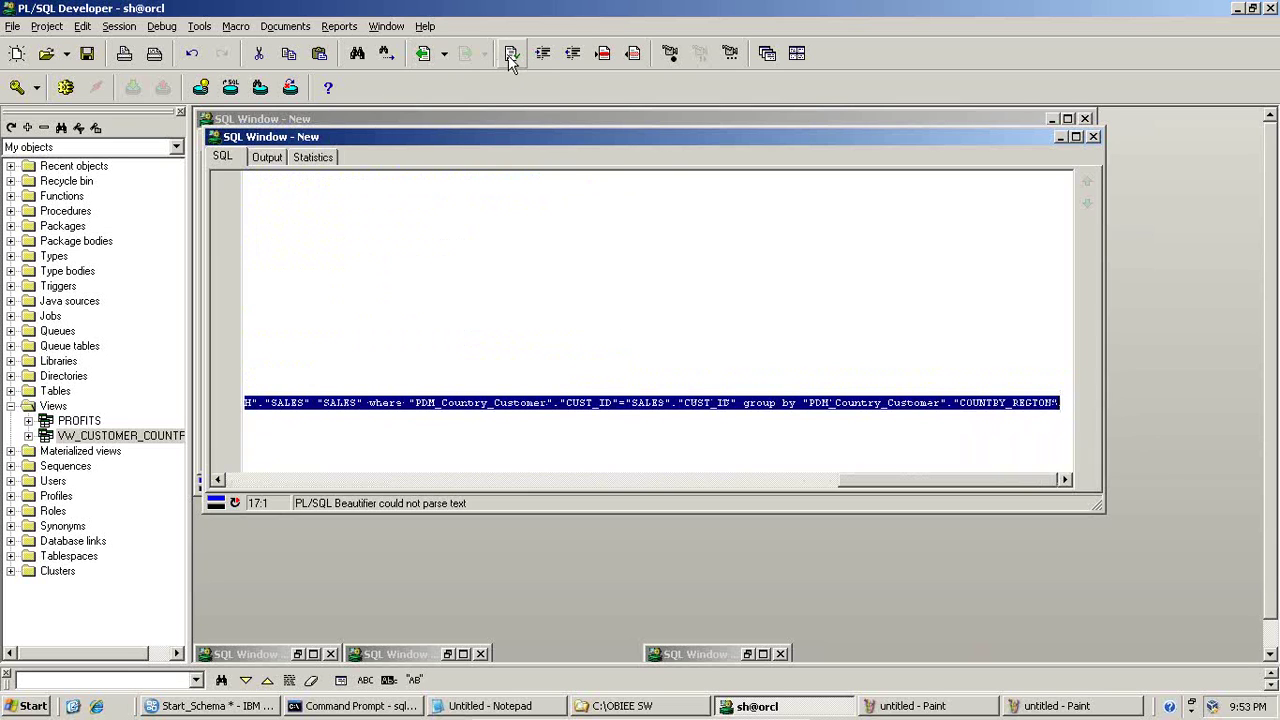
pyautogui.moveTo(849, 479); pyautogui.dragTo(224, 488)
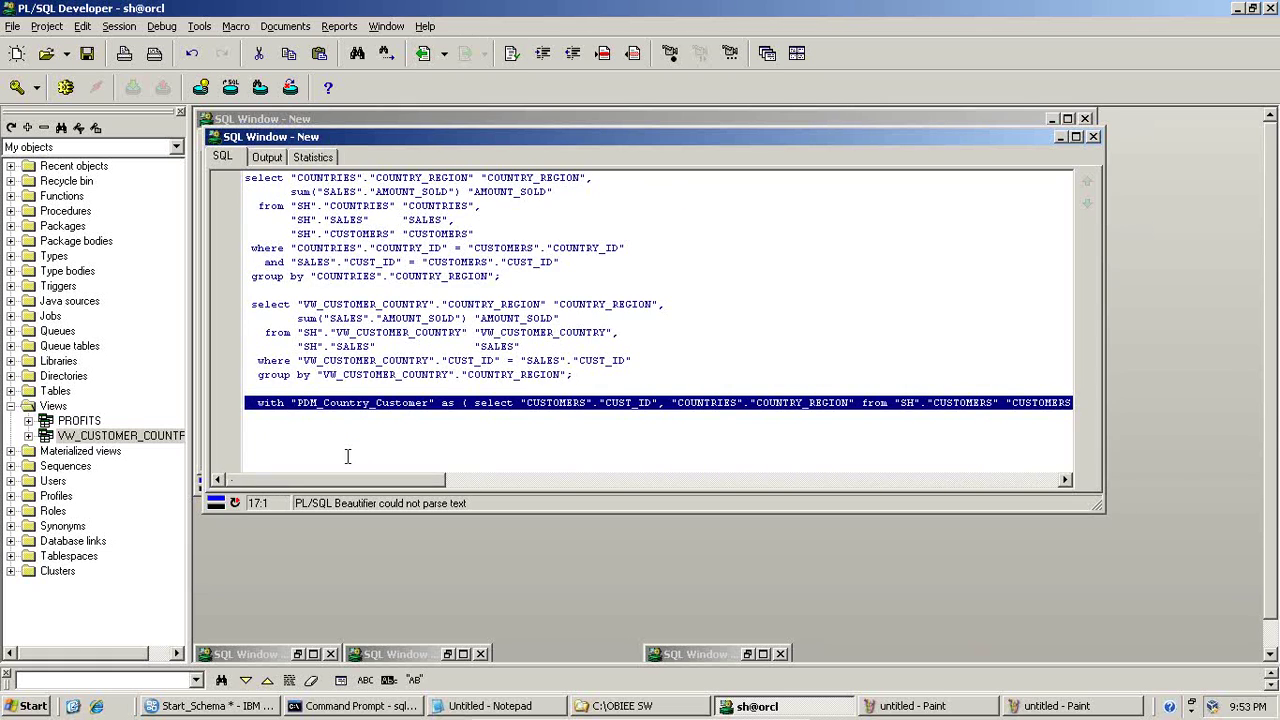
pyautogui.click(441, 432)
# - Break the WITH query manually onto new lines before its subquery, the subquery's FROM and WHERE, and the outer SELECT
pyautogui.moveTo(916, 471); pyautogui.dragTo(249, 497)
pyautogui.click(459, 403)
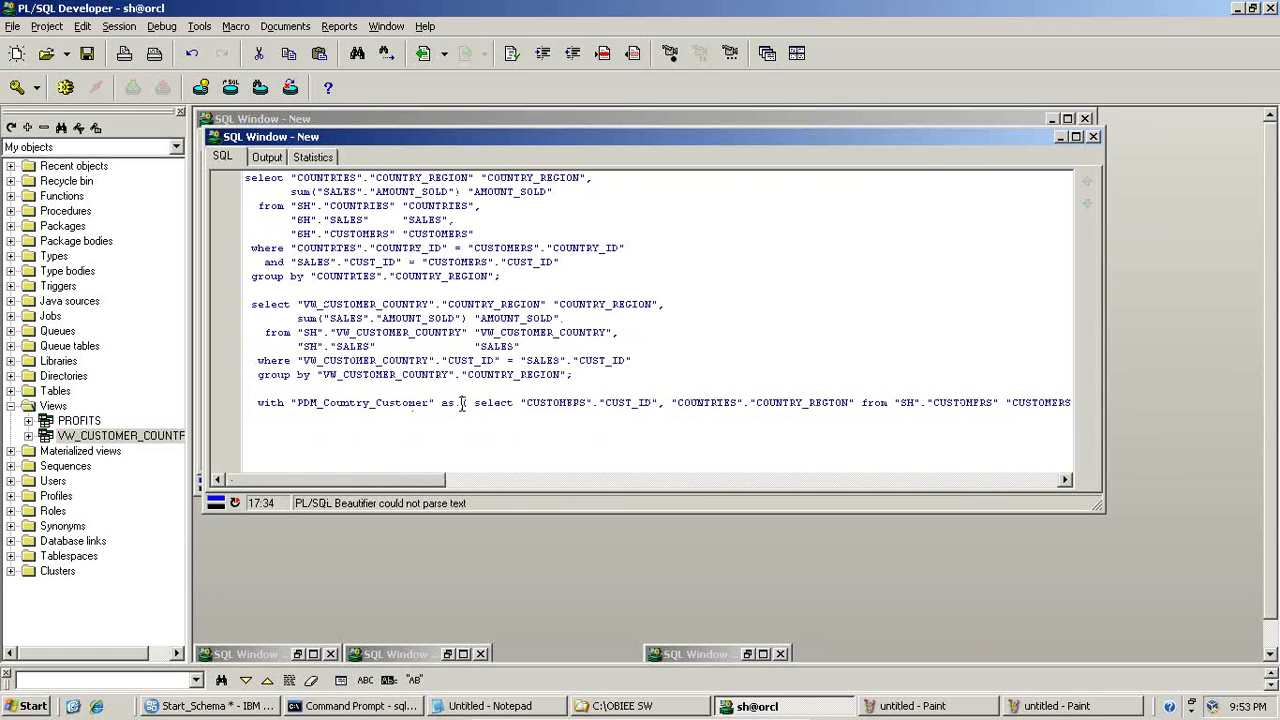
pyautogui.press('Return')
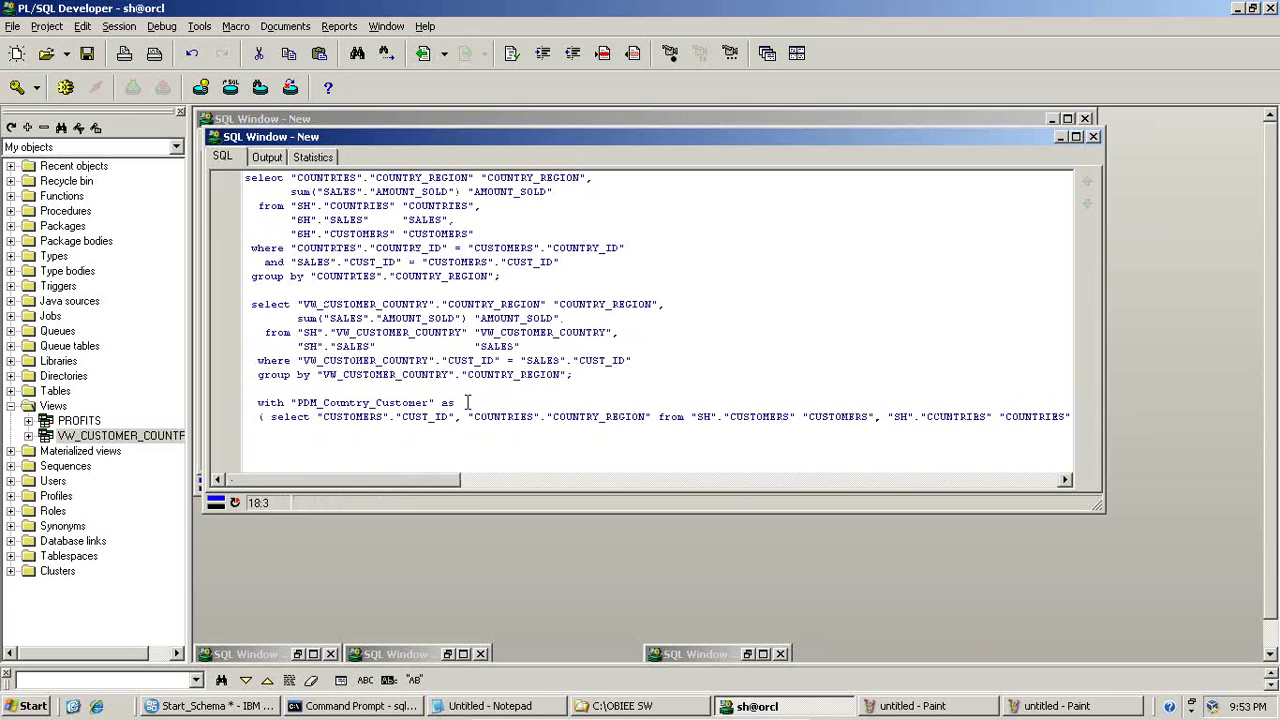
pyautogui.click(658, 418)
pyautogui.press('Return')
pyautogui.click(670, 432)
pyautogui.press('Return')
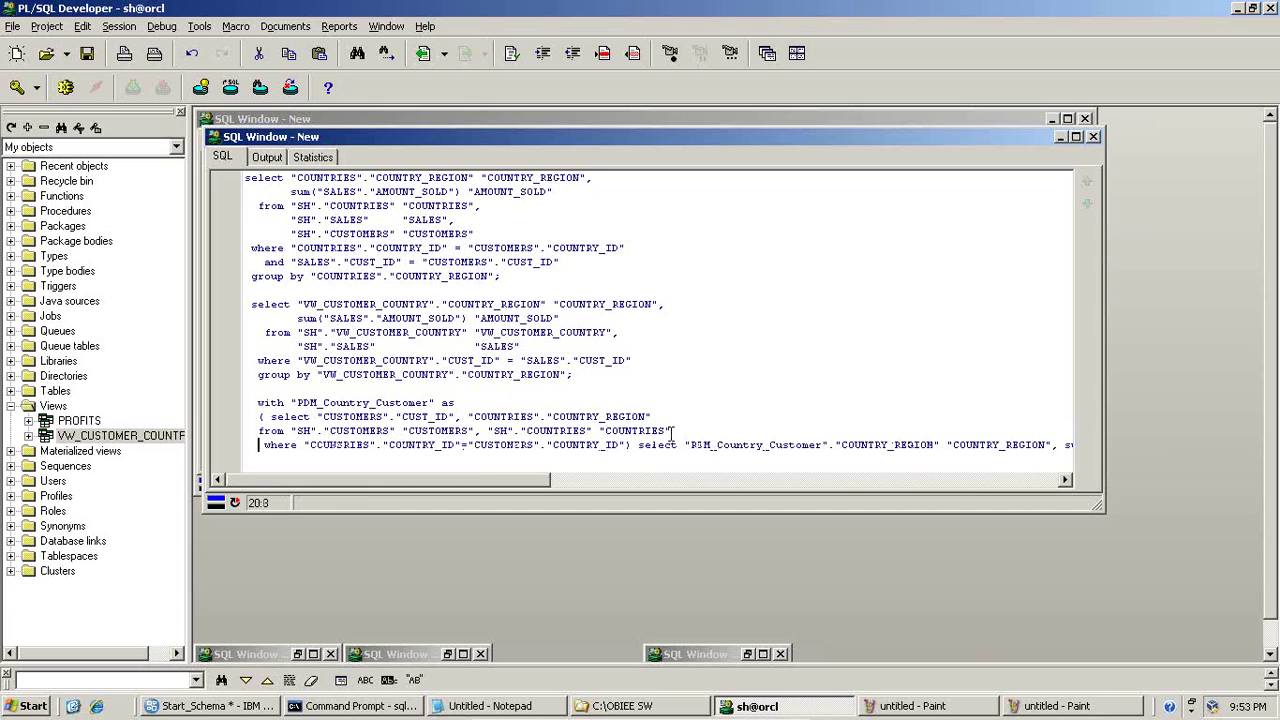
pyautogui.click(637, 445)
pyautogui.press('Return')
# - Break the outer SELECT onto new lines before the AMOUNT_SOLD sum, the SH.SALES table and the GROUP BY clause
pyautogui.click(688, 457)
pyautogui.press('Return')
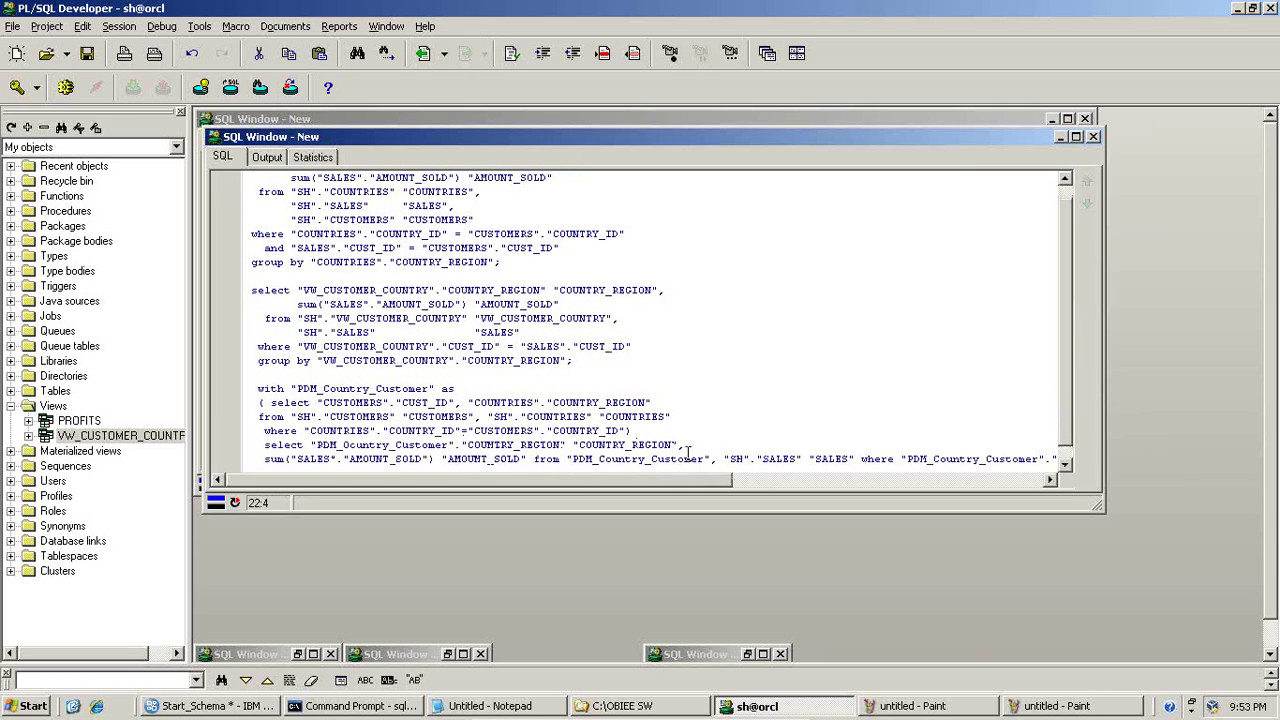
pyautogui.click(722, 459)
pyautogui.press('Return')
pyautogui.click(776, 459)
pyautogui.press('Return')
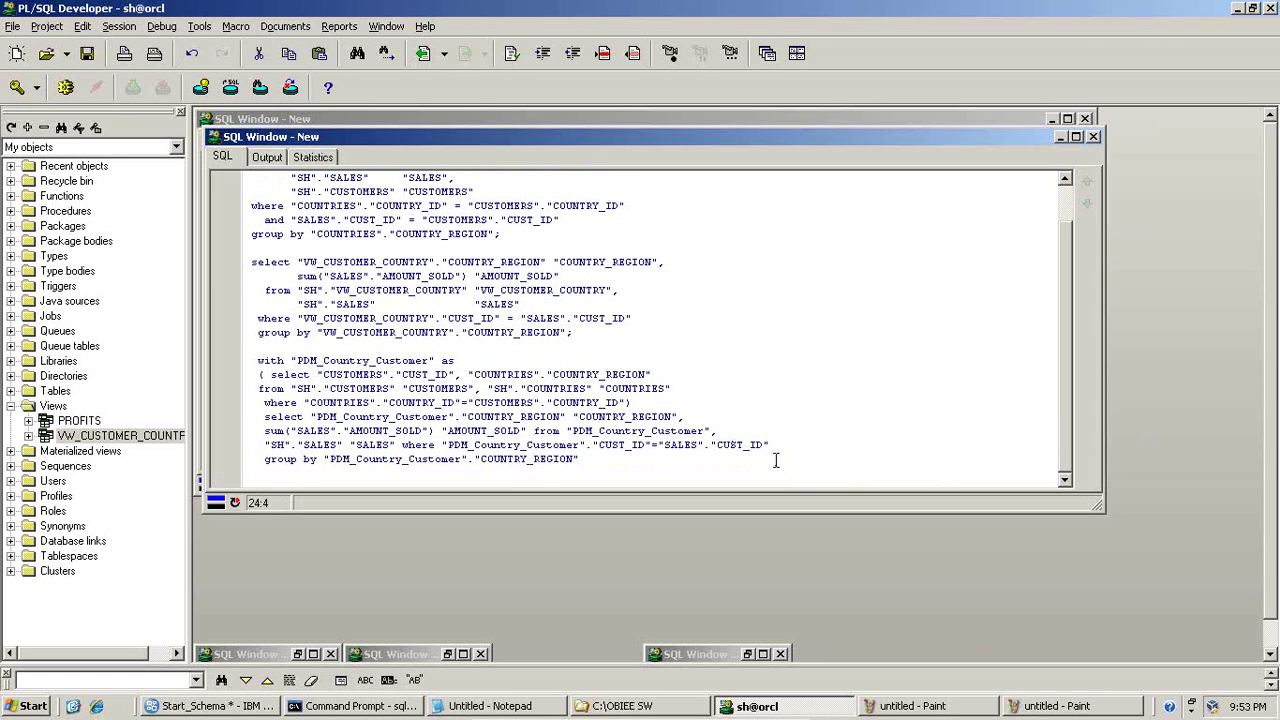
# - Examine the WITH query's CUSTOMERS and COUNTRIES subquery, its PDM_Country_Customer alias and the CUST_ID join to SALES
pyautogui.moveTo(274, 376)
pyautogui.mouseDown()
pyautogui.moveTo(325, 395)
pyautogui.moveTo(632, 390)
pyautogui.moveTo(337, 403)
pyautogui.moveTo(250, 388)
pyautogui.moveTo(267, 376)
pyautogui.mouseUp()
pyautogui.click(325, 395)
pyautogui.click(613, 403)
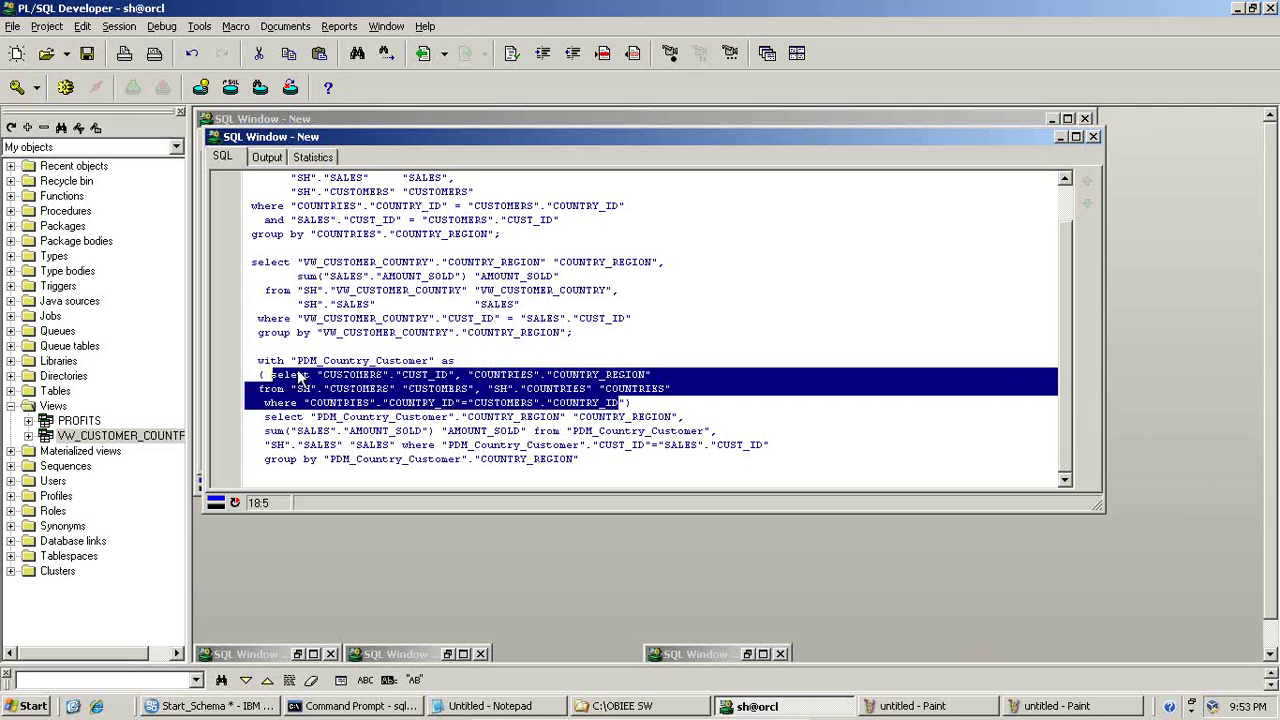
pyautogui.click(310, 376)
pyautogui.click(290, 360)
pyautogui.moveTo(291, 360); pyautogui.dragTo(437, 361)
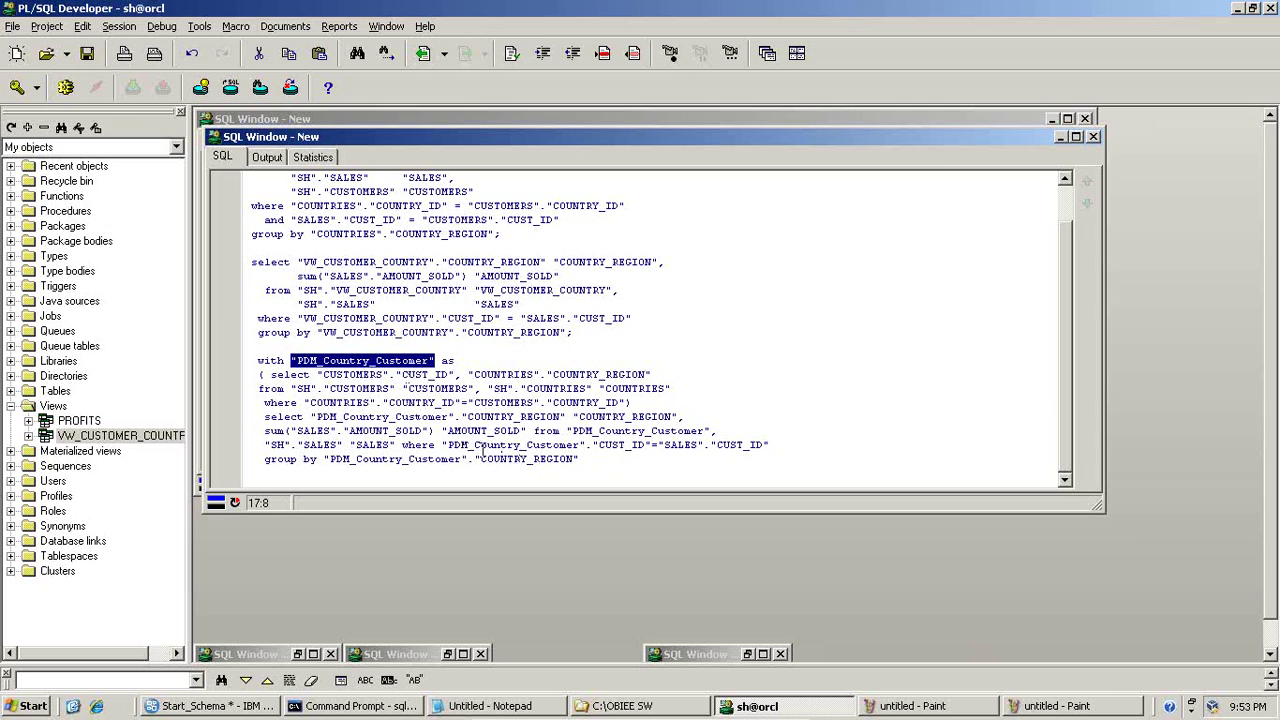
pyautogui.moveTo(441, 444); pyautogui.dragTo(768, 444)
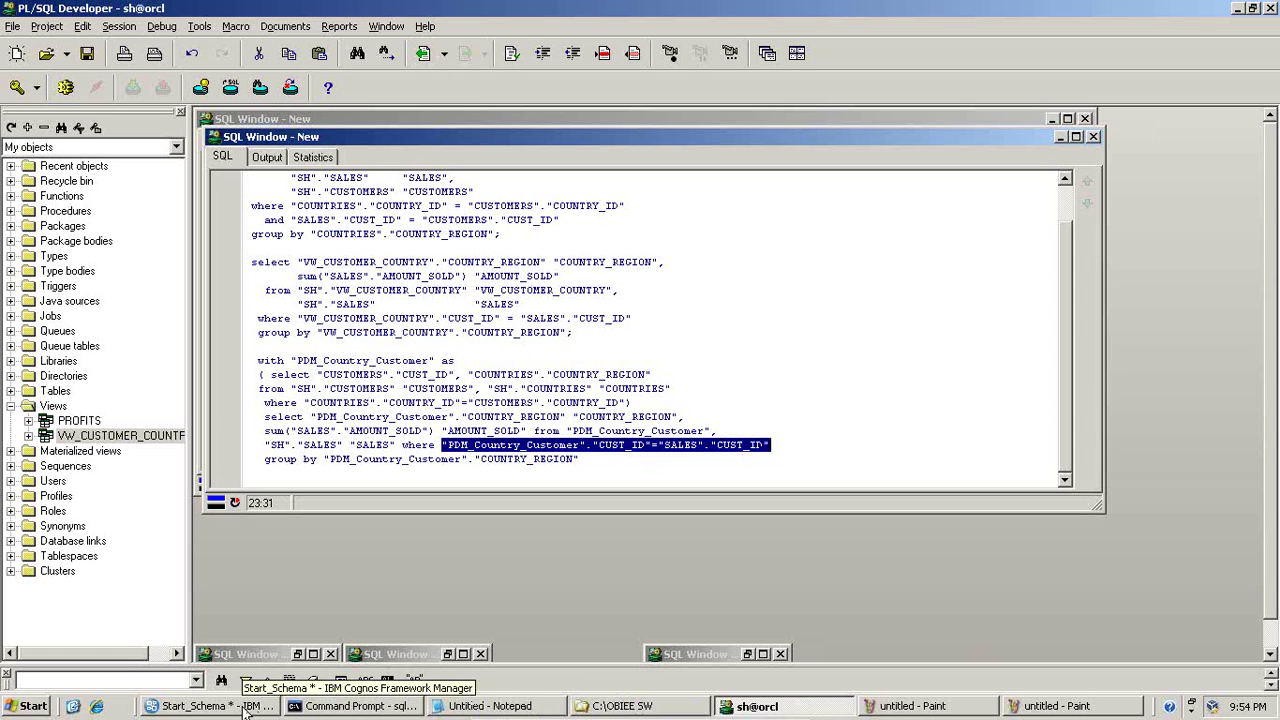
# - Switch to Framework Manager, close the PDM_Country_Customer test results and bring up the denormalization slide
pyautogui.click(243, 708)
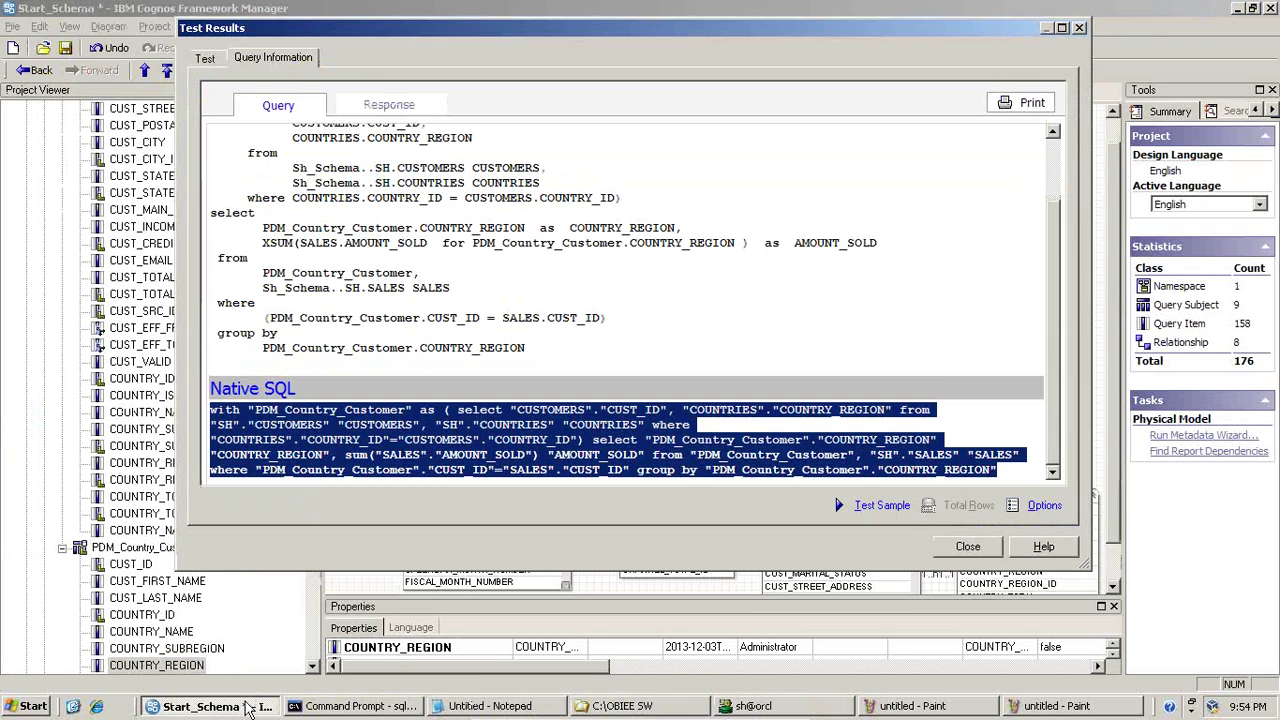
pyautogui.click(949, 550)
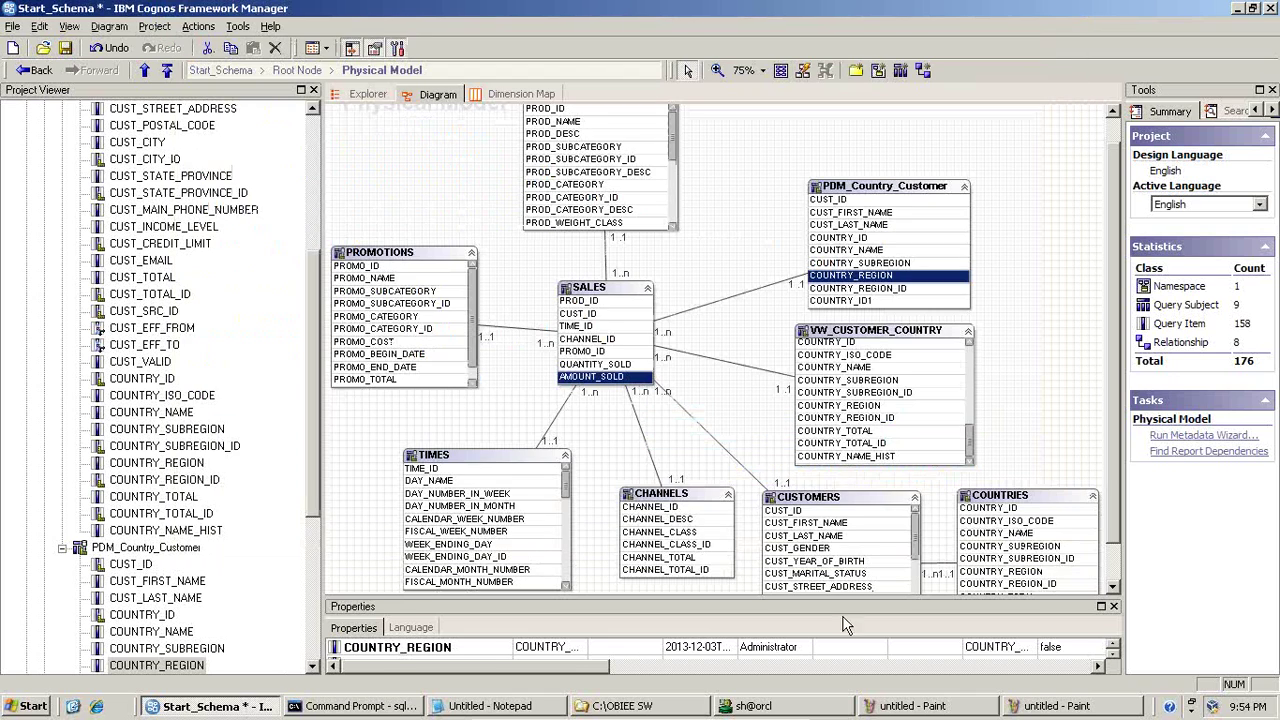
pyautogui.click(756, 710)
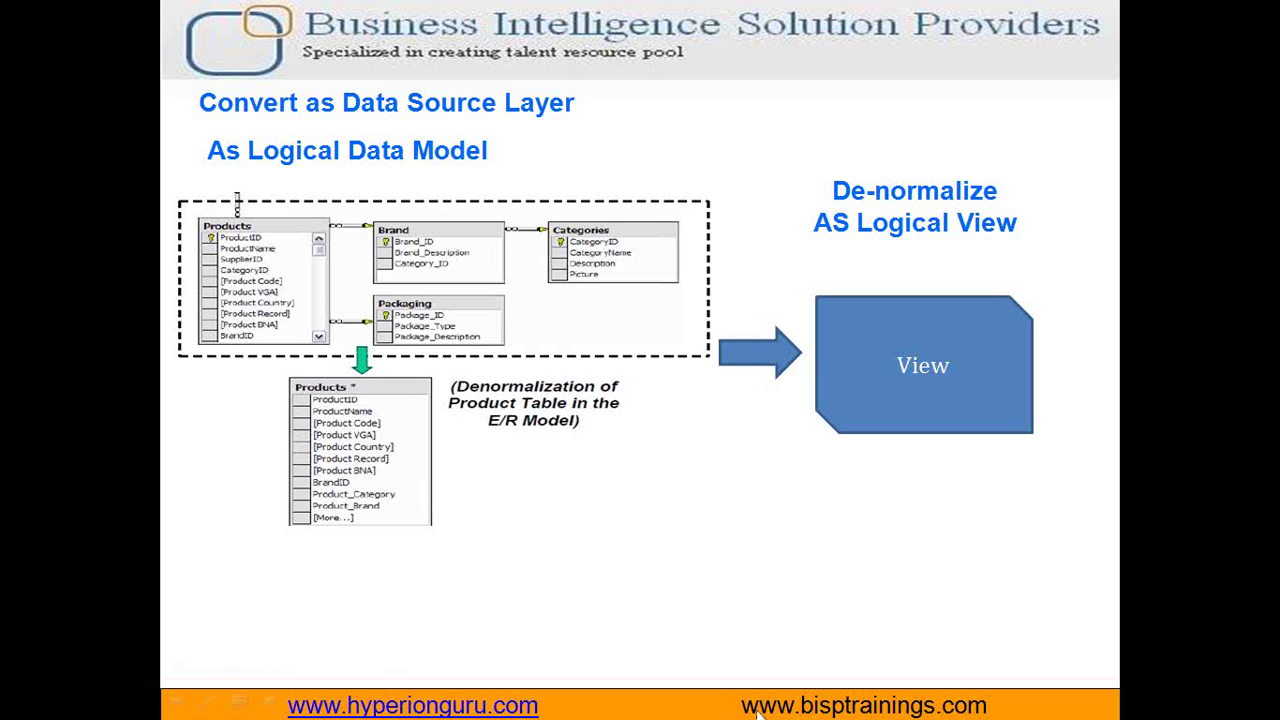